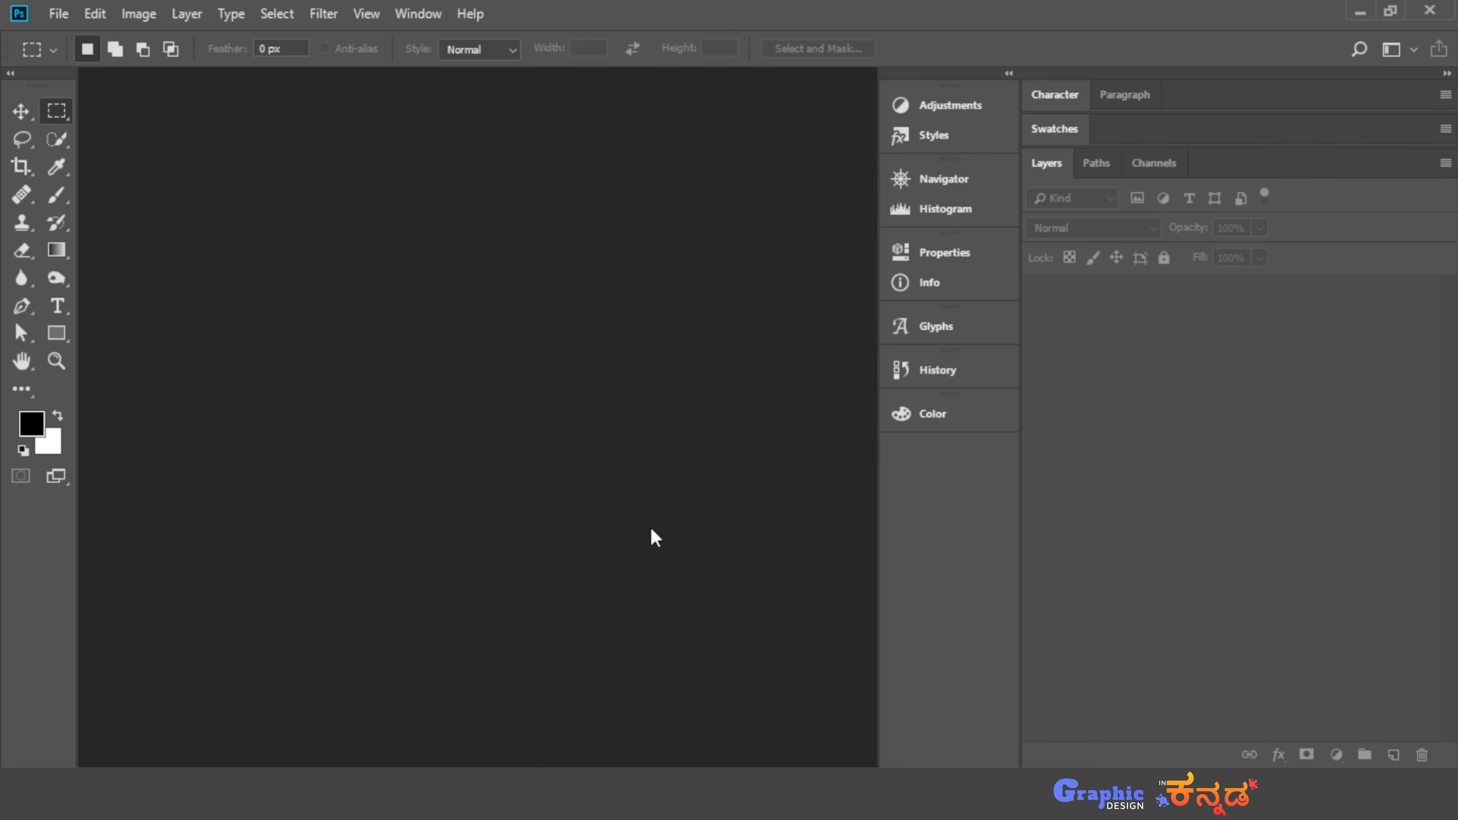
# Create a new blank document with the preset settings and add an empty layer above the background
pyautogui.hotkey('ctrl', 'n')
pyautogui.press('Return')
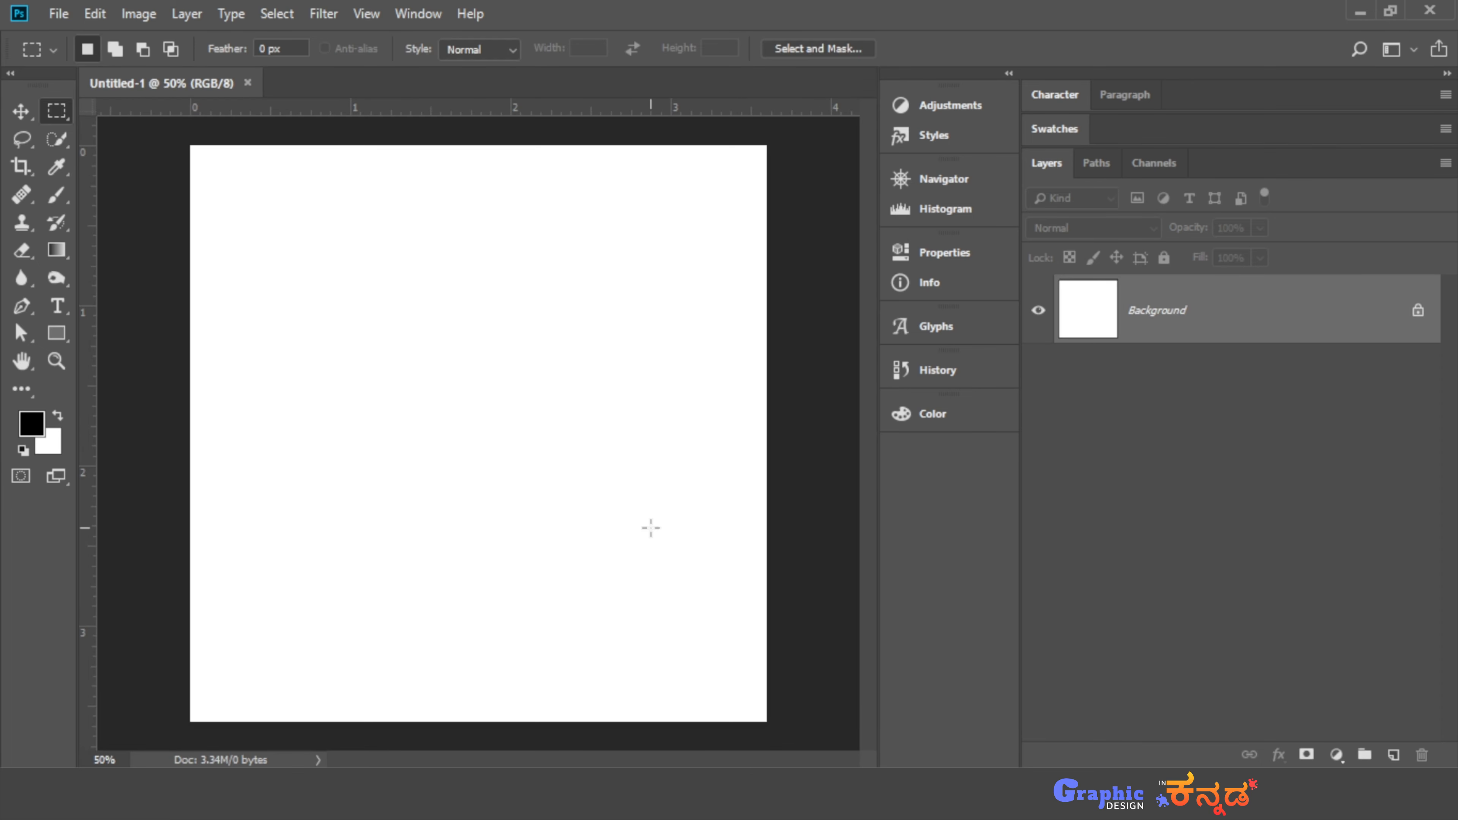
pyautogui.hotkey('ctrl', '-')
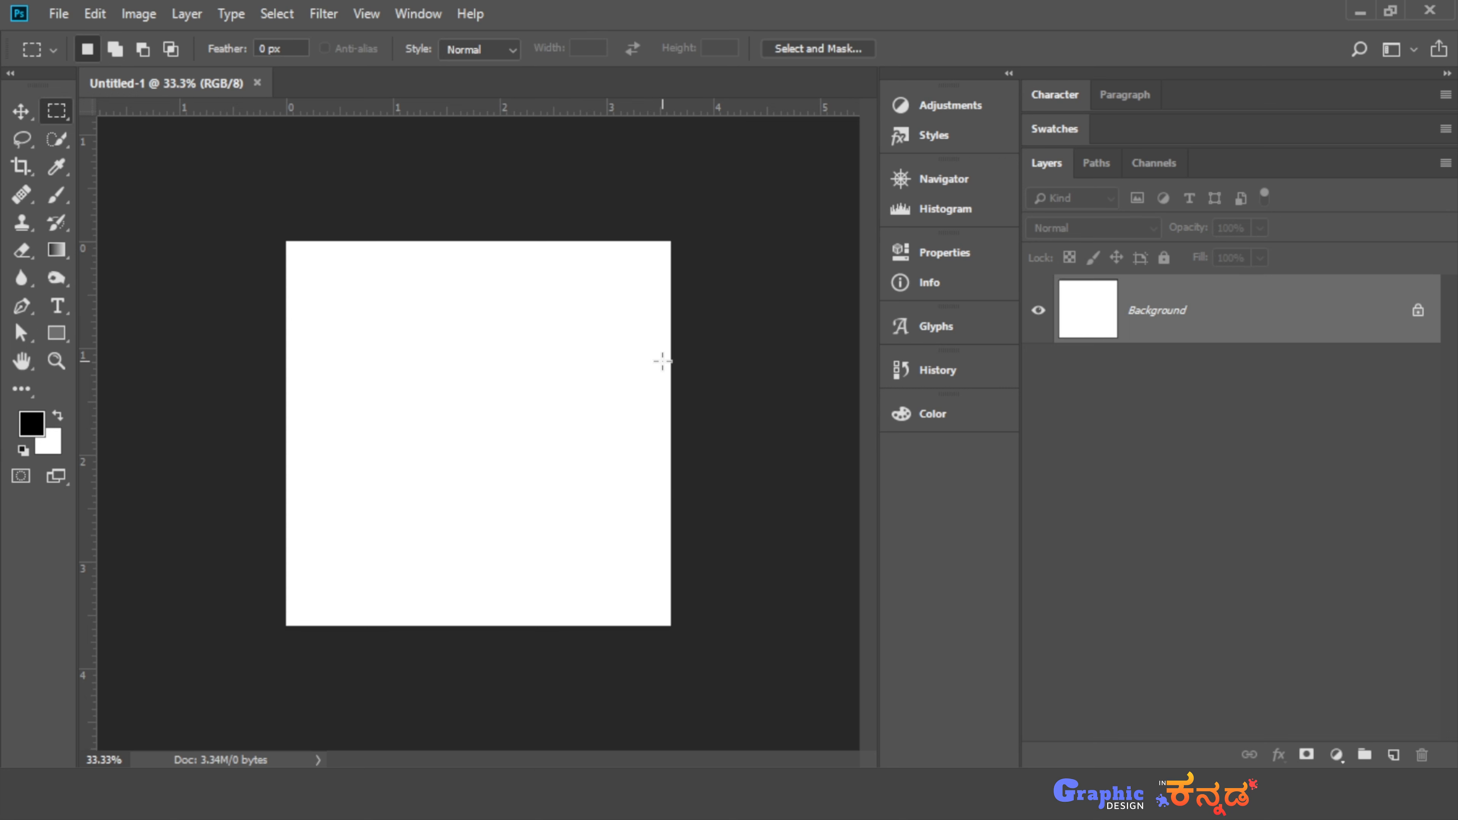
pyautogui.click(1394, 755)
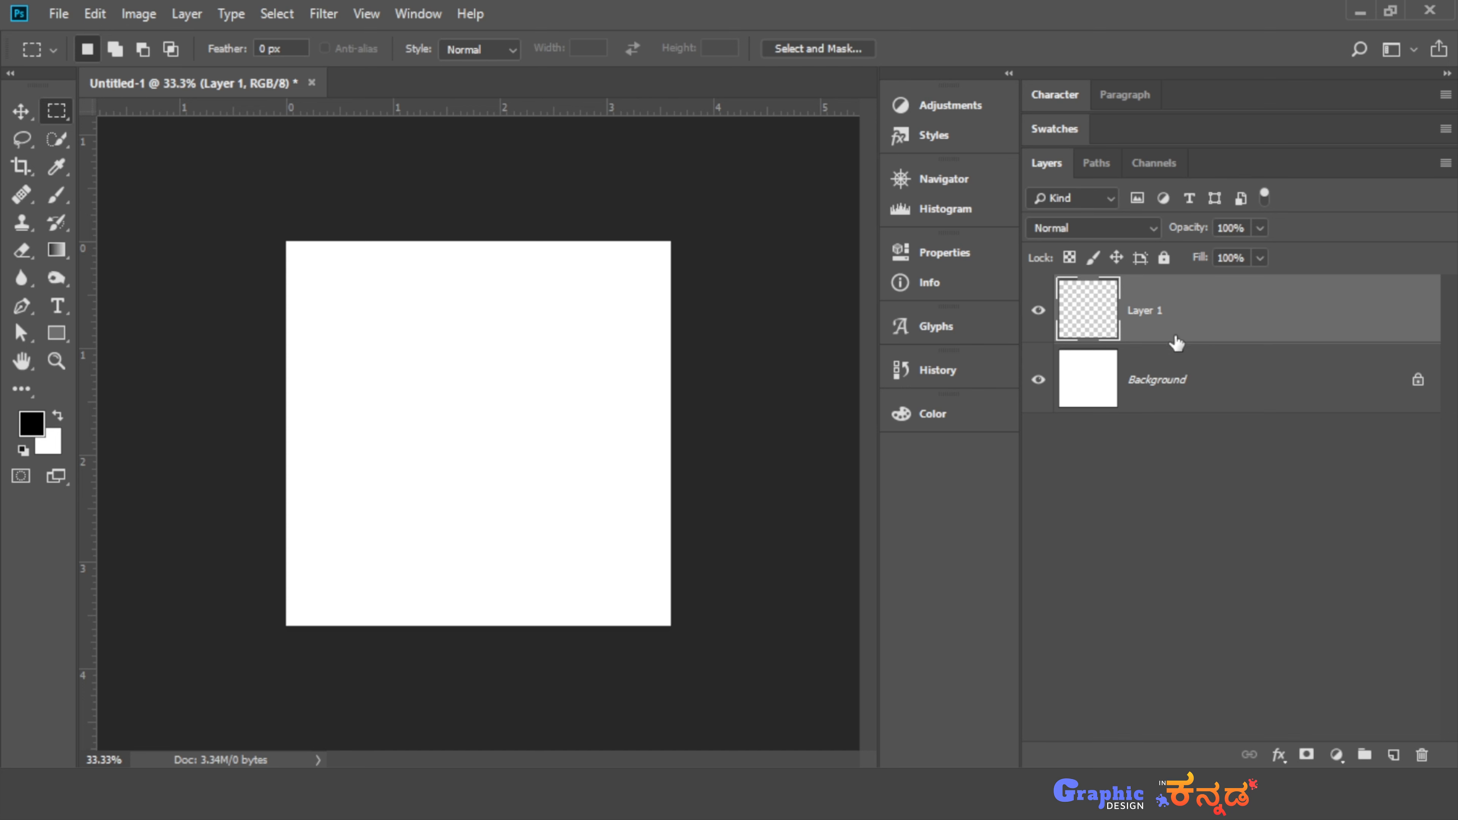
pyautogui.hotkey('ctrl', '0')
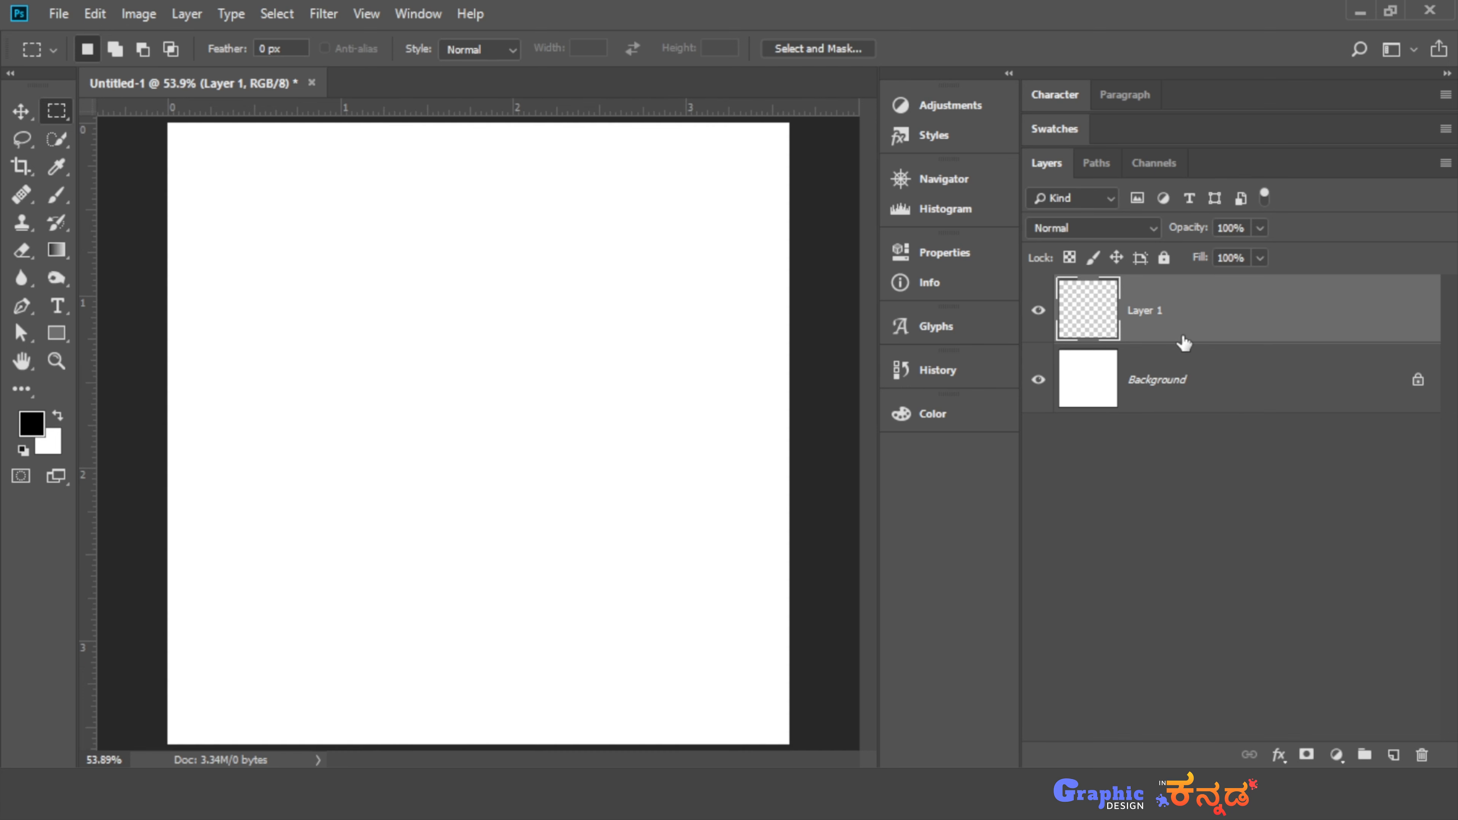
pyautogui.hotkey('ctrl', '-')
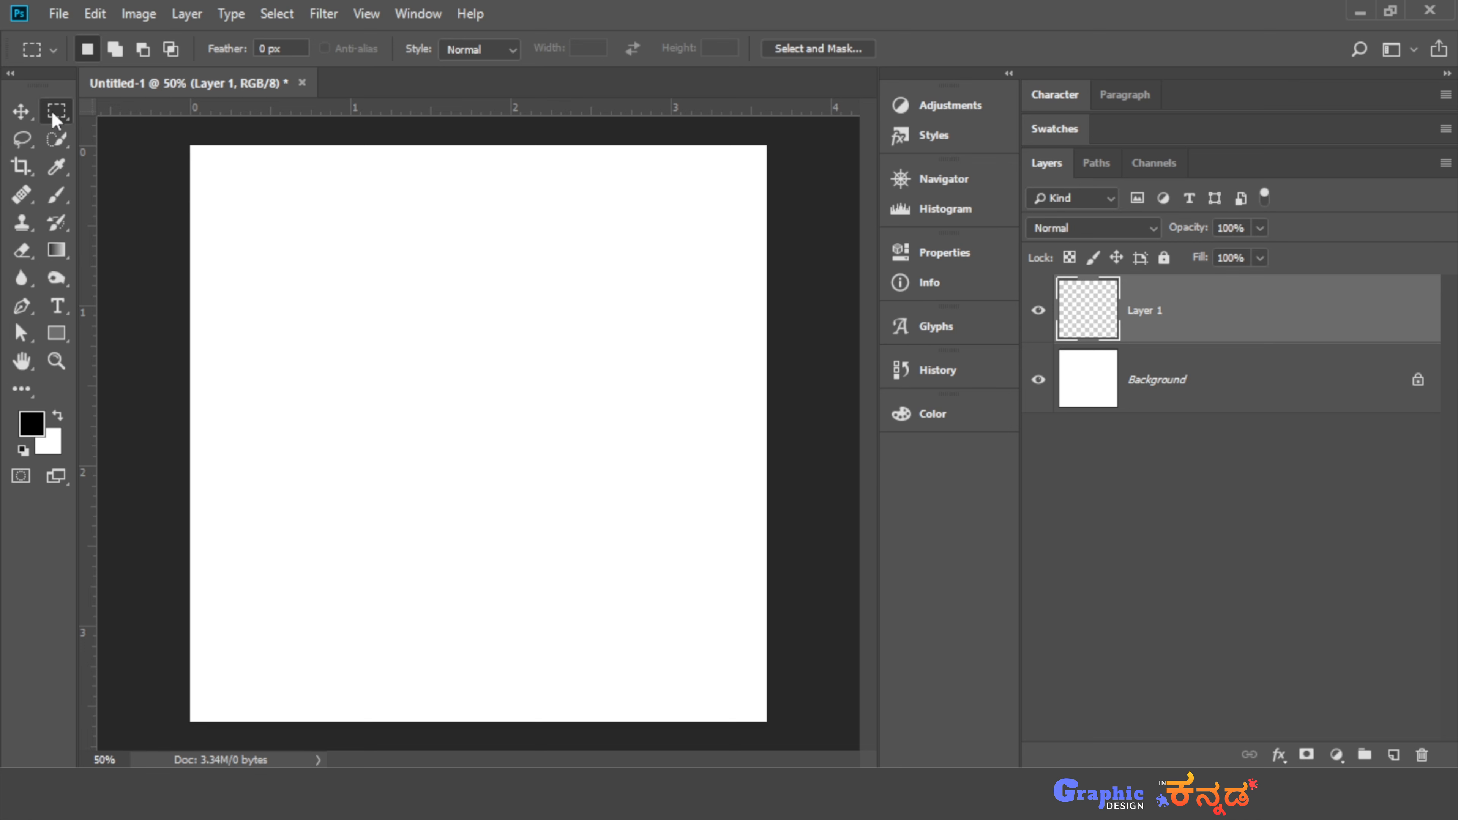
# Try a rectangular marquee selection on the canvas and deselect it
pyautogui.press('v')
pyautogui.press('m')
pyautogui.moveTo(316, 244); pyautogui.dragTo(523, 435)
pyautogui.hotkey('ctrl', 'd')
# Try a wide elliptical marquee selection across the middle of the canvas and deselect it
pyautogui.rightClick(57, 114)
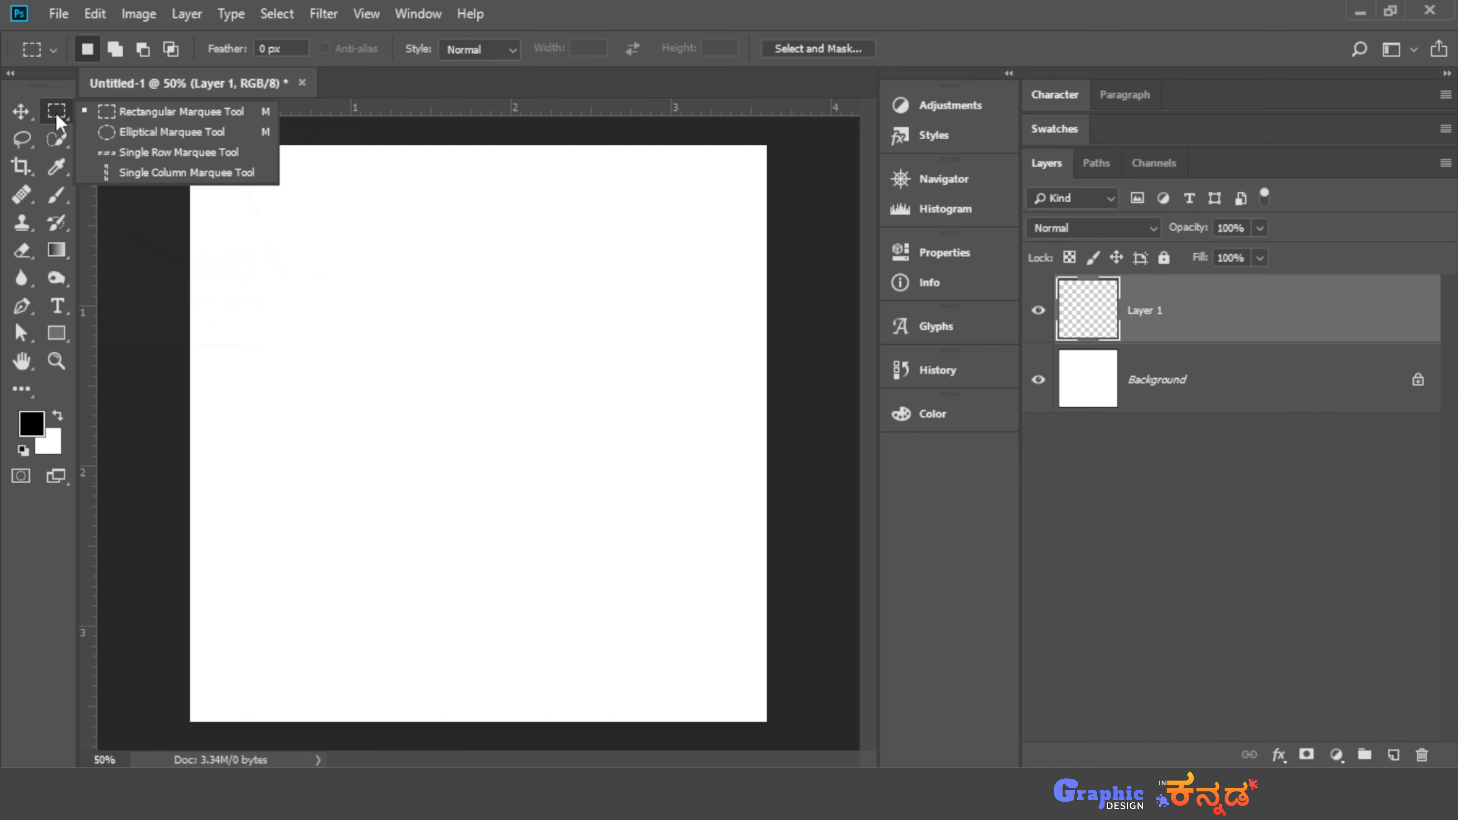
pyautogui.click(145, 131)
pyautogui.moveTo(321, 274); pyautogui.dragTo(641, 512)
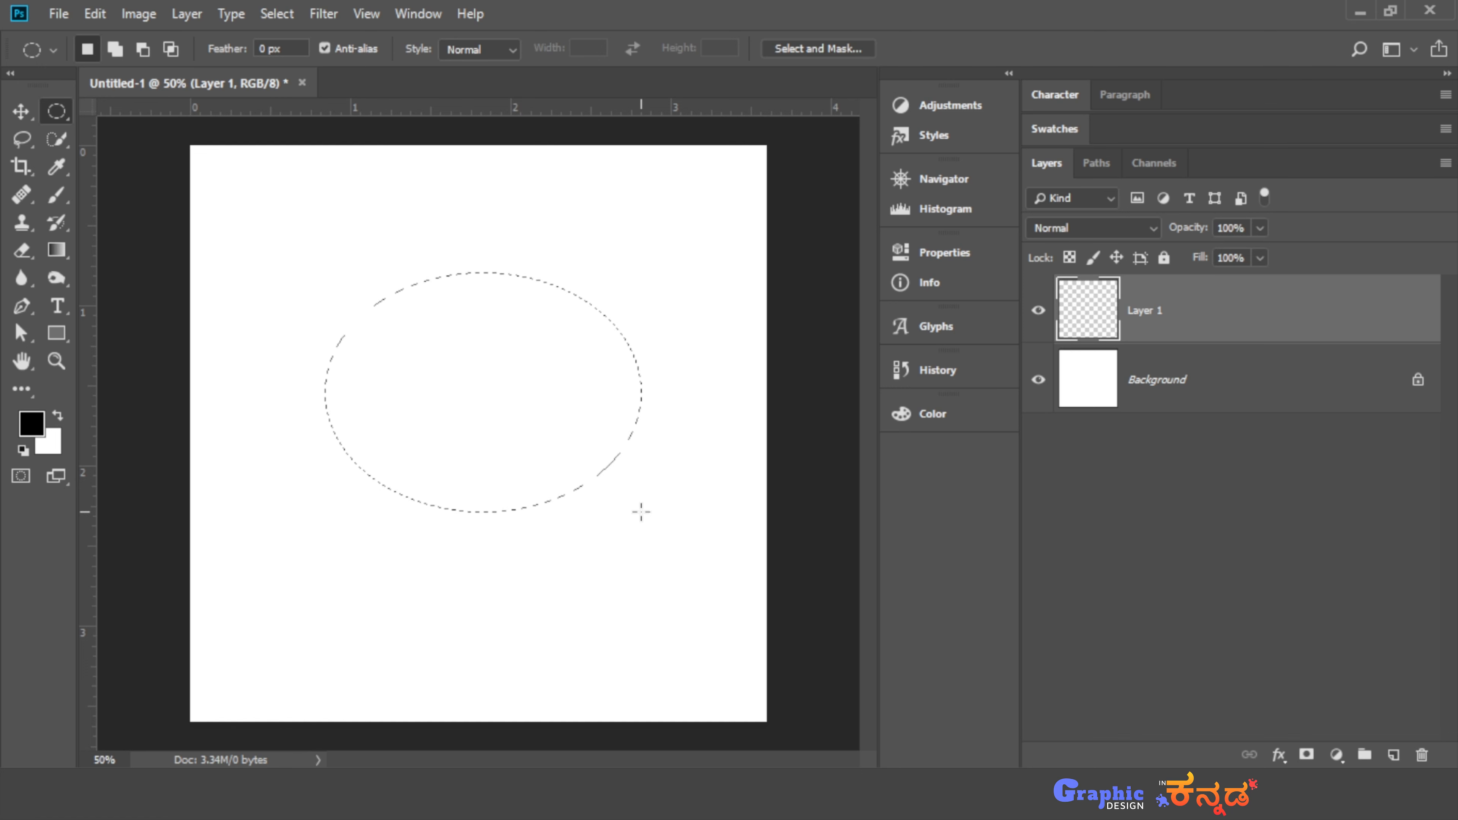
pyautogui.click(410, 388)
# Toggle repeatedly between the rectangular and elliptical marquee tools
pyautogui.hotkey('shift', 'm')
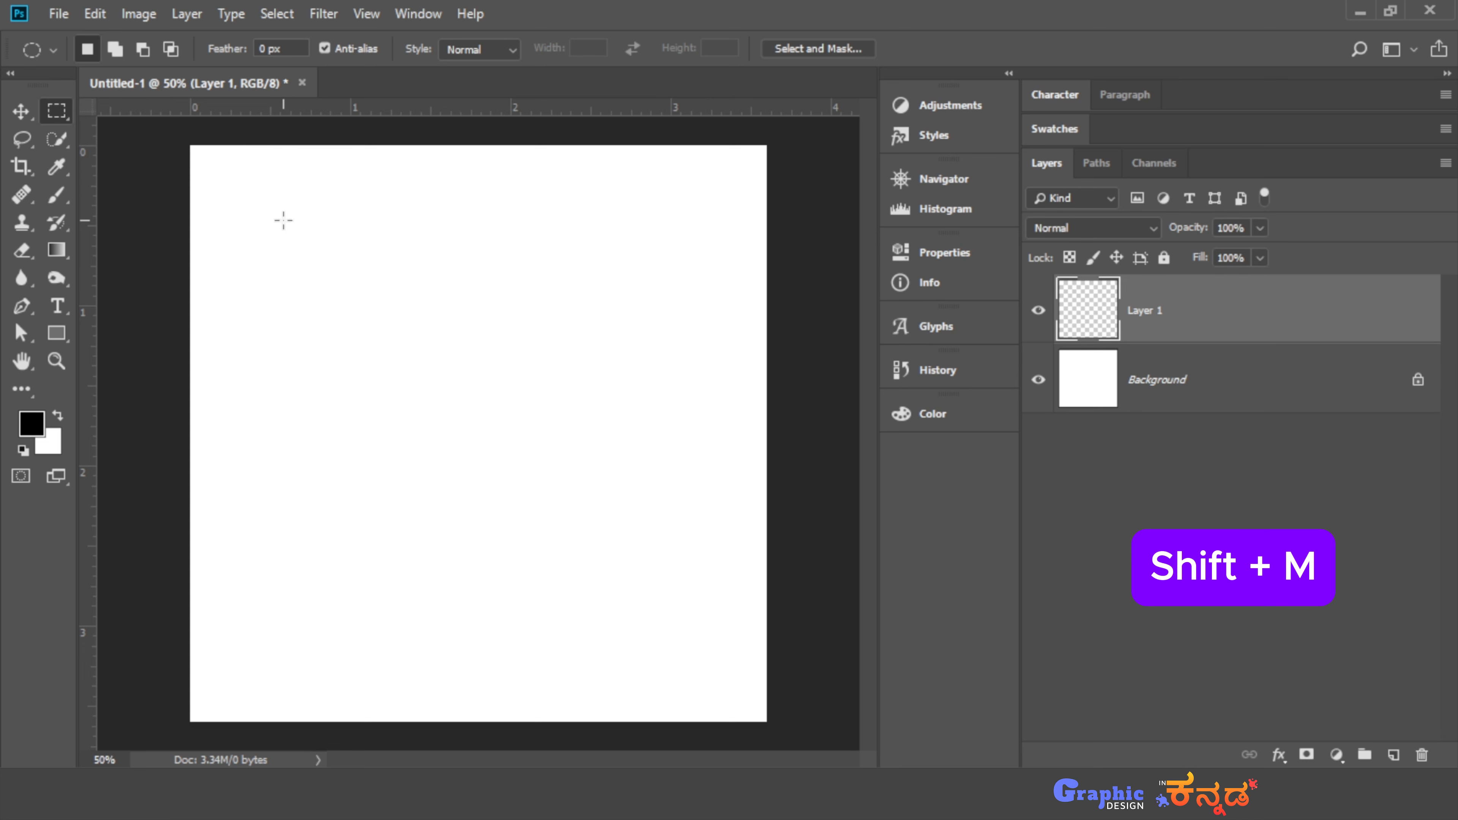
pyautogui.hotkey('shift', 'm')
pyautogui.hotkey('shift', 'm')
pyautogui.hotkey('shift', 'm')
pyautogui.hotkey('shift', 'm')
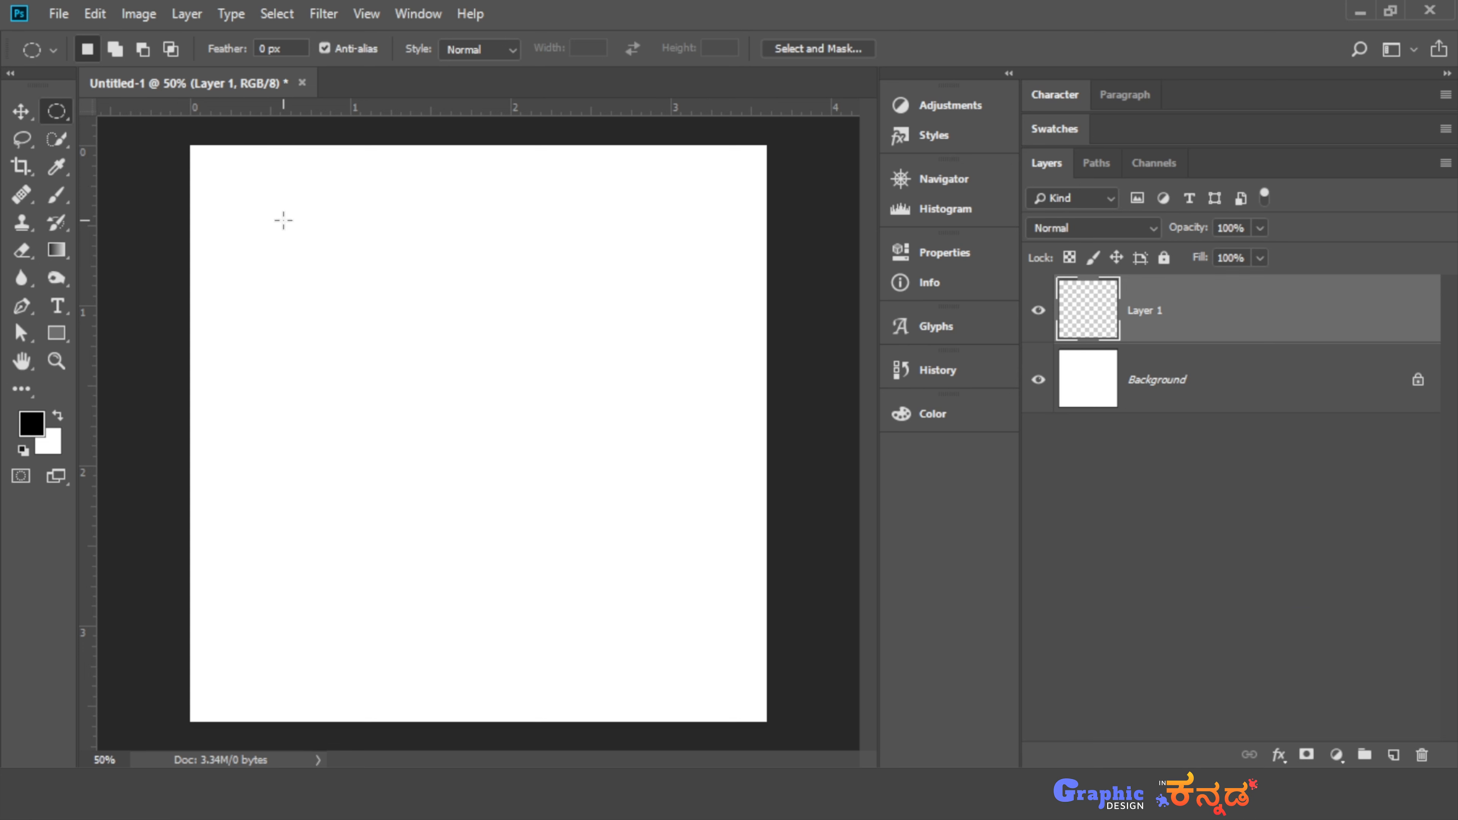
pyautogui.hotkey('shift', 'm')
pyautogui.hotkey('shift', 'm')
# Draw a rectangular marquee selection in the upper middle of the canvas and make Layer 1 the active layer
pyautogui.hotkey('shift', 'm')
pyautogui.moveTo(404, 337); pyautogui.dragTo(619, 505)
pyautogui.click(1173, 463)
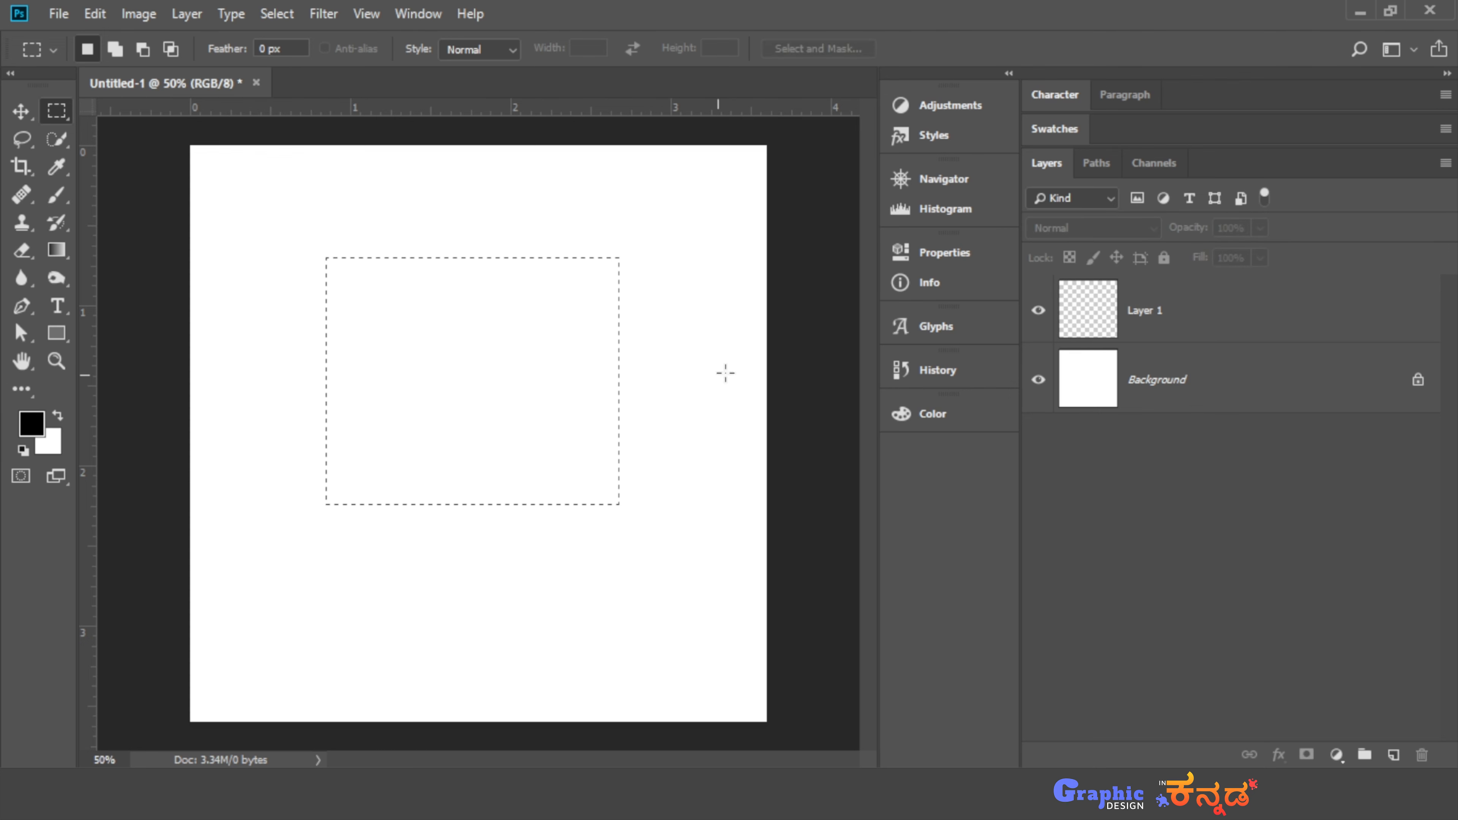
pyautogui.click(1187, 338)
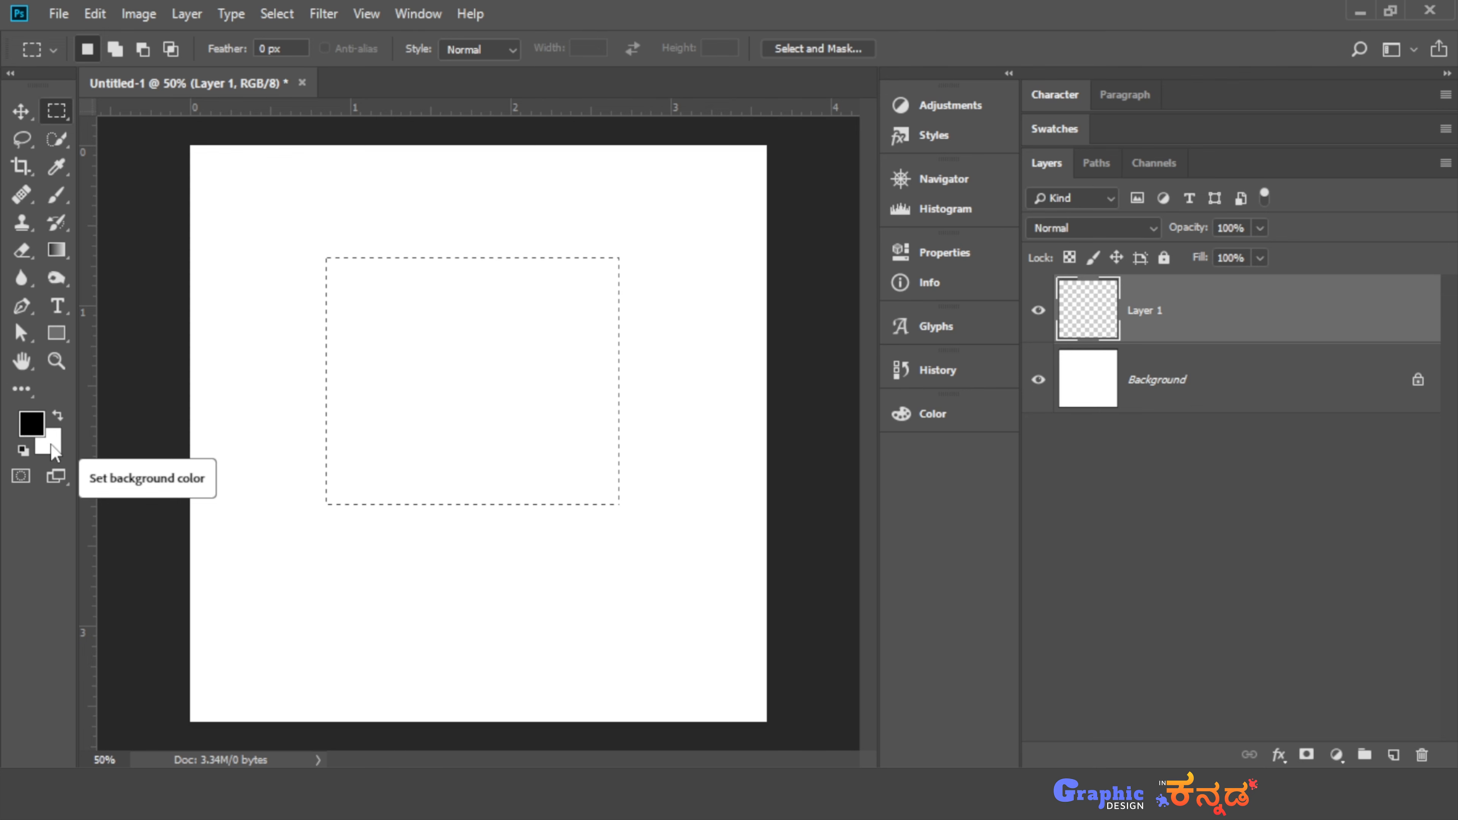
# Open the color picker for the foreground color and move the dialog closer to the canvas
pyautogui.click(31, 428)
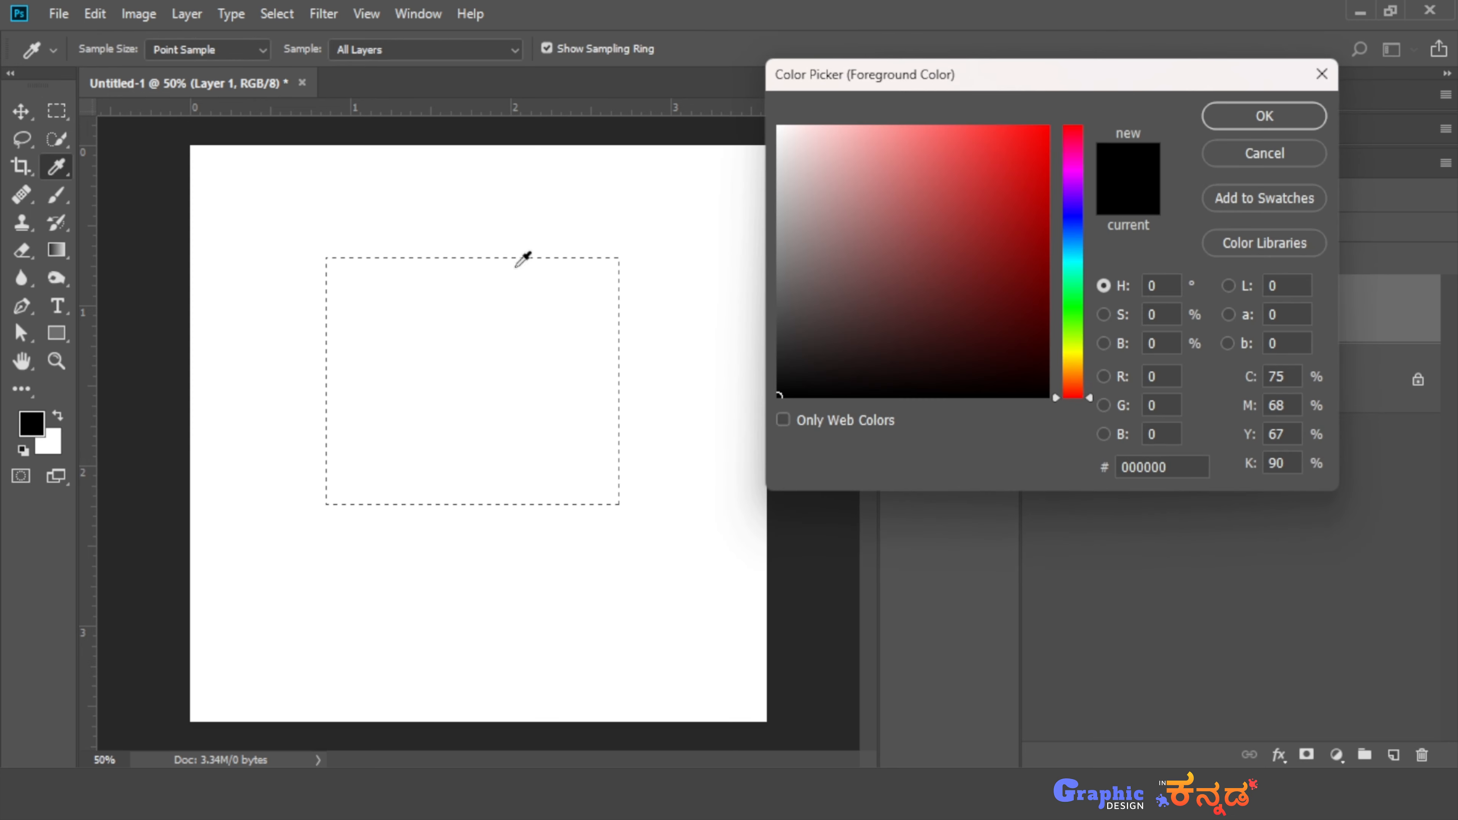
pyautogui.moveTo(1004, 83); pyautogui.dragTo(931, 130)
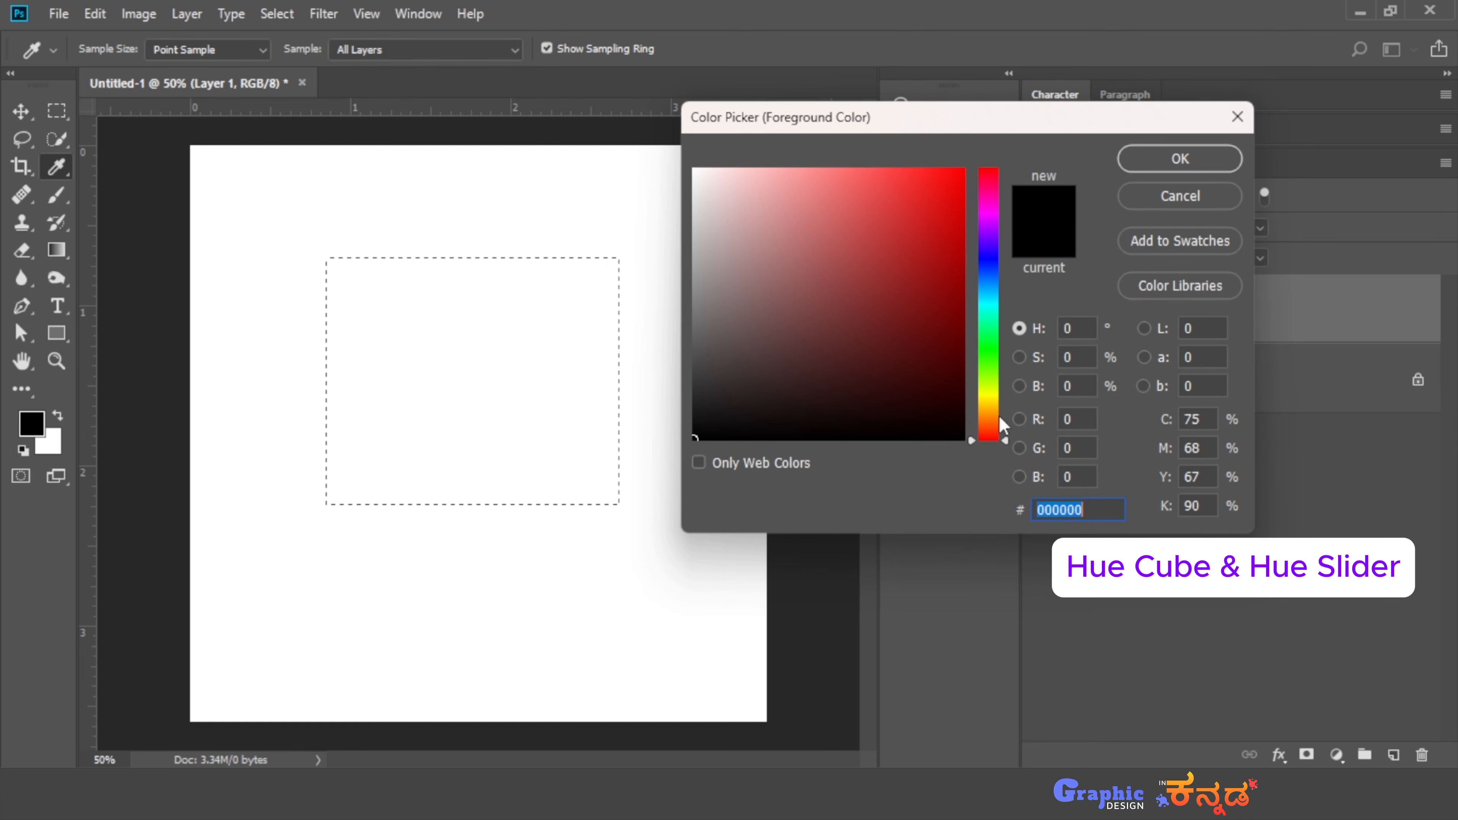
# Try blue foreground shades at hue 240, including saturated 0000c2, pale grey bdbdc2 and muted 565699
pyautogui.moveTo(1006, 440)
pyautogui.mouseDown()
pyautogui.moveTo(1003, 187)
pyautogui.moveTo(999, 259)
pyautogui.mouseUp()
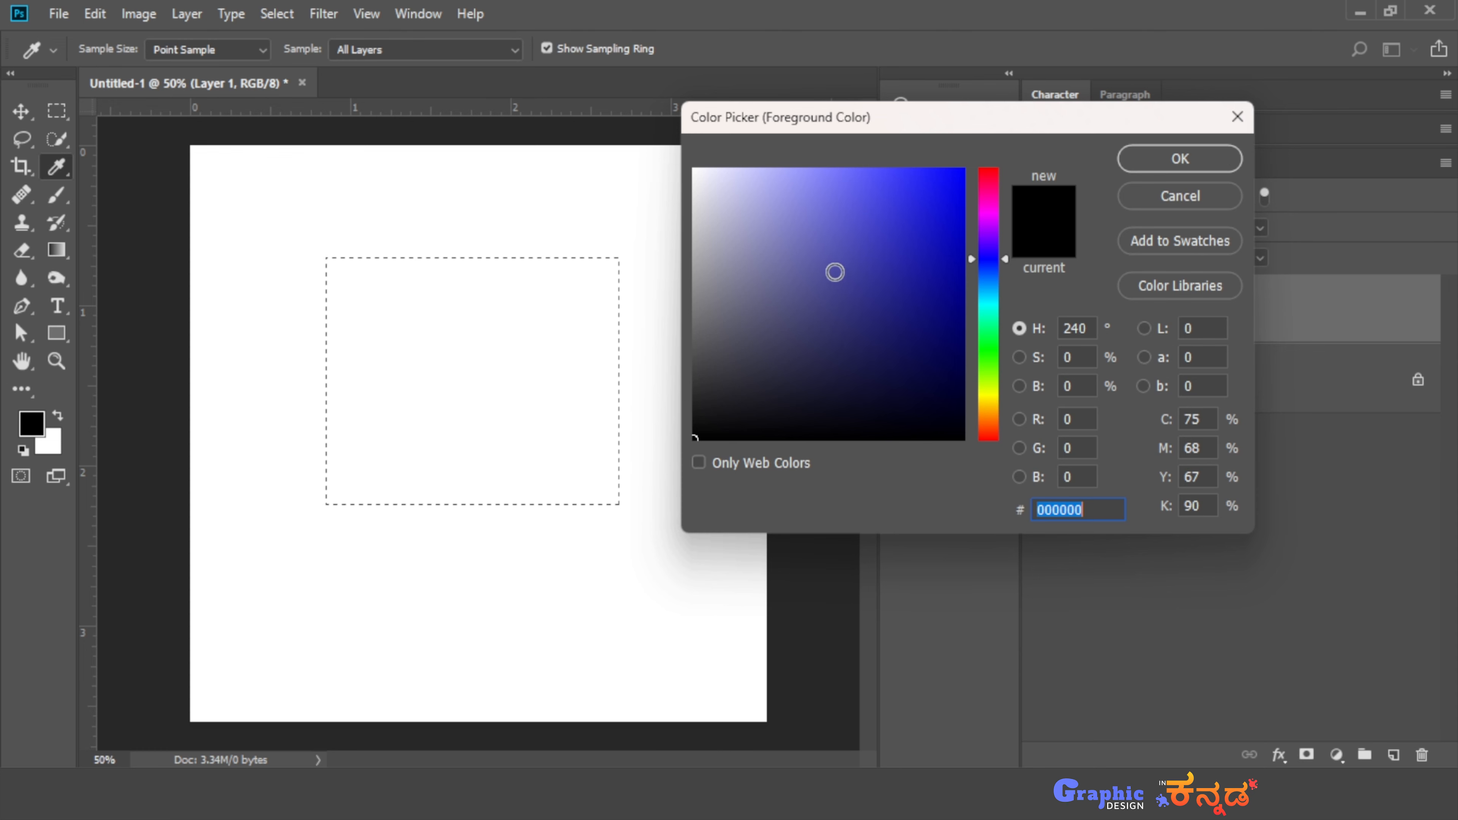
pyautogui.moveTo(833, 270); pyautogui.dragTo(967, 233)
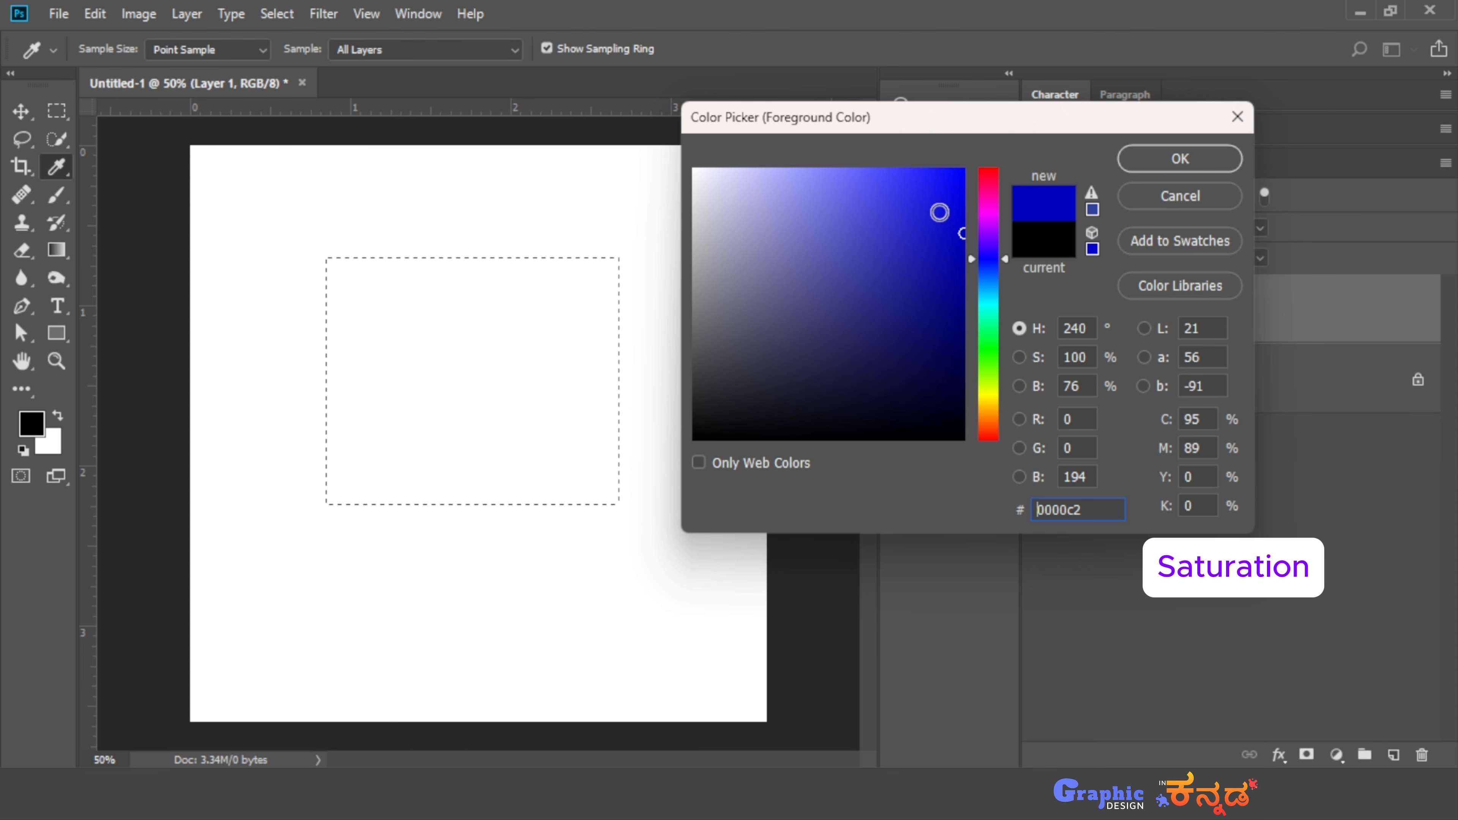
pyautogui.moveTo(933, 258)
pyautogui.mouseDown()
pyautogui.moveTo(969, 238)
pyautogui.moveTo(959, 211)
pyautogui.moveTo(810, 207)
pyautogui.moveTo(725, 215)
pyautogui.moveTo(699, 234)
pyautogui.mouseUp()
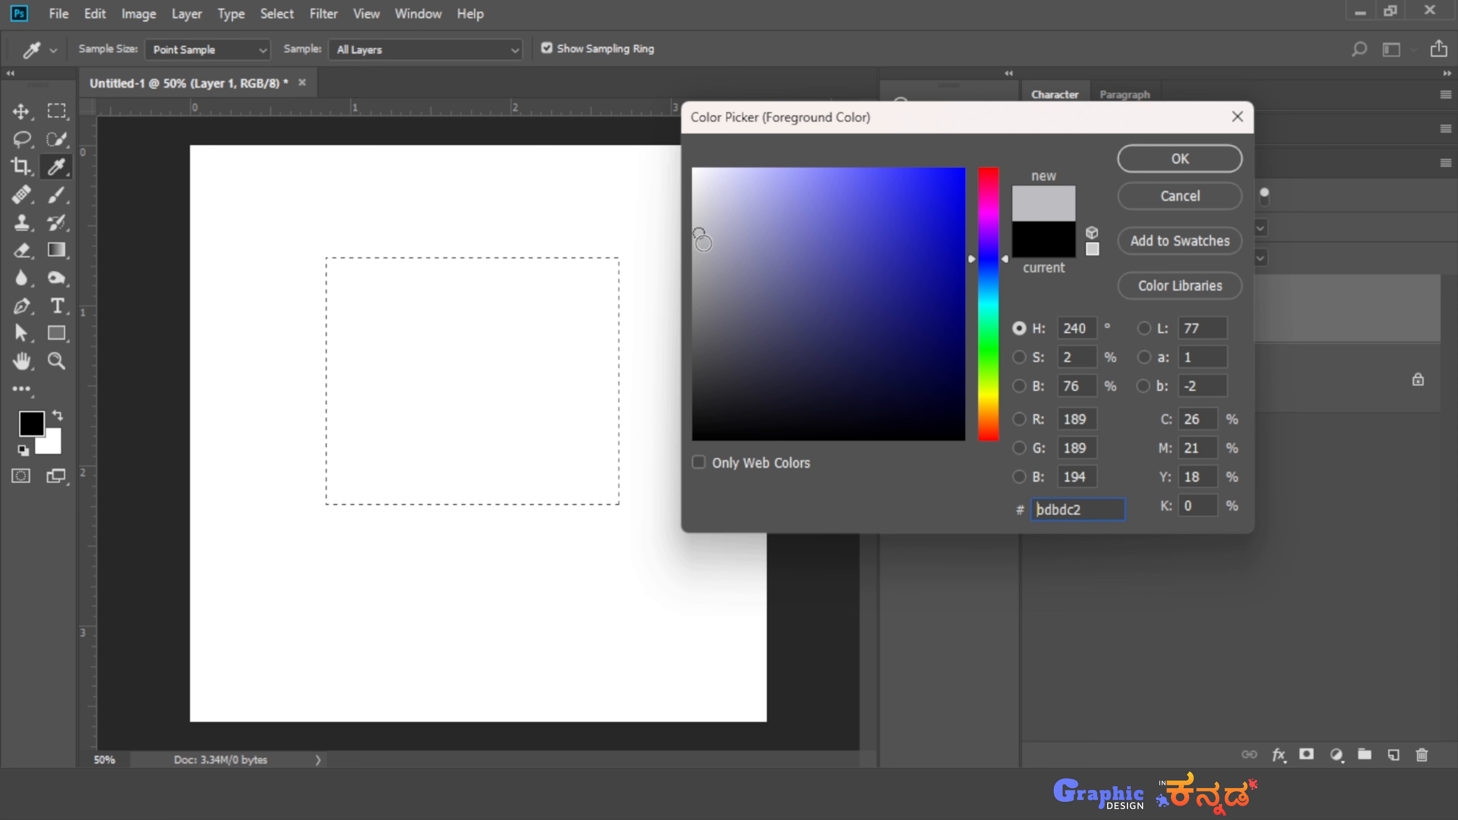
pyautogui.moveTo(873, 270)
pyautogui.mouseDown()
pyautogui.moveTo(970, 270)
pyautogui.moveTo(662, 278)
pyautogui.moveTo(811, 278)
pyautogui.mouseUp()
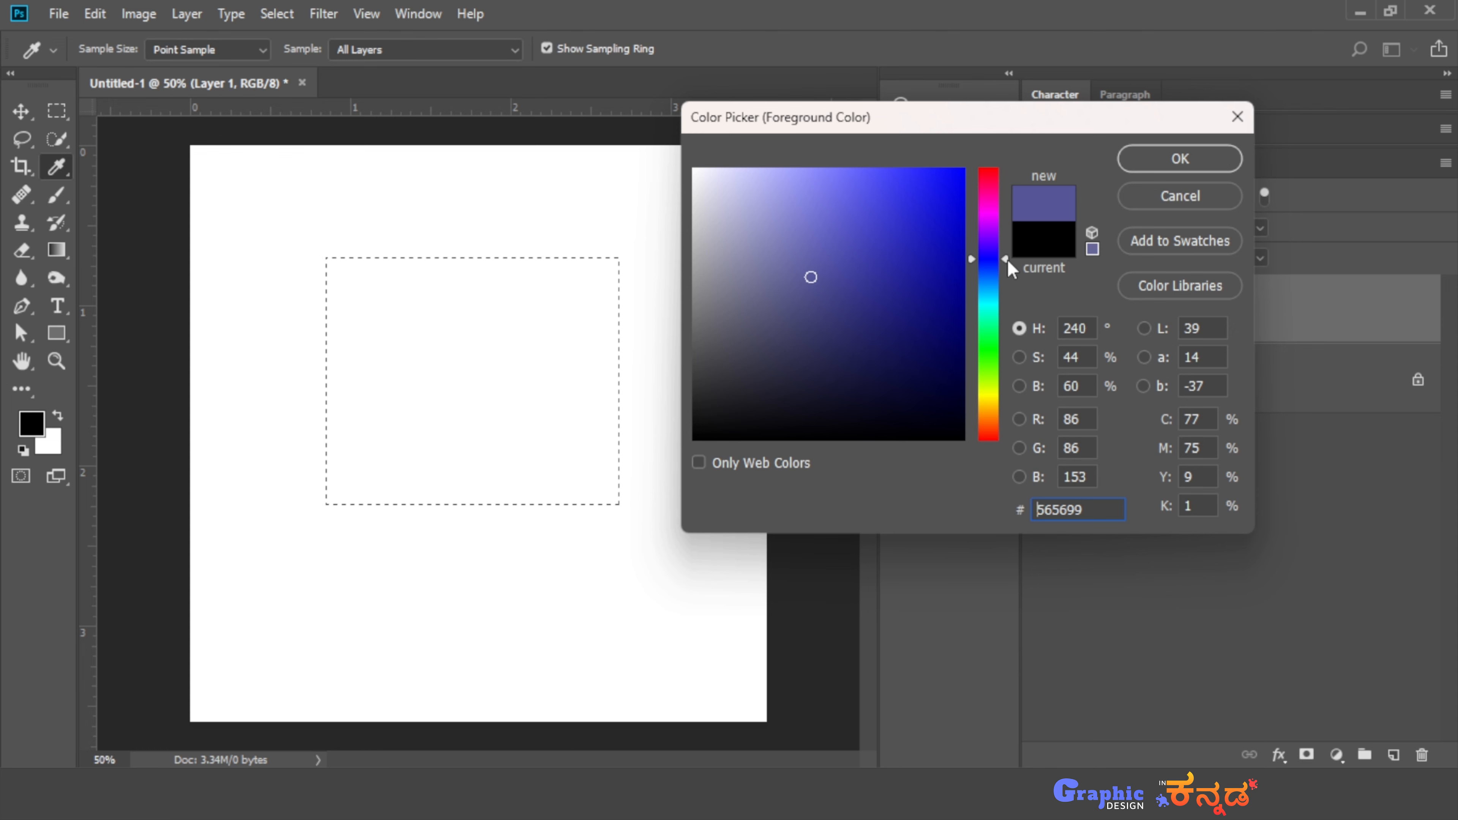
# Try the hue 178 foreground shades bright cyan 00fff6 and teal 13b5af, highlighting the hex code
pyautogui.moveTo(1005, 261); pyautogui.dragTo(1006, 330)
pyautogui.moveTo(799, 290)
pyautogui.mouseDown()
pyautogui.moveTo(942, 239)
pyautogui.moveTo(696, 297)
pyautogui.moveTo(964, 297)
pyautogui.moveTo(820, 302)
pyautogui.moveTo(794, 168)
pyautogui.moveTo(817, 423)
pyautogui.moveTo(823, 251)
pyautogui.moveTo(841, 394)
pyautogui.moveTo(901, 218)
pyautogui.moveTo(998, 130)
pyautogui.moveTo(943, 212)
pyautogui.moveTo(984, 148)
pyautogui.mouseUp()
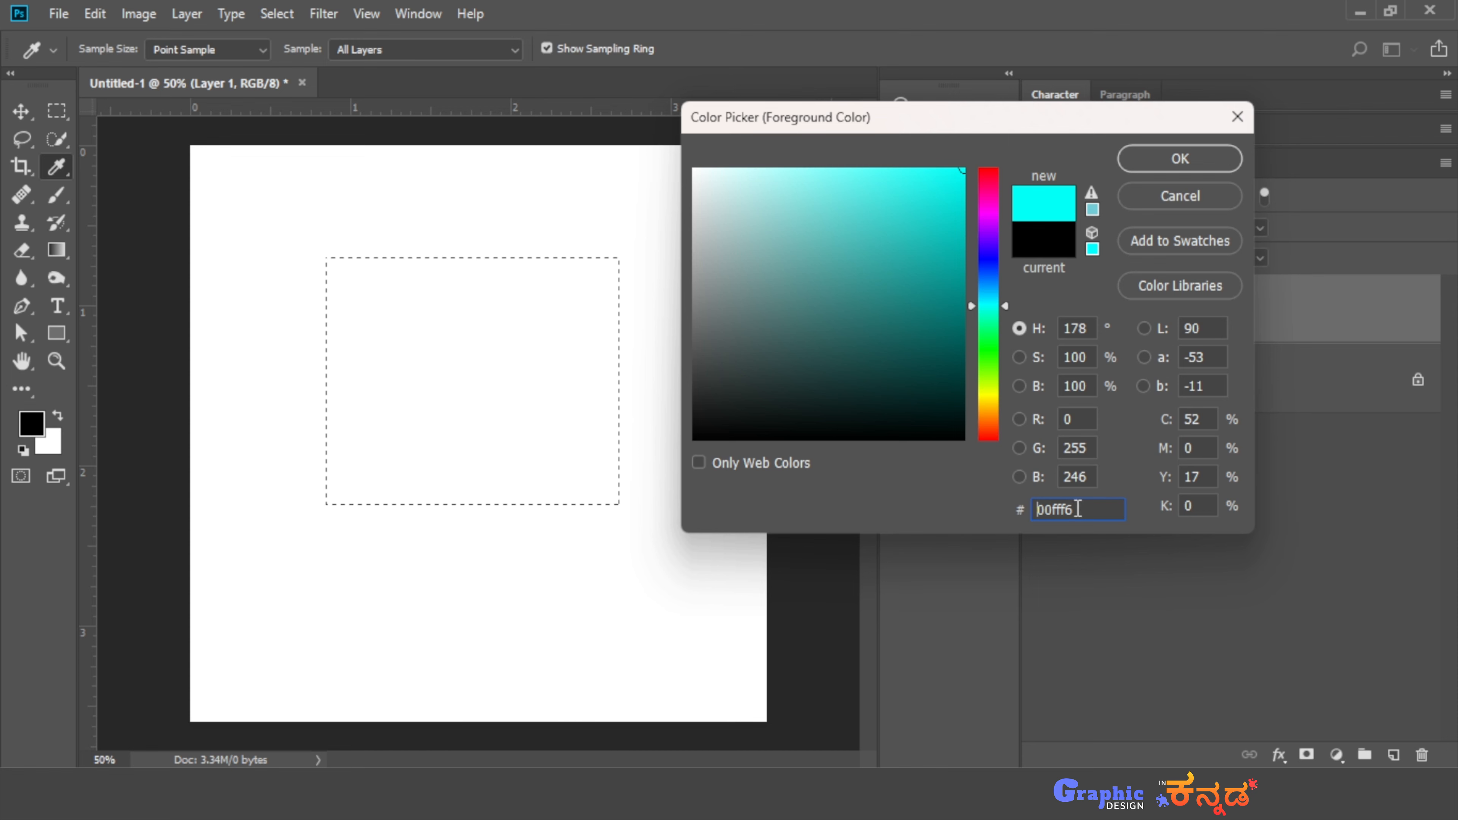
pyautogui.moveTo(1079, 510); pyautogui.dragTo(1036, 510)
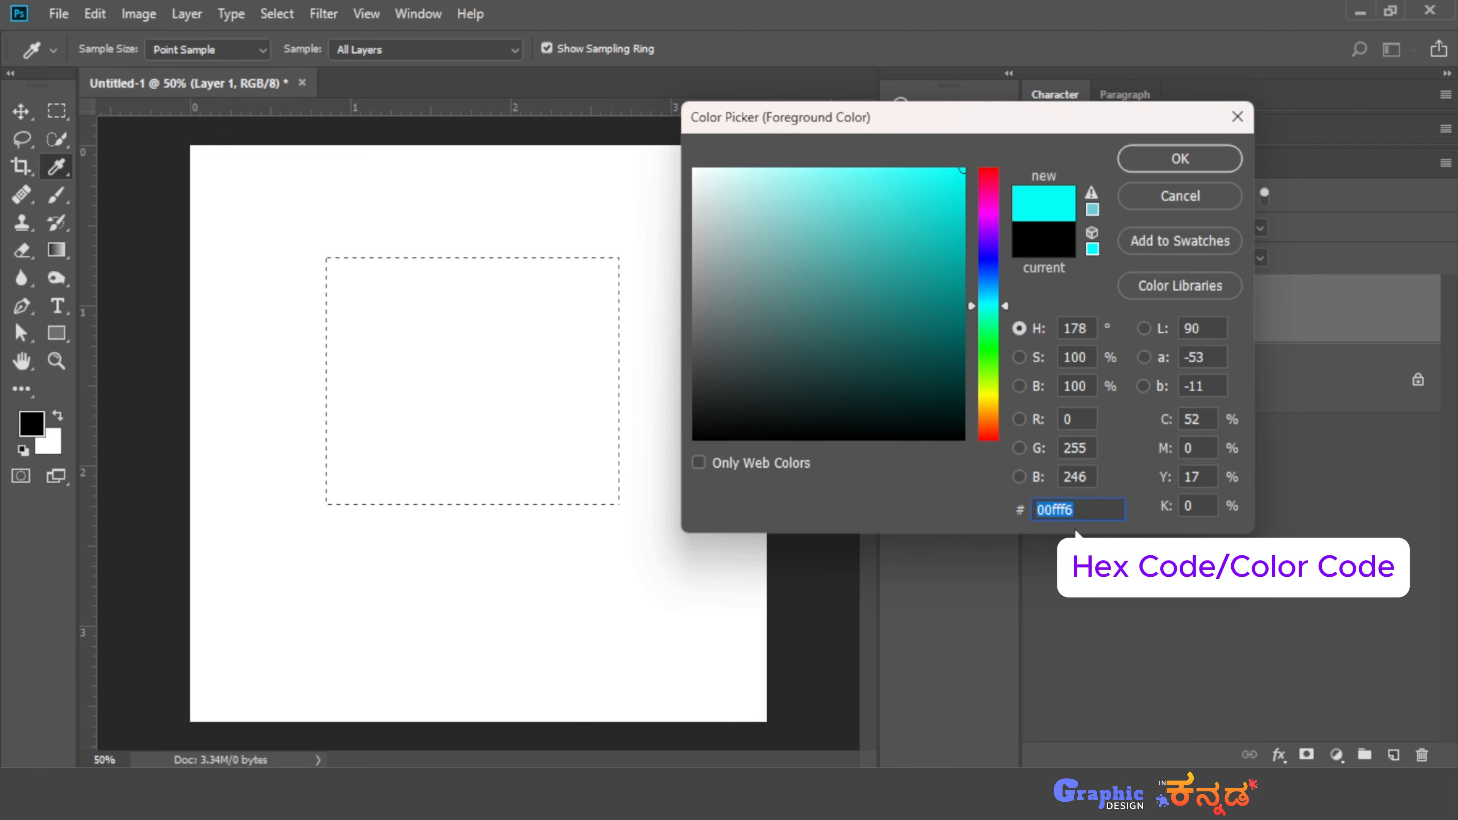
pyautogui.click(935, 247)
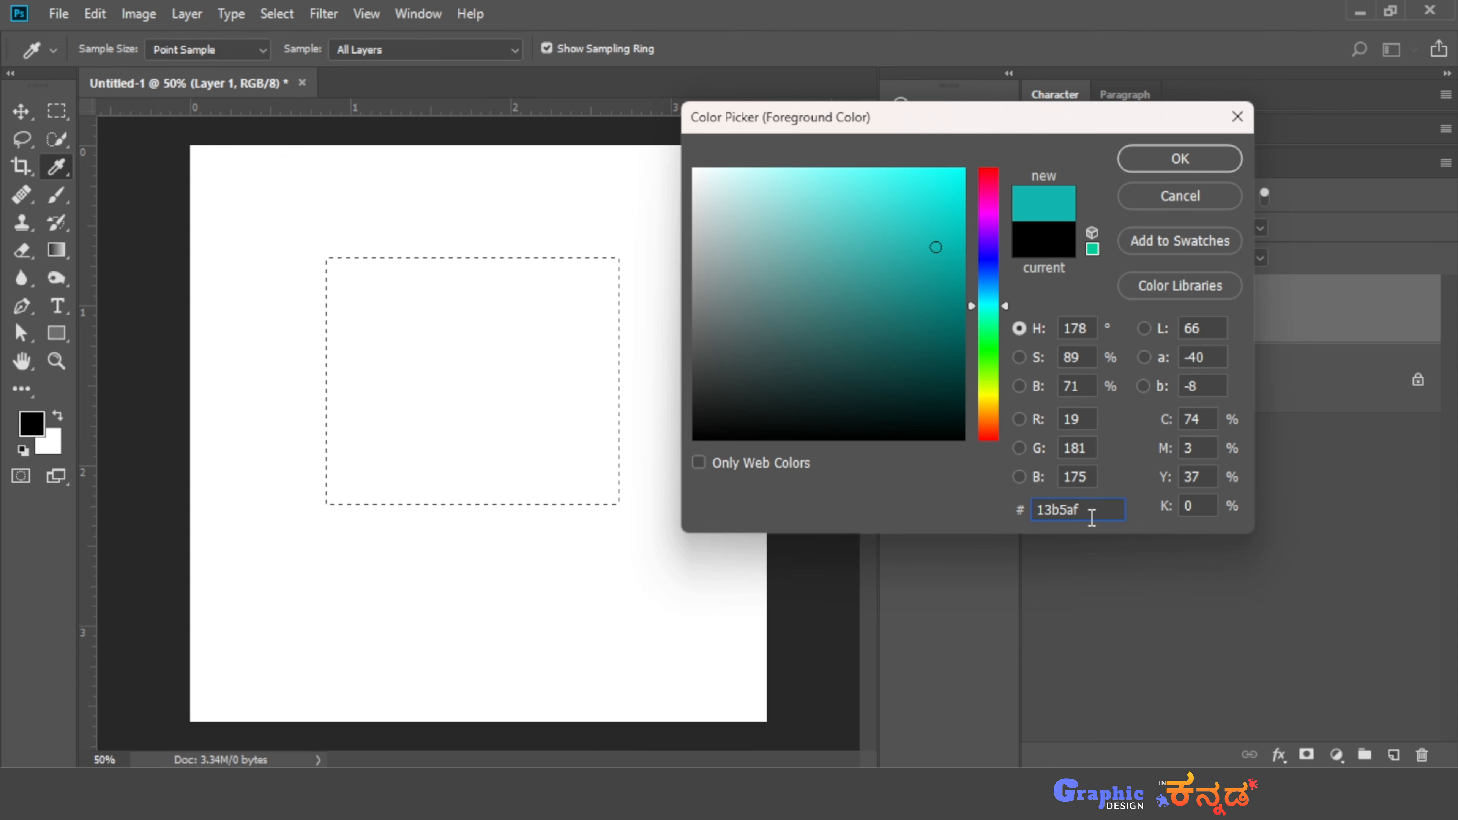
# Try white ffffff and black 000000 as the foreground color, shifting the hue to 126
pyautogui.moveTo(855, 272); pyautogui.dragTo(645, 134)
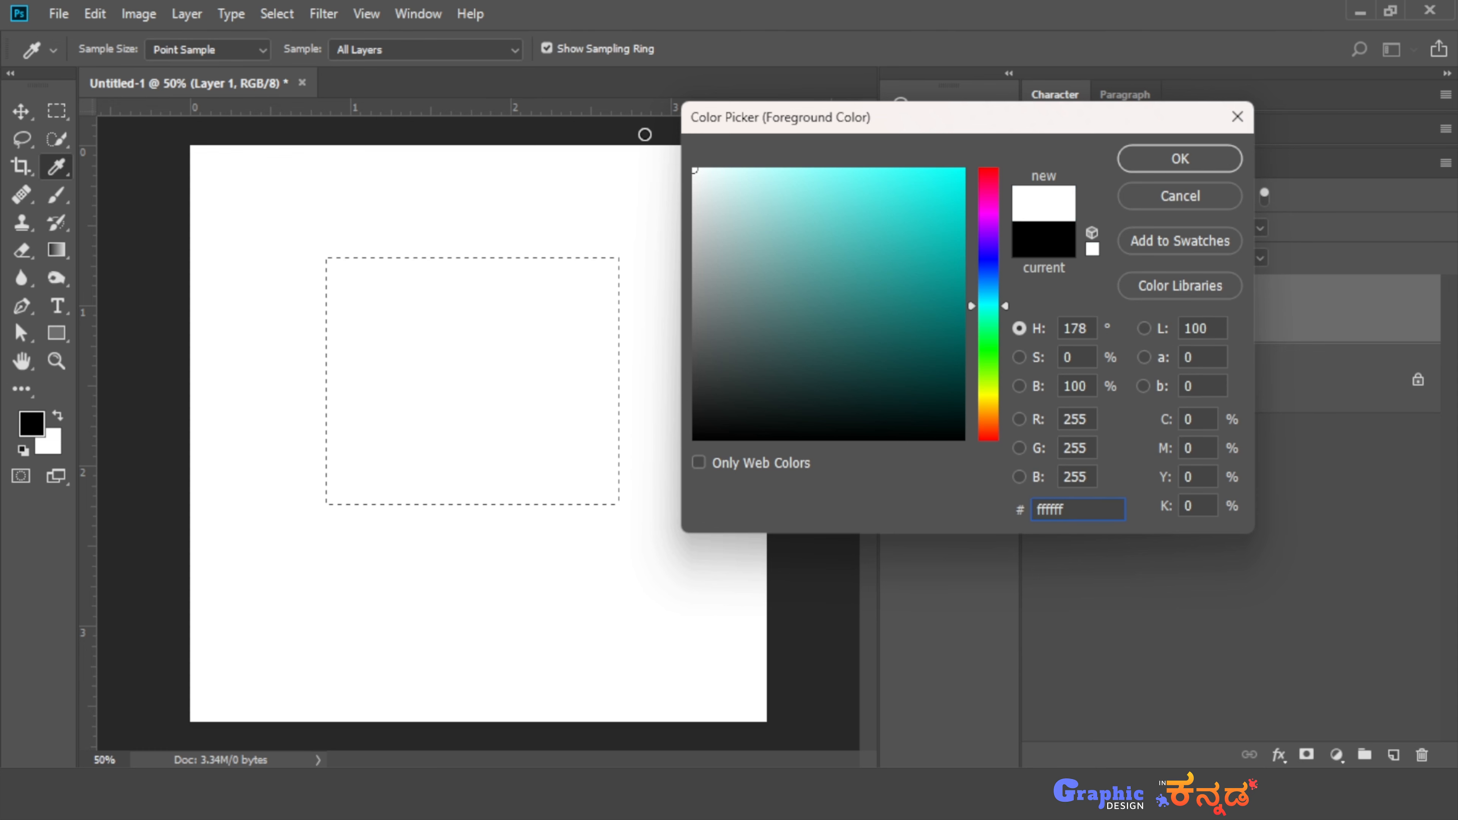
pyautogui.moveTo(1003, 307); pyautogui.dragTo(1003, 345)
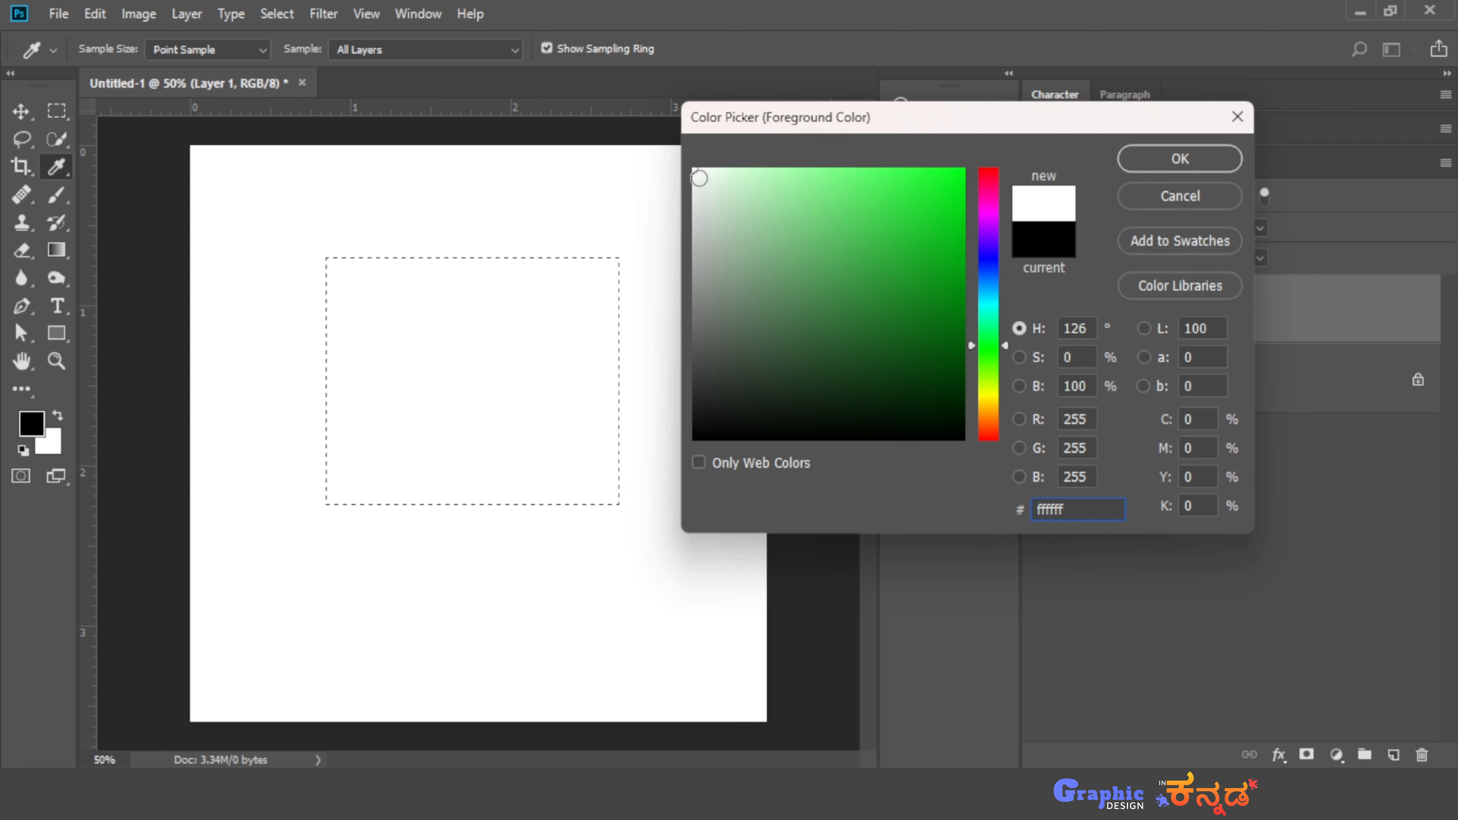
pyautogui.moveTo(1041, 510); pyautogui.dragTo(1078, 508)
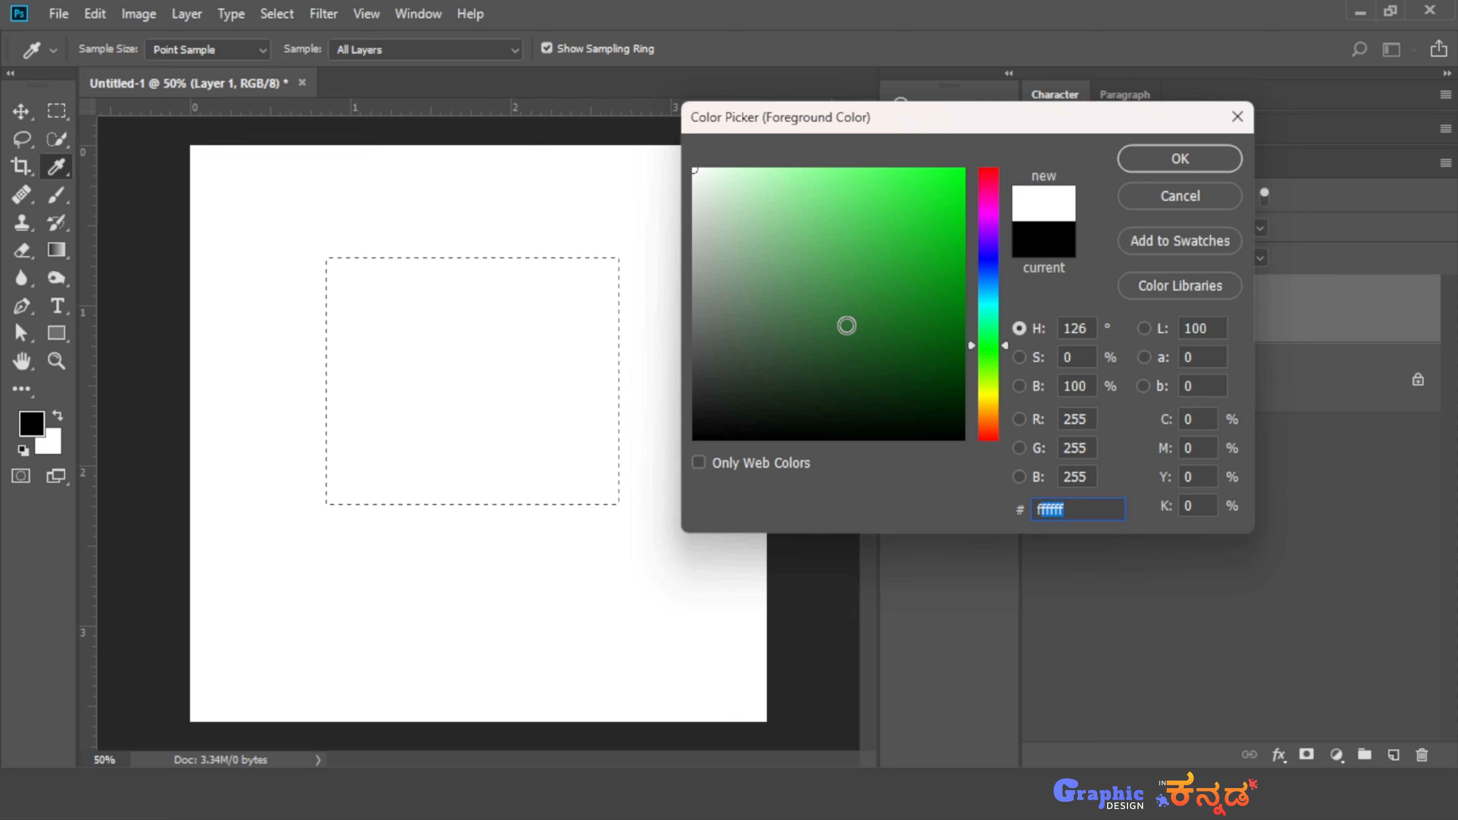
pyautogui.moveTo(846, 326)
pyautogui.mouseDown()
pyautogui.moveTo(791, 391)
pyautogui.moveTo(647, 476)
pyautogui.mouseUp()
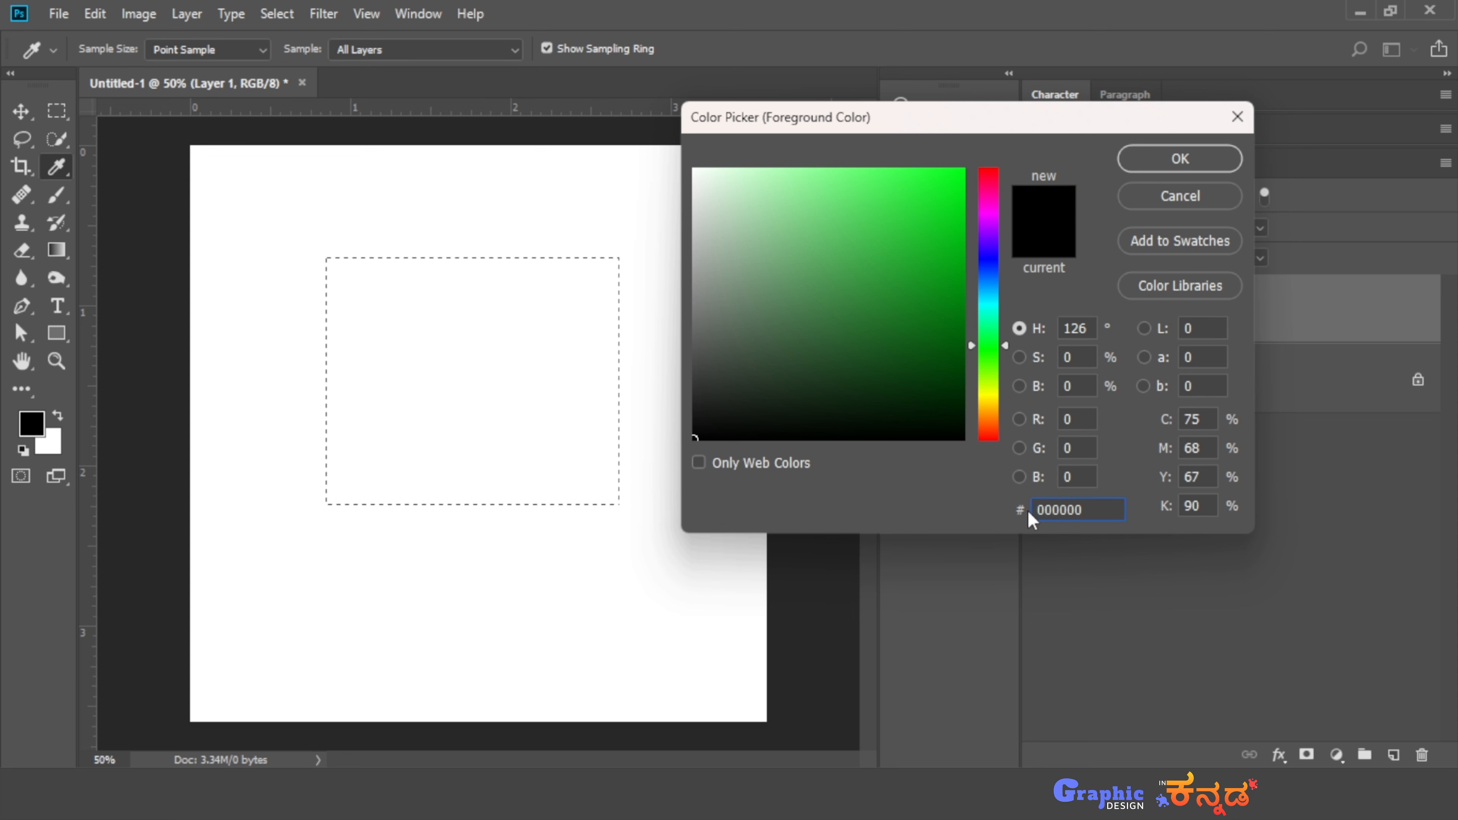
# Set the foreground color to blue 1194ba, fill the rectangular selection on Layer 1 with it, and deselect
pyautogui.moveTo(1005, 347); pyautogui.dragTo(1005, 294)
pyautogui.moveTo(954, 247)
pyautogui.mouseDown()
pyautogui.moveTo(977, 158)
pyautogui.moveTo(943, 270)
pyautogui.moveTo(928, 247)
pyautogui.moveTo(939, 242)
pyautogui.mouseUp()
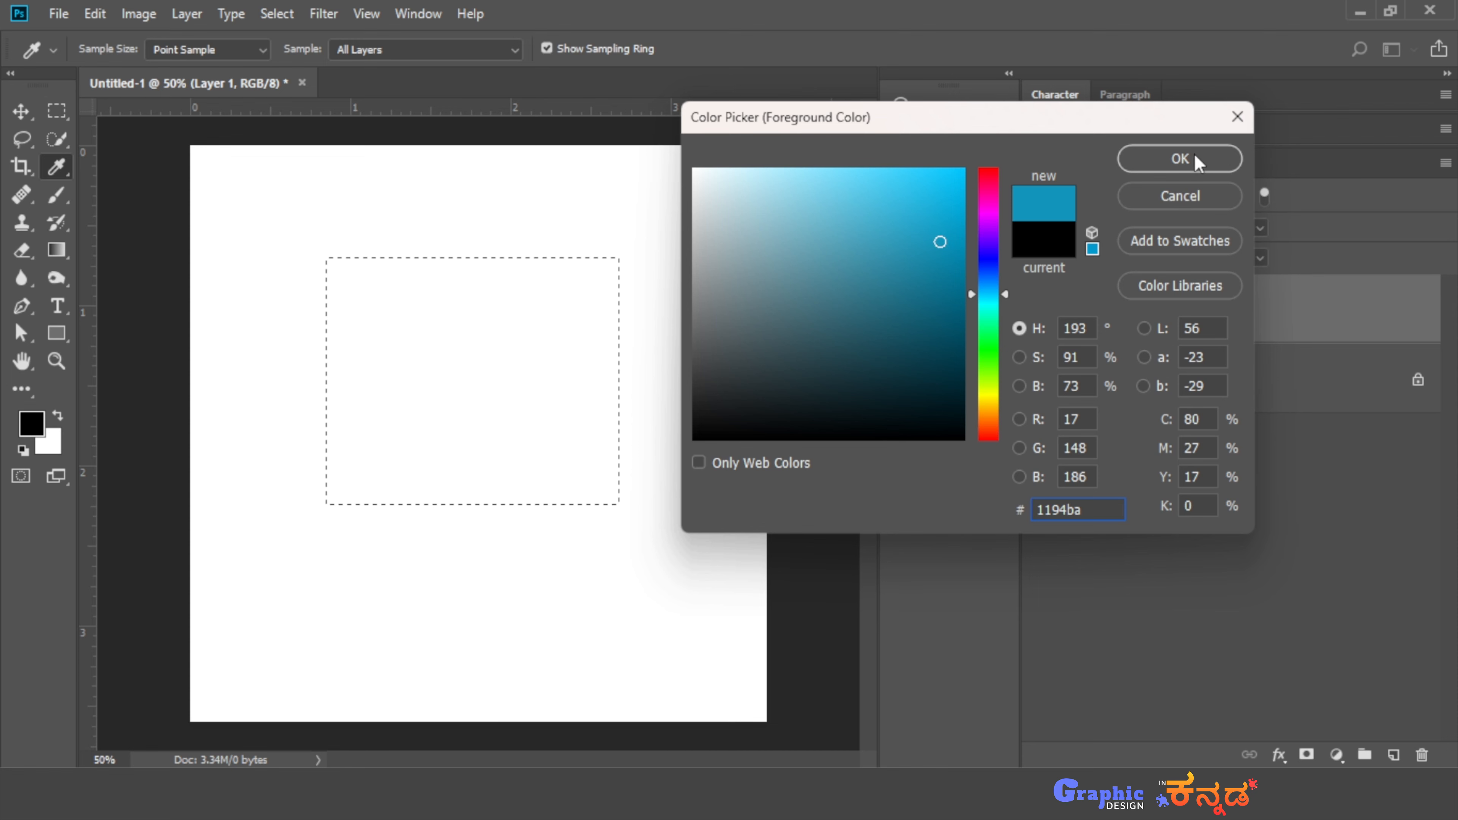
pyautogui.click(1182, 159)
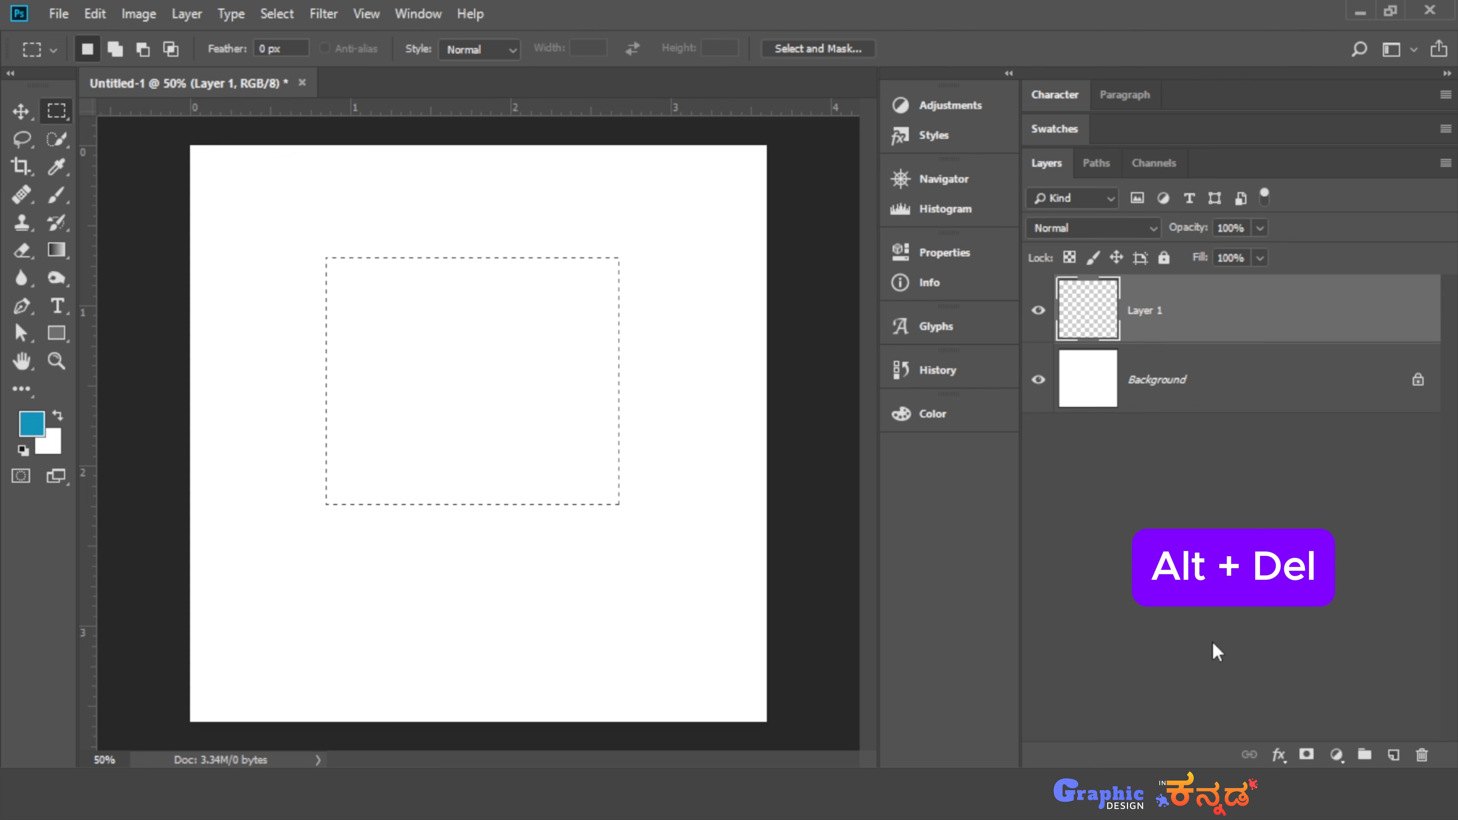
pyautogui.hotkey('alt', 'Delete')
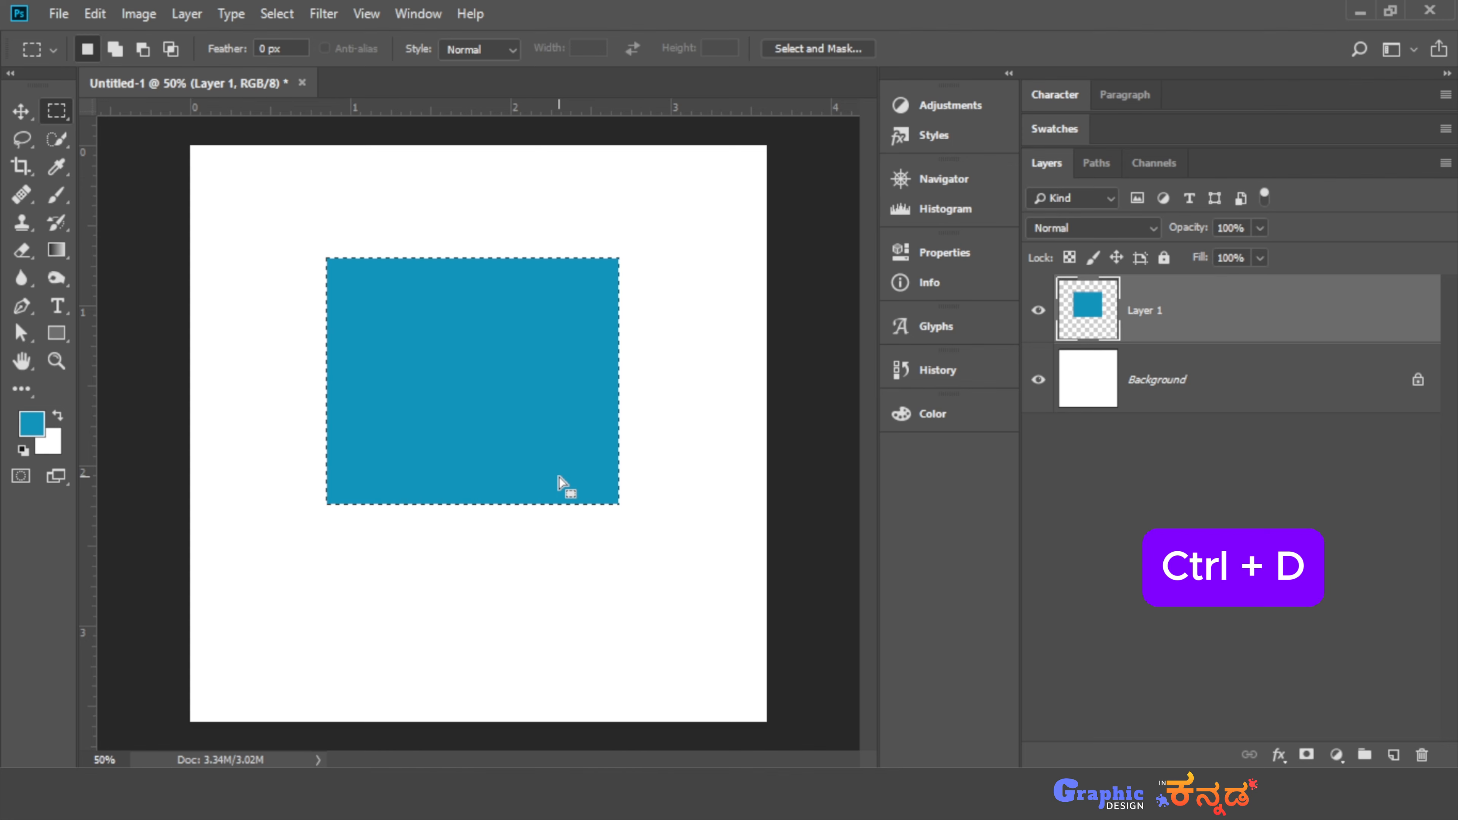
pyautogui.hotkey('ctrl', 'd')
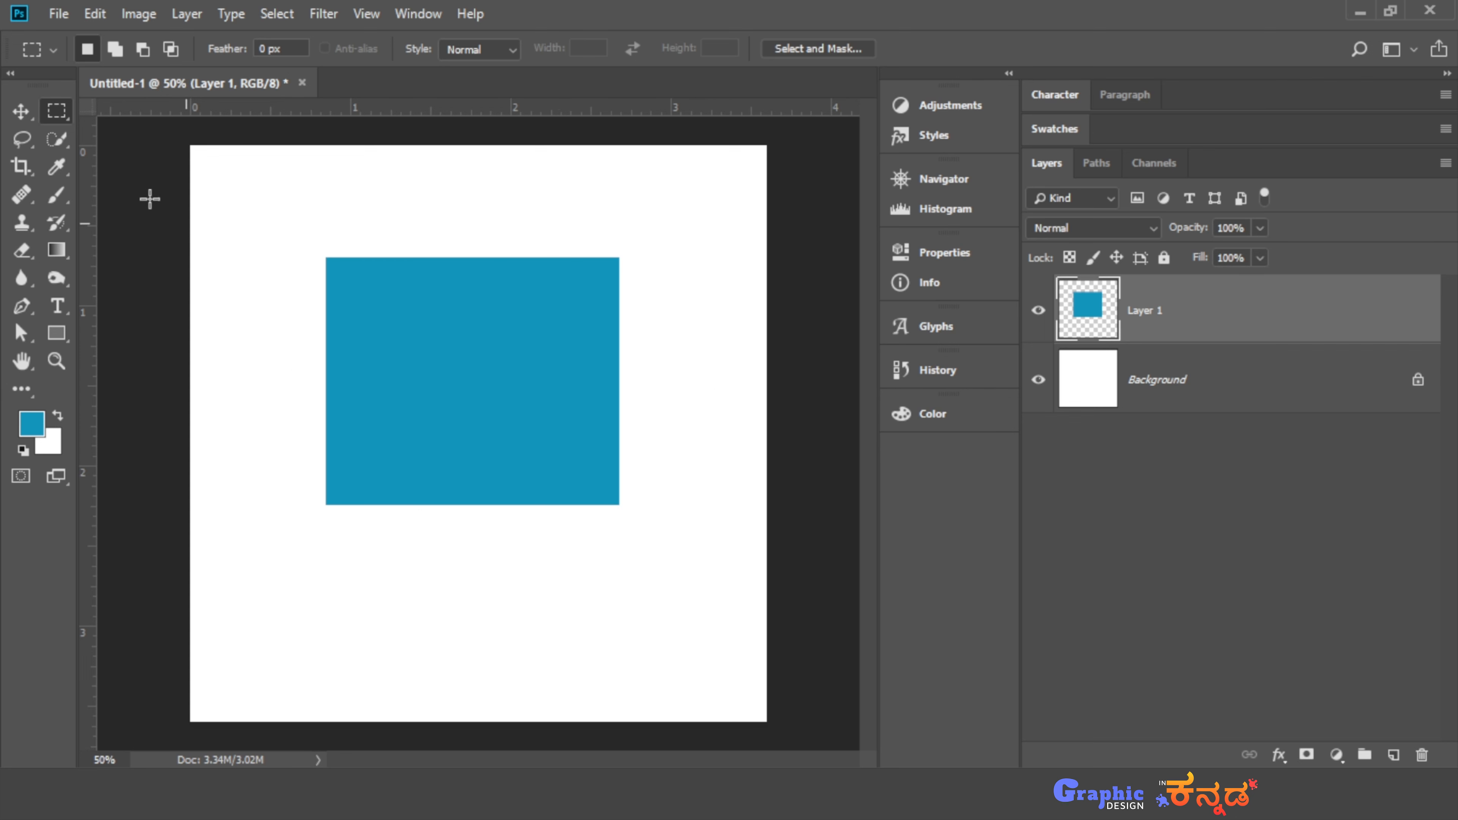
# Move the blue rectangle to the upper-left corner area of the canvas
pyautogui.click(19, 113)
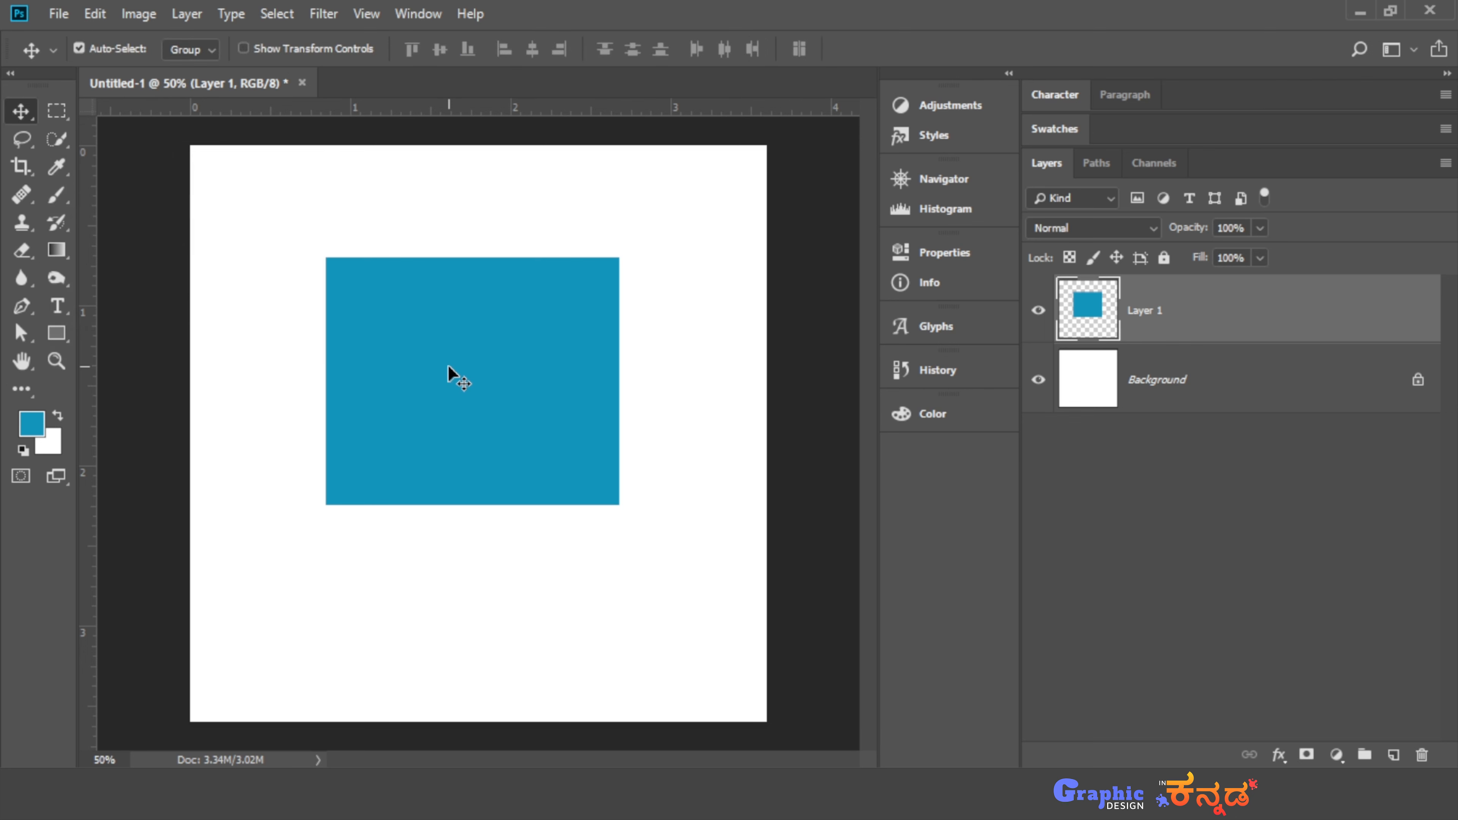
pyautogui.moveTo(448, 365)
pyautogui.mouseDown()
pyautogui.moveTo(373, 304)
pyautogui.moveTo(553, 407)
pyautogui.moveTo(352, 406)
pyautogui.moveTo(460, 393)
pyautogui.moveTo(430, 346)
pyautogui.mouseUp()
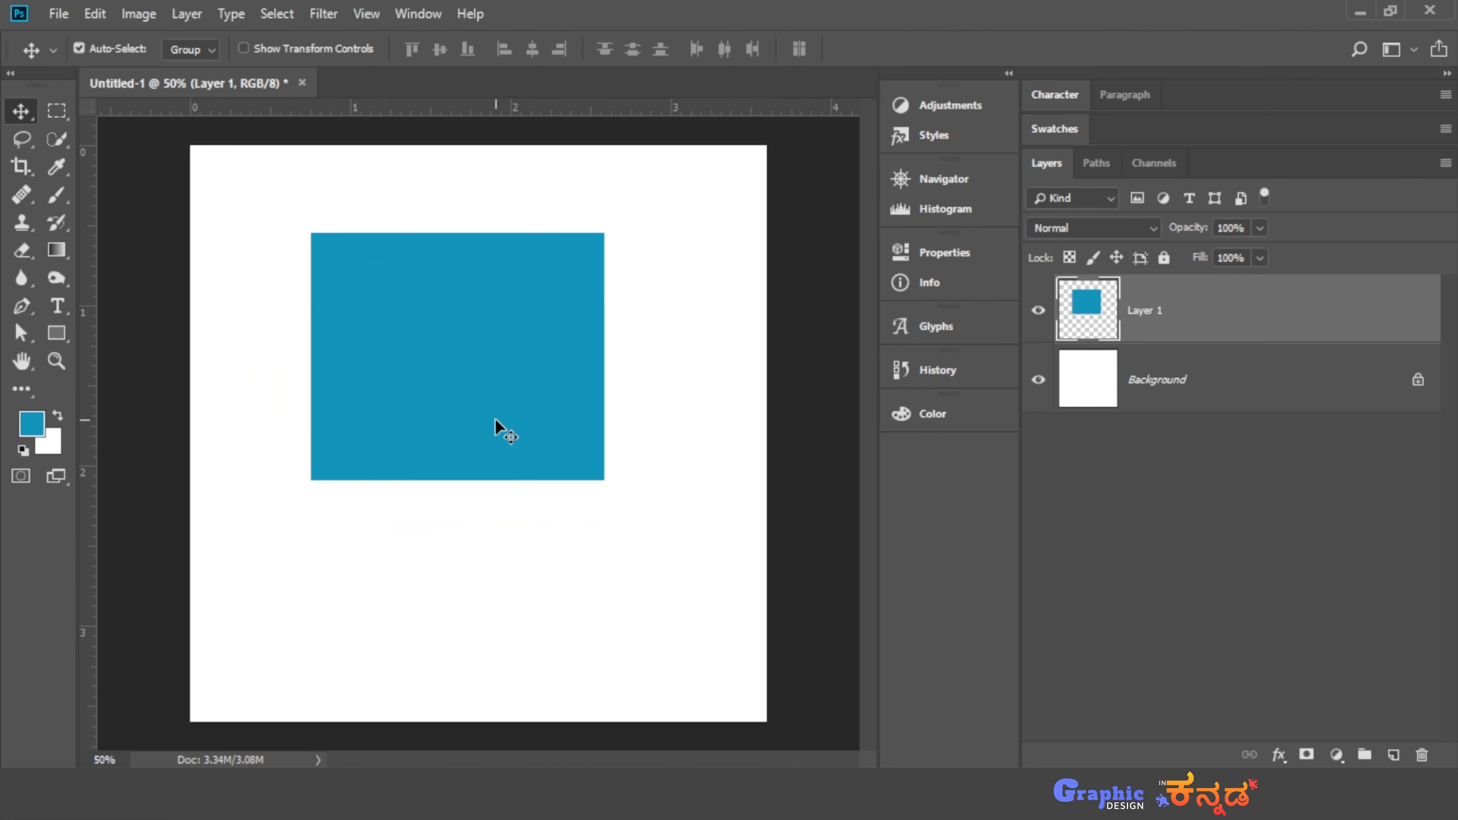
pyautogui.moveTo(495, 418); pyautogui.dragTo(394, 355)
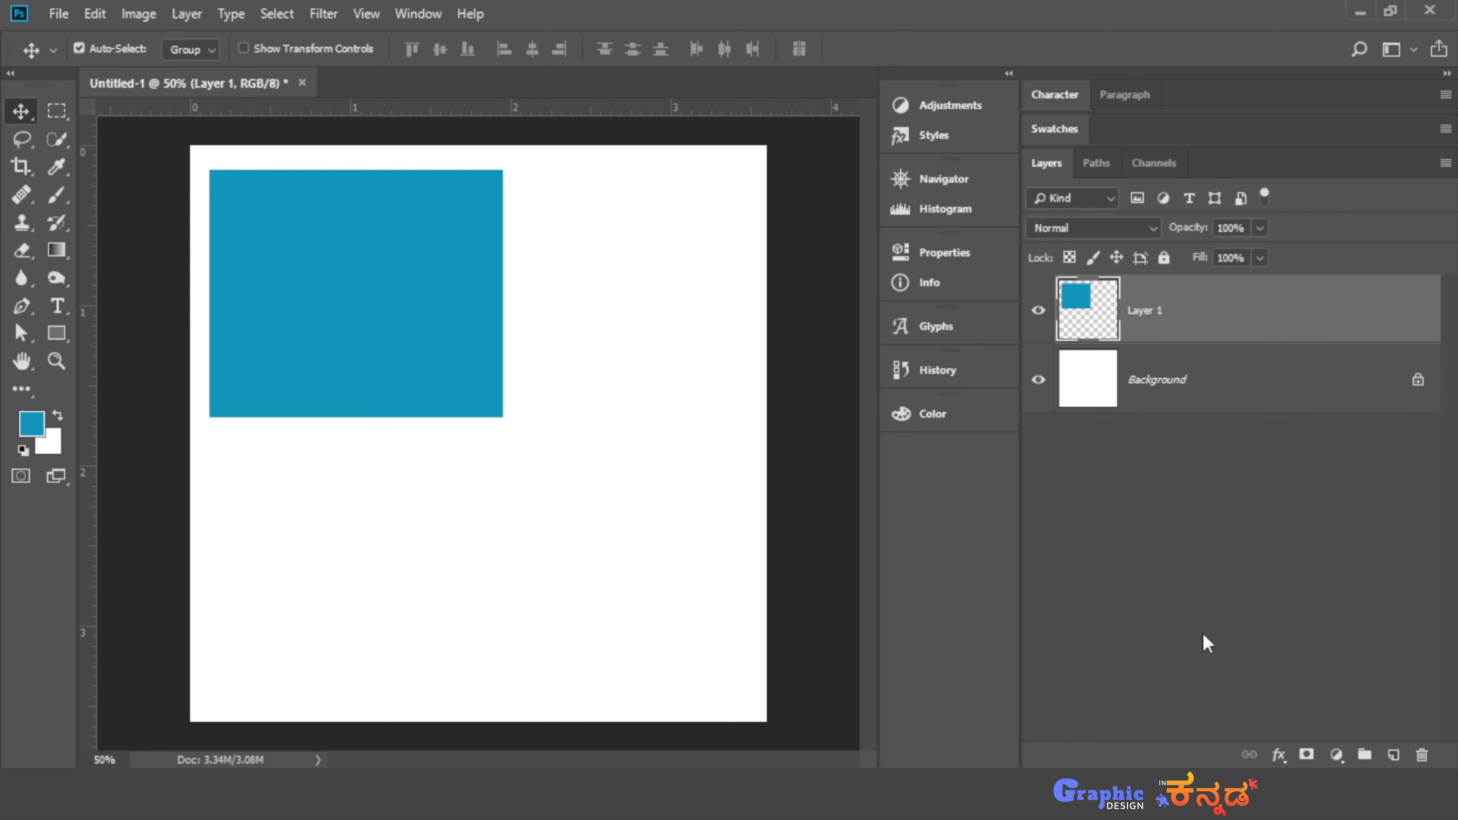
# Add a new layer above Layer 1 and draw a nearly circular elliptical selection below and right of the blue rectangle
pyautogui.click(1392, 755)
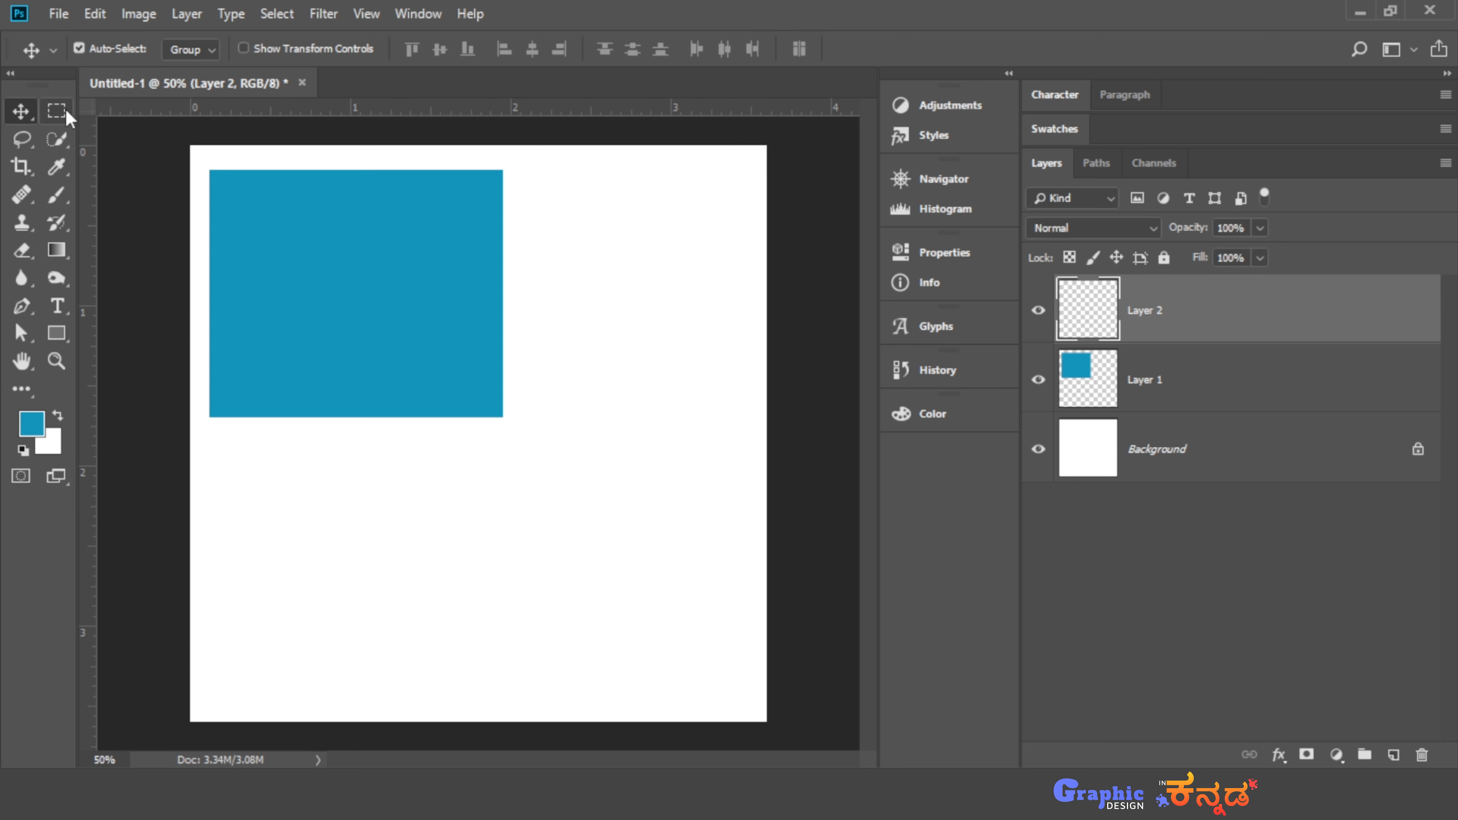
pyautogui.press('m')
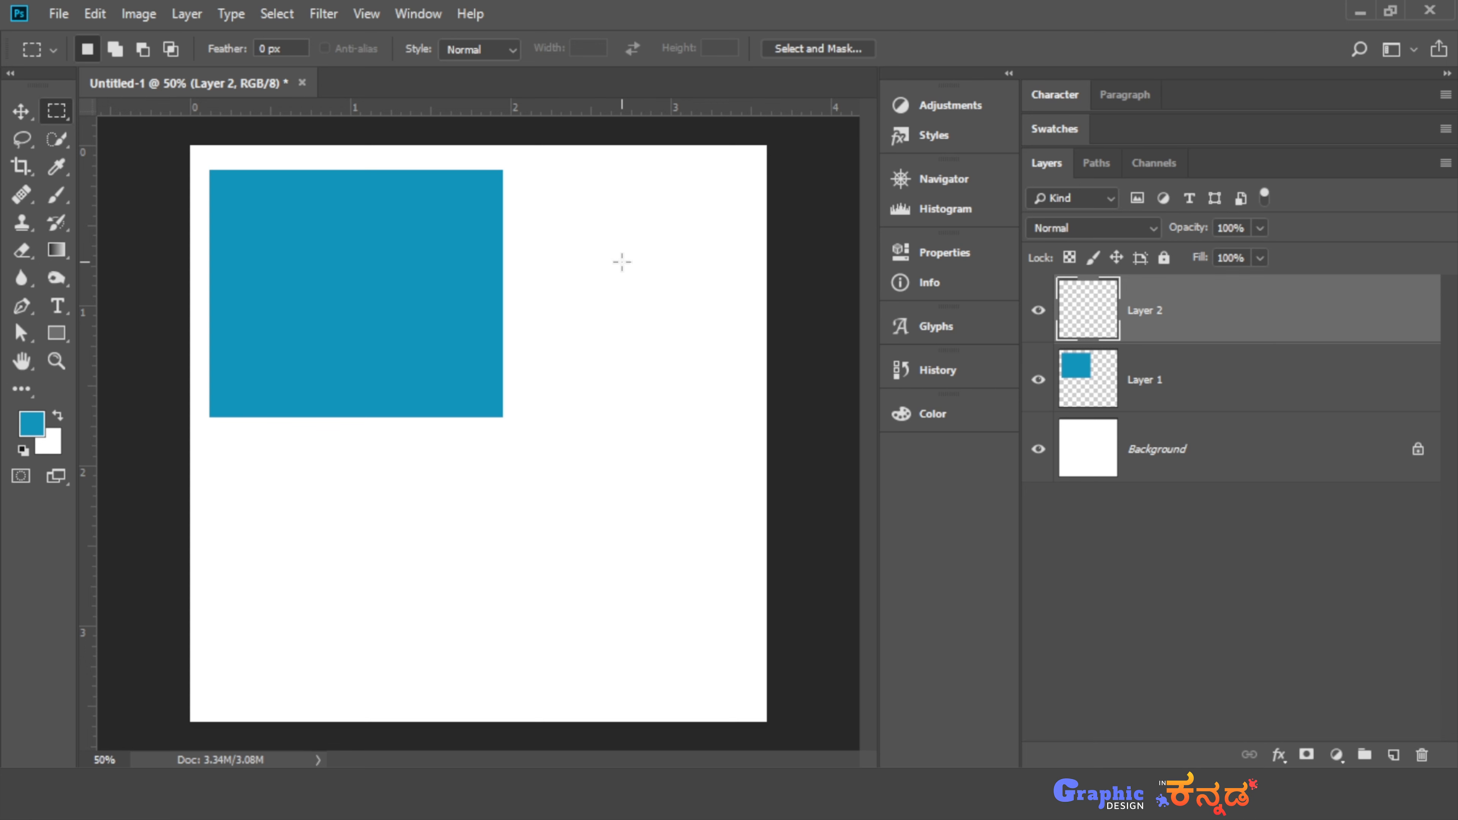
pyautogui.hotkey('shift', 'm')
pyautogui.moveTo(454, 470); pyautogui.dragTo(672, 698)
# Set the background color to red ca1515, fill the elliptical selection on Layer 2 with it, and deselect
pyautogui.click(49, 447)
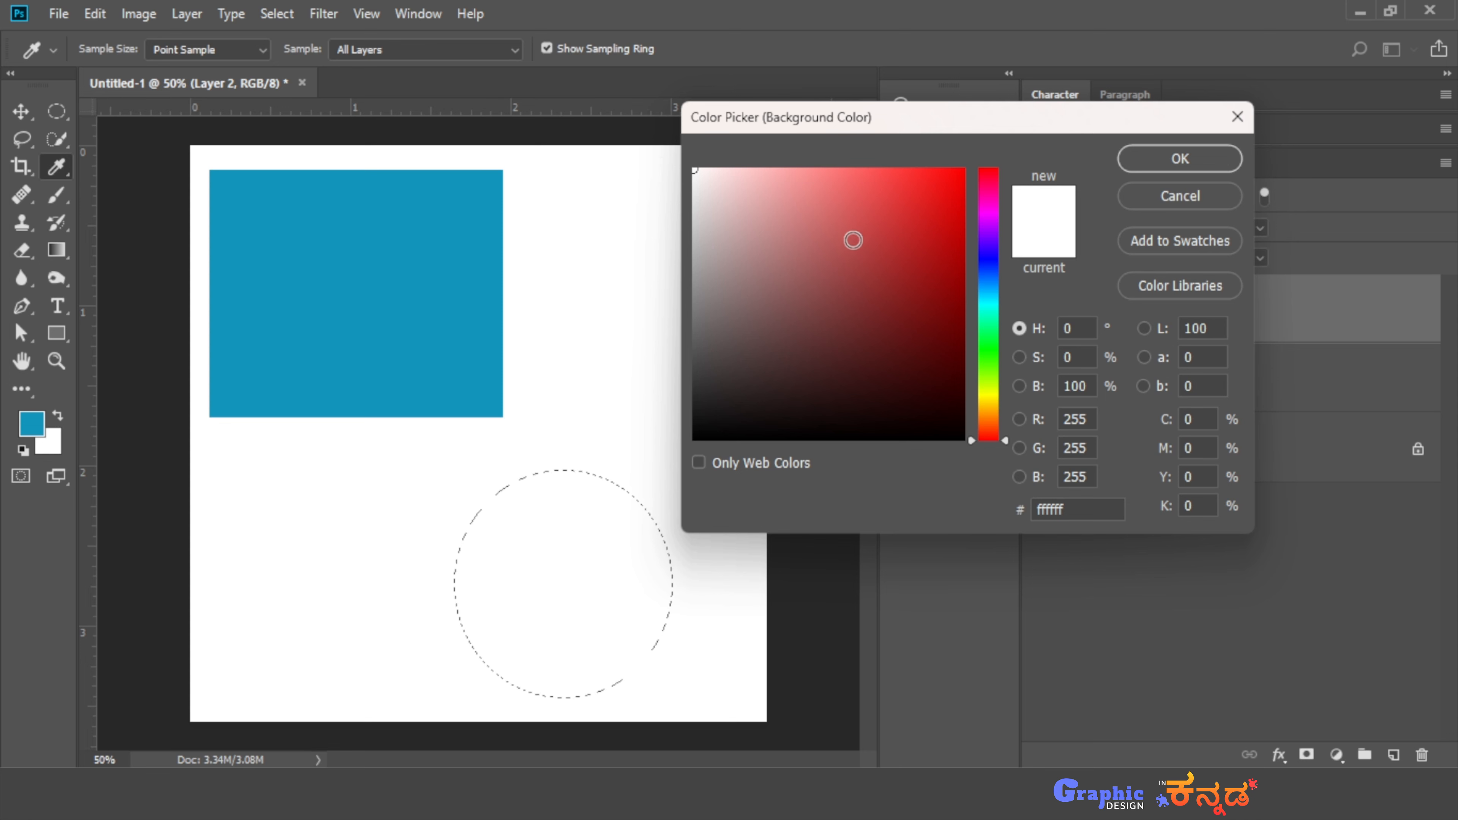
pyautogui.click(936, 225)
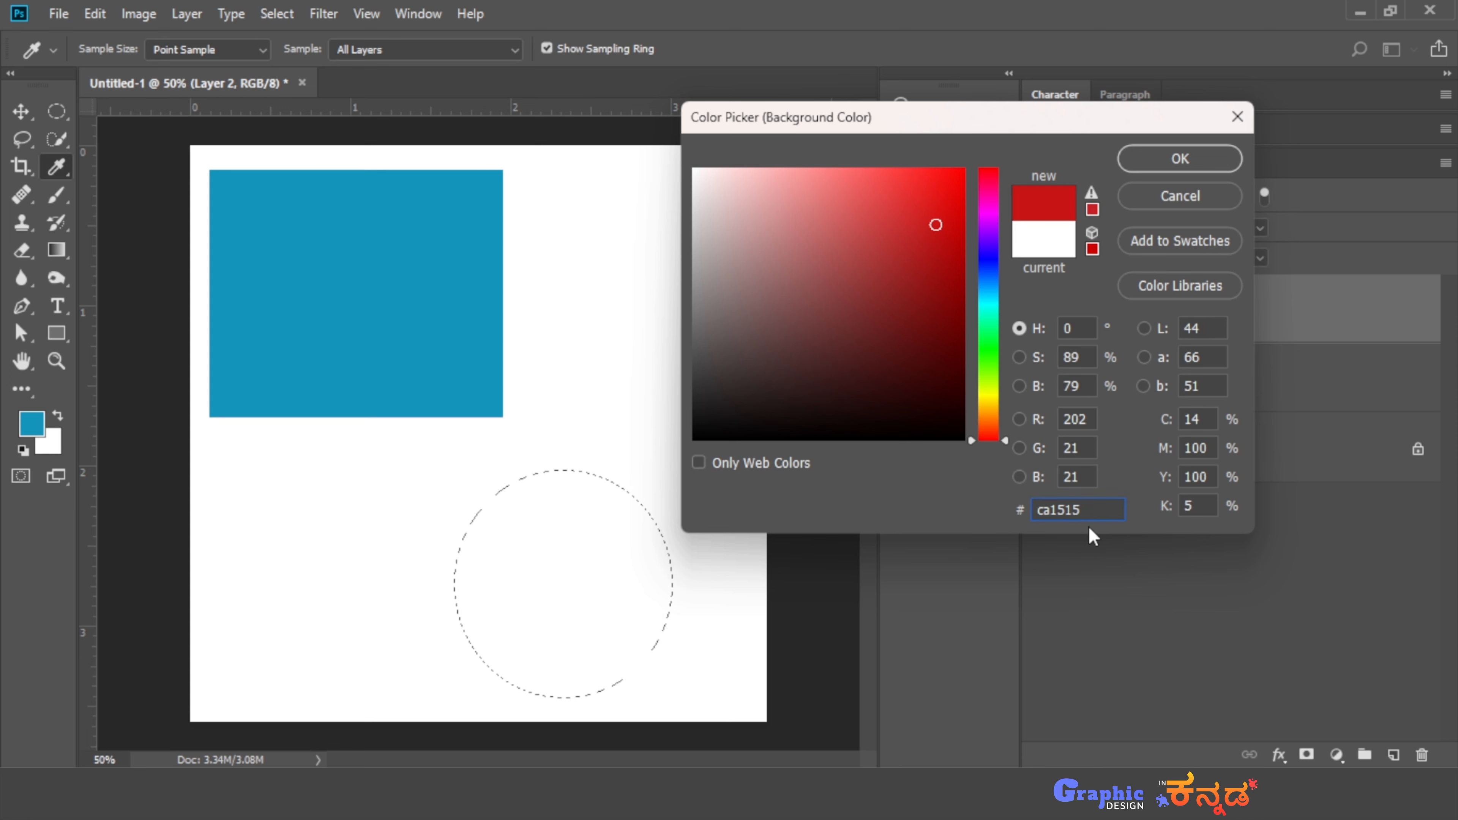
pyautogui.doubleClick(1085, 511)
pyautogui.click(1166, 158)
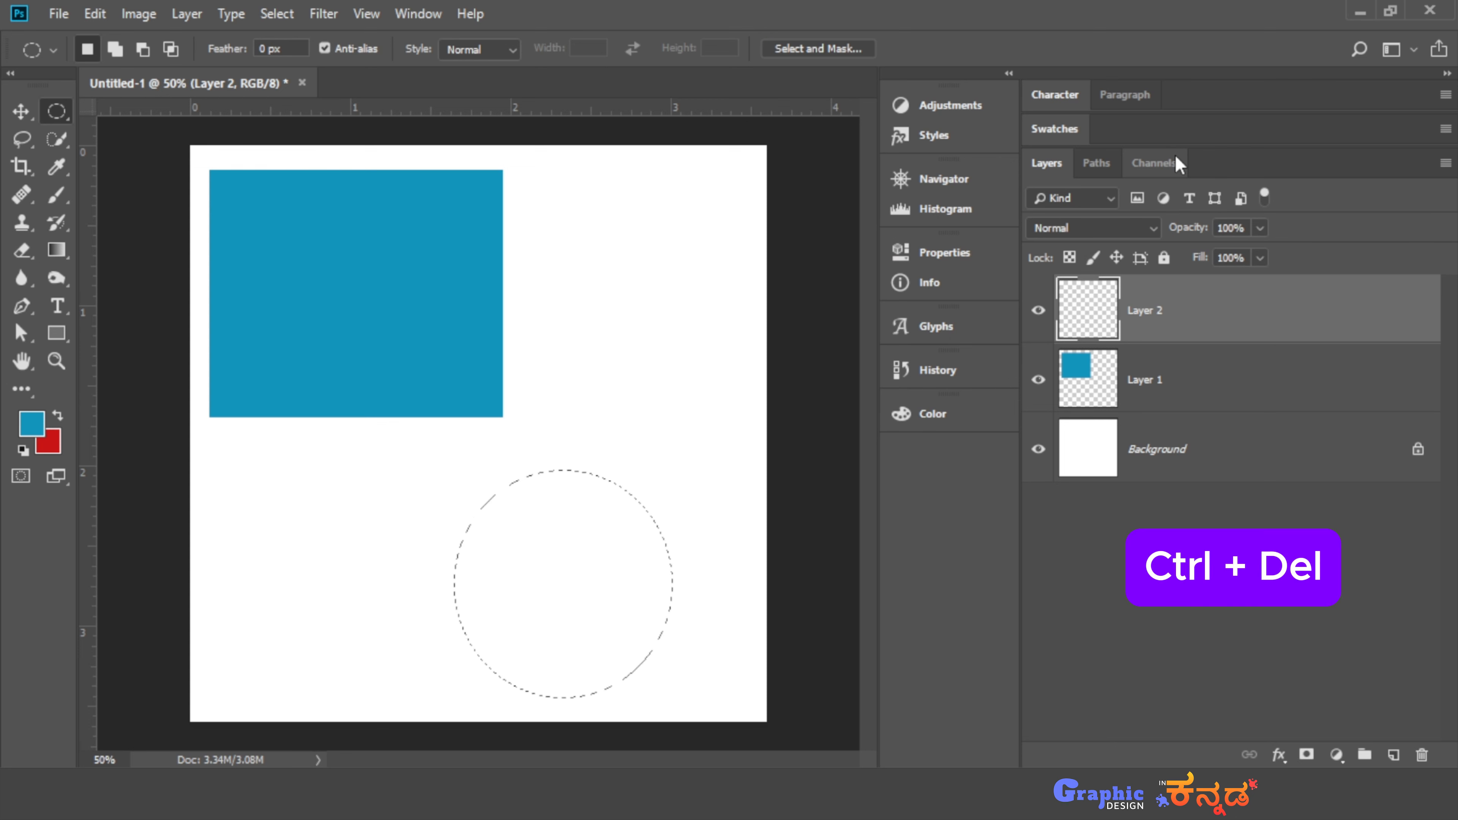
pyautogui.hotkey('ctrl', 'Delete')
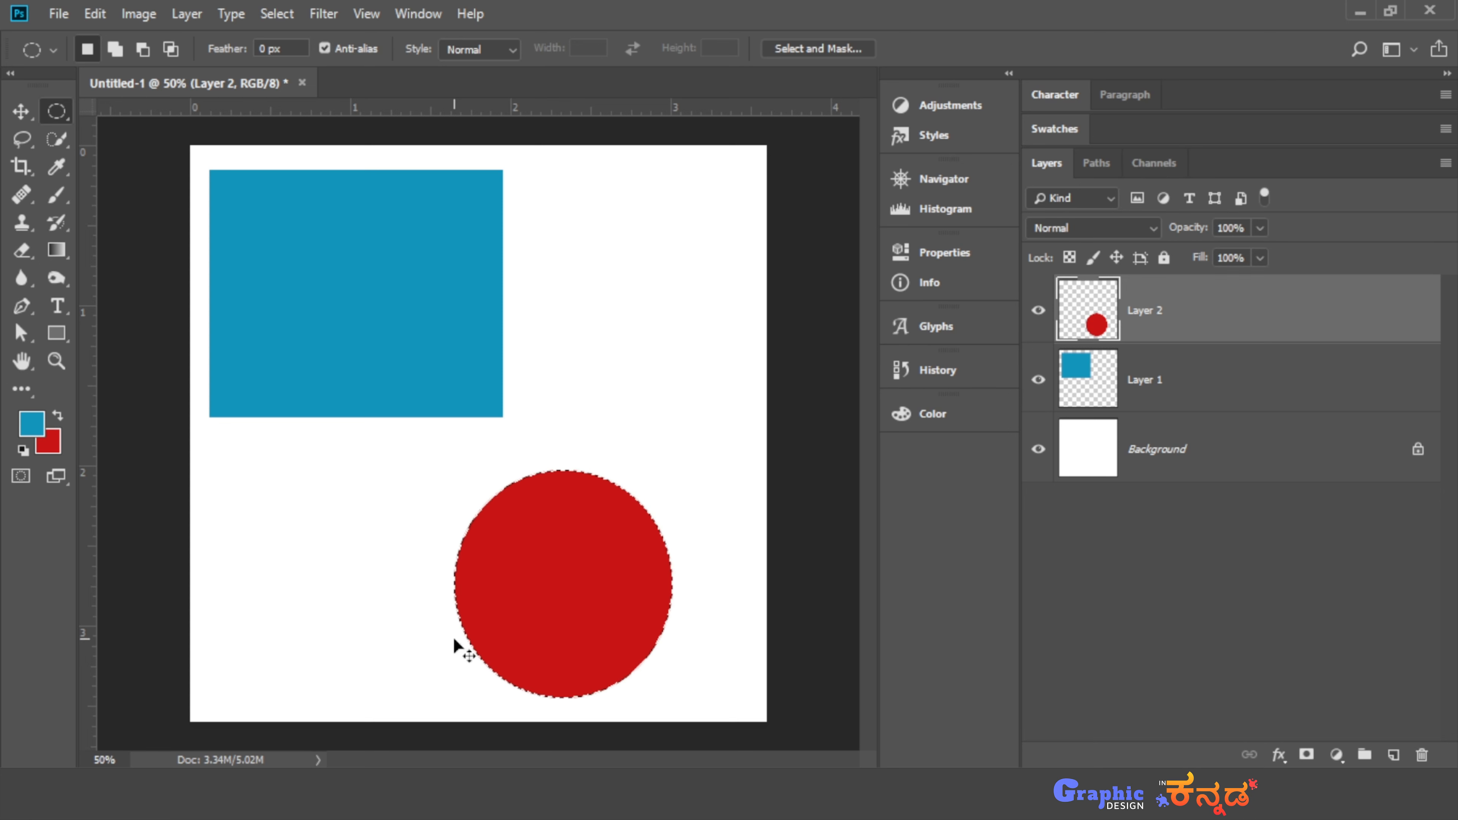
pyautogui.hotkey('ctrl', 'd')
# Move the red circle up and right, and shift the blue rectangle slightly down and right
pyautogui.press('v')
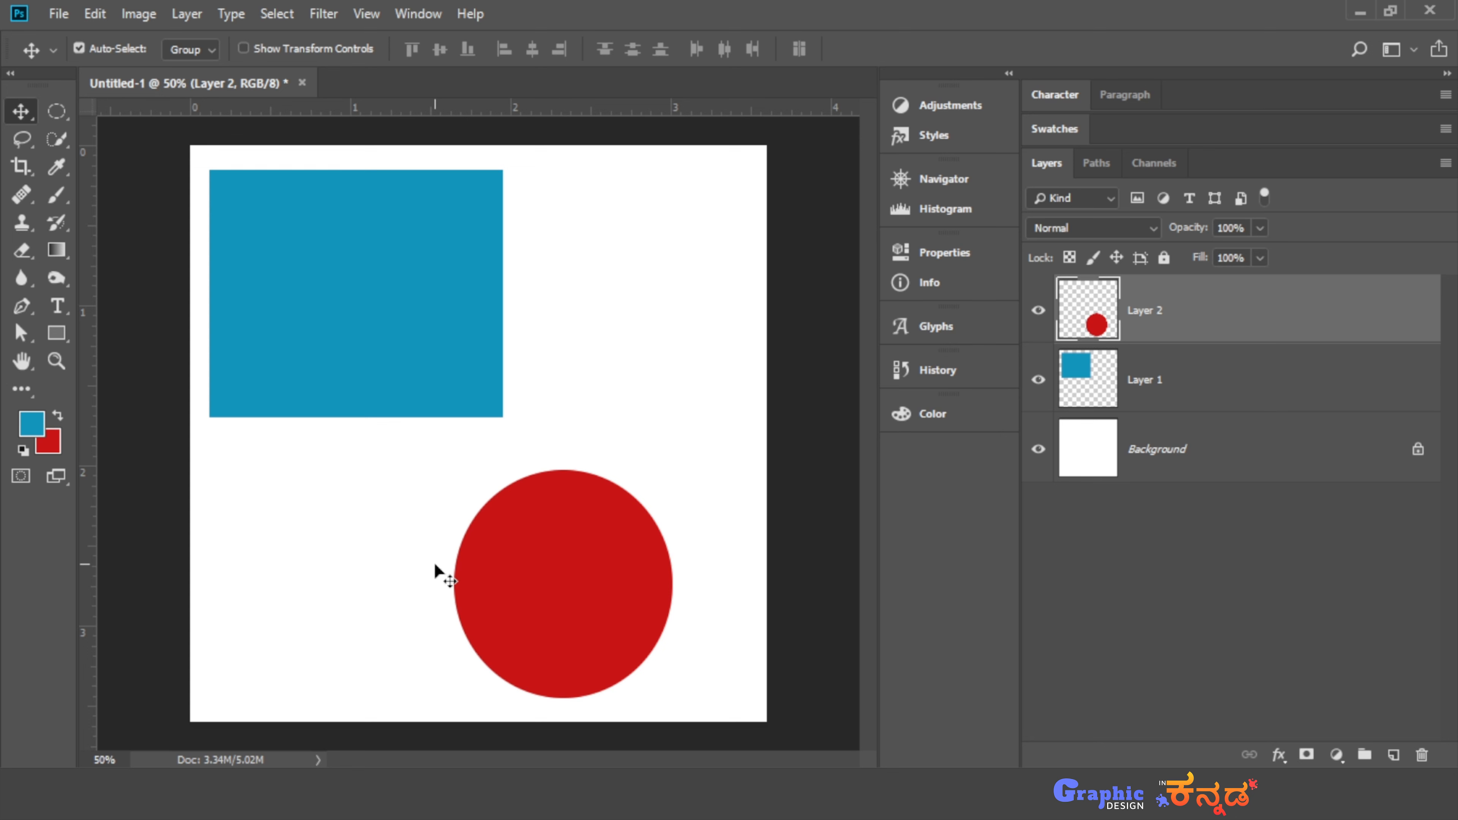
pyautogui.moveTo(538, 595); pyautogui.dragTo(568, 586)
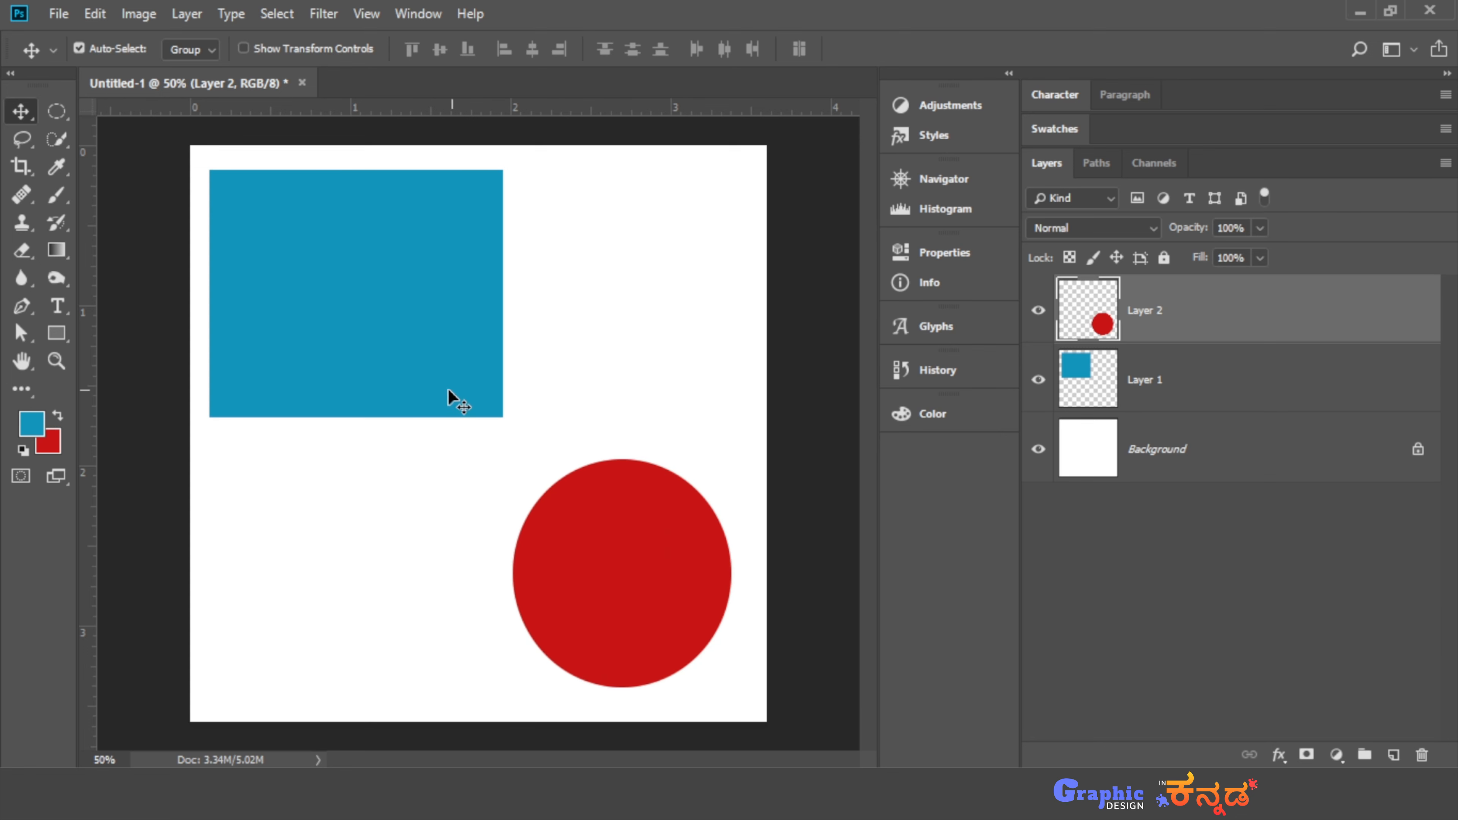
pyautogui.moveTo(456, 400); pyautogui.dragTo(467, 431)
pyautogui.moveTo(560, 565)
pyautogui.mouseDown()
pyautogui.moveTo(553, 586)
pyautogui.moveTo(553, 567)
pyautogui.mouseUp()
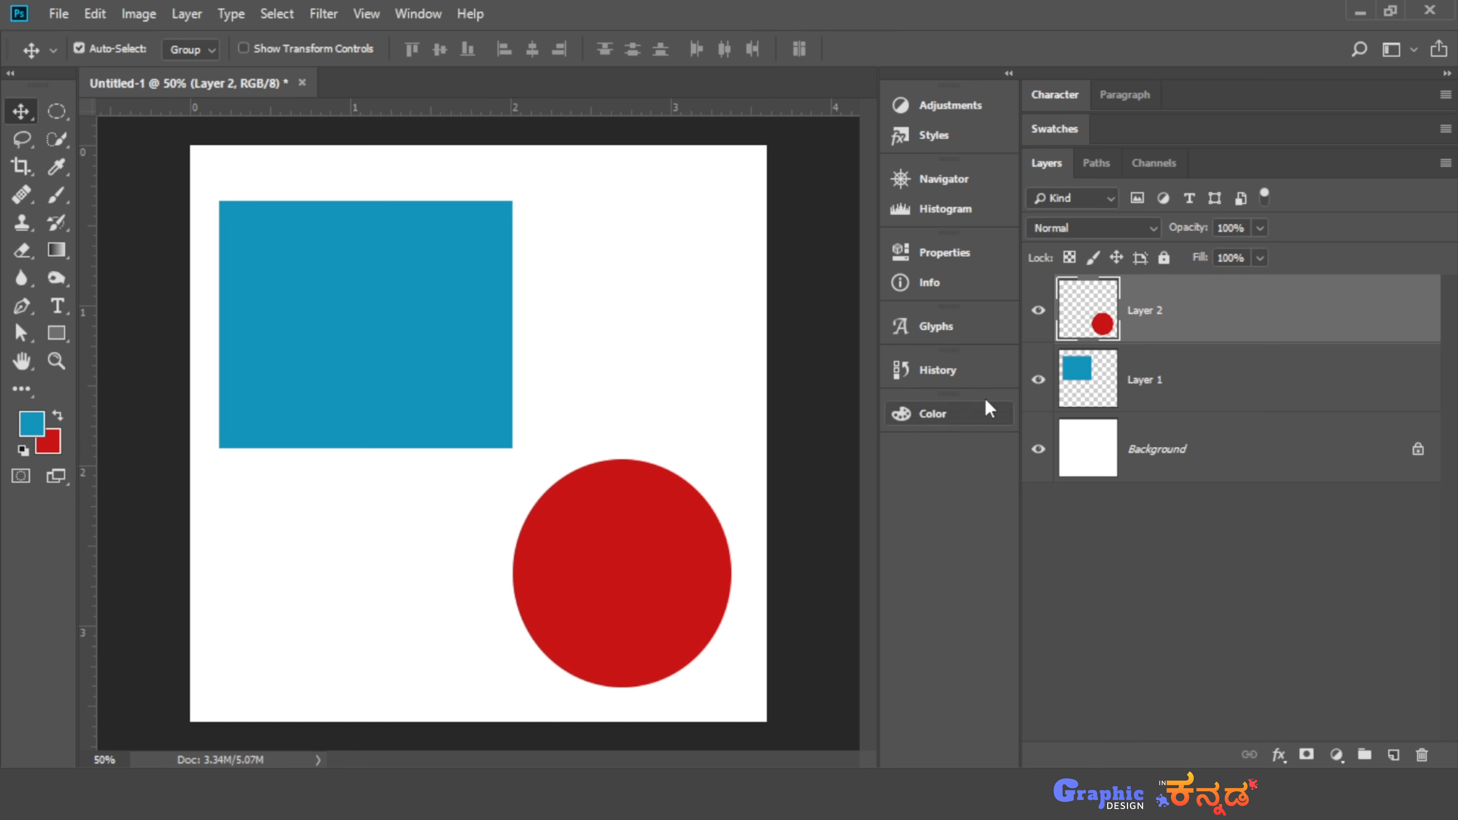
# Delete Layer 1 and Layer 2 together and add a new empty layer above the Background
pyautogui.keyDown('shift'); pyautogui.click(1133, 384); pyautogui.keyUp('shift')
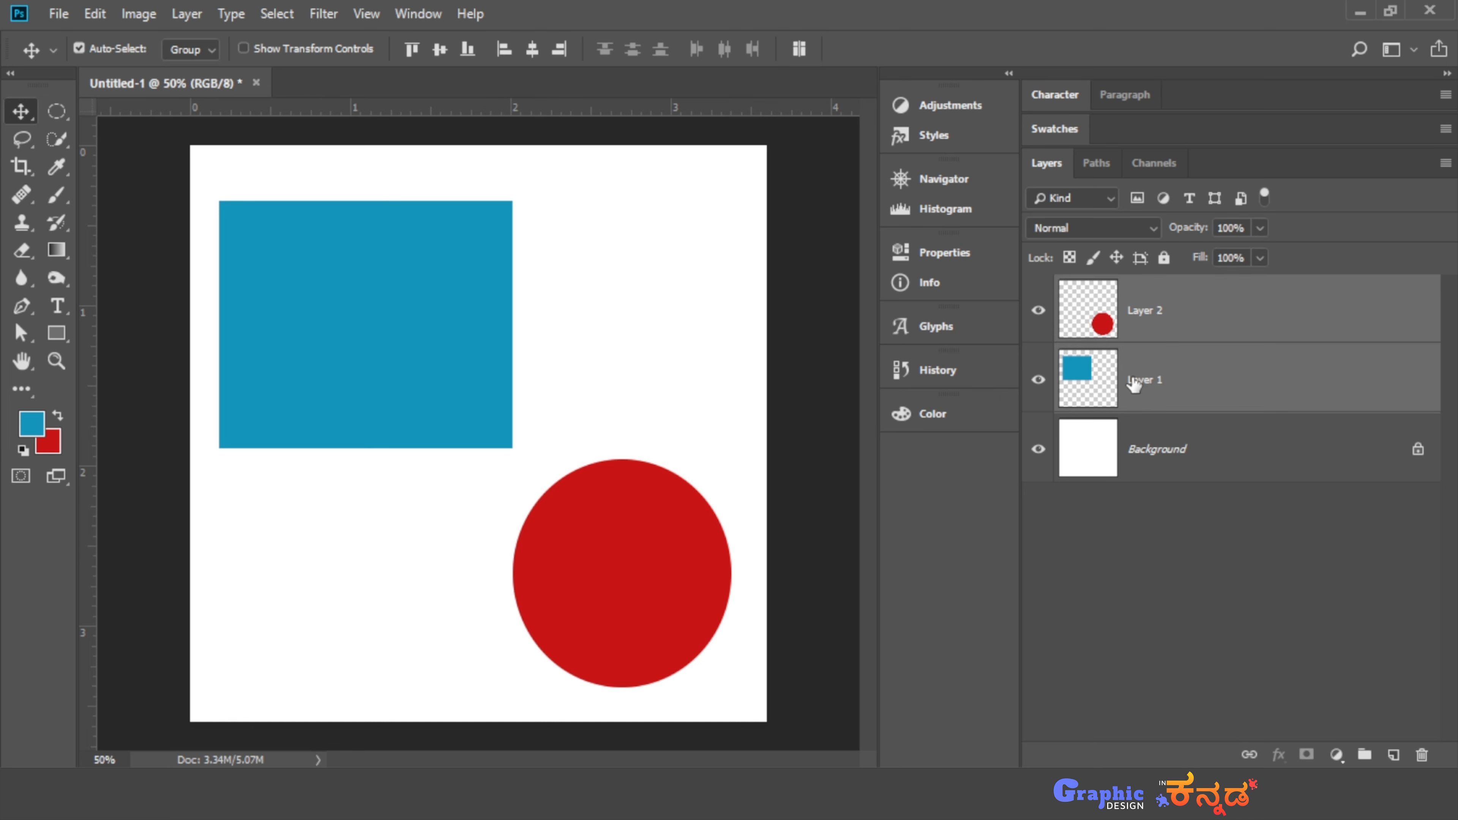
pyautogui.press('Delete')
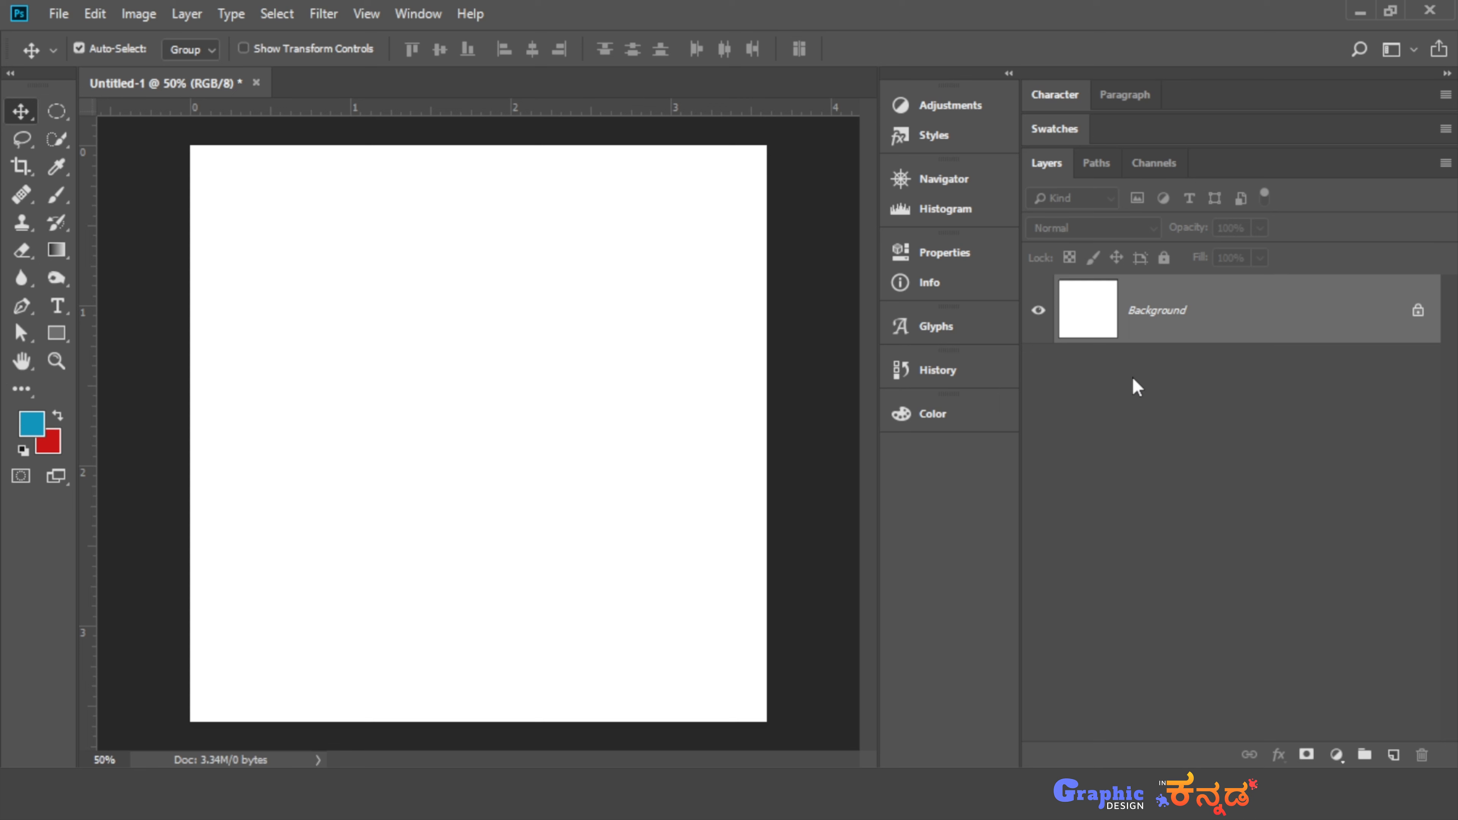
pyautogui.click(1394, 754)
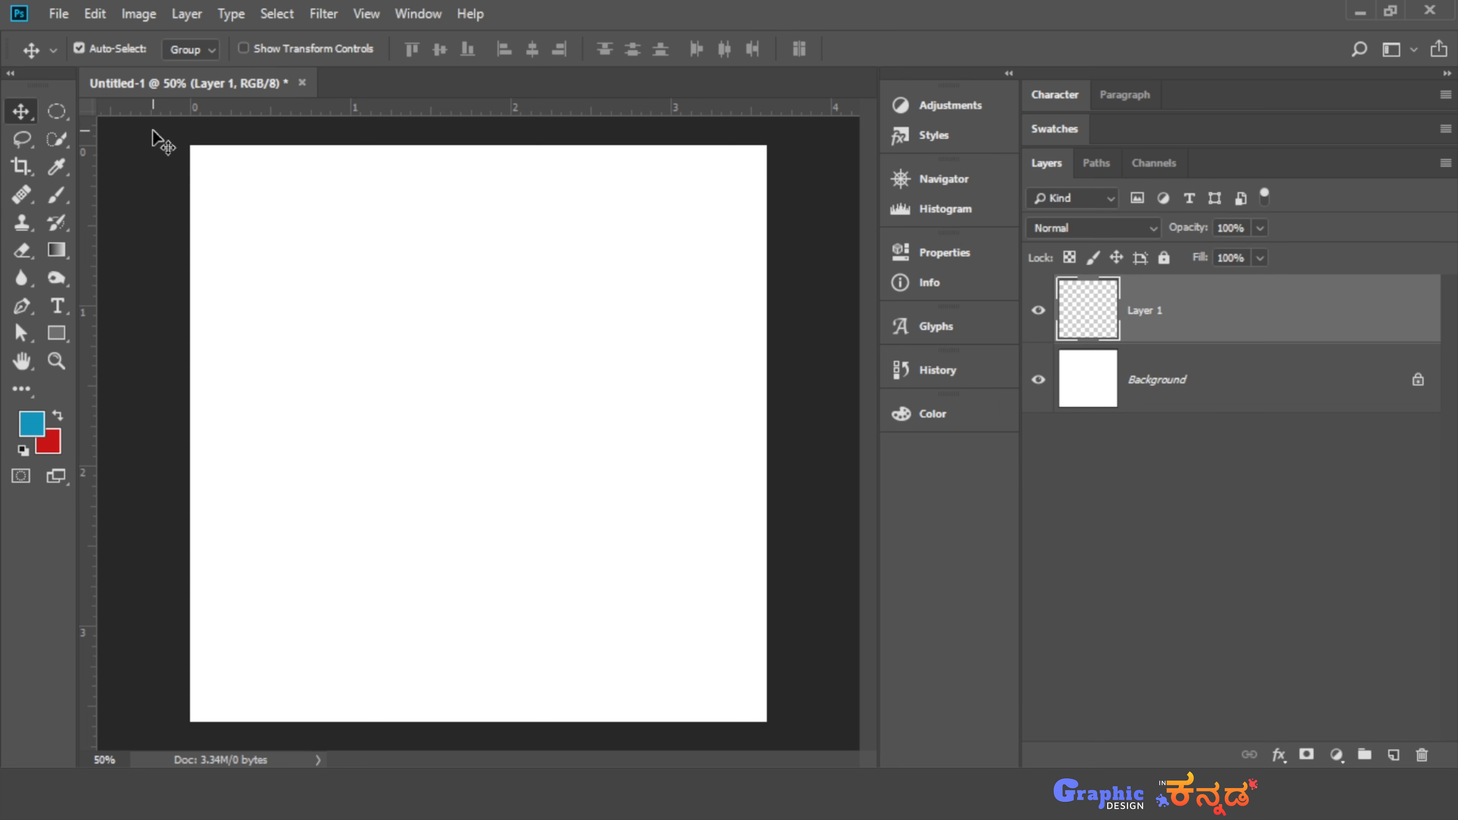
# Draw a square marquee selection about 1.28 in wide, repositioning it to the upper middle of the canvas while drawing
pyautogui.press('m')
pyautogui.hotkey('shift', 'm')
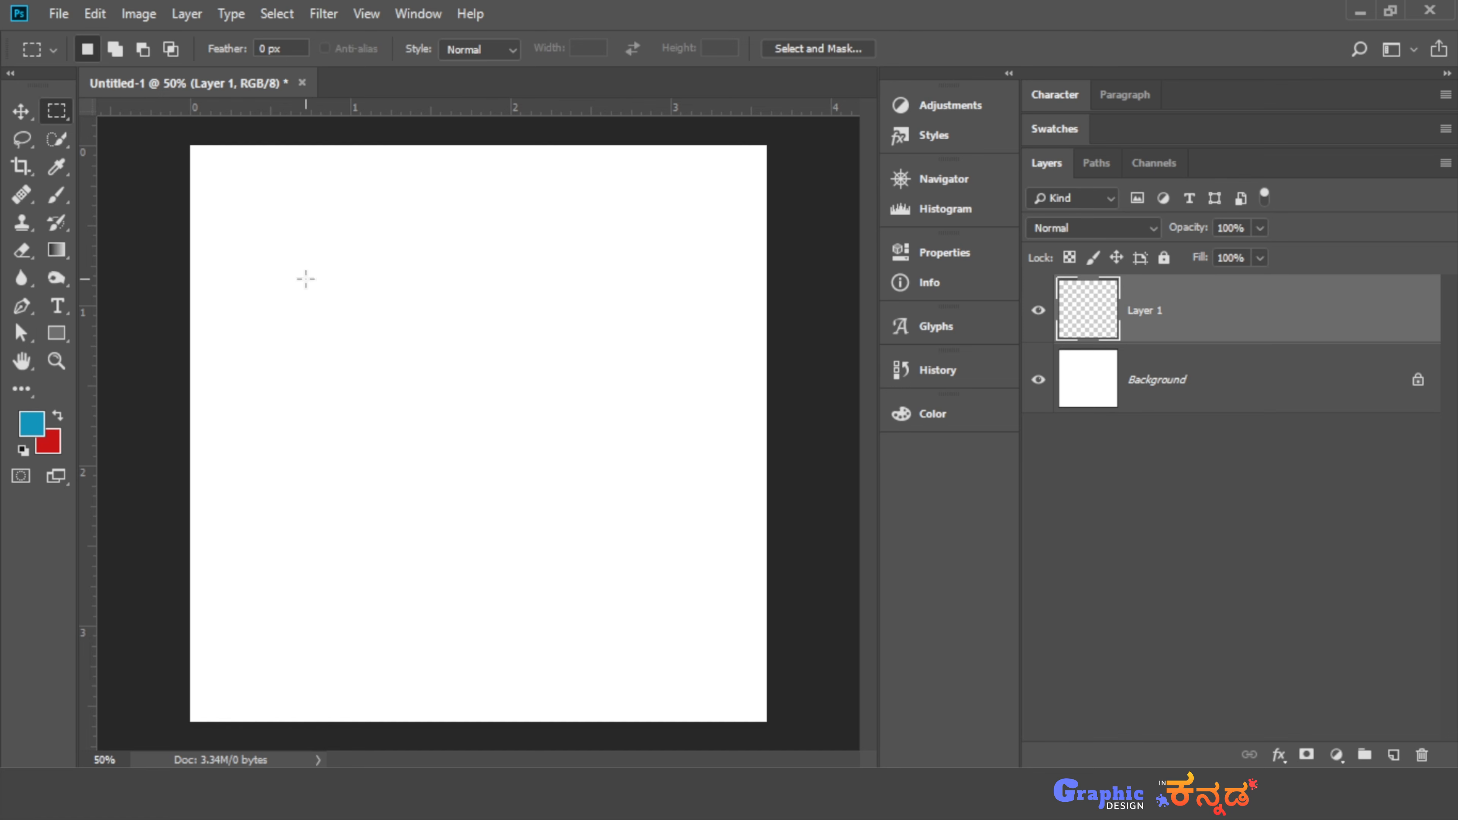
pyautogui.moveTo(311, 258); pyautogui.dragTo(604, 451)
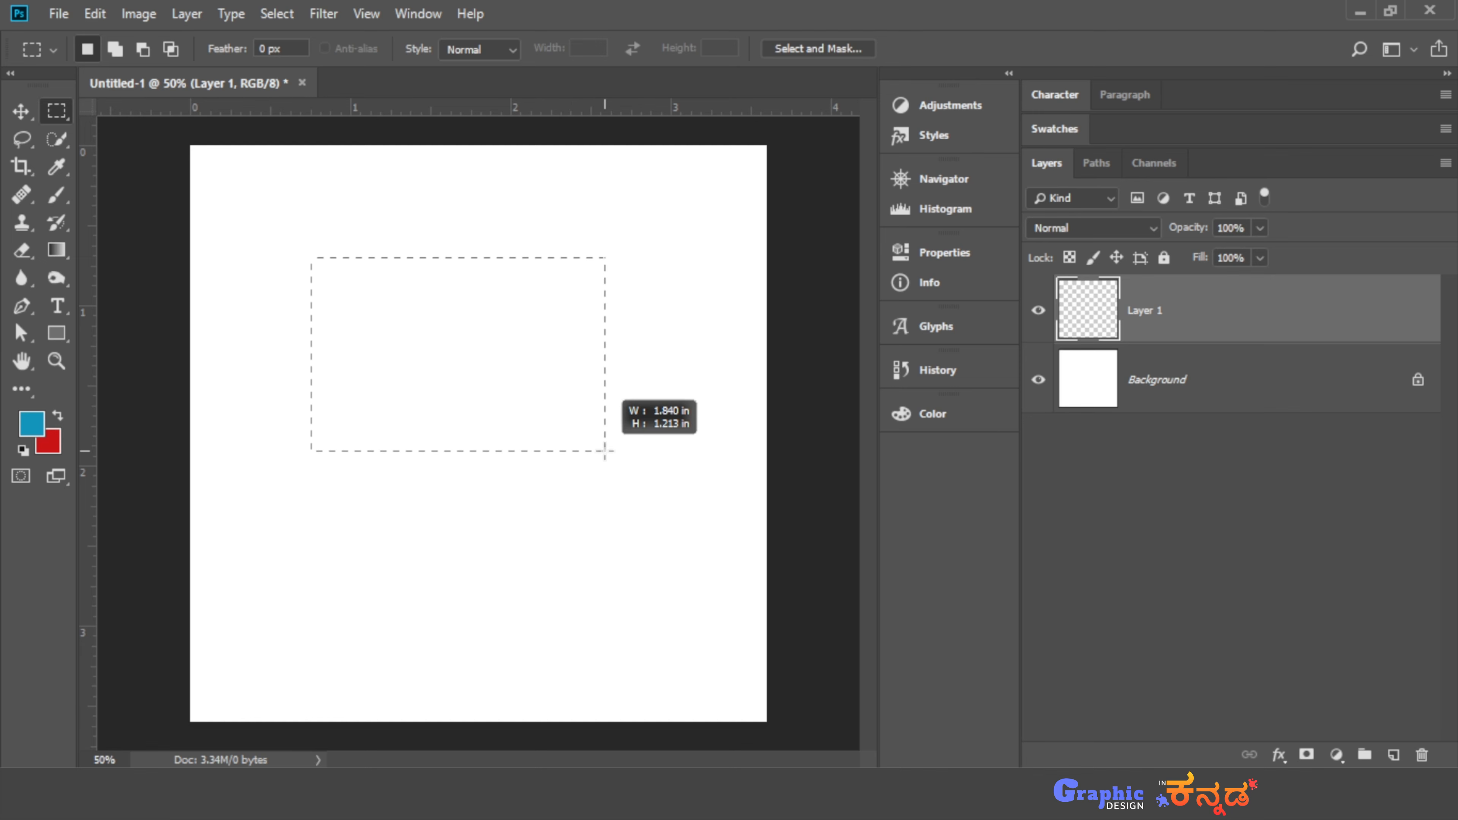
pyautogui.moveTo(604, 450); pyautogui.dragTo(528, 535)
pyautogui.press('space')
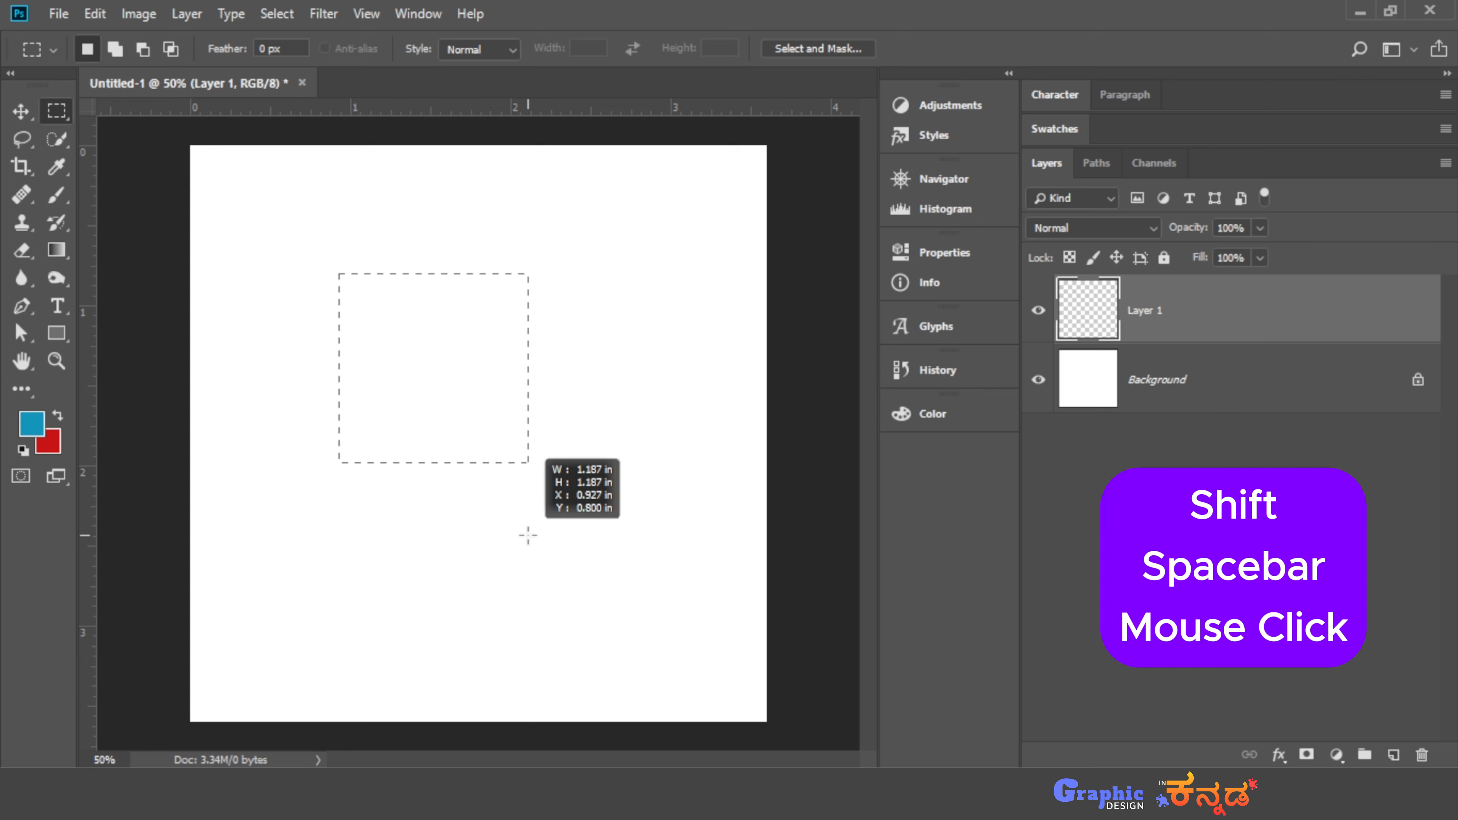
pyautogui.moveTo(528, 535); pyautogui.dragTo(561, 498)
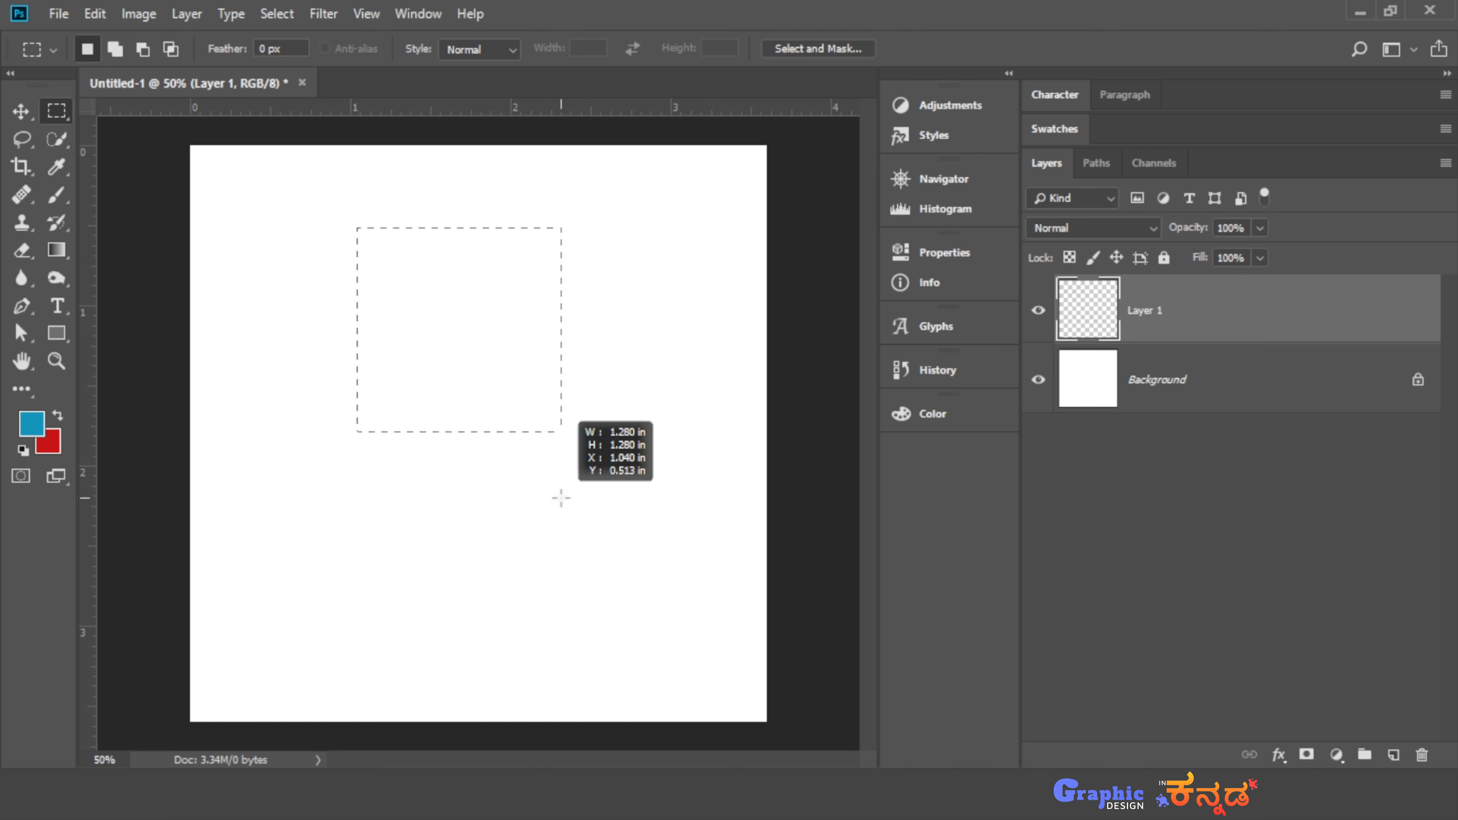
pyautogui.moveTo(560, 498); pyautogui.dragTo(560, 495)
pyautogui.hotkey('ctrl', 'd')
pyautogui.hotkey('ctrl', 'shift', 'd')
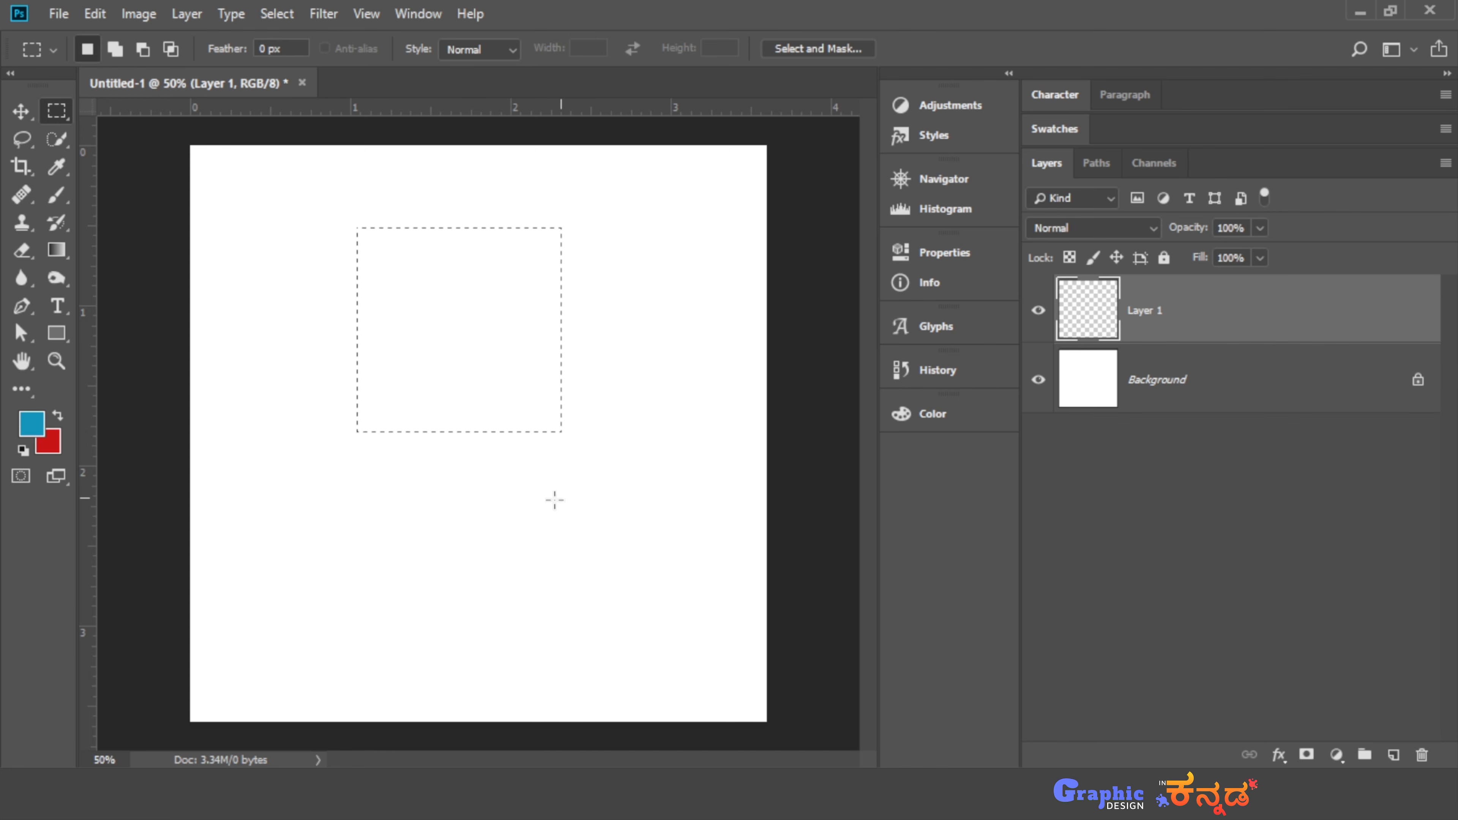
# Change the foreground color to a lighter shade of the same blue
pyautogui.click(32, 424)
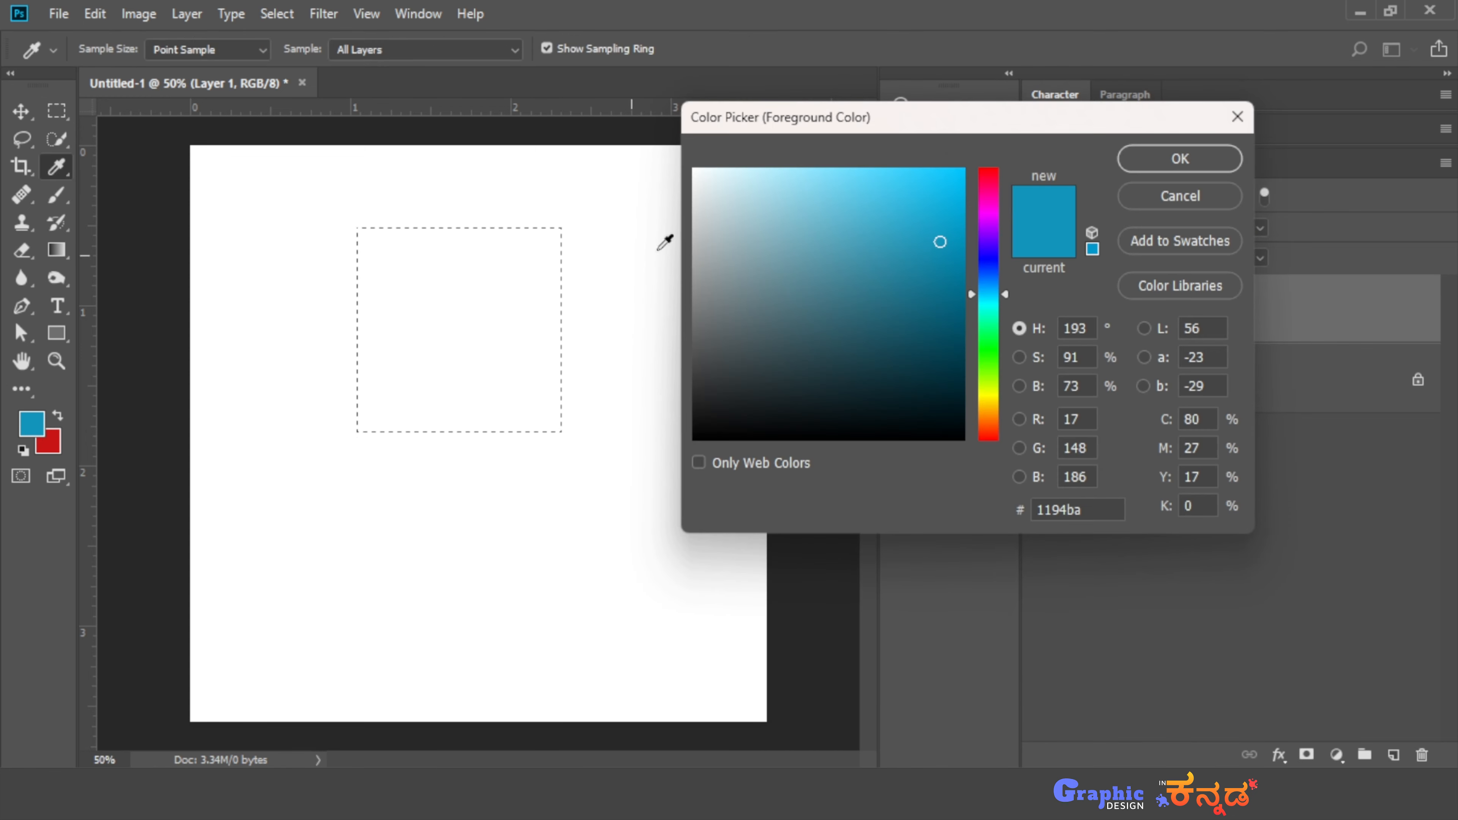
pyautogui.click(888, 200)
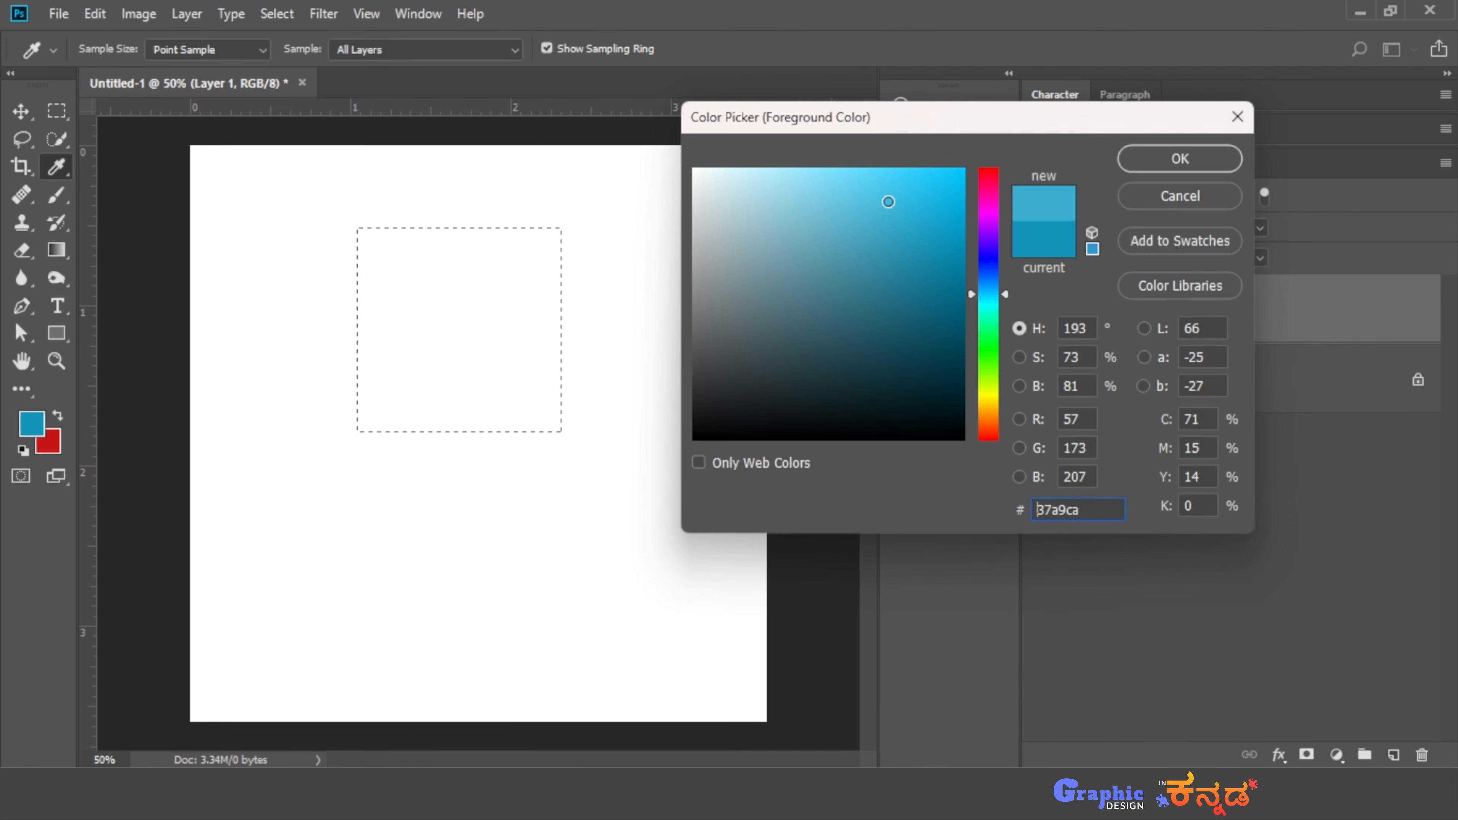
pyautogui.click(1178, 161)
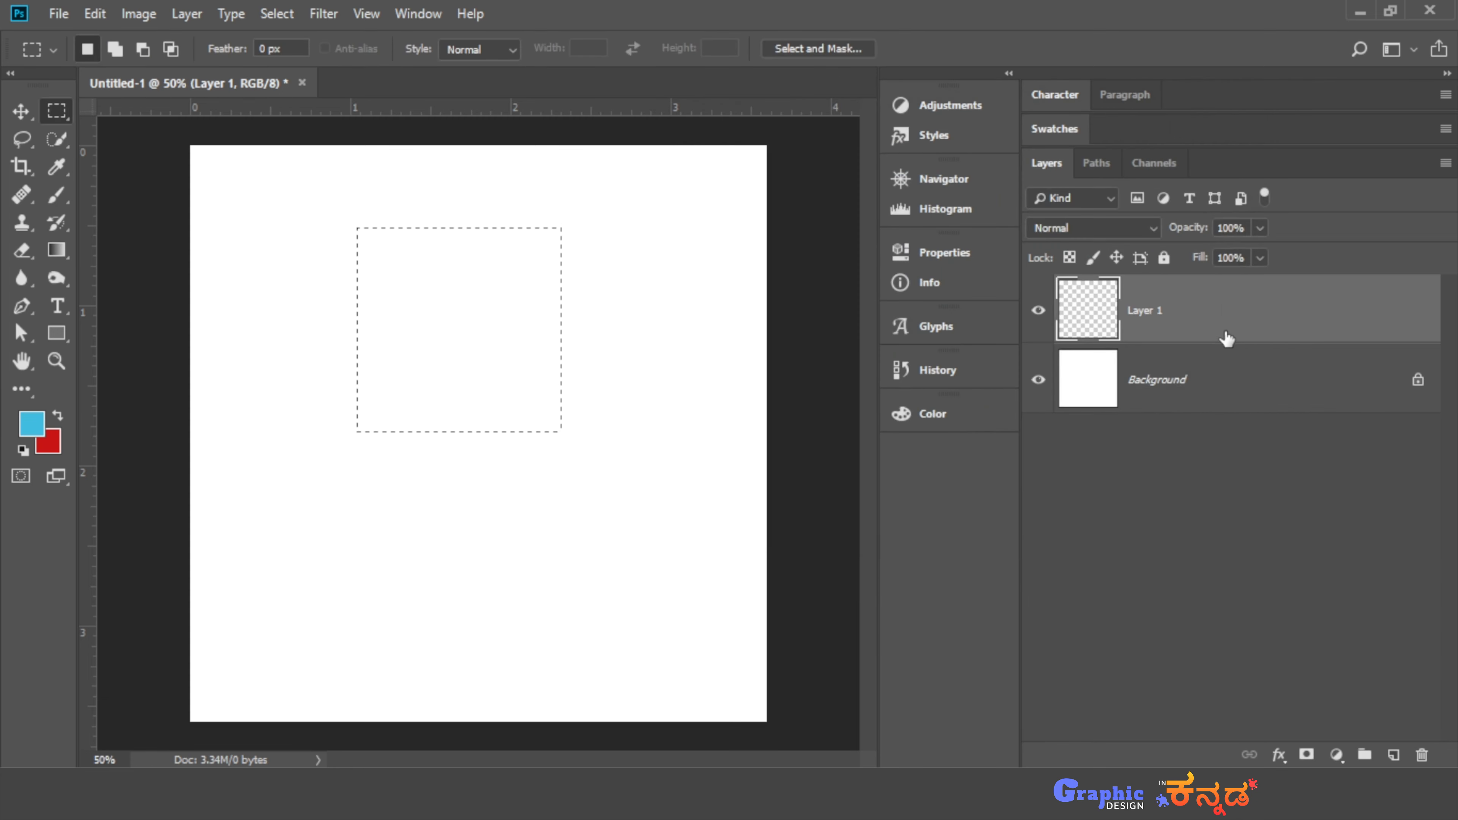
# Try filling the square selection on the Background layer with the foreground color, and undo the fill
pyautogui.click(1224, 375)
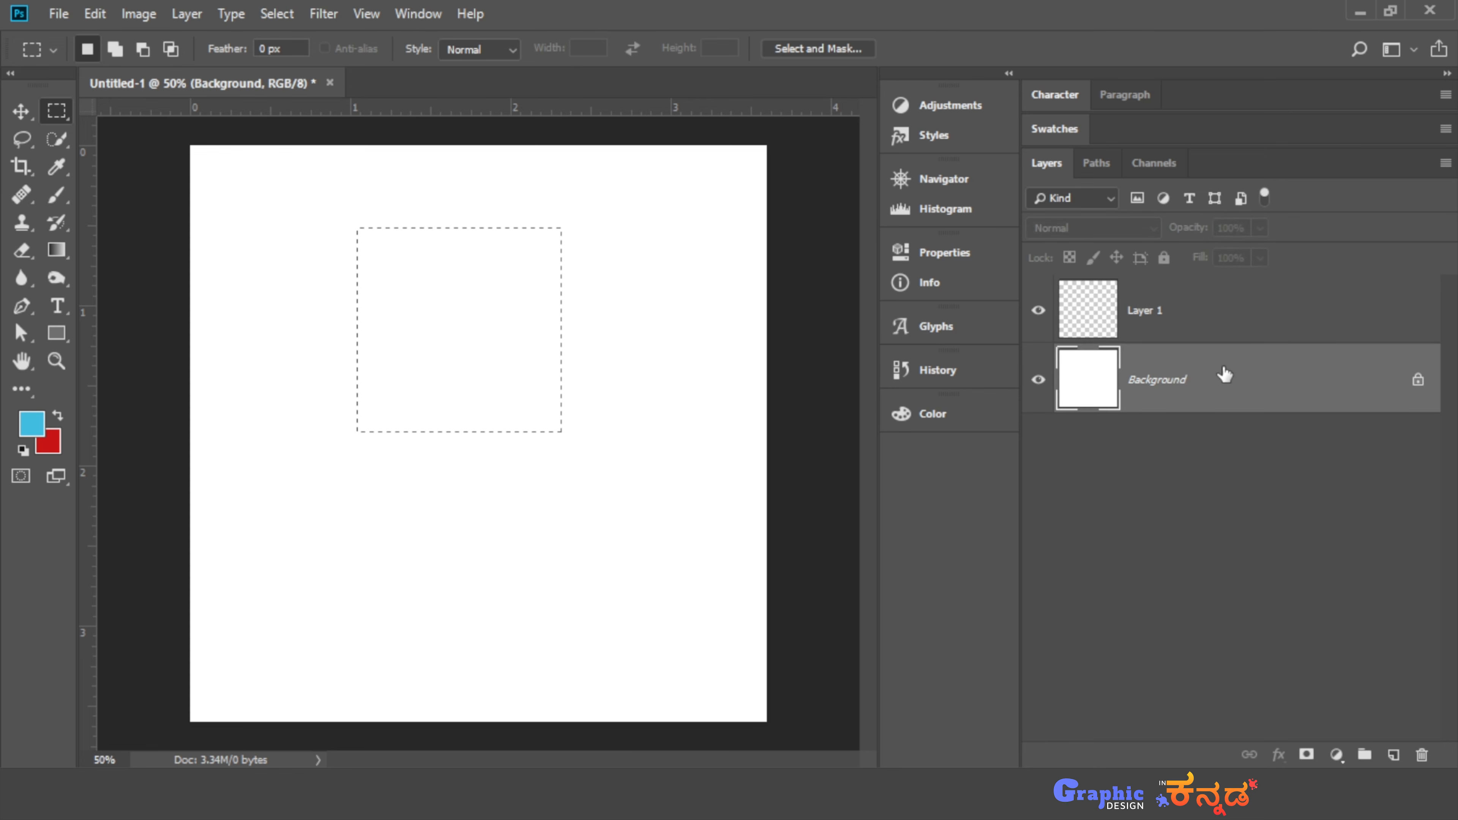
pyautogui.hotkey('alt', 'BackSpace')
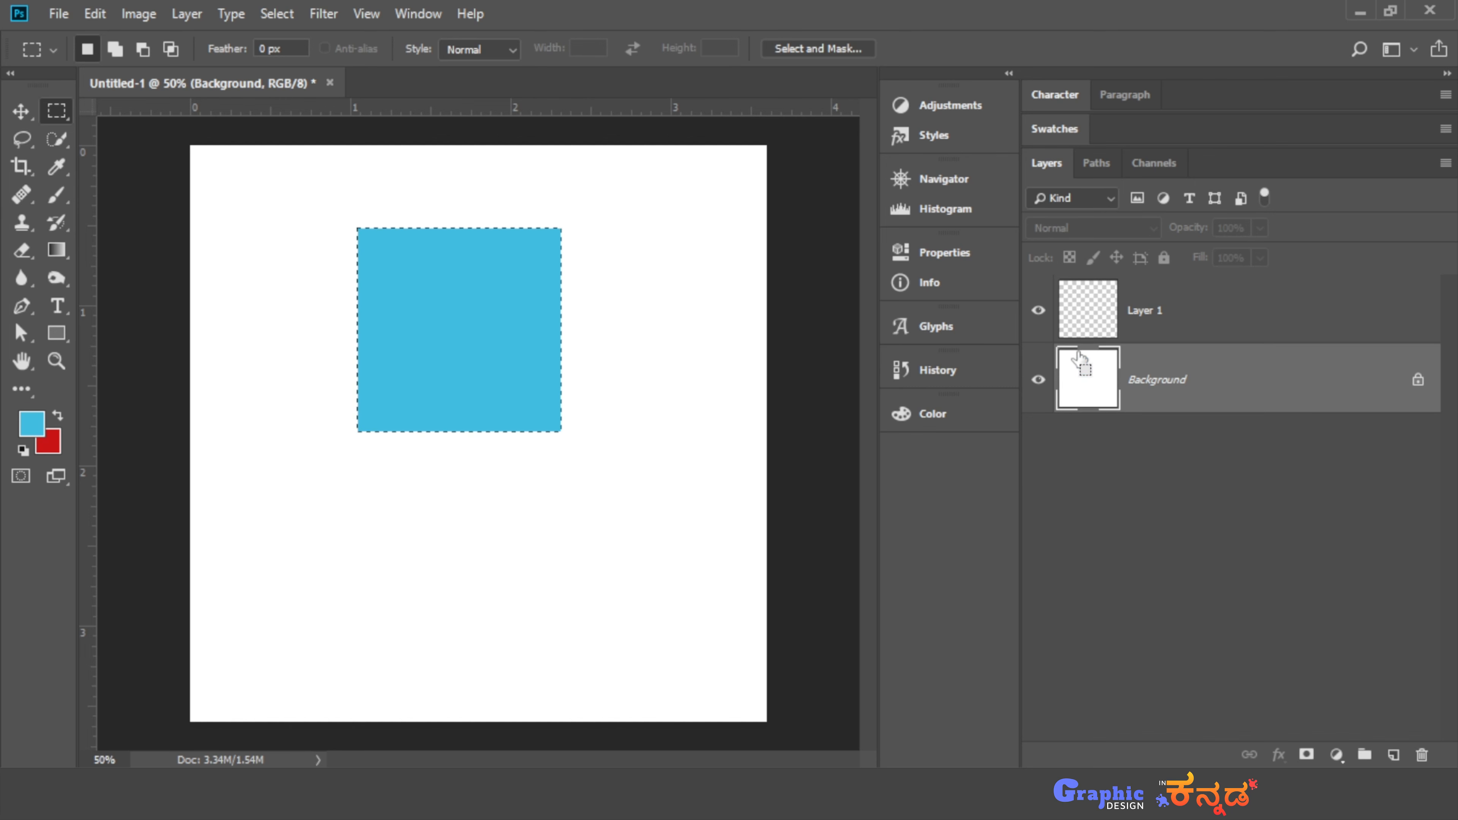
pyautogui.hotkey('ctrl', 'z')
# Fill the square selection on Layer 1 with the foreground color, and move the deselected square near the canvas's upper-left corner
pyautogui.click(1188, 325)
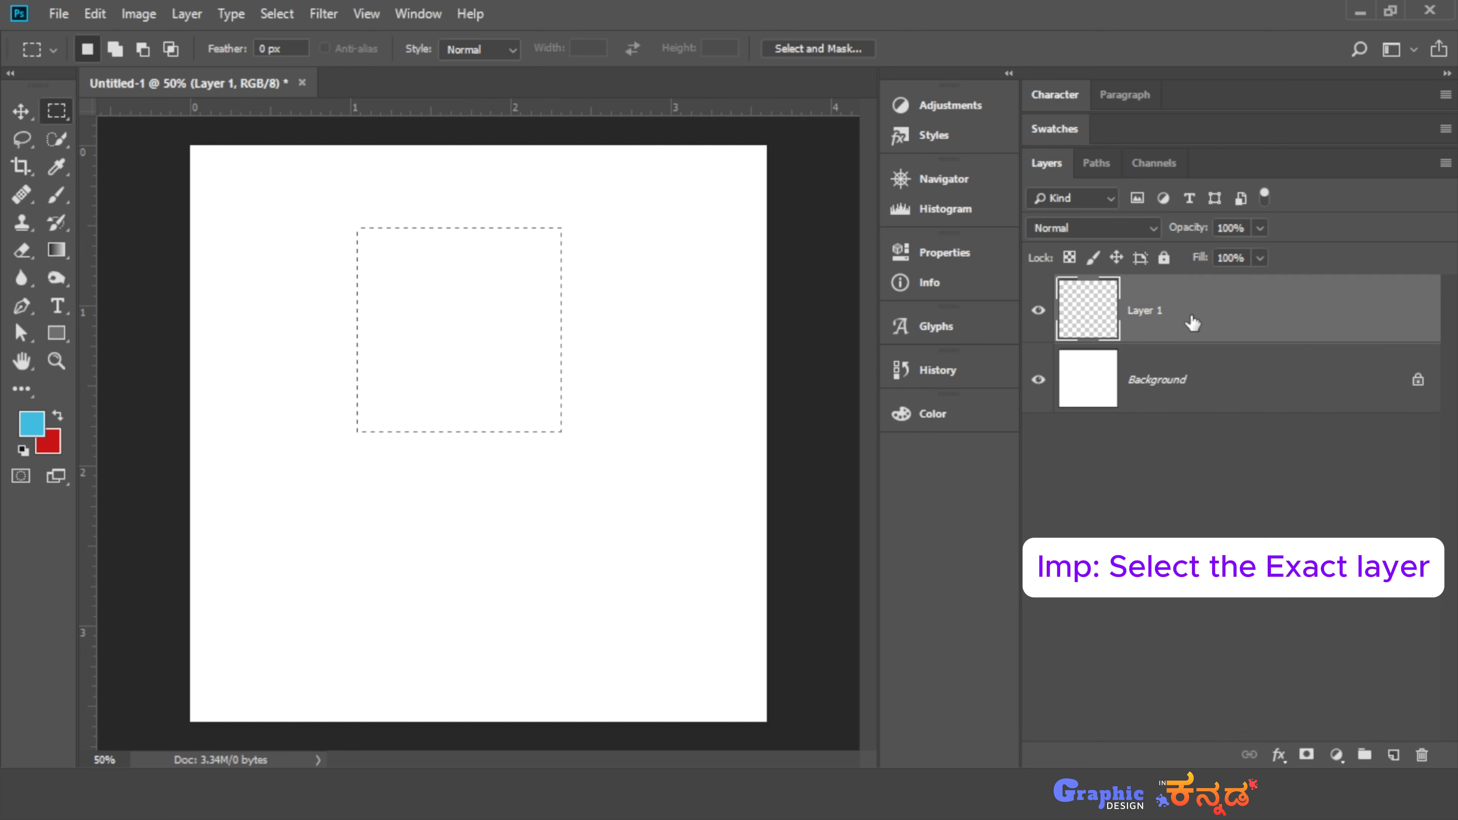
pyautogui.hotkey('alt', 'BackSpace')
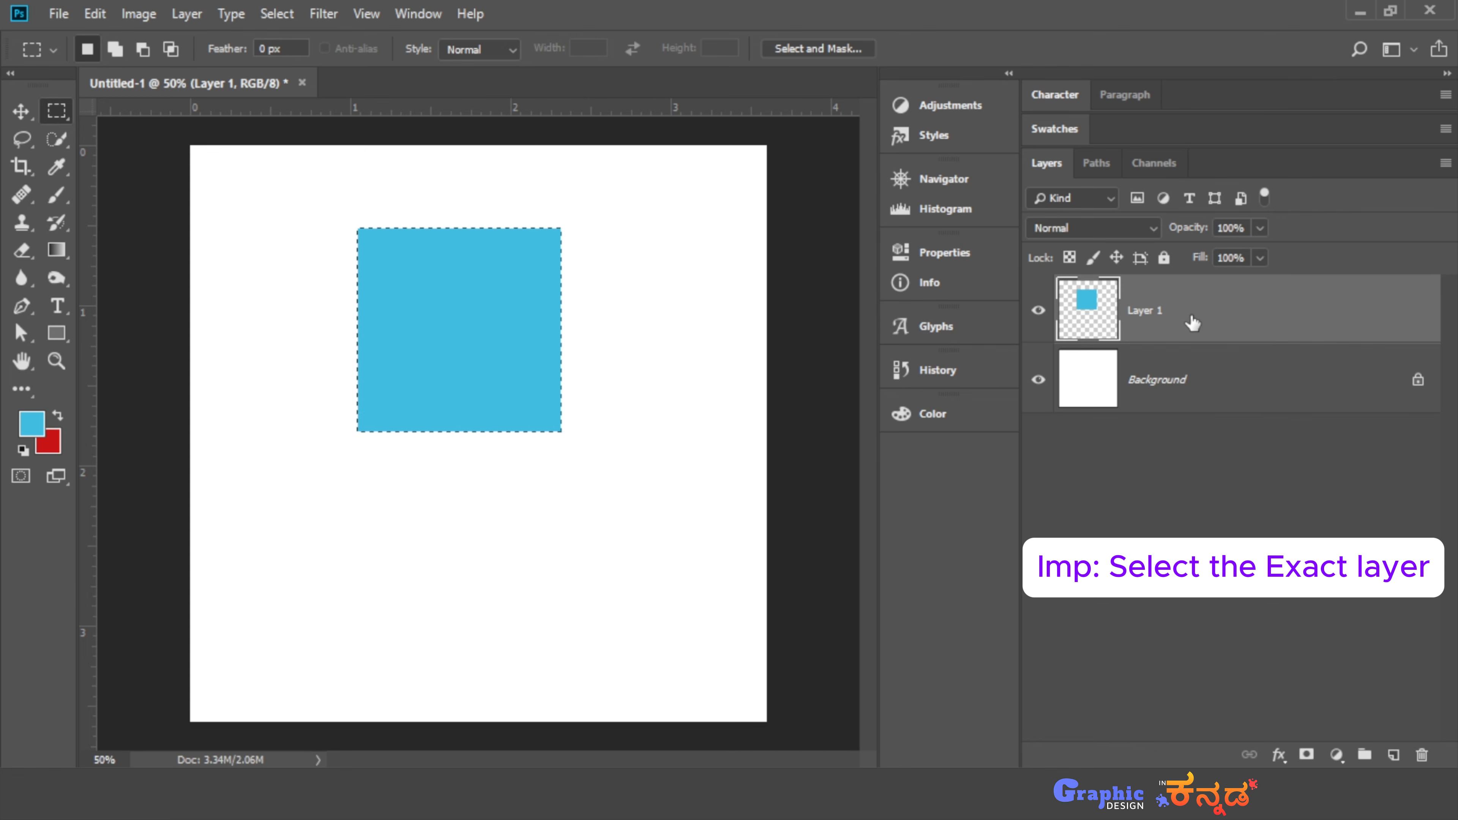
pyautogui.hotkey('ctrl', 'd')
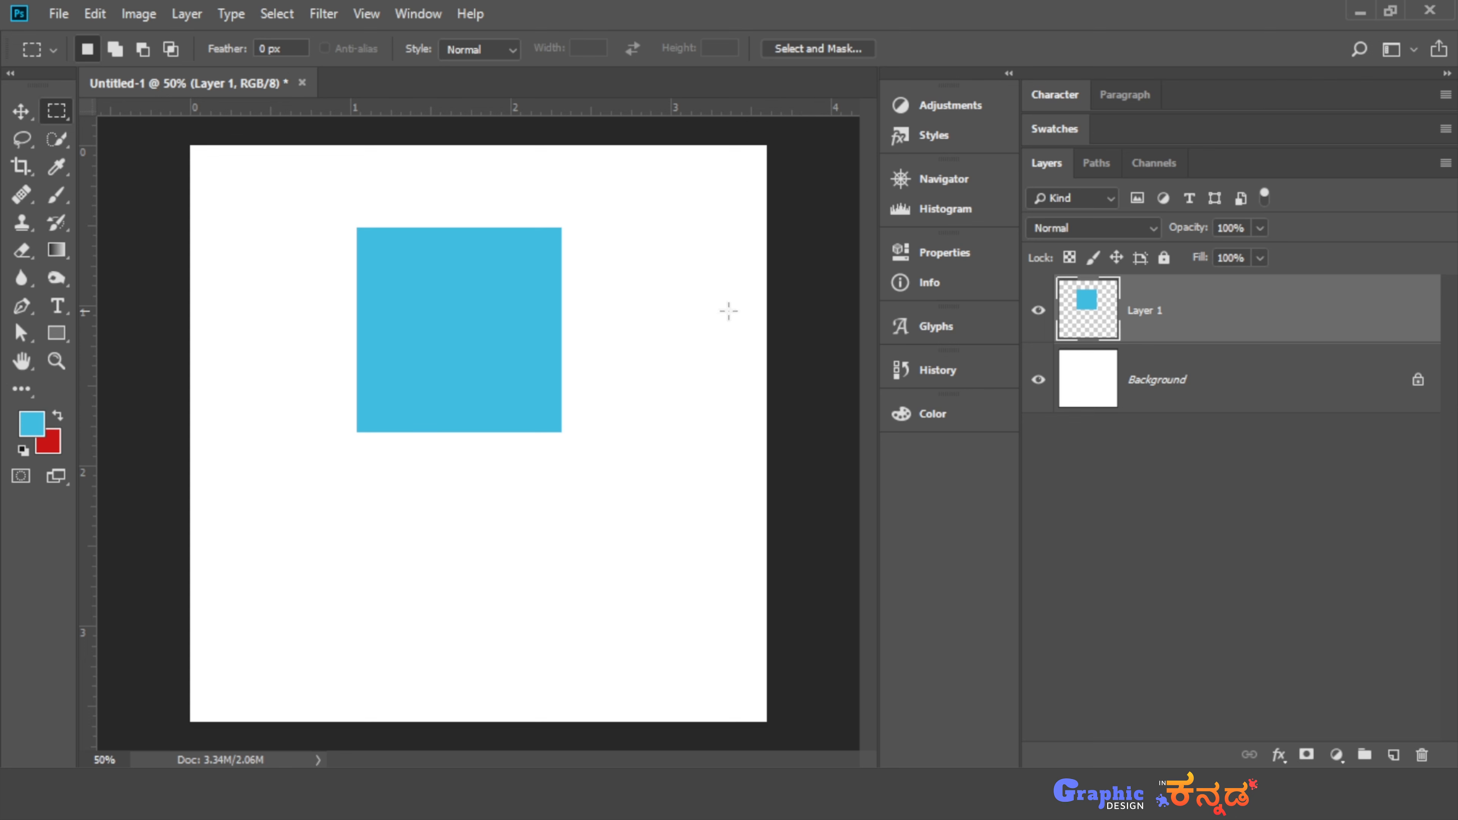
pyautogui.press('v')
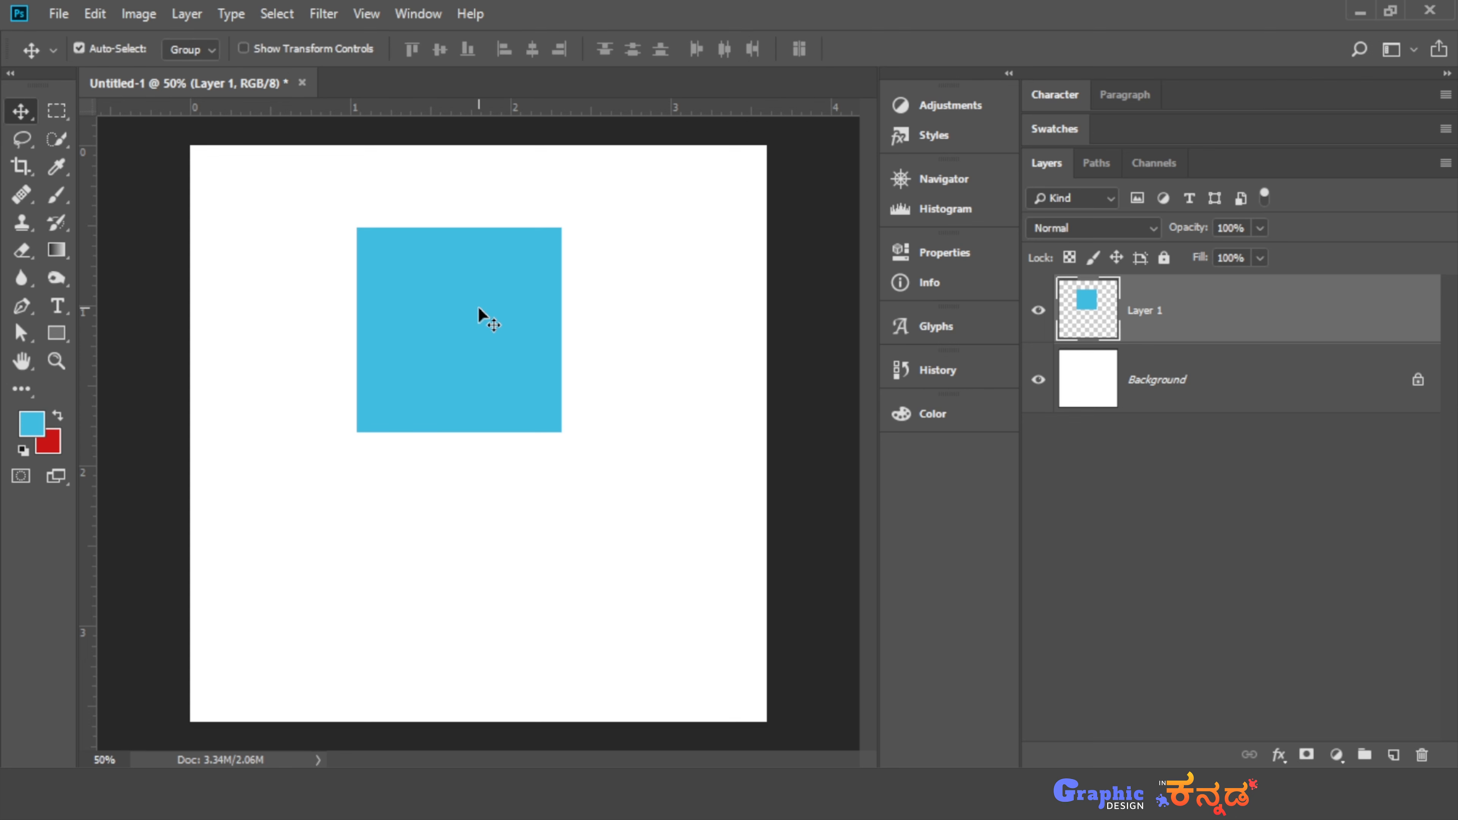
pyautogui.moveTo(478, 308); pyautogui.dragTo(328, 245)
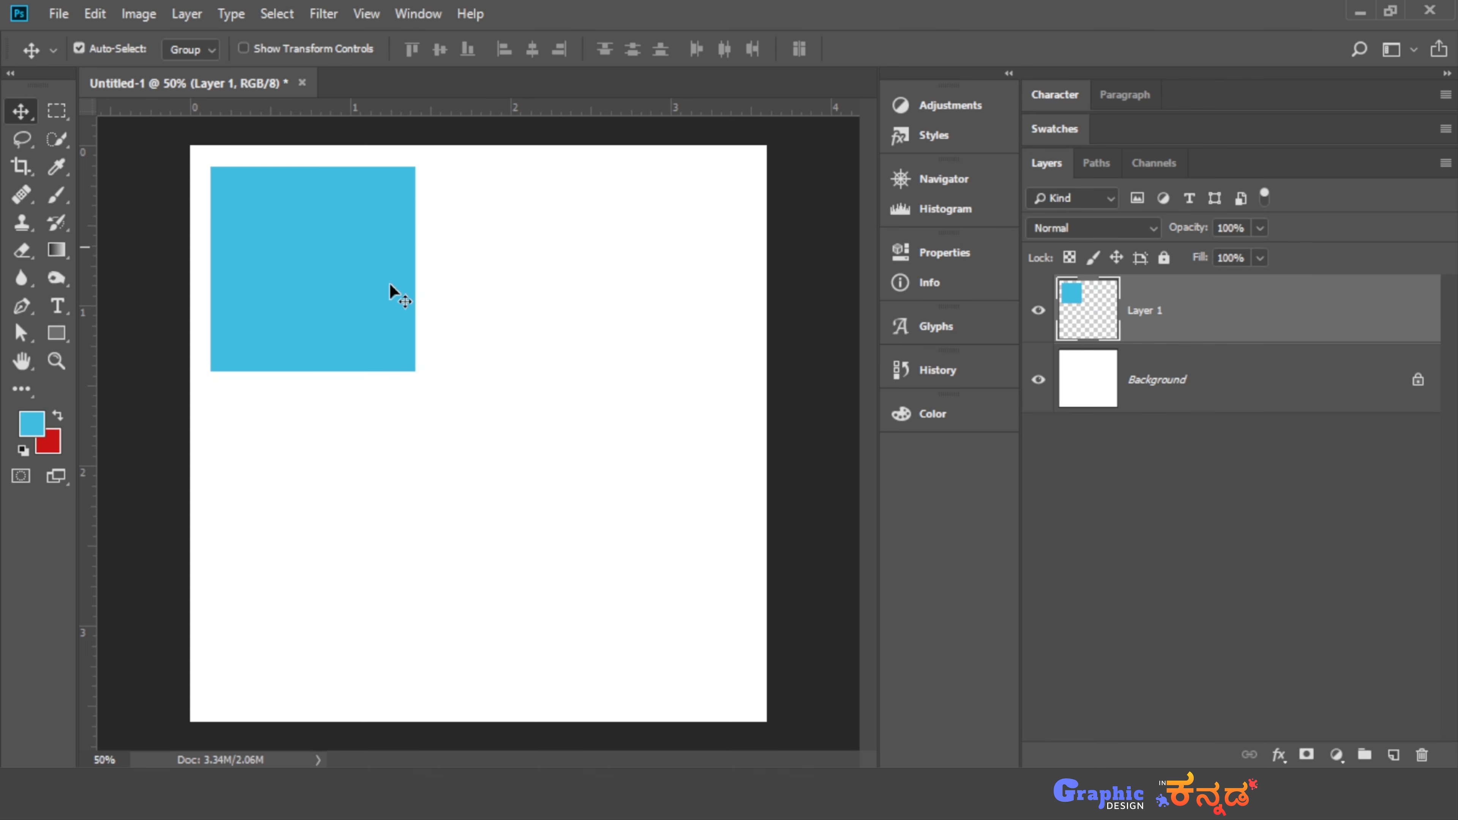
# Add a new layer above Layer 1 and switch to the Elliptical Marquee tool
pyautogui.click(1393, 754)
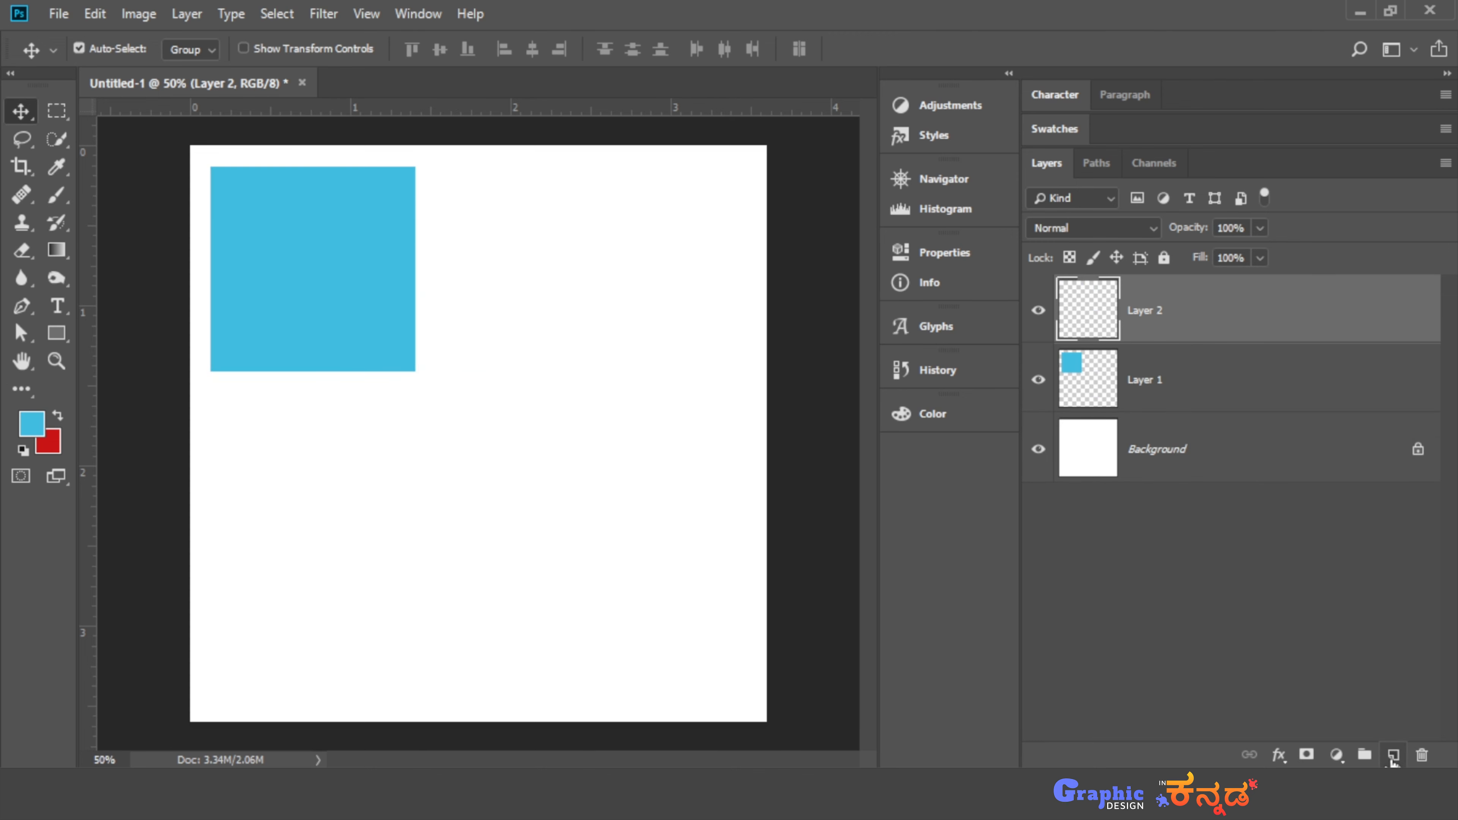
pyautogui.press('m')
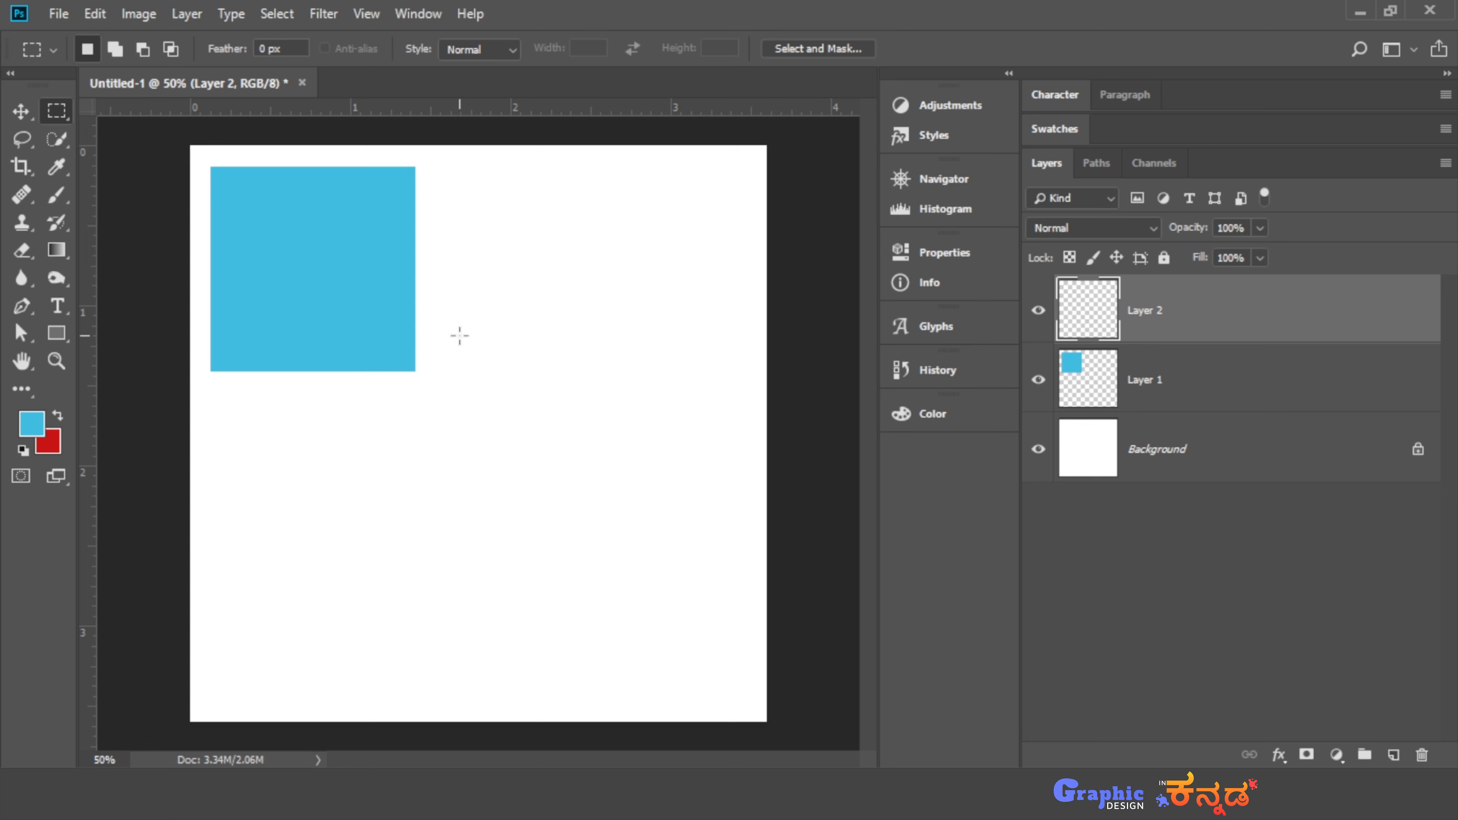
pyautogui.hotkey('shift', 'm')
pyautogui.moveTo(485, 342); pyautogui.dragTo(678, 575)
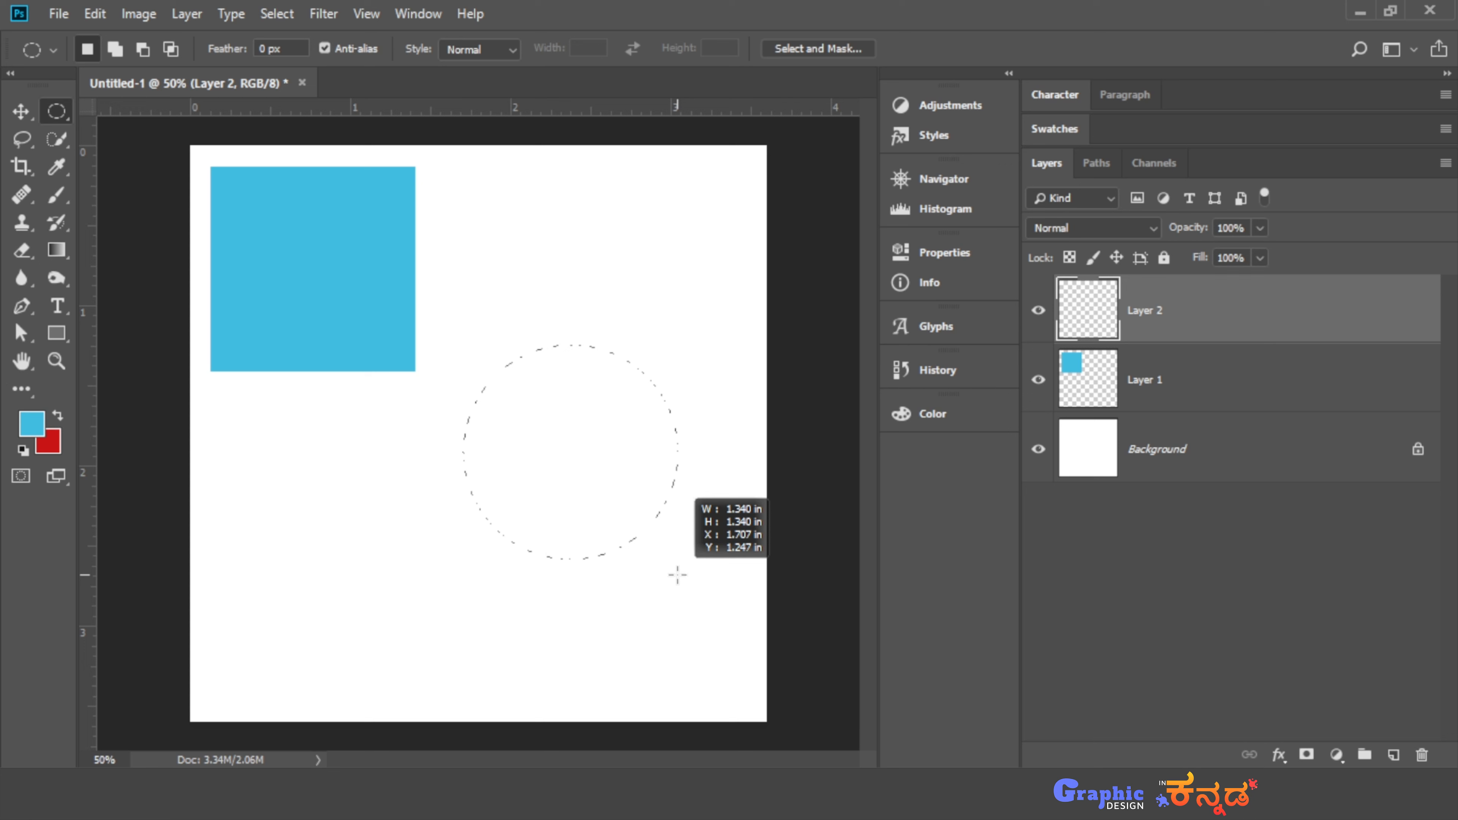
pyautogui.moveTo(678, 575)
pyautogui.mouseDown()
pyautogui.moveTo(654, 567)
pyautogui.moveTo(587, 646)
pyautogui.mouseUp()
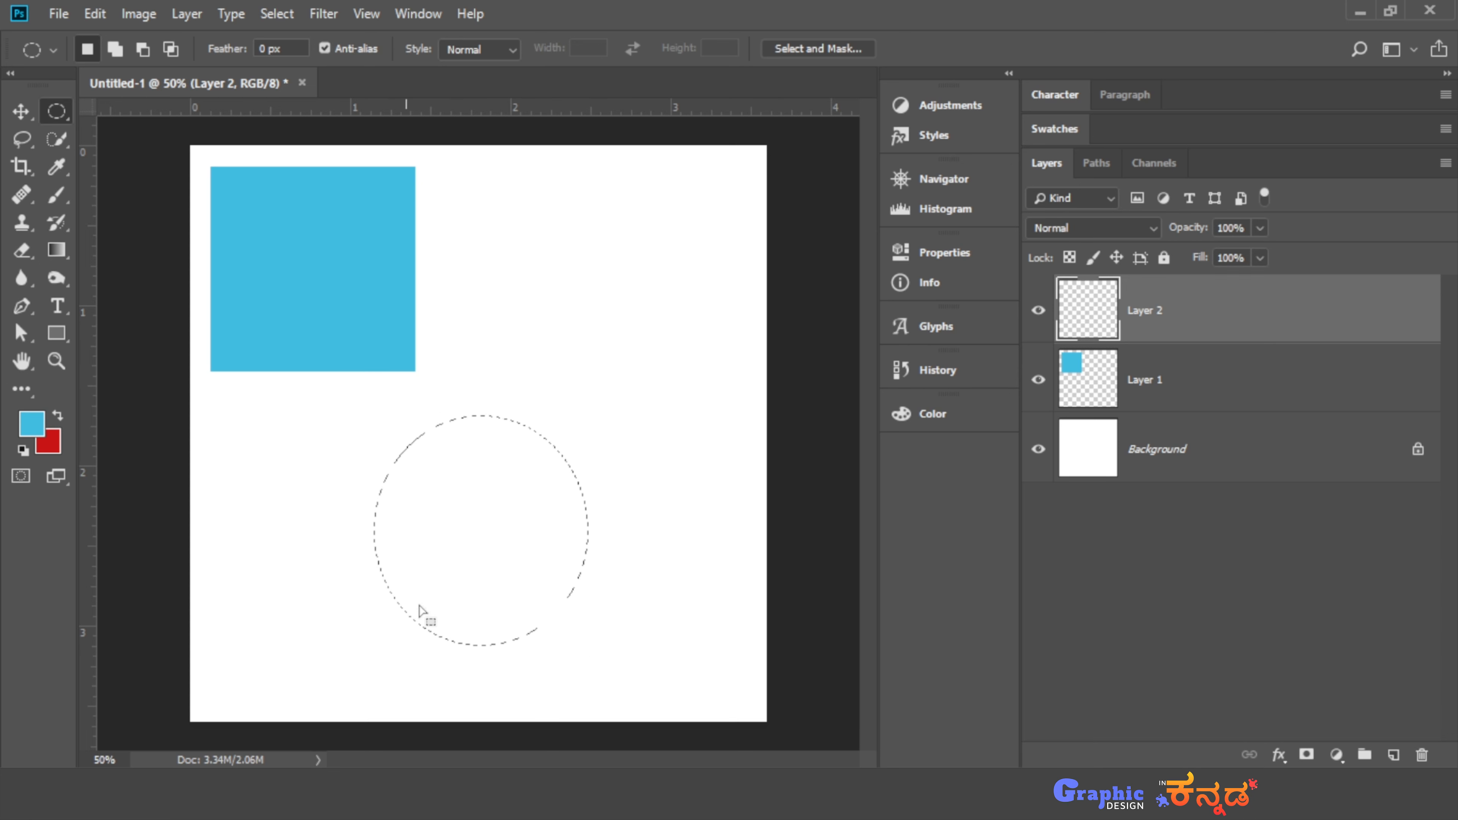
pyautogui.click(515, 509)
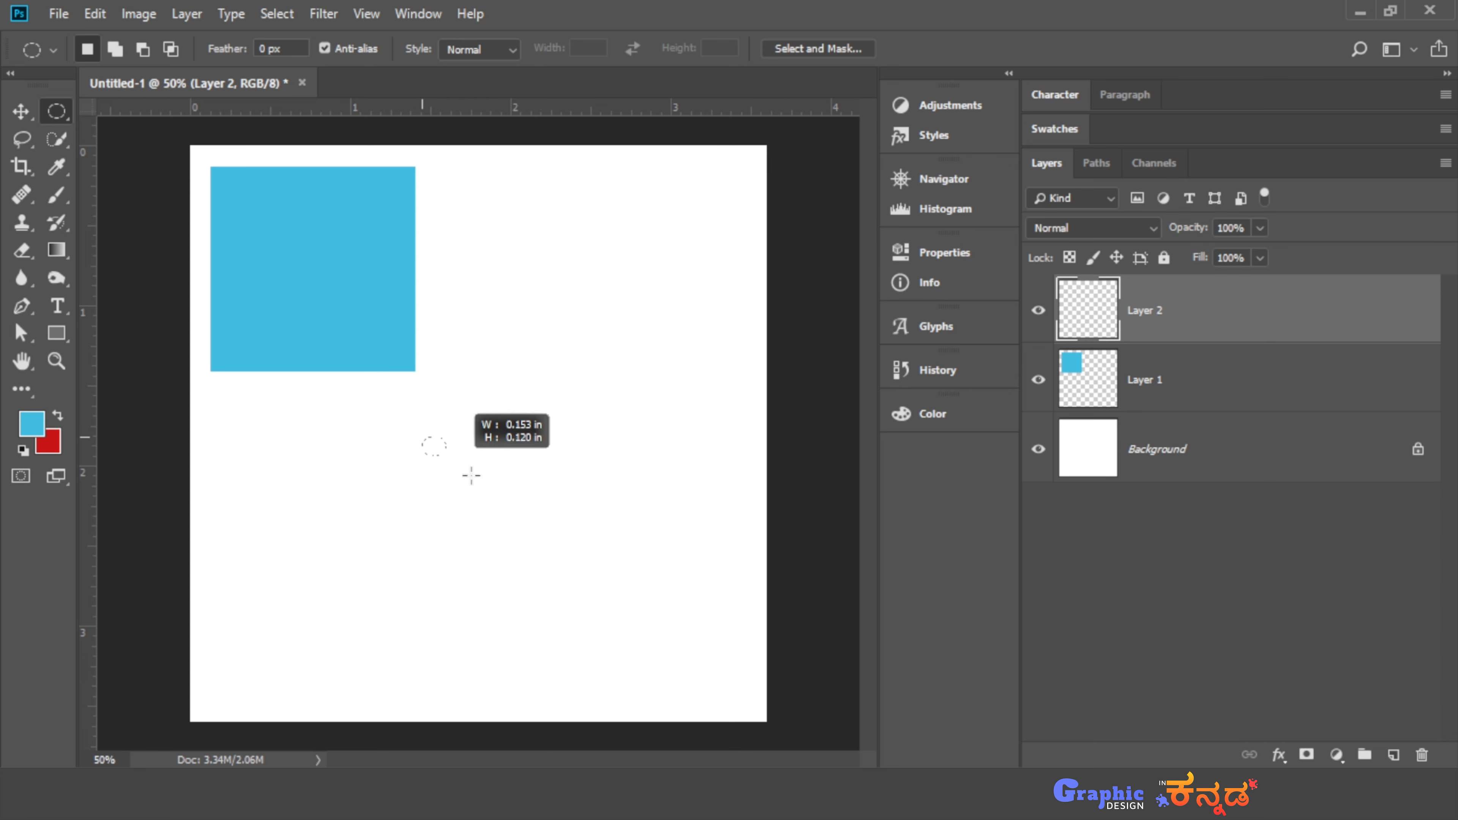
# Draw a perfectly circular selection on Layer 2, below and right of the blue square
pyautogui.moveTo(471, 476); pyautogui.dragTo(614, 622)
pyautogui.press('shift')
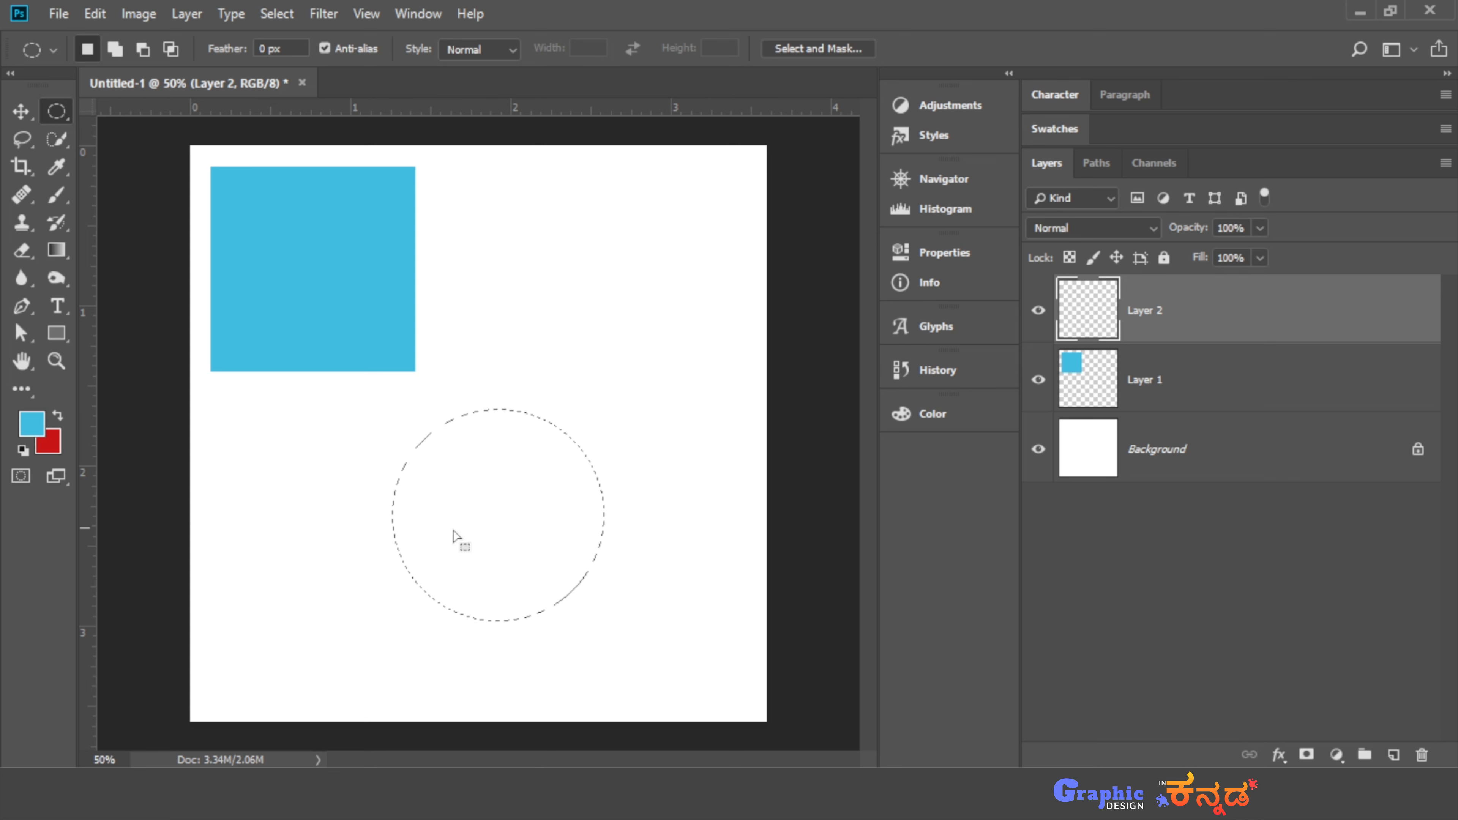
# Try filling the circular selection with the foreground blue and with the background red, removing each fill
pyautogui.hotkey('alt', 'BackSpace')
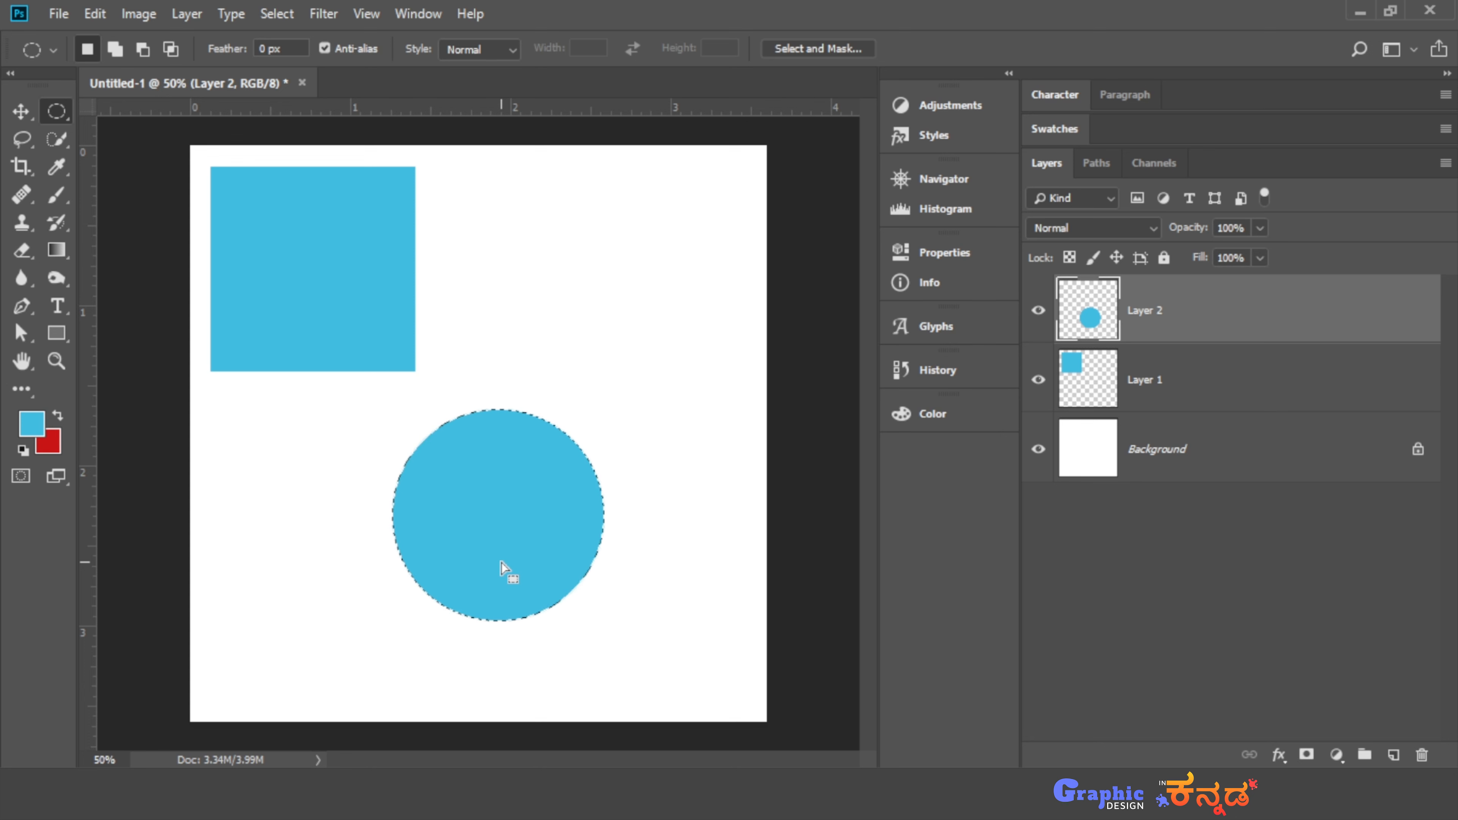
pyautogui.press('Delete')
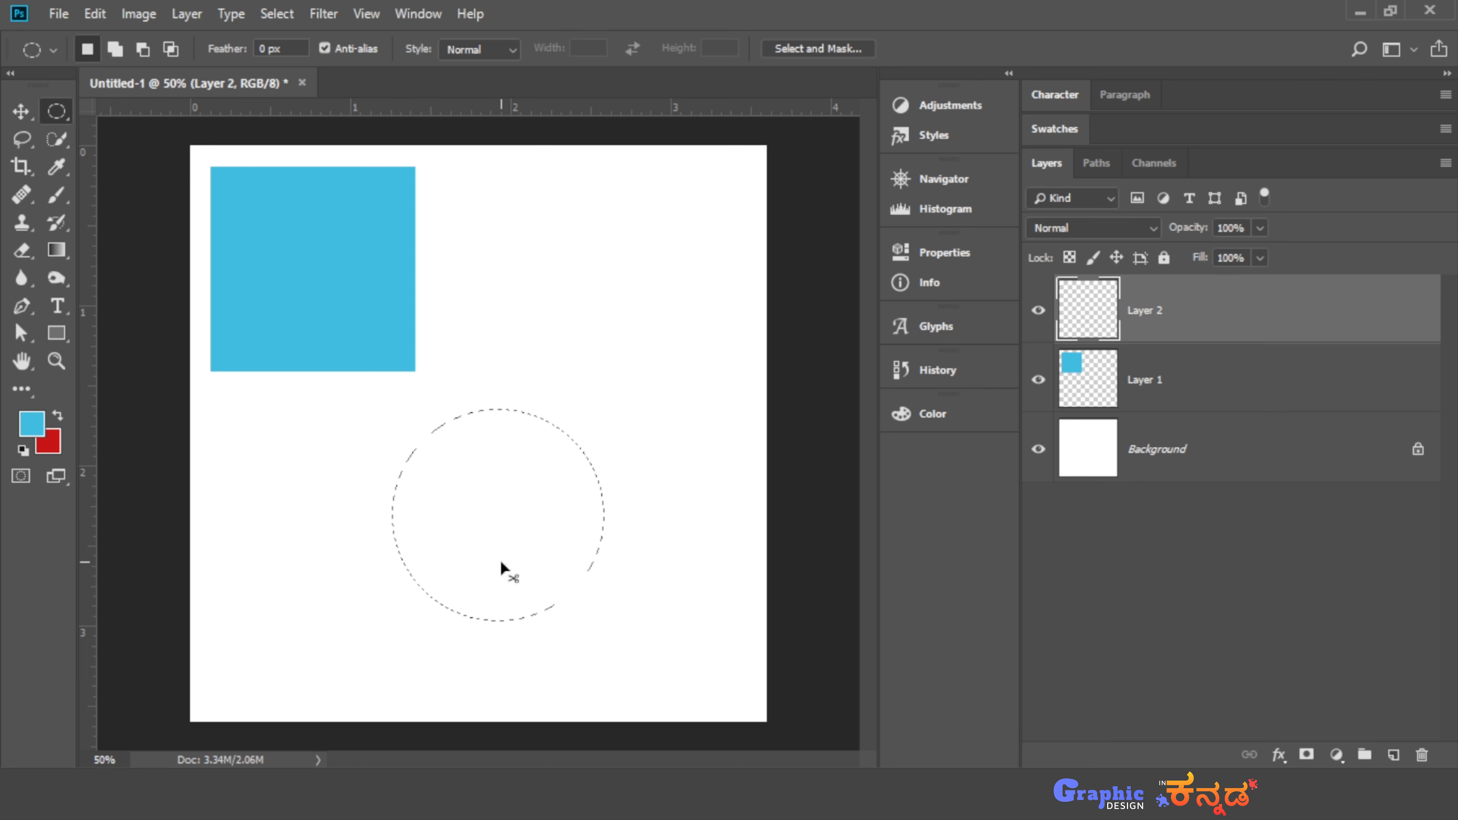
pyautogui.hotkey('ctrl', 'BackSpace')
pyautogui.hotkey('ctrl', 'z')
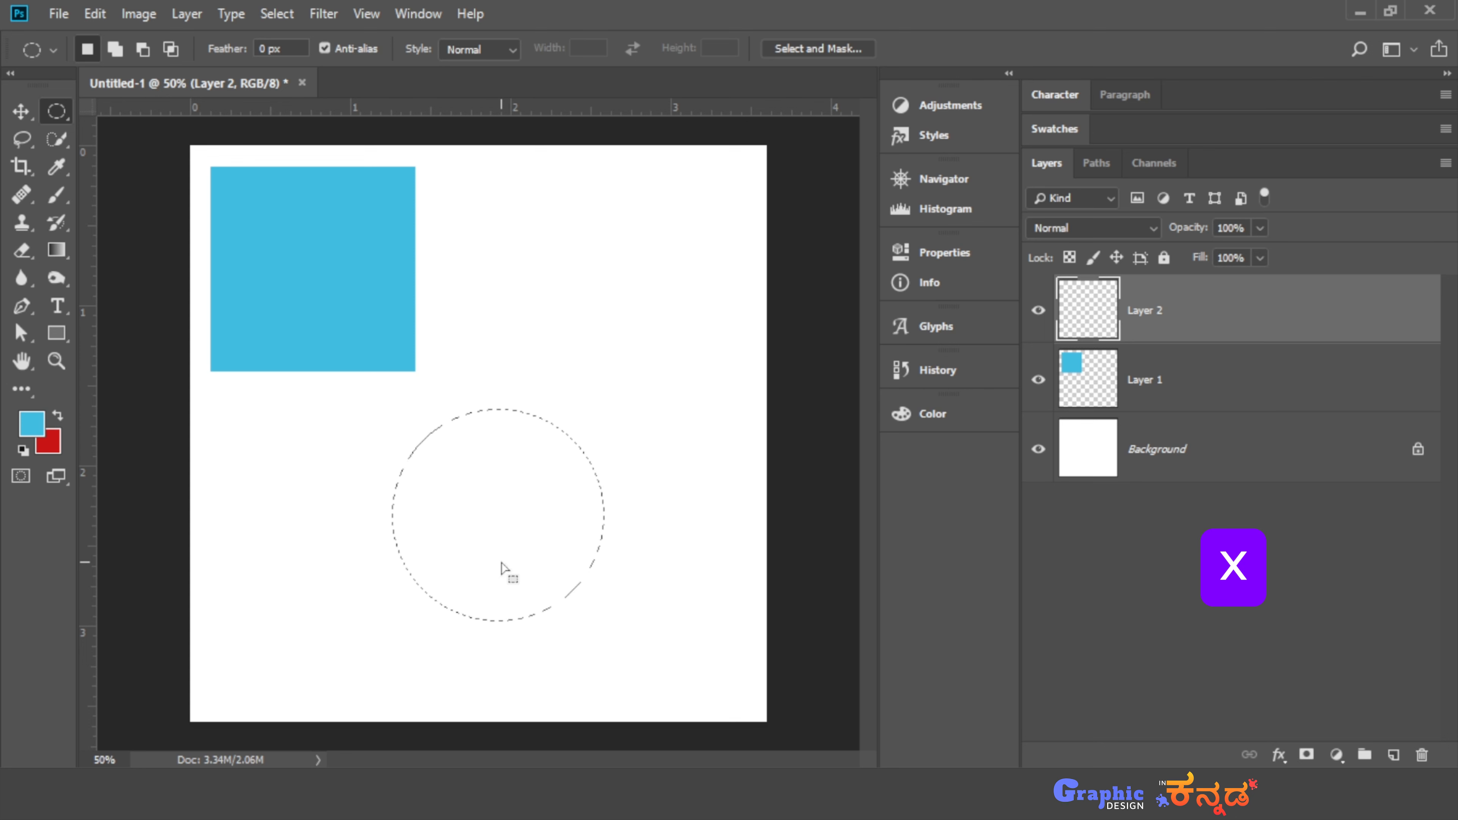
# Swap the foreground and background colors
pyautogui.press('x')
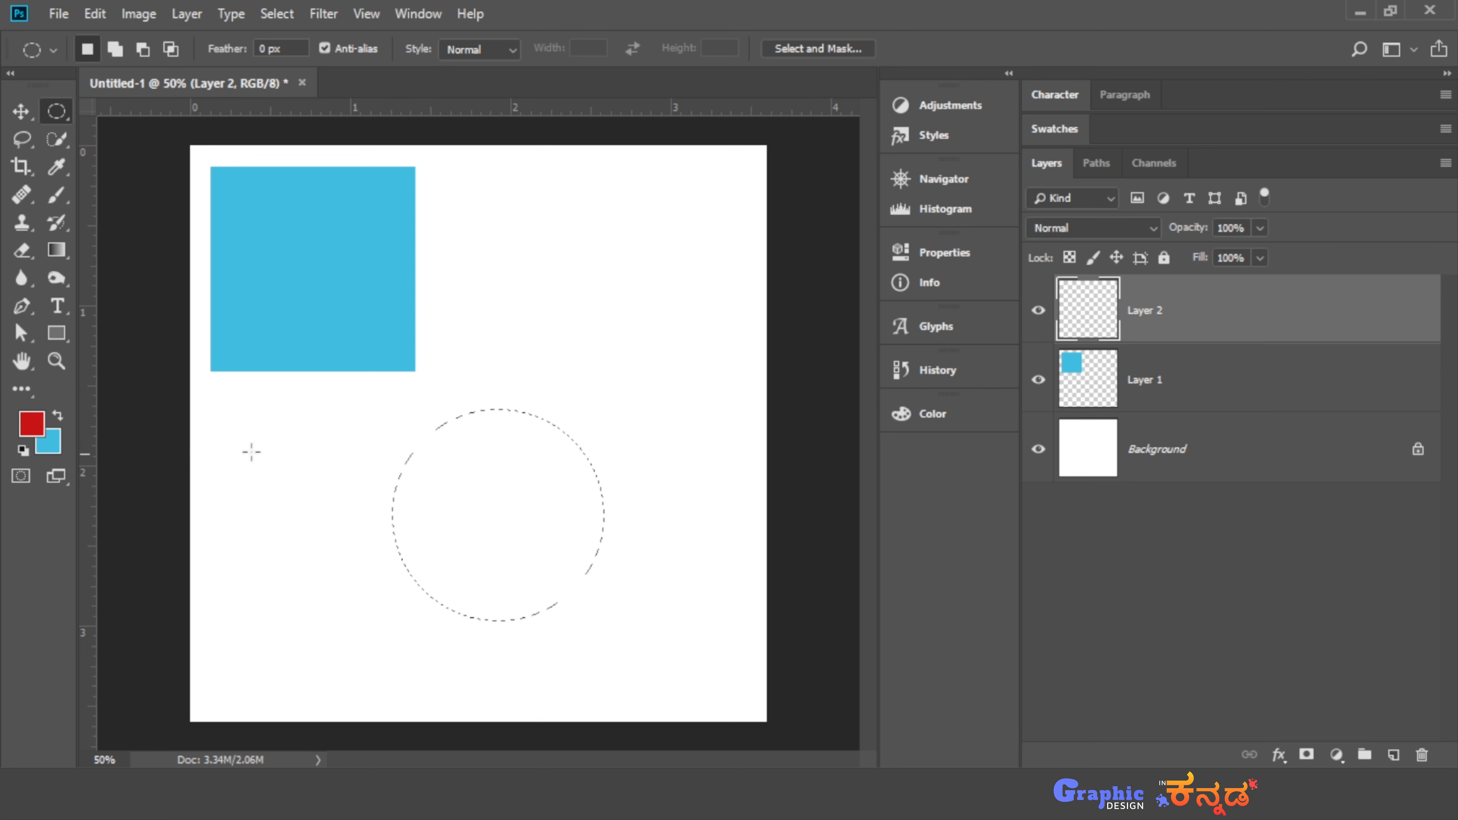
# Swap the foreground and background colors back and forth, and fill the circular selection on Layer 2 with the foreground red
pyautogui.press('x')
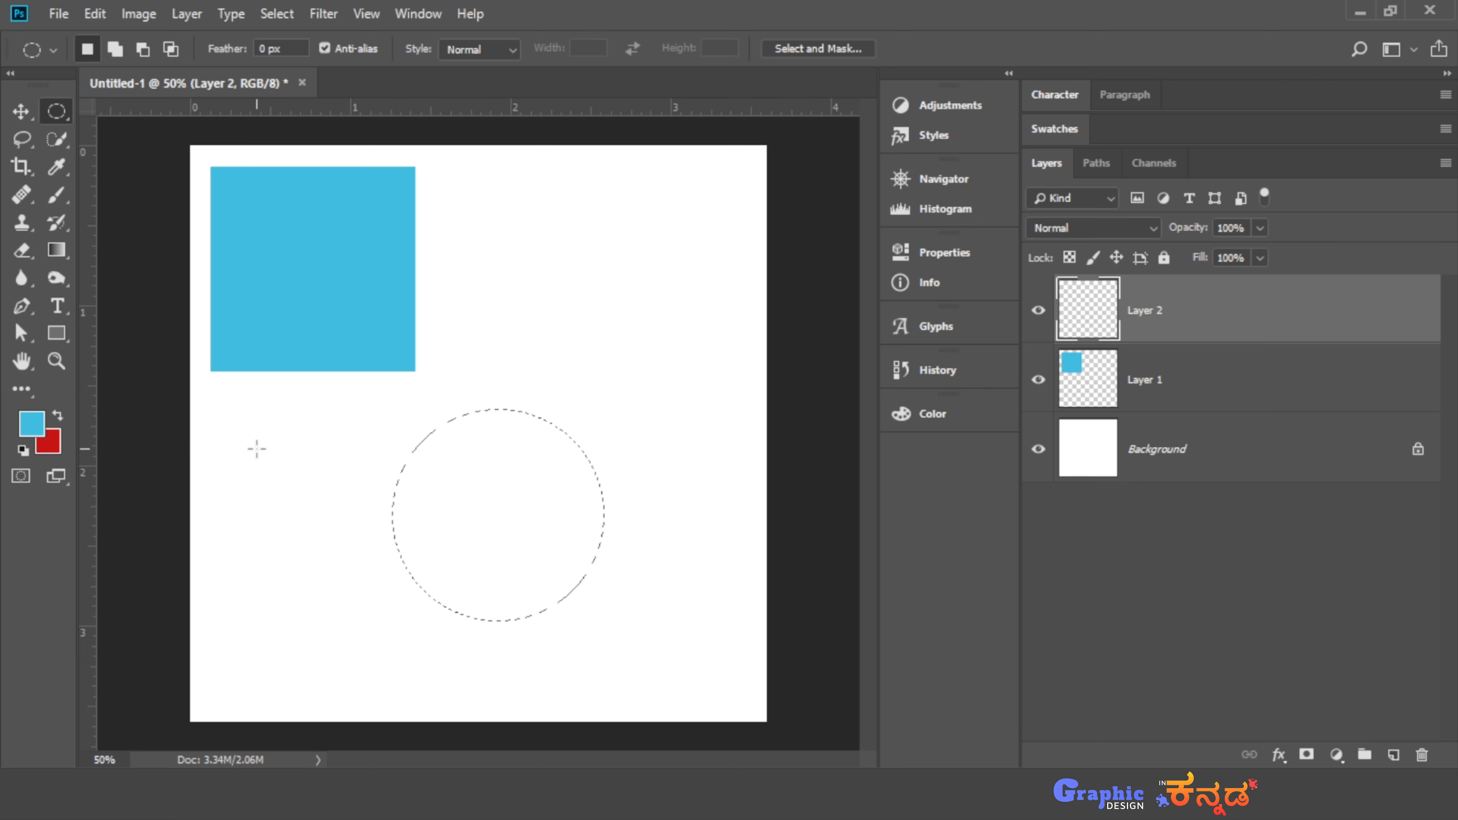
pyautogui.press('x')
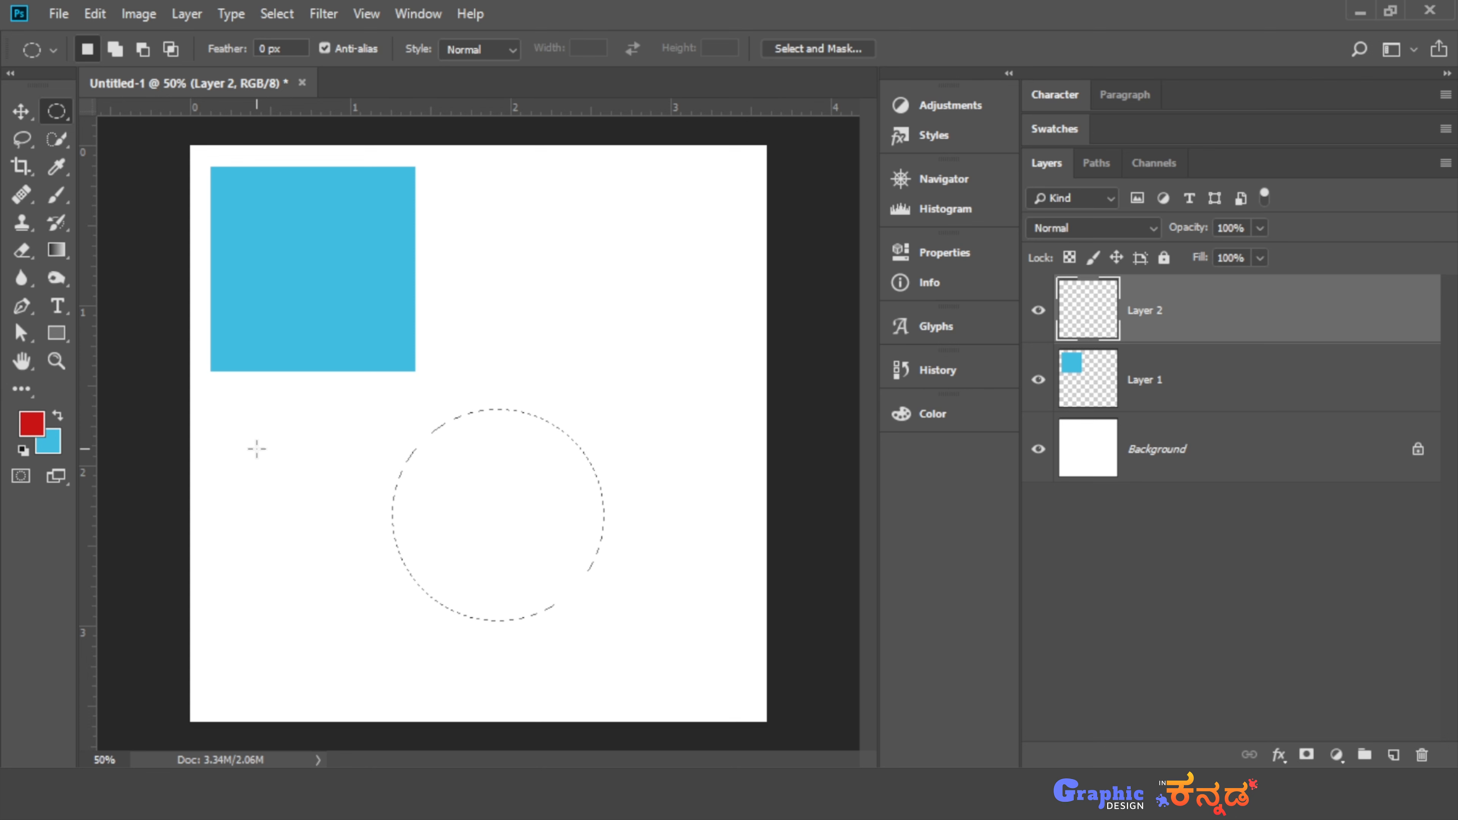
pyautogui.hotkey('alt', 'BackSpace')
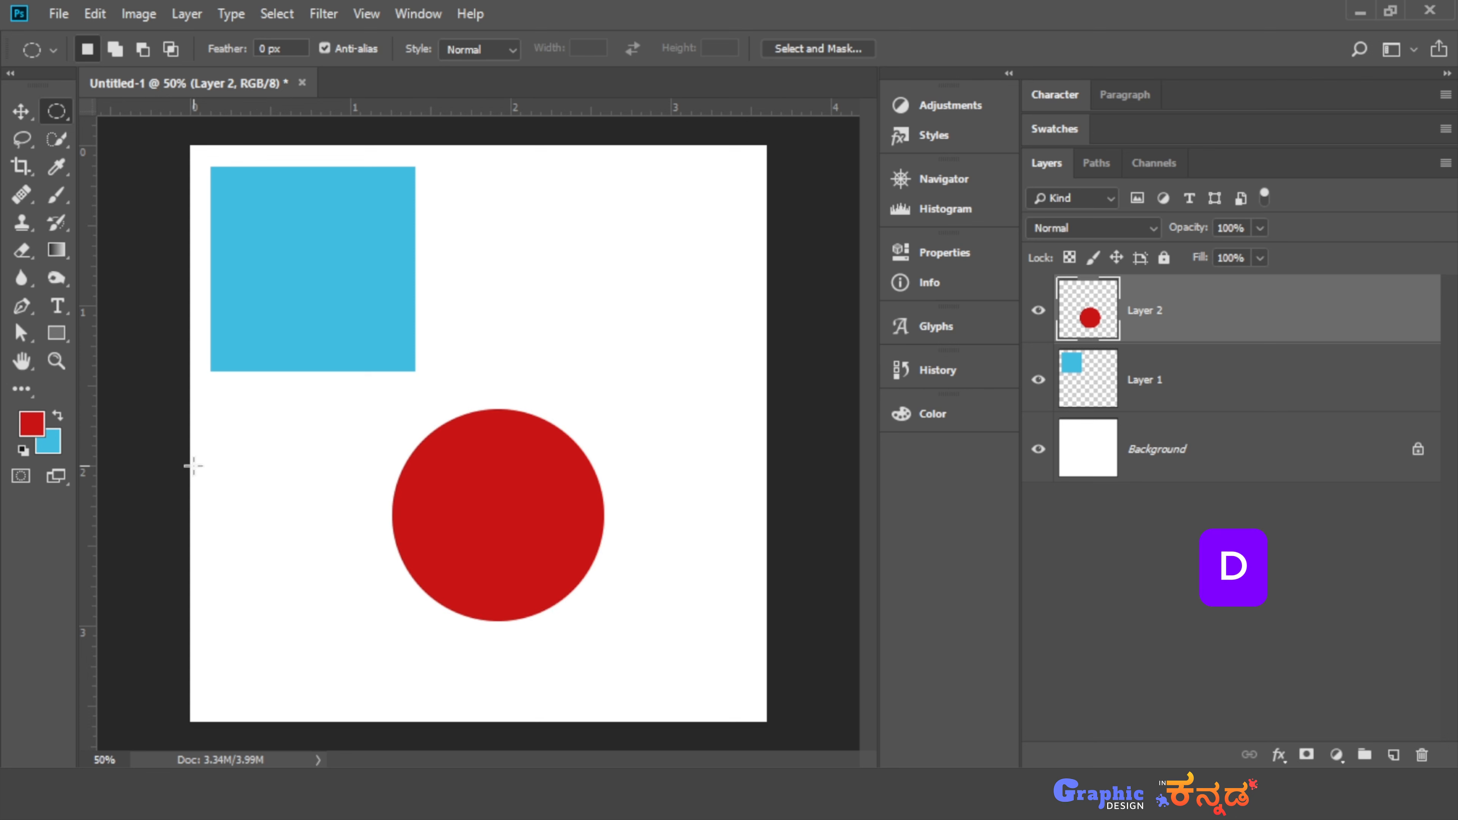
# Reset the colors to default, and set the foreground to dark red and the background to green 08951c
pyautogui.click(22, 451)
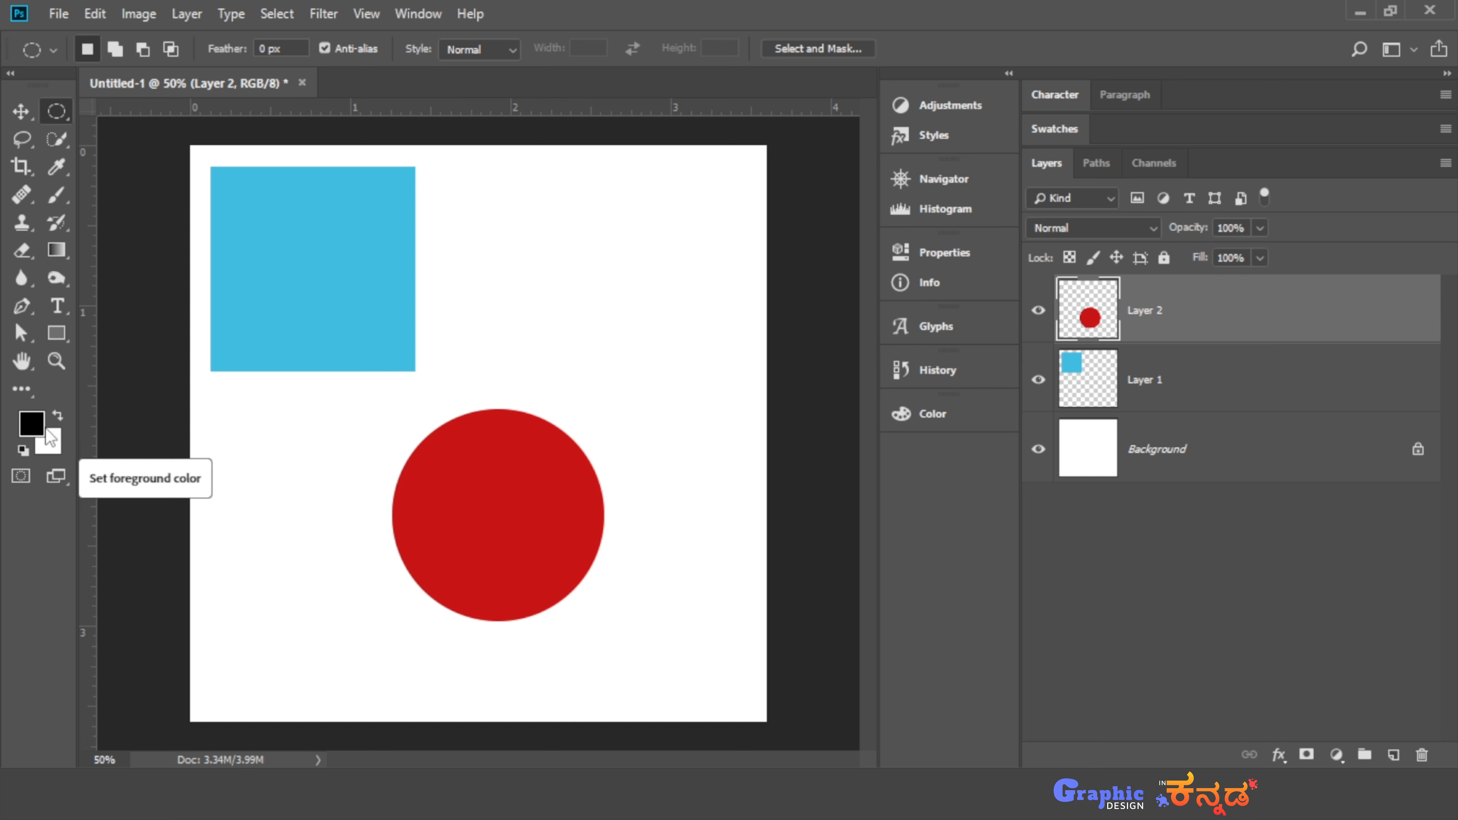
pyautogui.click(41, 422)
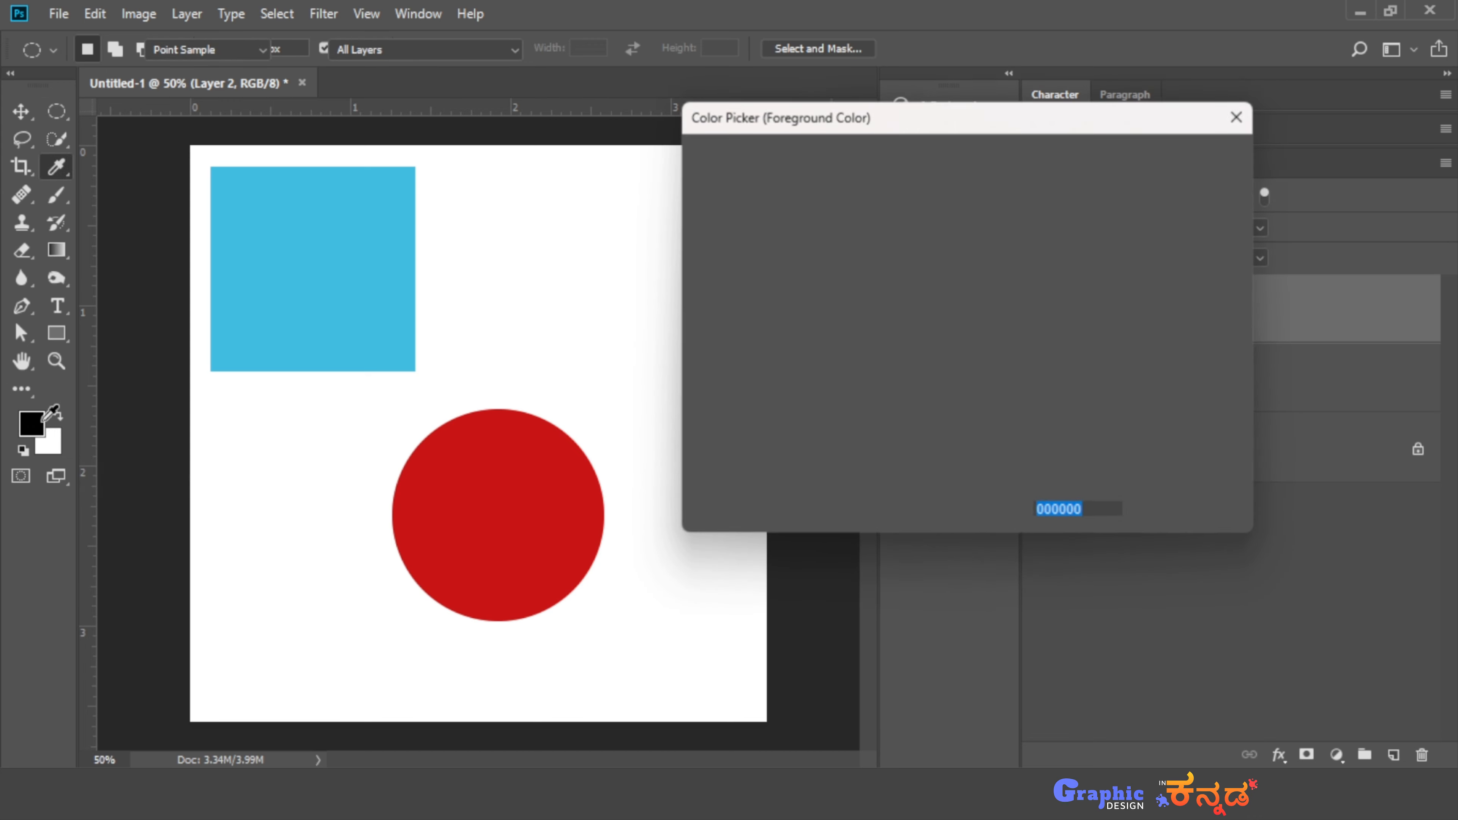
pyautogui.click(963, 305)
pyautogui.click(962, 291)
pyautogui.click(1180, 158)
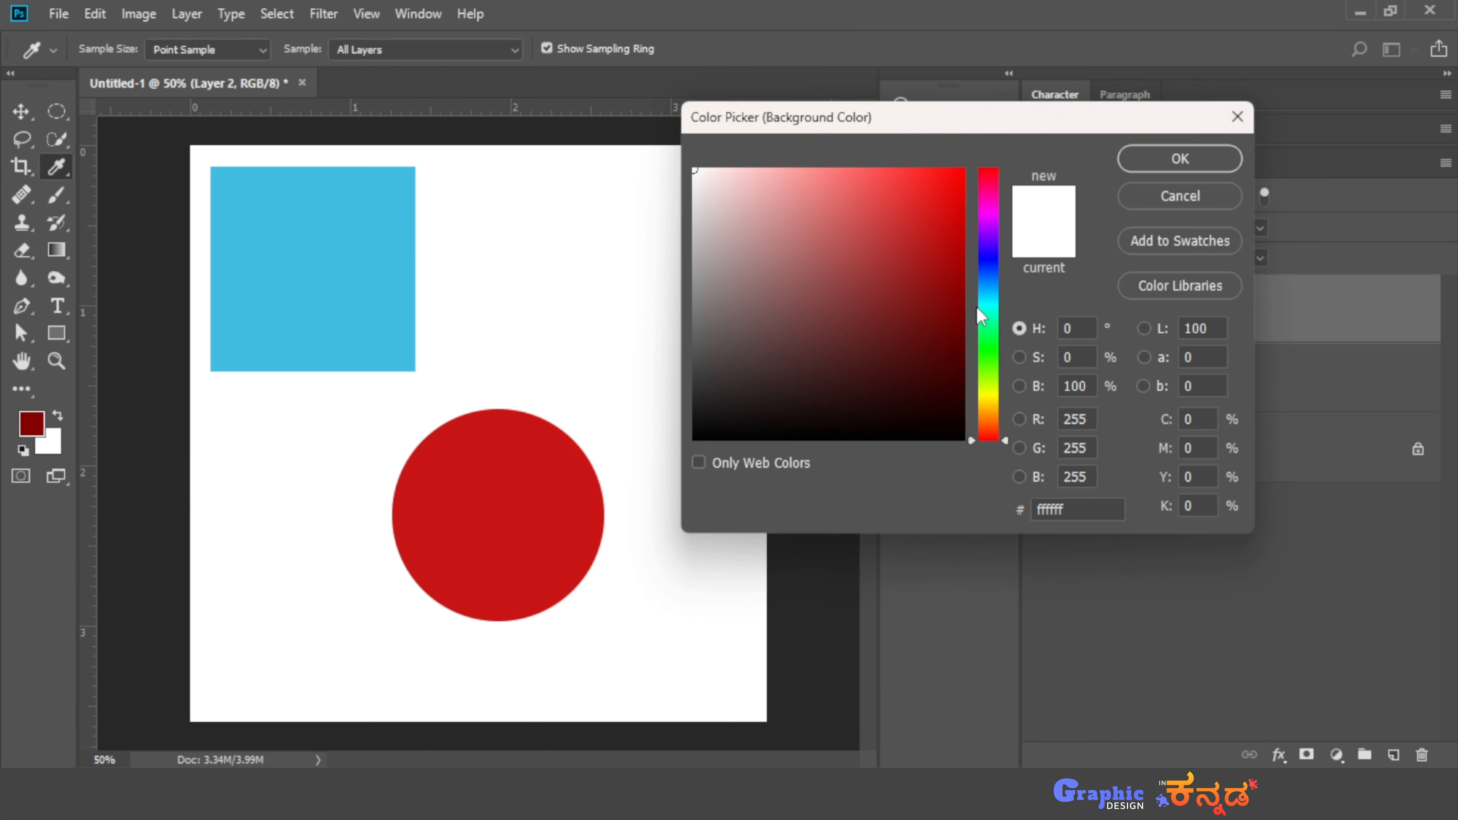
pyautogui.moveTo(981, 315); pyautogui.dragTo(985, 344)
pyautogui.moveTo(922, 276); pyautogui.dragTo(951, 282)
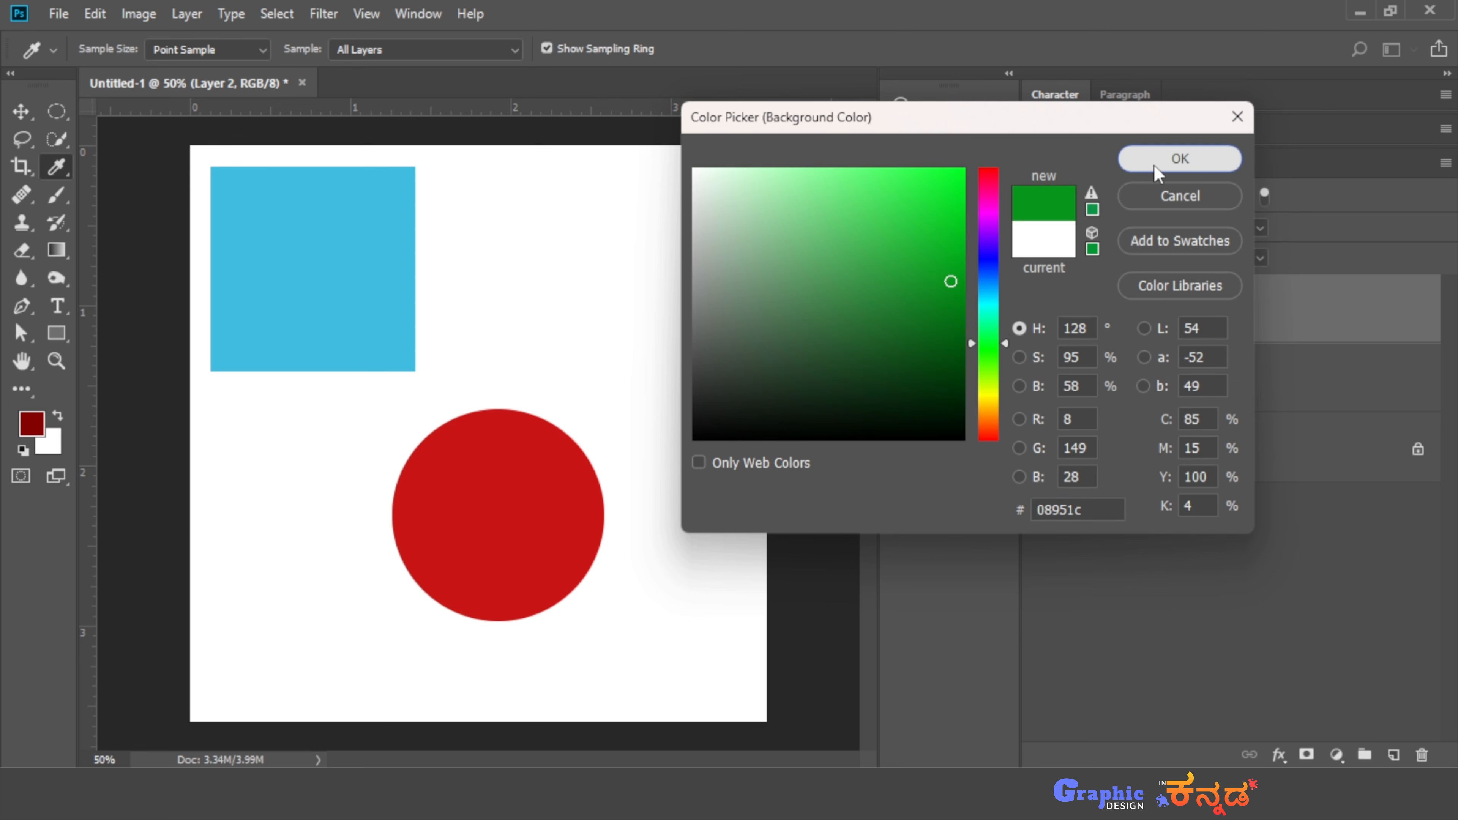
pyautogui.click(1179, 158)
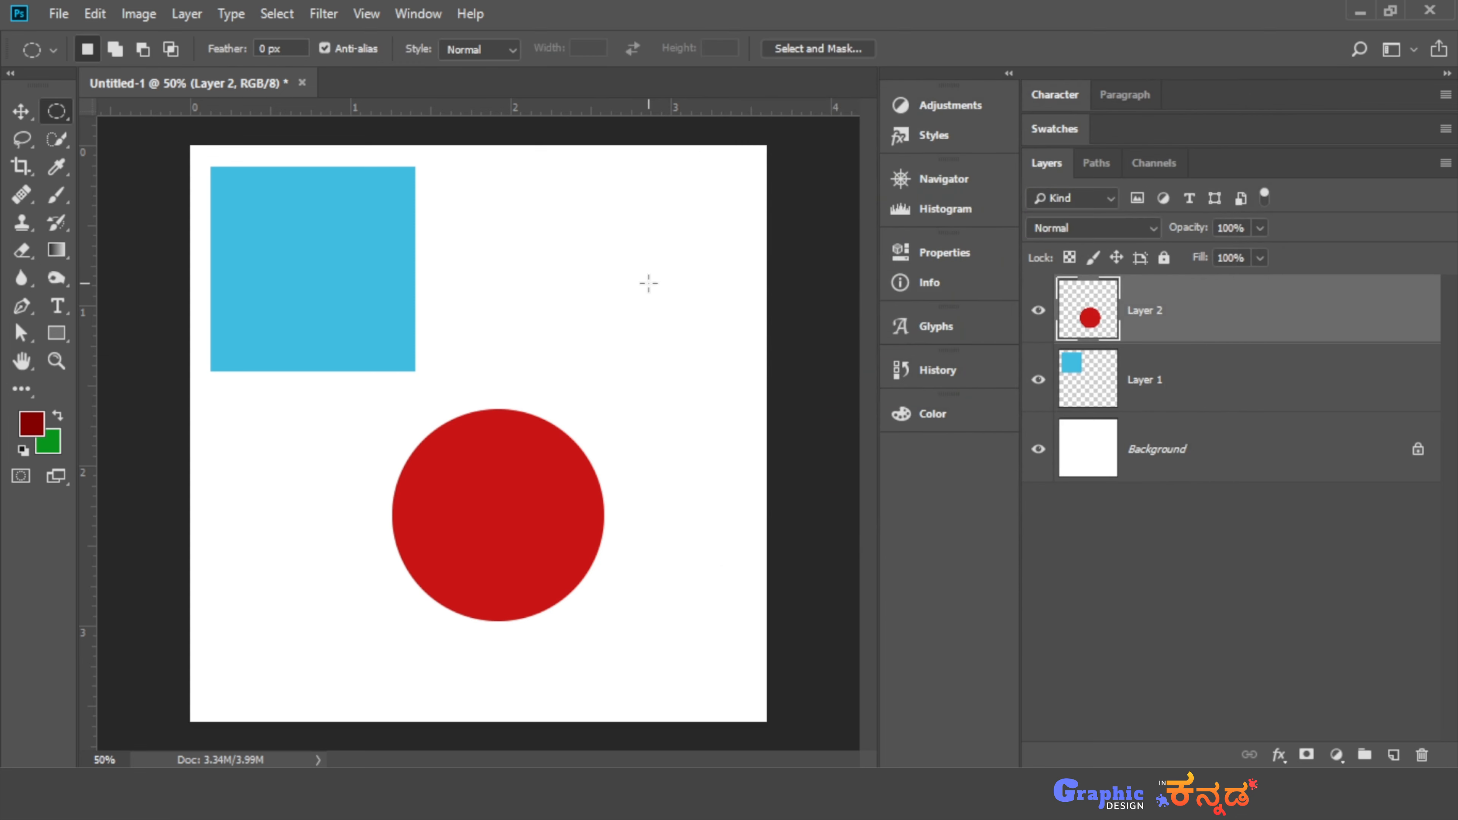
# Reset the colors to default black and white, and delete Layer 1 and Layer 2 together
pyautogui.press('d')
pyautogui.keyDown('shift'); pyautogui.click(1217, 381); pyautogui.keyUp('shift')
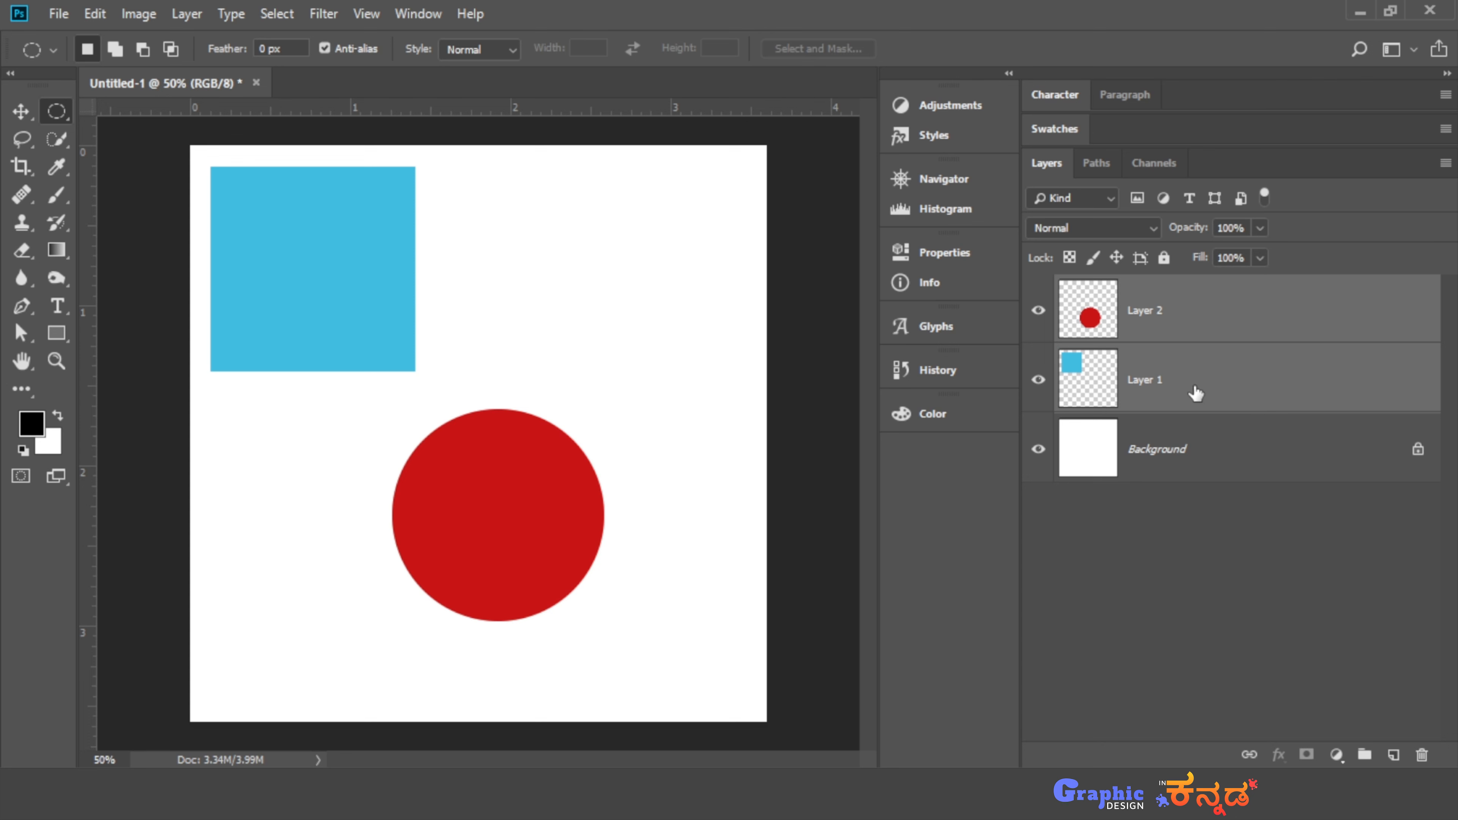
pyautogui.press('Delete')
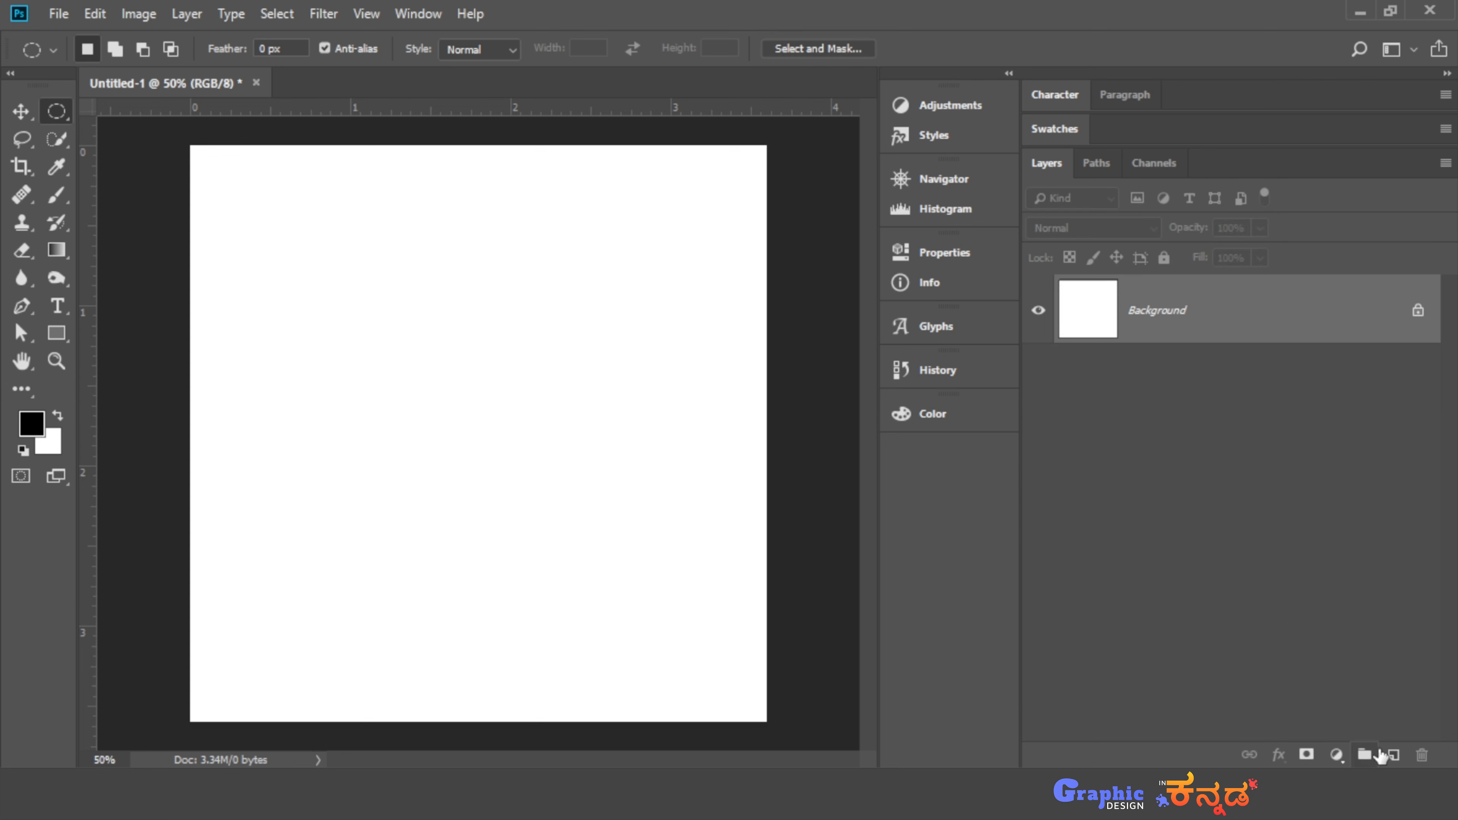
# Add a new layer above the Background, and fill a circular selection in the canvas's upper-left area with black
pyautogui.click(1394, 755)
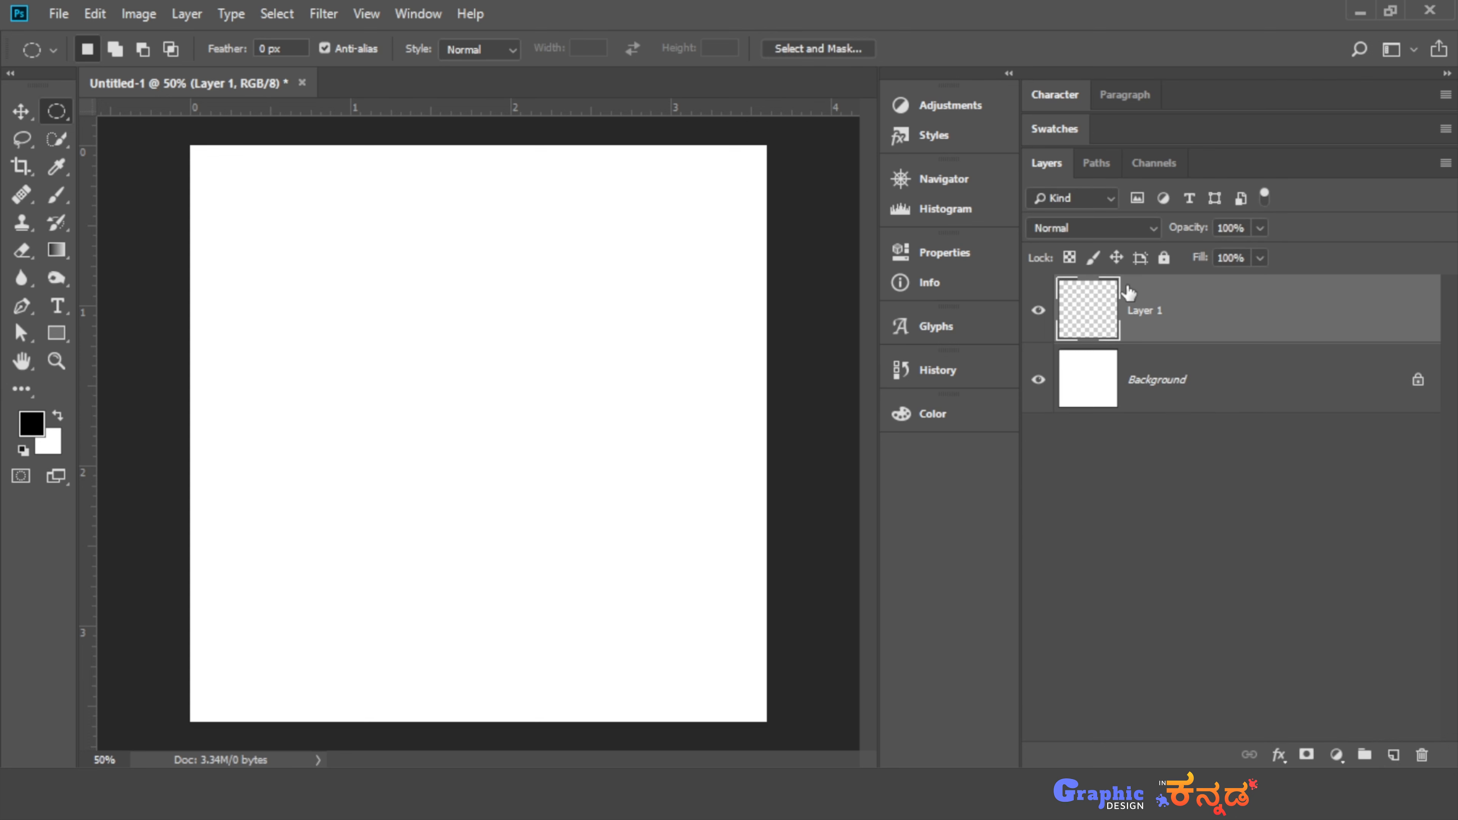
pyautogui.moveTo(260, 231); pyautogui.dragTo(422, 391)
pyautogui.hotkey('alt', 'BackSpace')
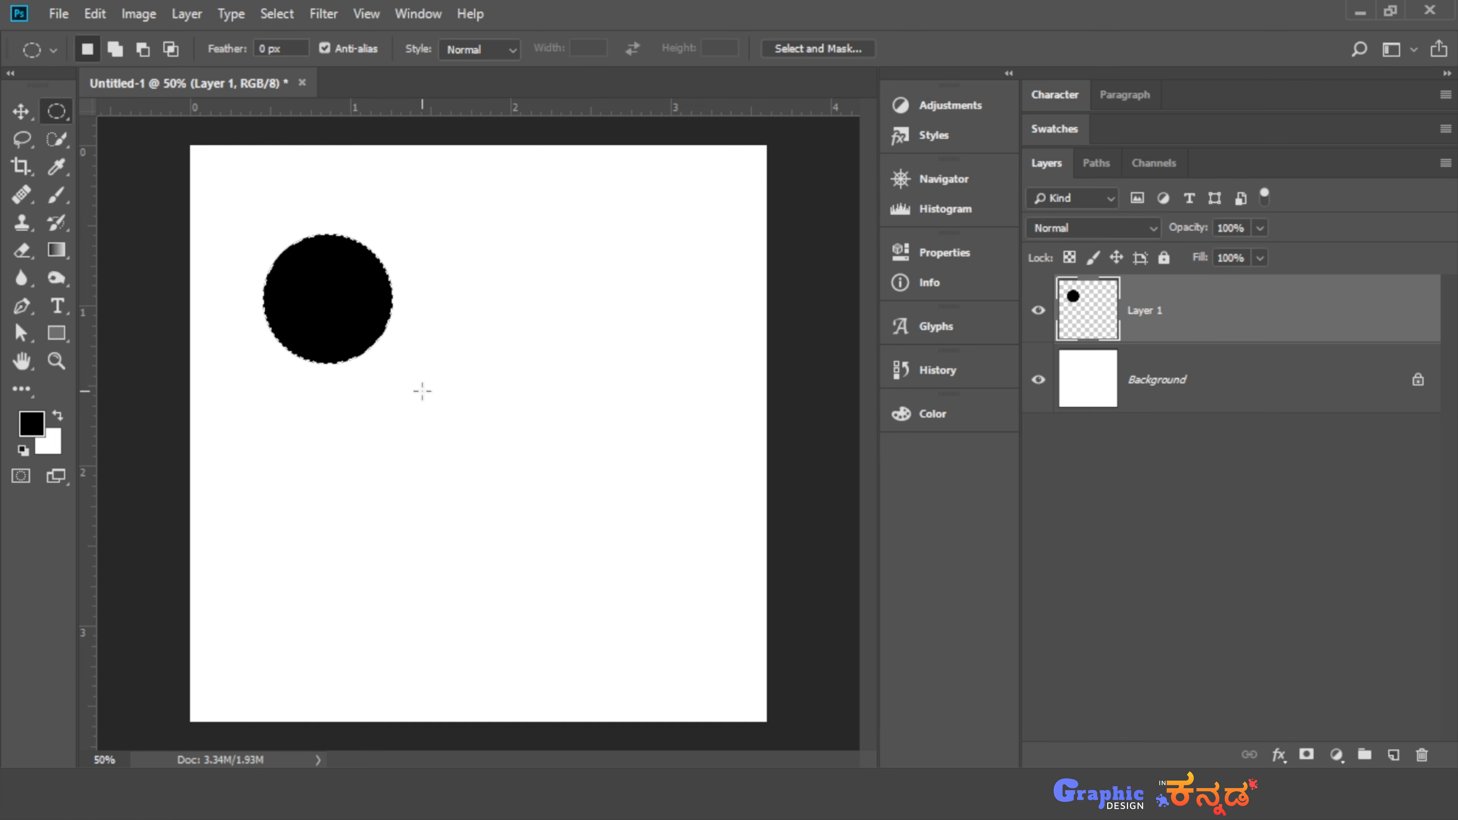
pyautogui.hotkey('ctrl', 'd')
# Draw a second circular selection on Layer 1, below and right of the first circle, and fill it with black
pyautogui.moveTo(422, 391); pyautogui.dragTo(550, 600)
pyautogui.hotkey('alt', 'BackSpace')
pyautogui.hotkey('ctrl', 'd')
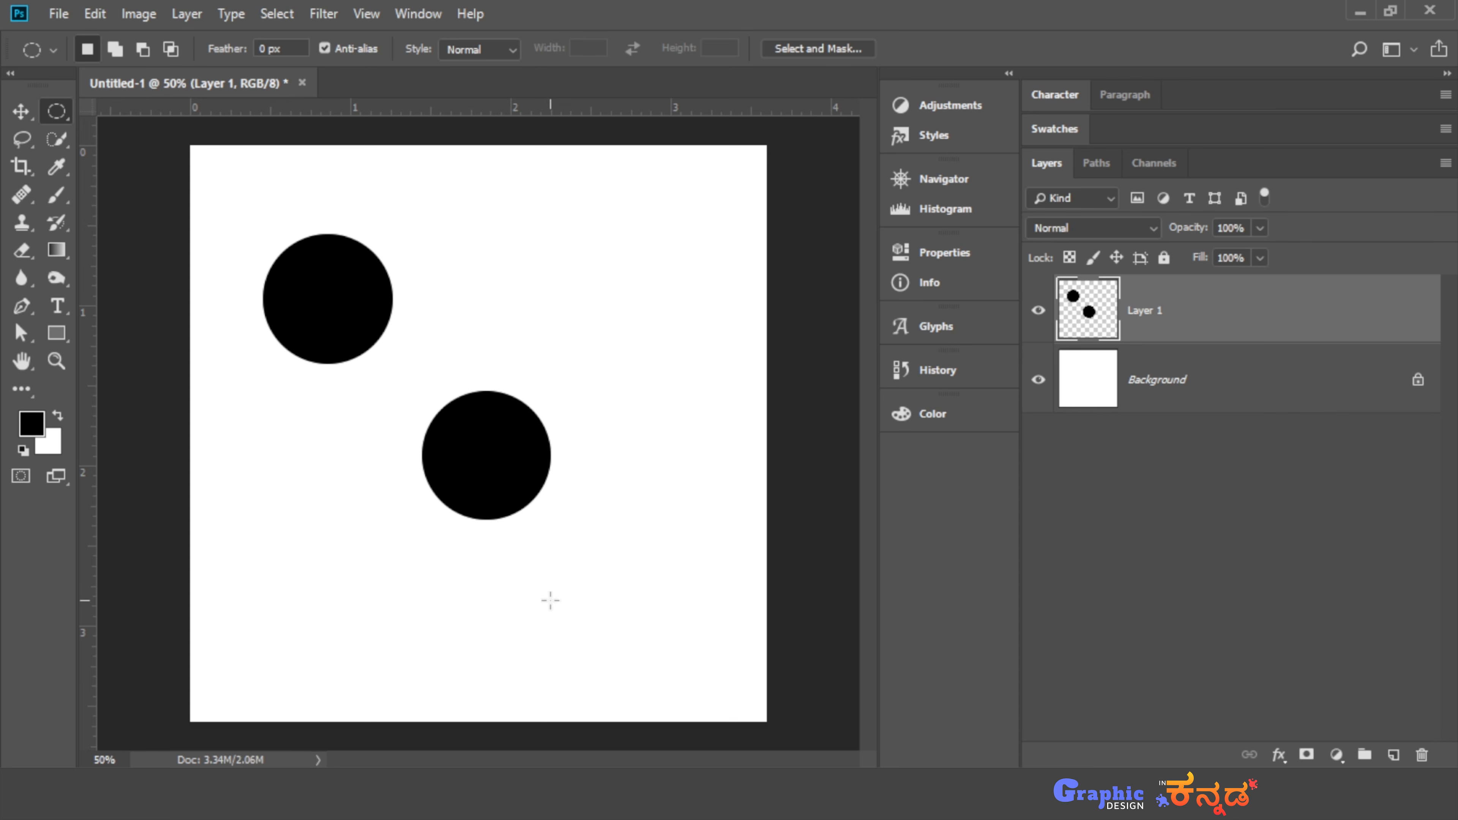
# Try moving the circles on Layer 1 slightly down and right, and undo back to before the second circle's fill
pyautogui.click(22, 111)
pyautogui.moveTo(315, 308); pyautogui.dragTo(348, 339)
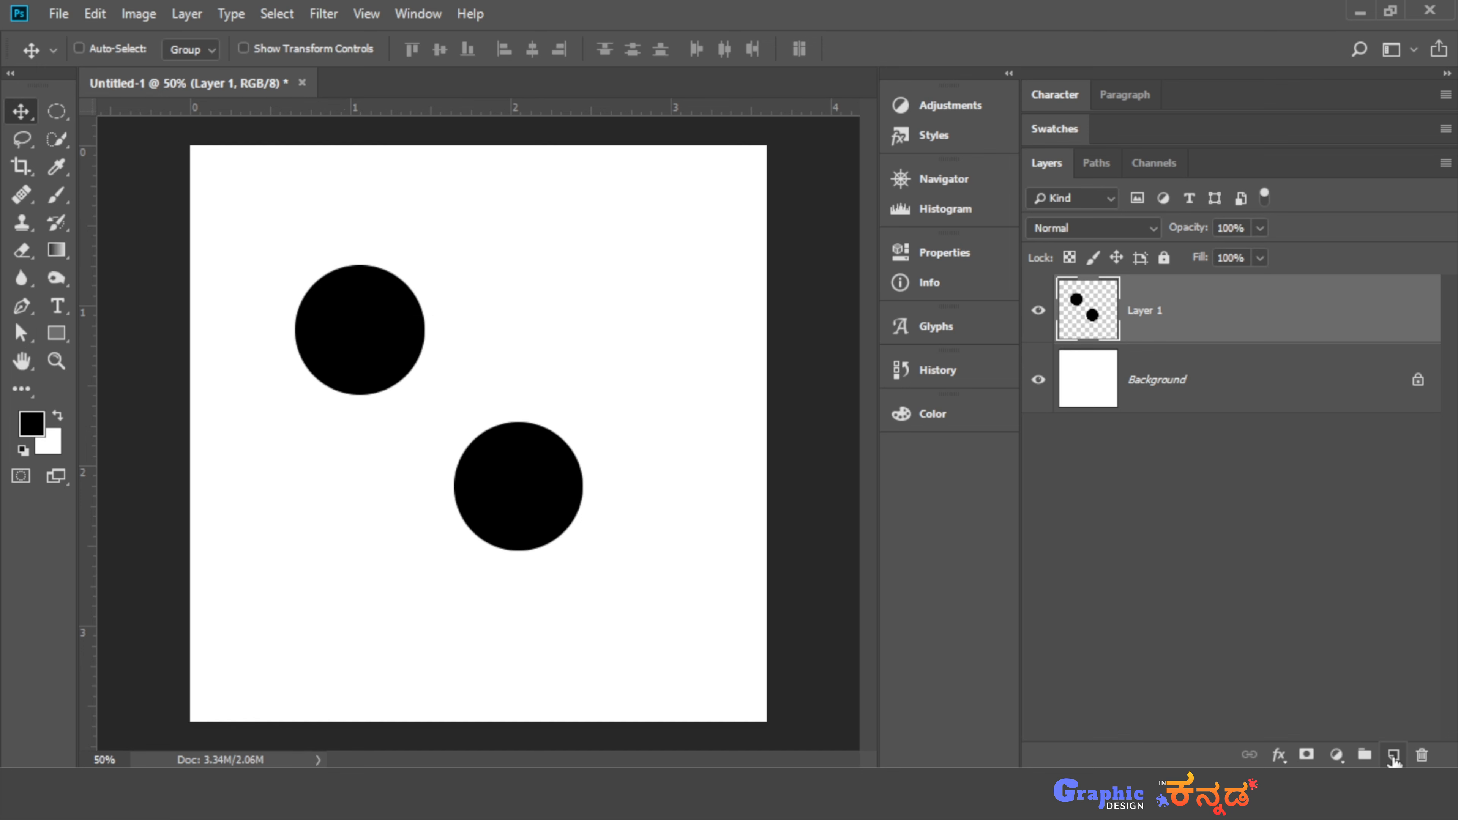
pyautogui.hotkey('ctrl', 'z')
pyautogui.hotkey('ctrl', 'alt', 'z')
pyautogui.hotkey('ctrl', 'alt', 'z')
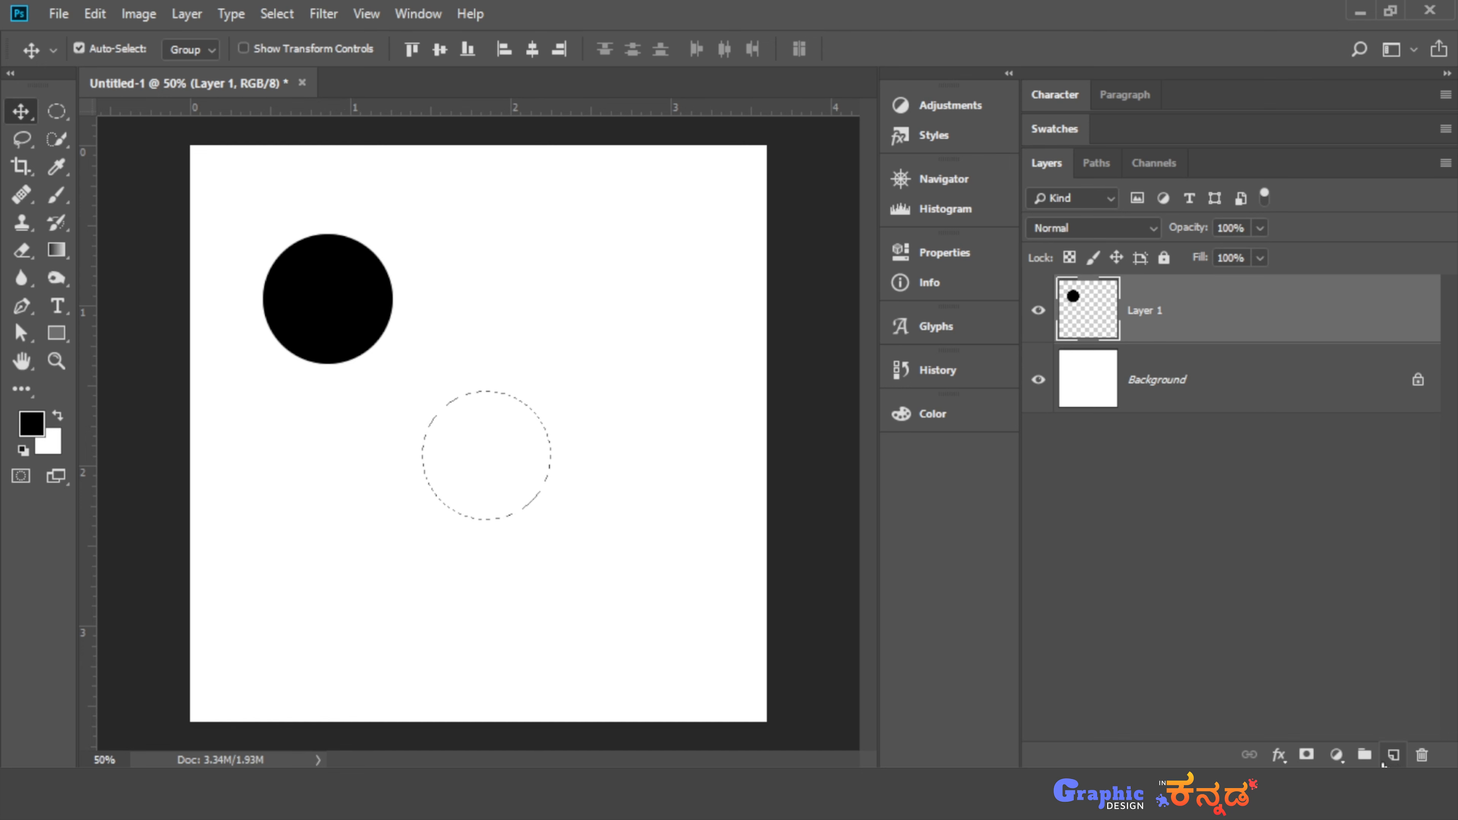
# Clear the selection, add a new layer above Layer 1, and draw a circular selection below and right of the black circle
pyautogui.hotkey('ctrl', 'd')
pyautogui.click(1392, 756)
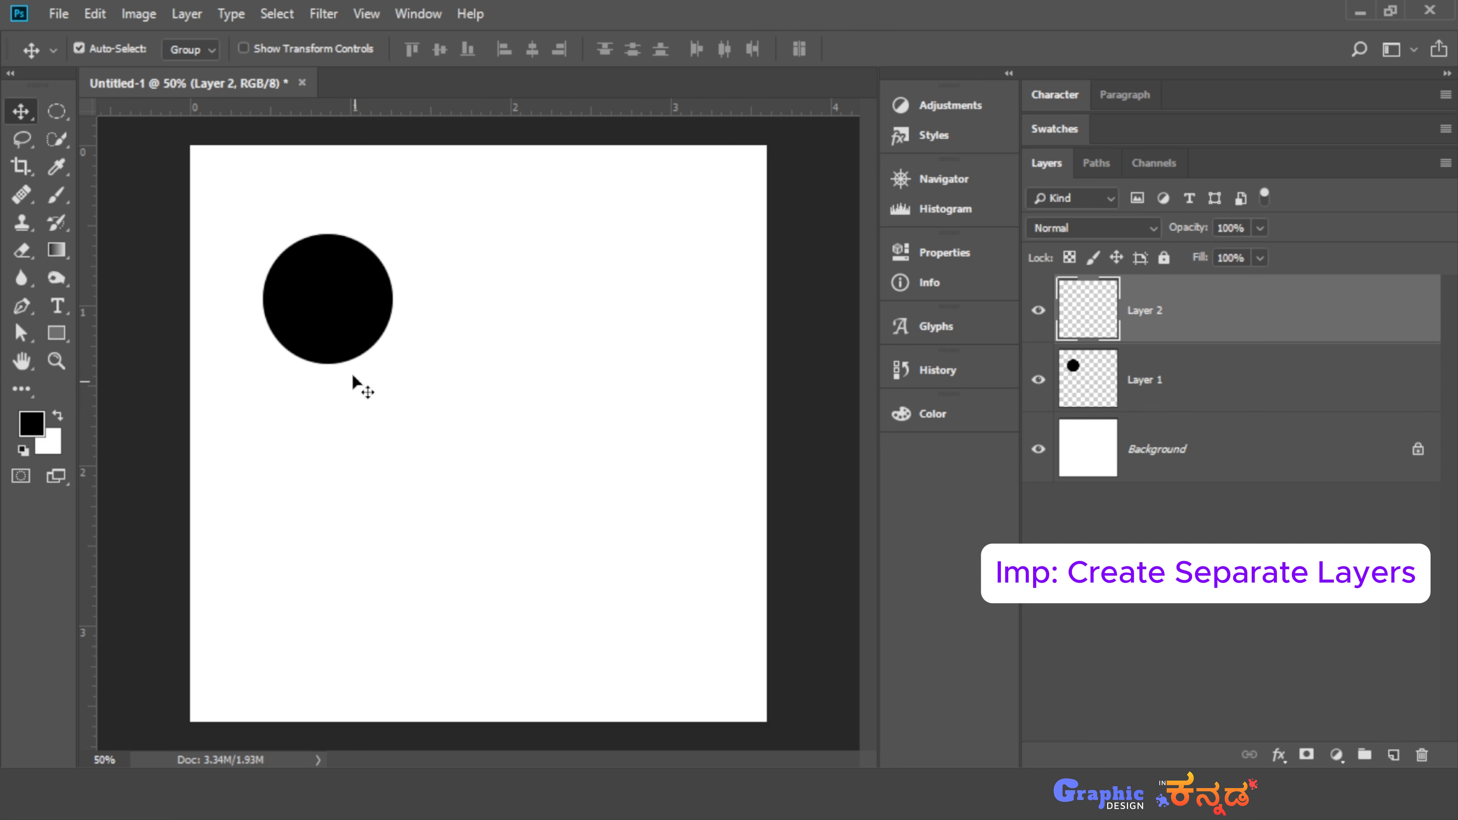
pyautogui.click(56, 111)
pyautogui.moveTo(545, 395); pyautogui.dragTo(711, 577)
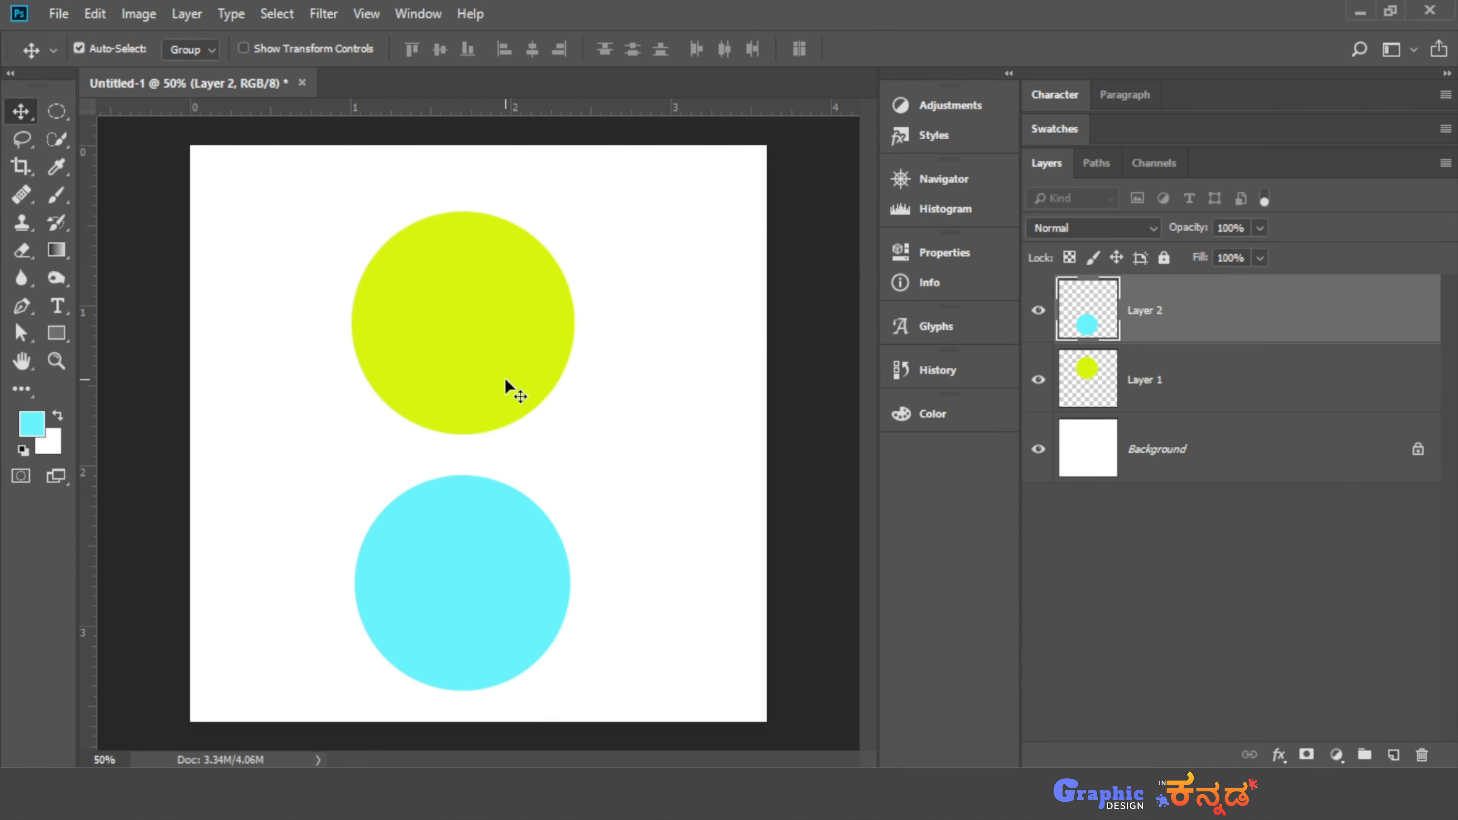
# Move the yellow-green circle and the cyan circle slightly upward as separate layers
pyautogui.moveTo(505, 378); pyautogui.dragTo(512, 349)
pyautogui.moveTo(497, 559); pyautogui.dragTo(500, 549)
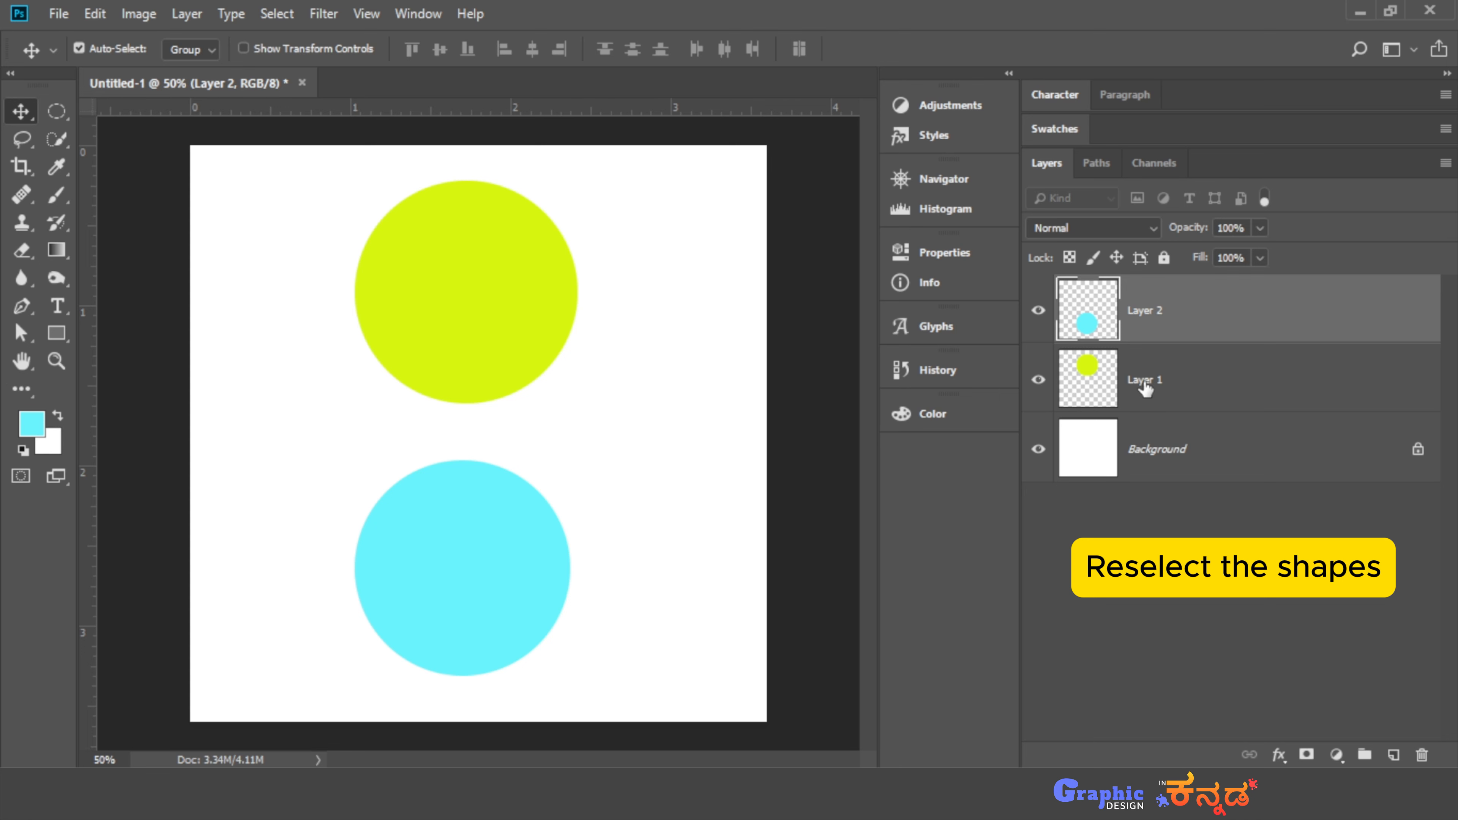
# Select Layer 1 and set the foreground color to a bright red
pyautogui.click(1171, 384)
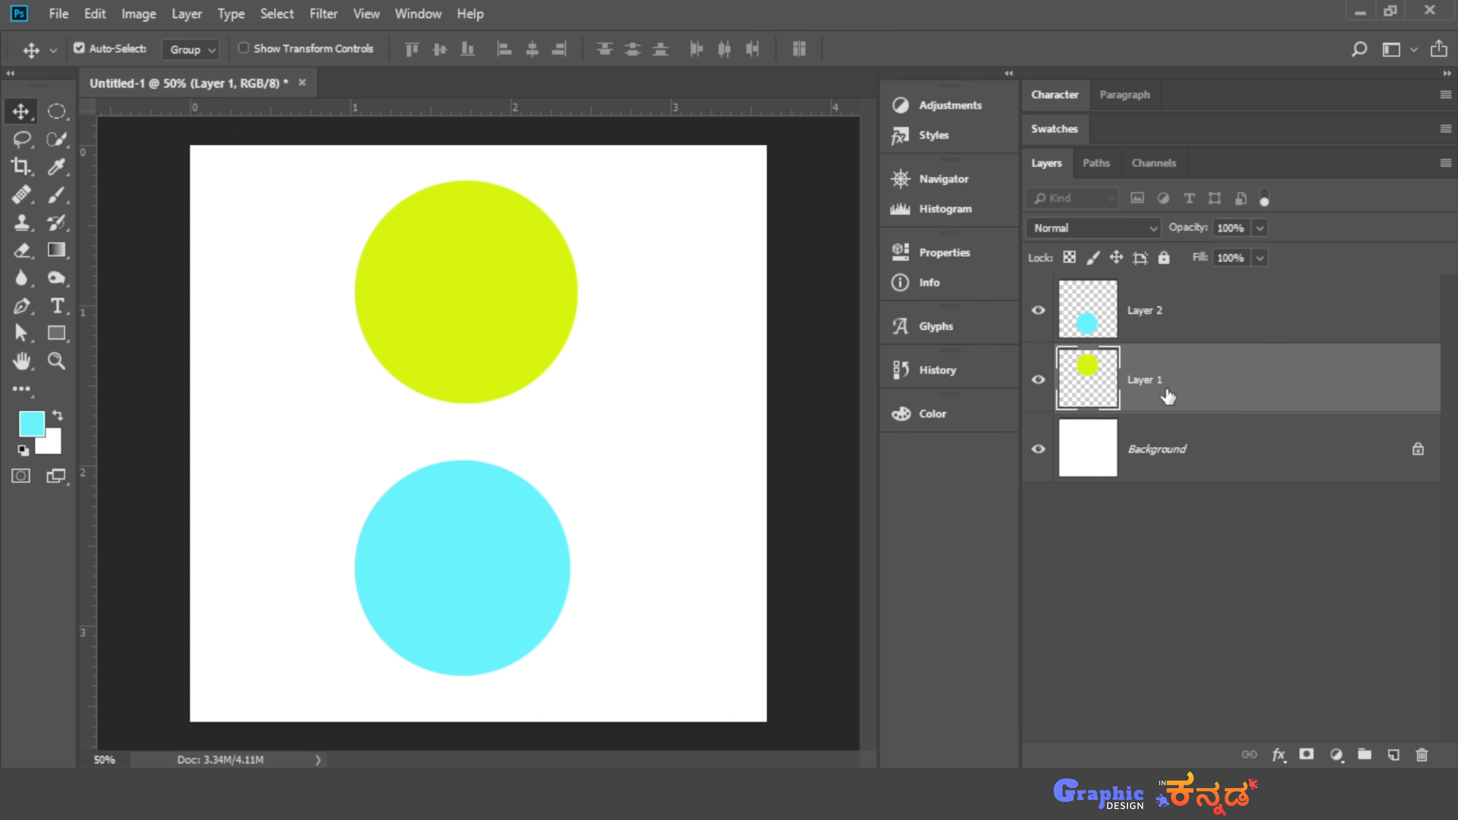
pyautogui.click(37, 426)
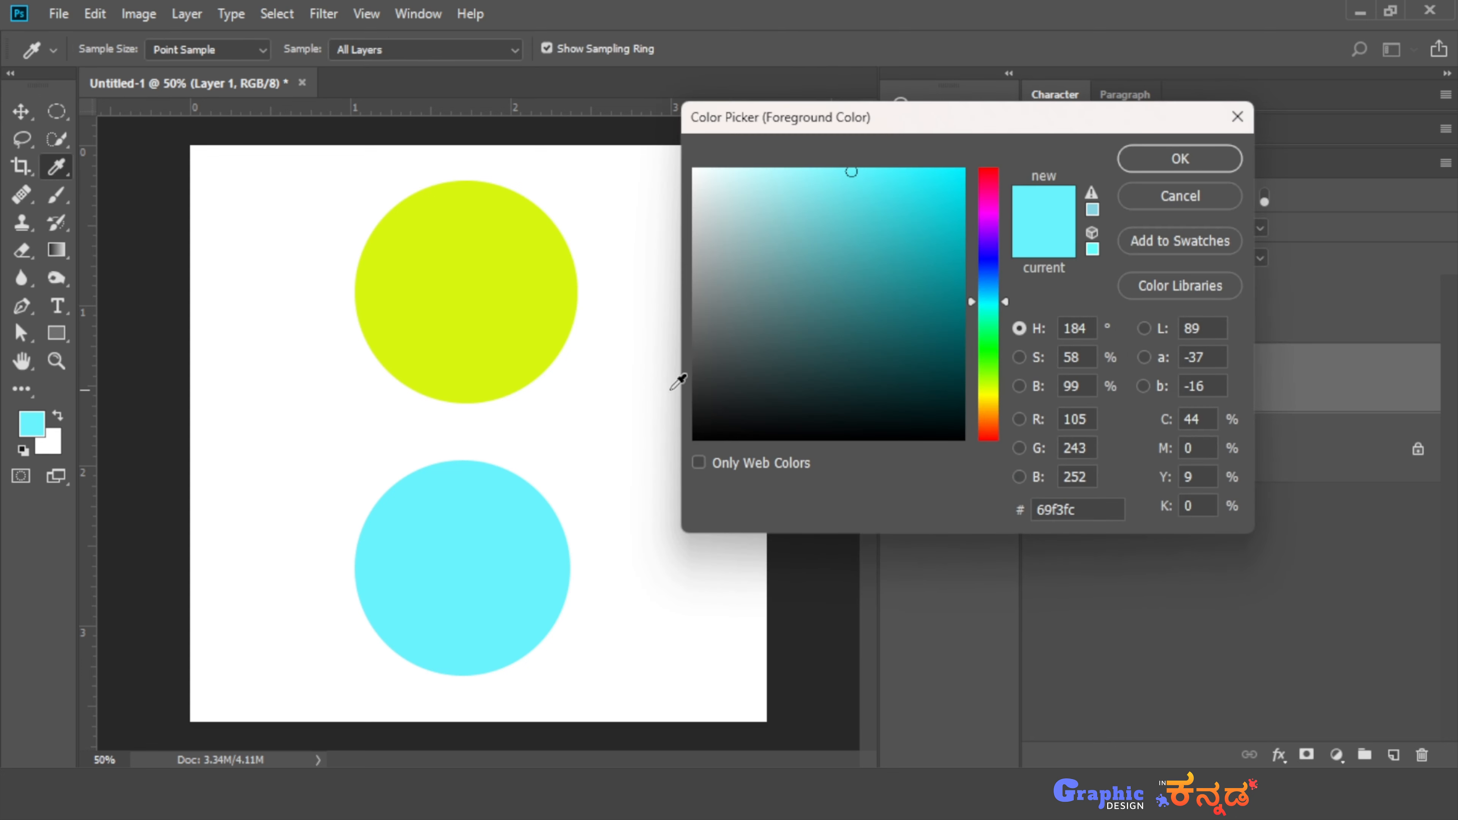
pyautogui.moveTo(988, 209); pyautogui.dragTo(986, 167)
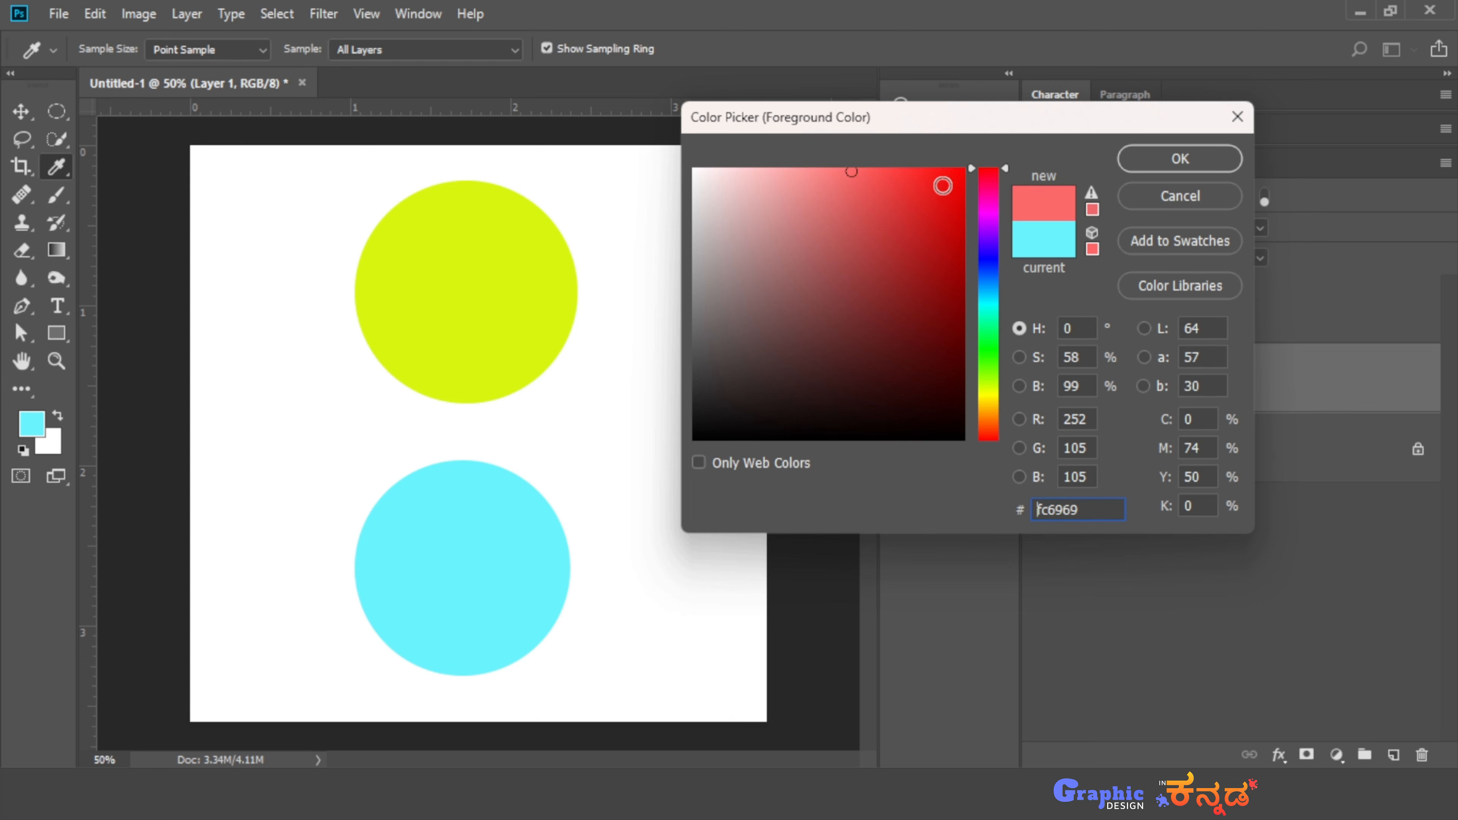
pyautogui.click(951, 184)
pyautogui.click(1170, 163)
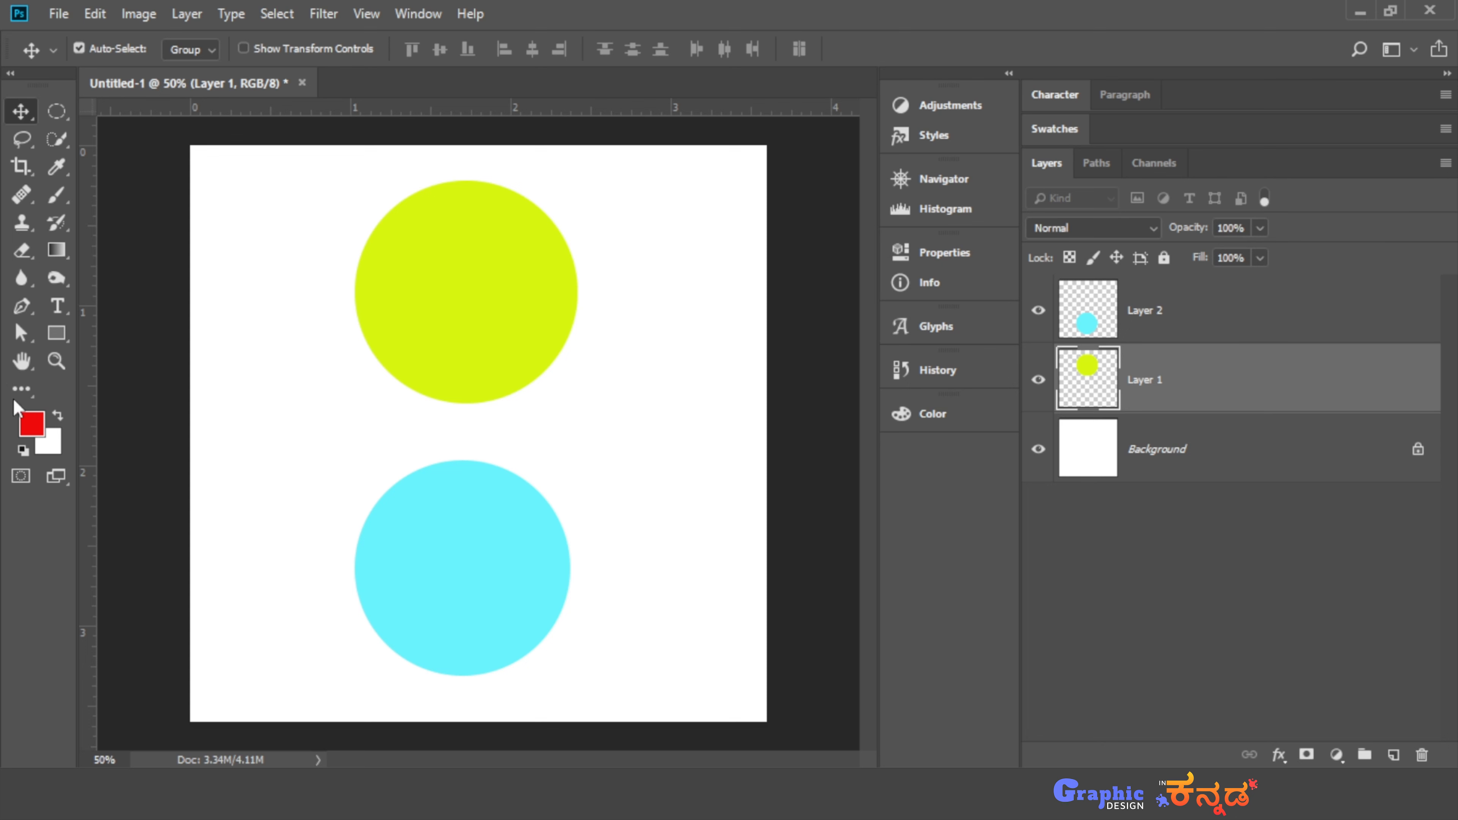
# Try filling Layer 1 with the foreground red without a selection, and undo the fill
pyautogui.hotkey('alt', 'Delete')
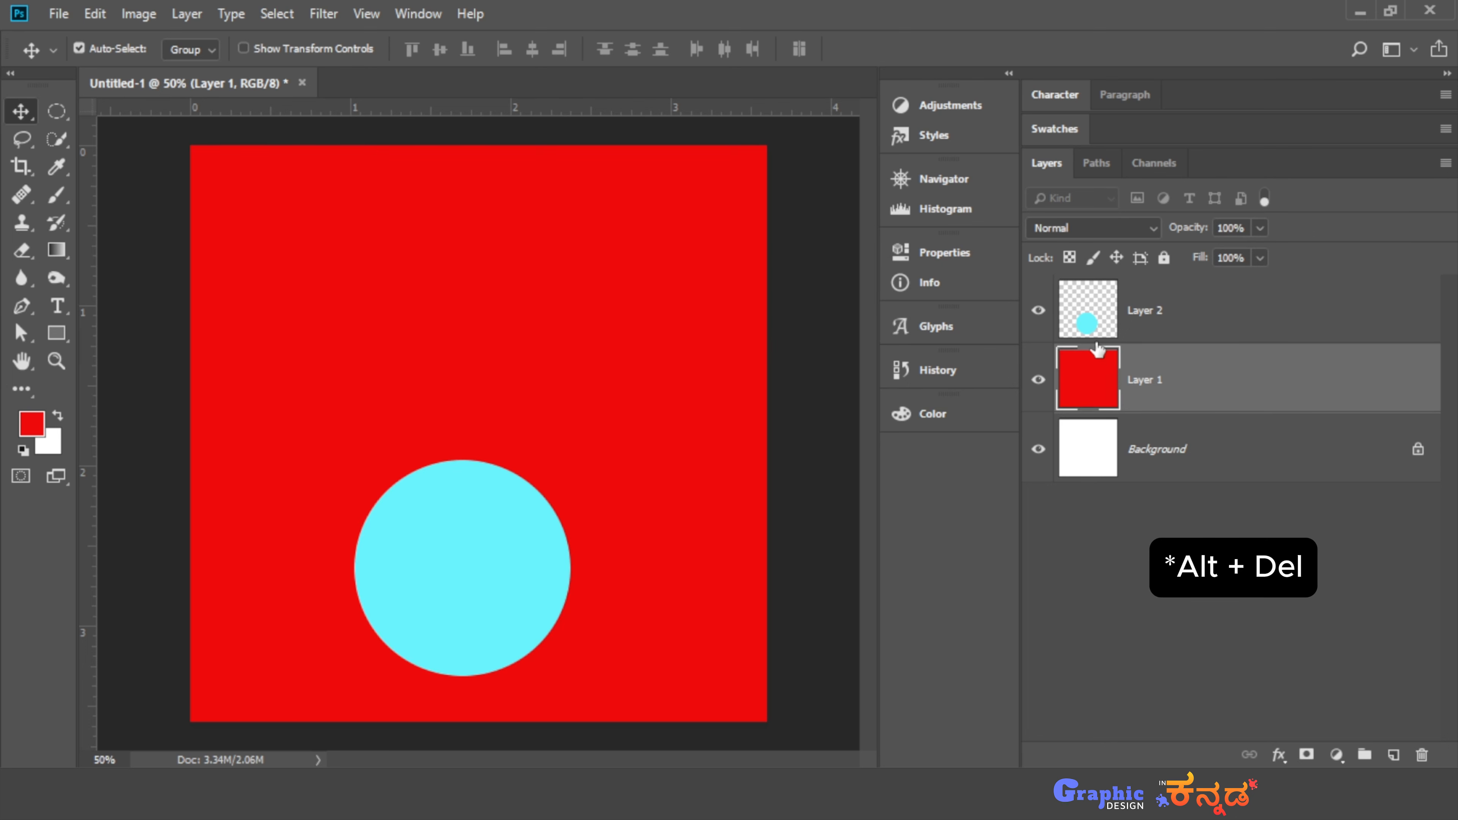
pyautogui.press('ctrl')
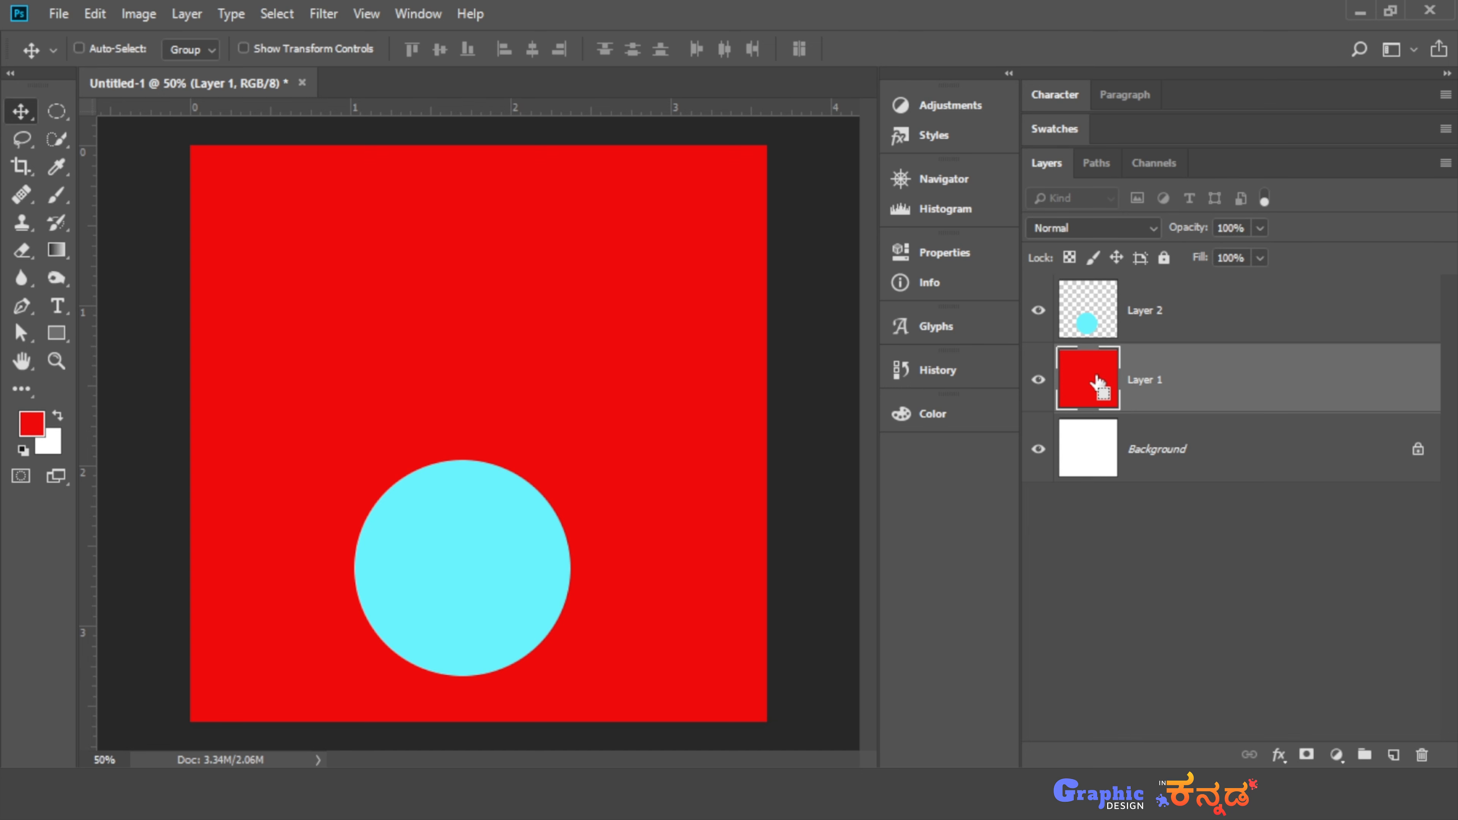
pyautogui.hotkey('ctrl', 'z')
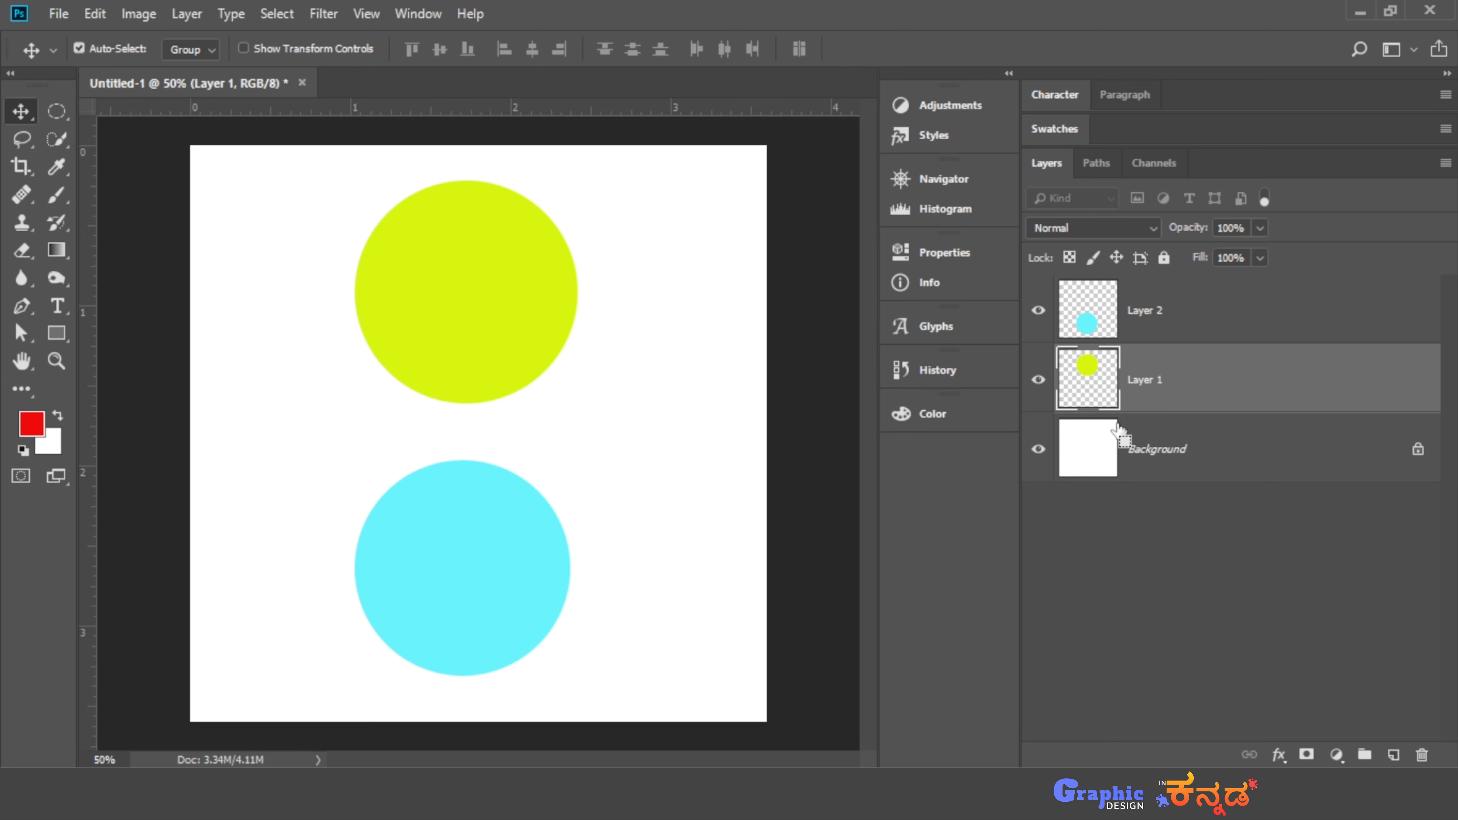
# Load Layer 1's yellow-green circle as a selection, fill it with the foreground red, and deselect
pyautogui.press('ctrl')
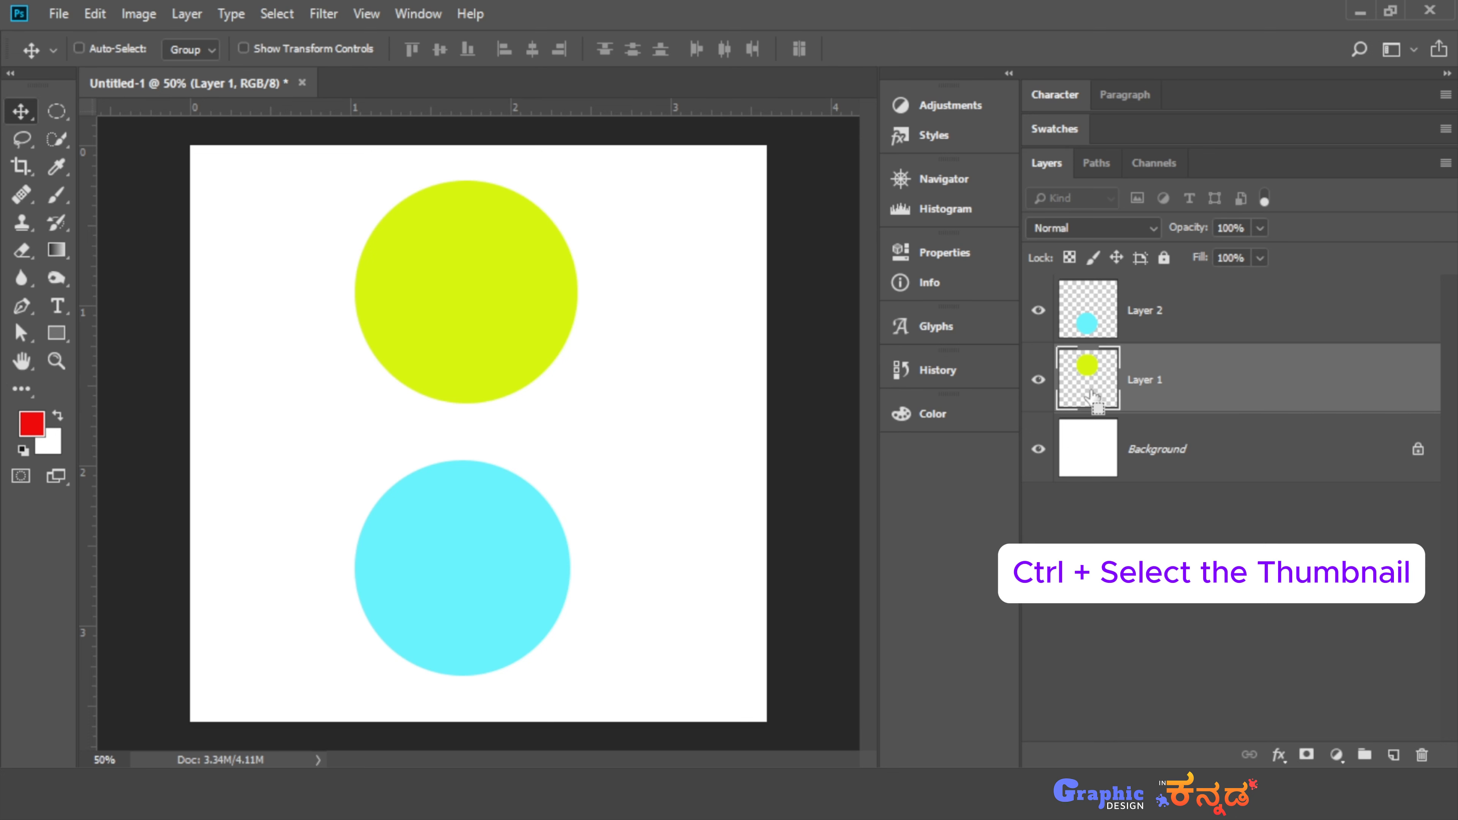
pyautogui.keyDown('ctrl'); pyautogui.click(1092, 397); pyautogui.keyUp('ctrl')
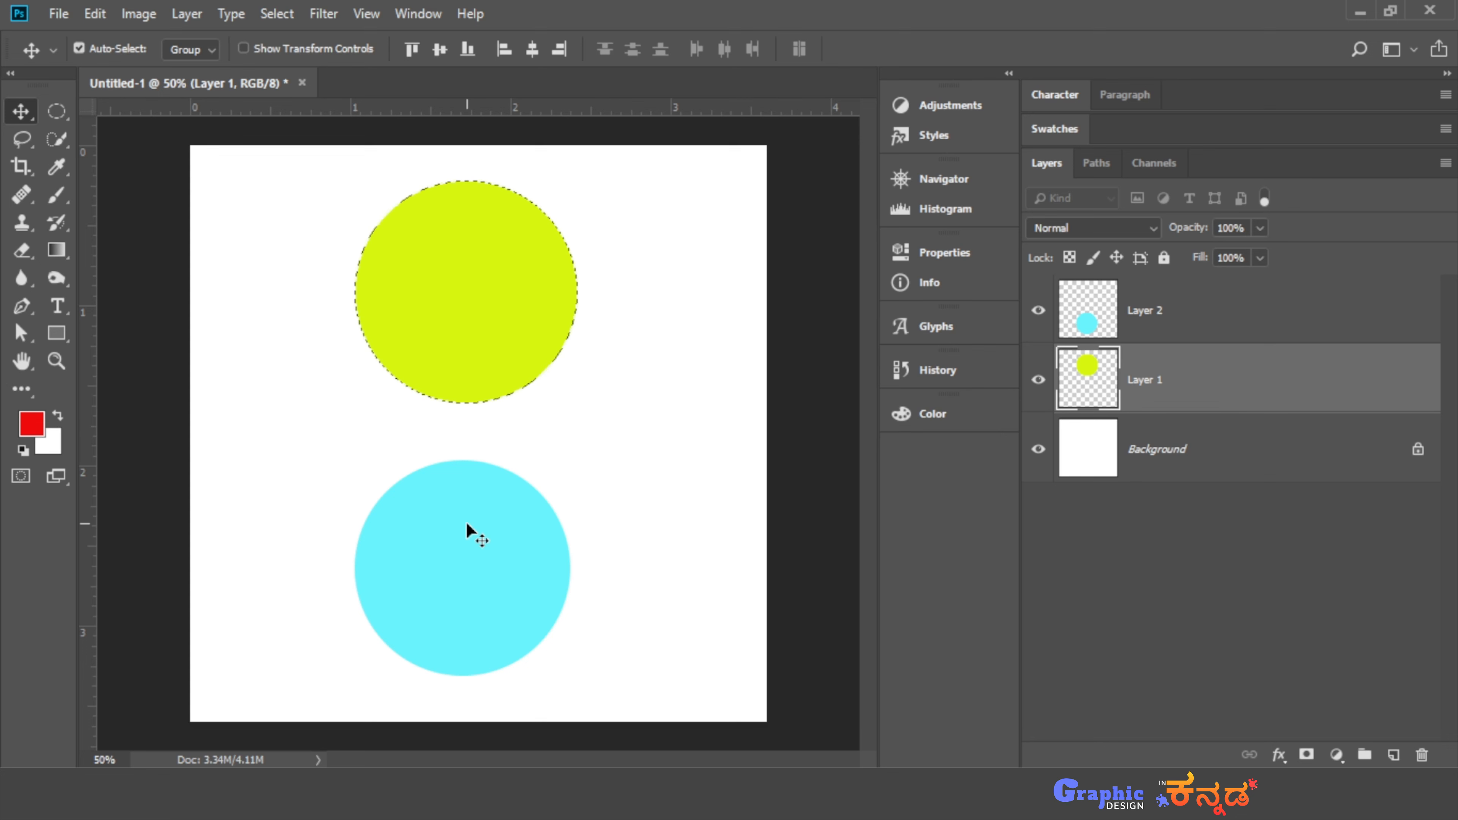
pyautogui.hotkey('alt', 'BackSpace')
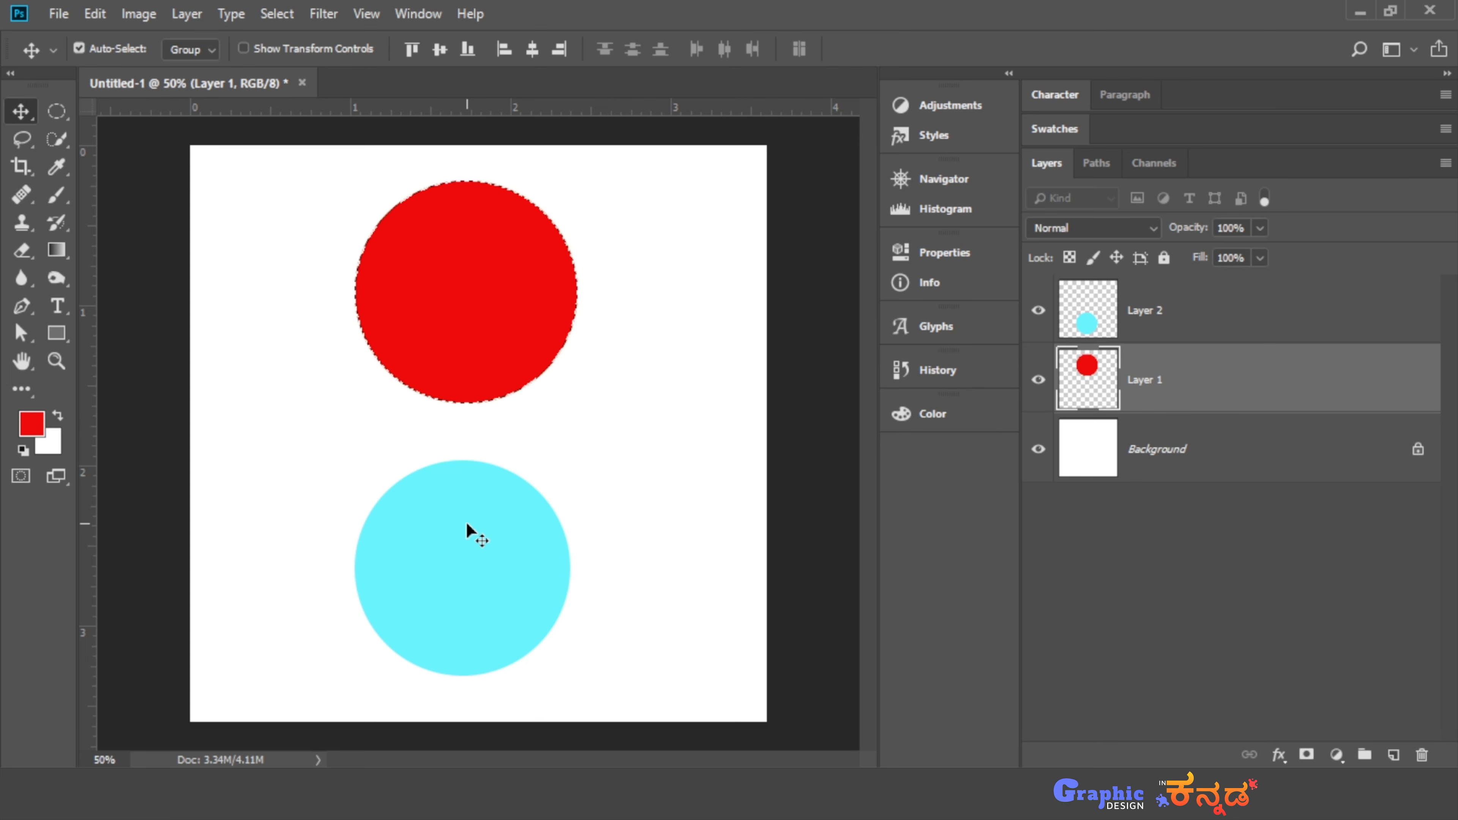
pyautogui.hotkey('ctrl', 'd')
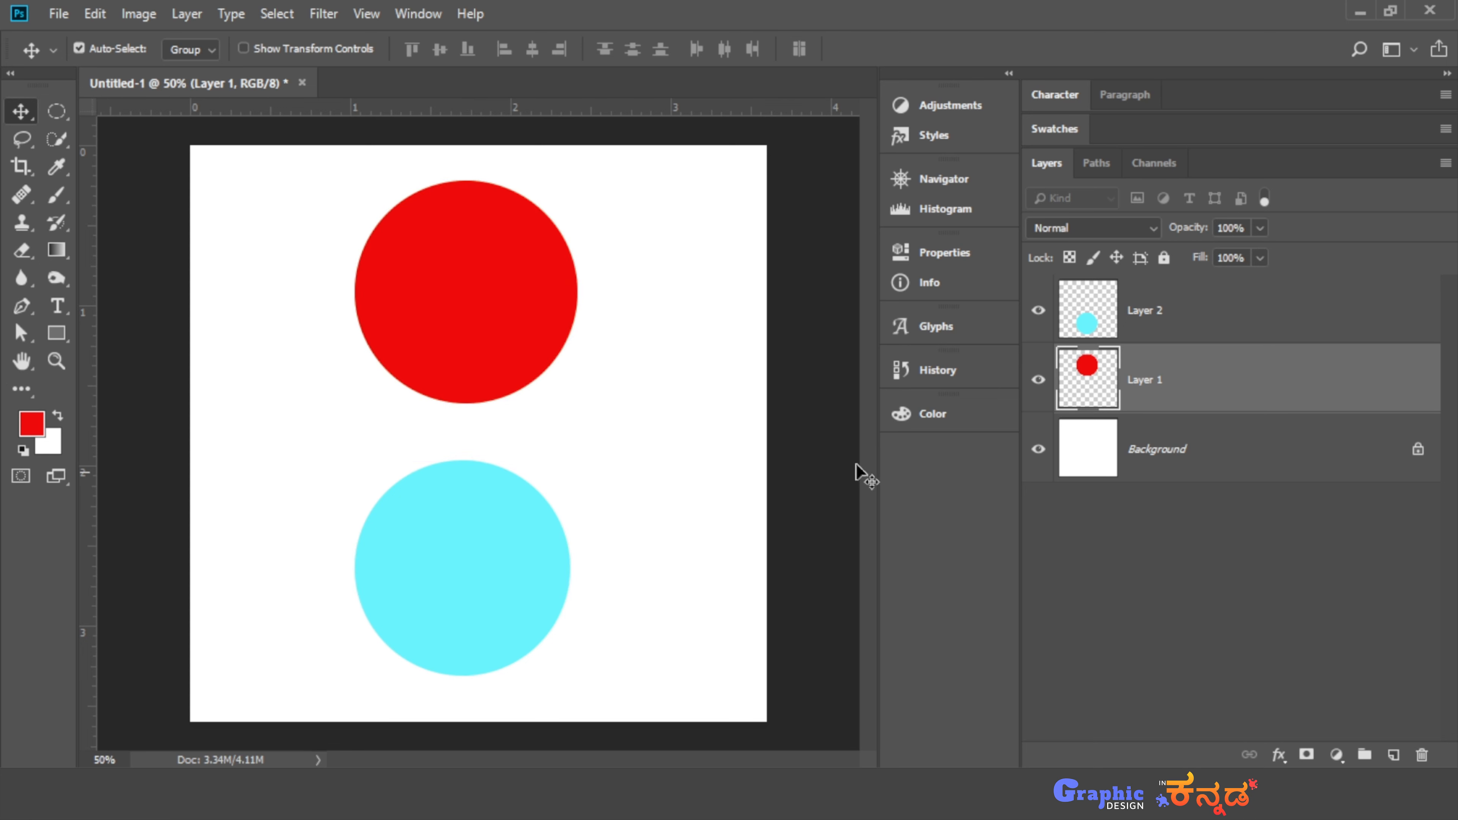
# Load Layer 2's cyan circle as a selection from its thumbnail, and clear the selection
pyautogui.click(1114, 326)
pyautogui.press('ctrl')
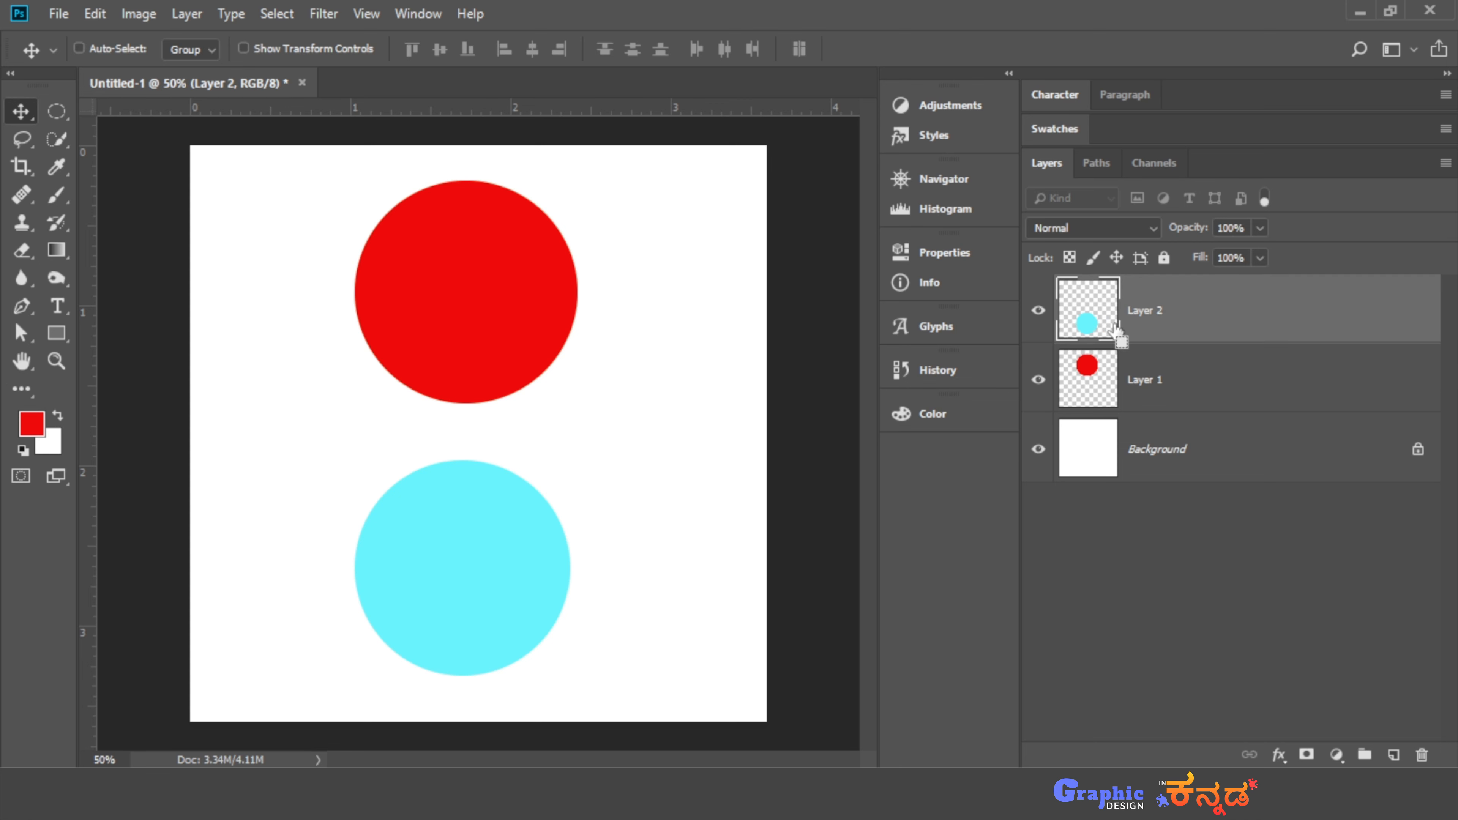
pyautogui.keyDown('ctrl'); pyautogui.click(1087, 326); pyautogui.keyUp('ctrl')
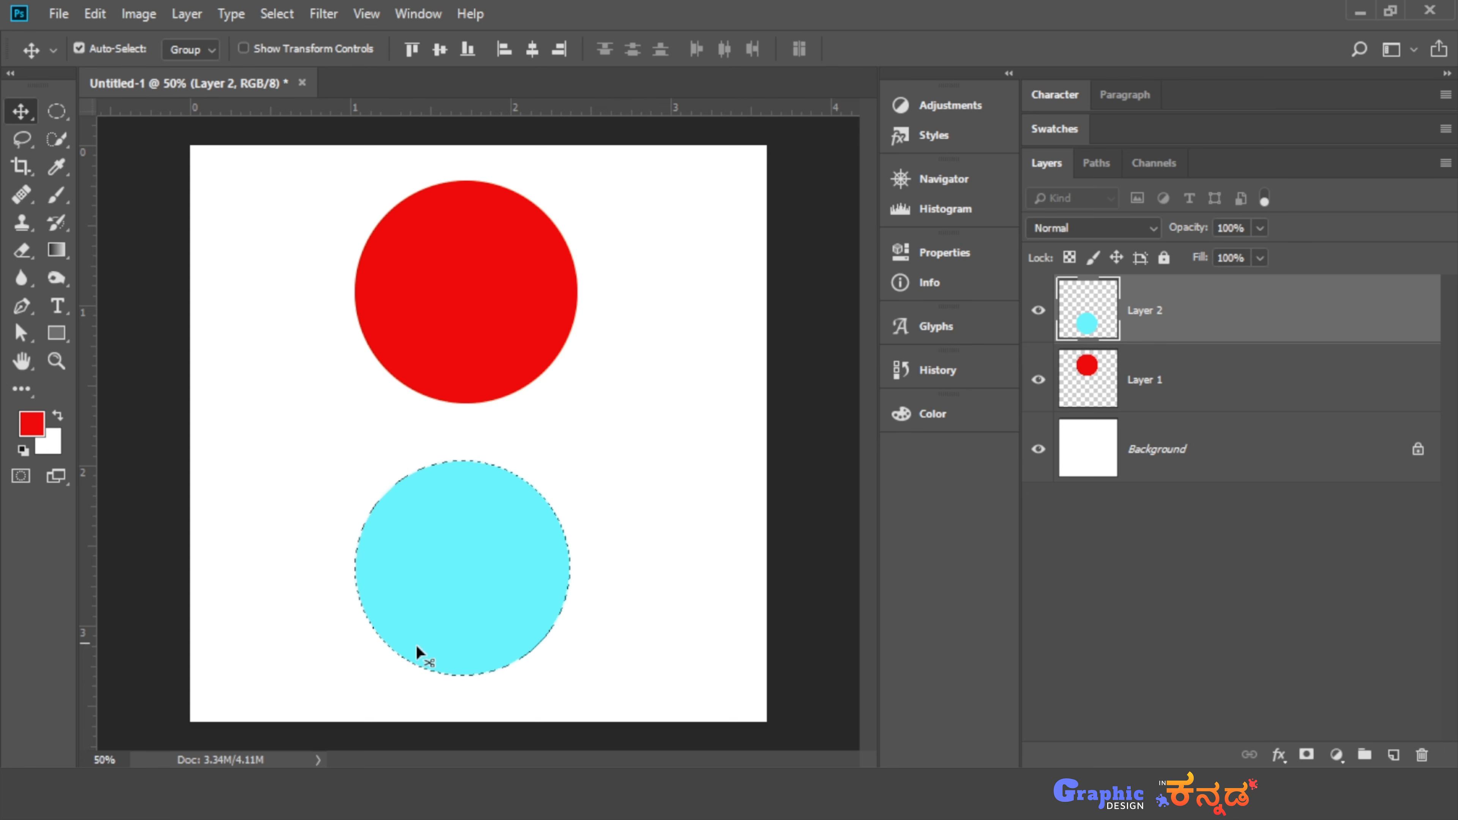
pyautogui.hotkey('ctrl', 'd')
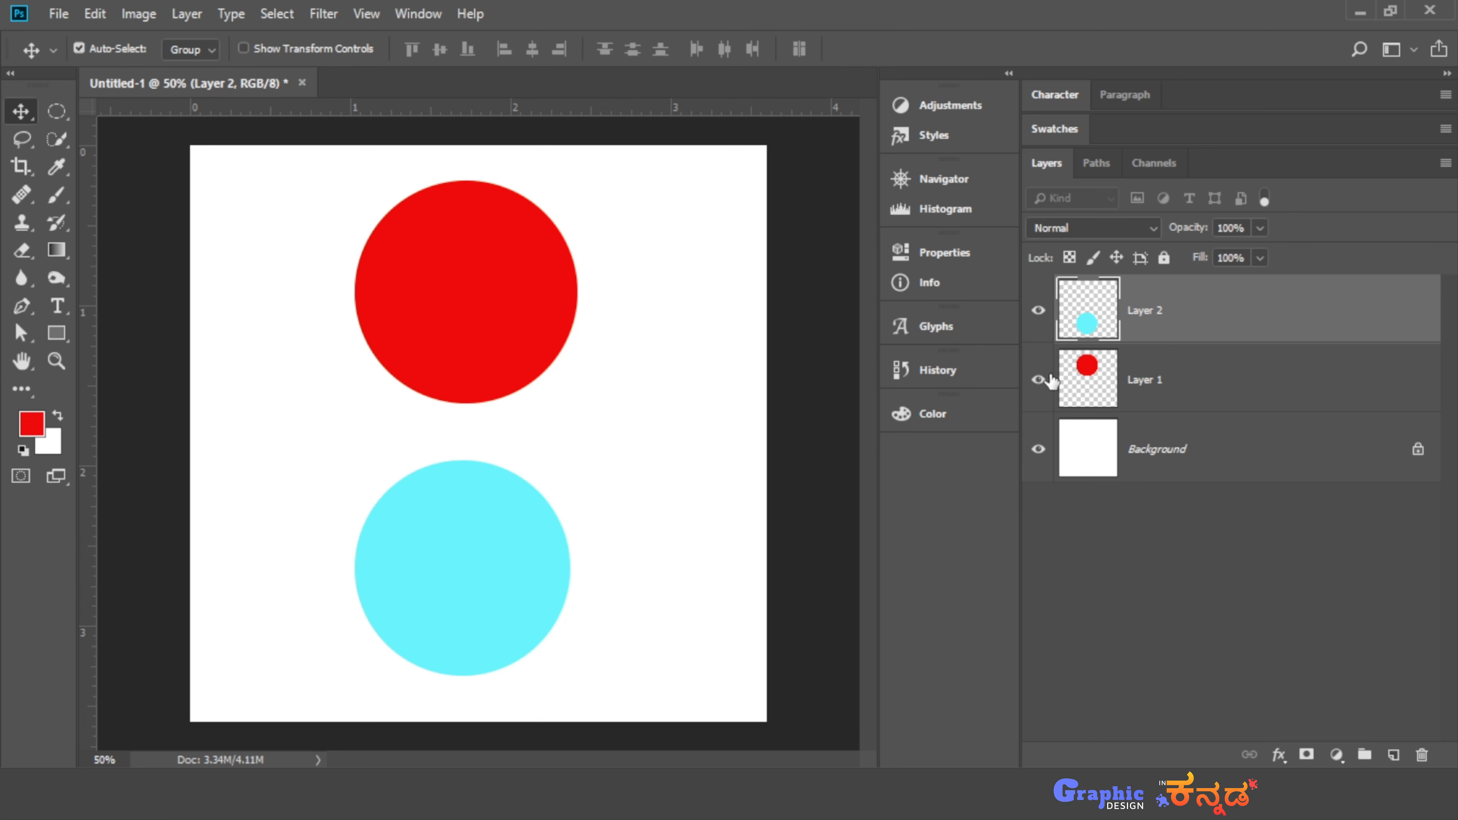
# Select the cyan circle on Layer 2 with Select Pixels, and leave no layer active
pyautogui.rightClick(1084, 324)
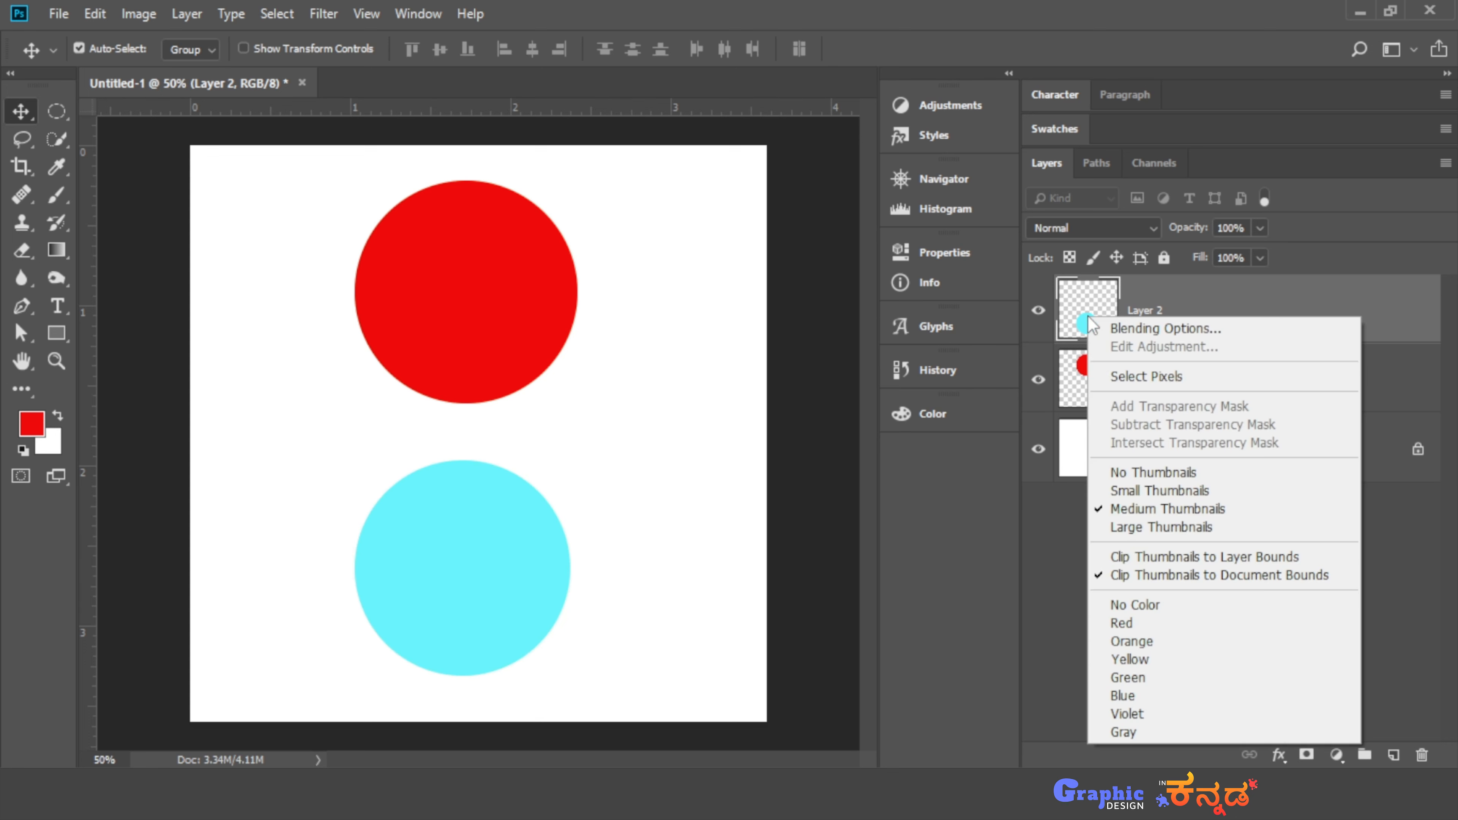
pyautogui.click(1154, 377)
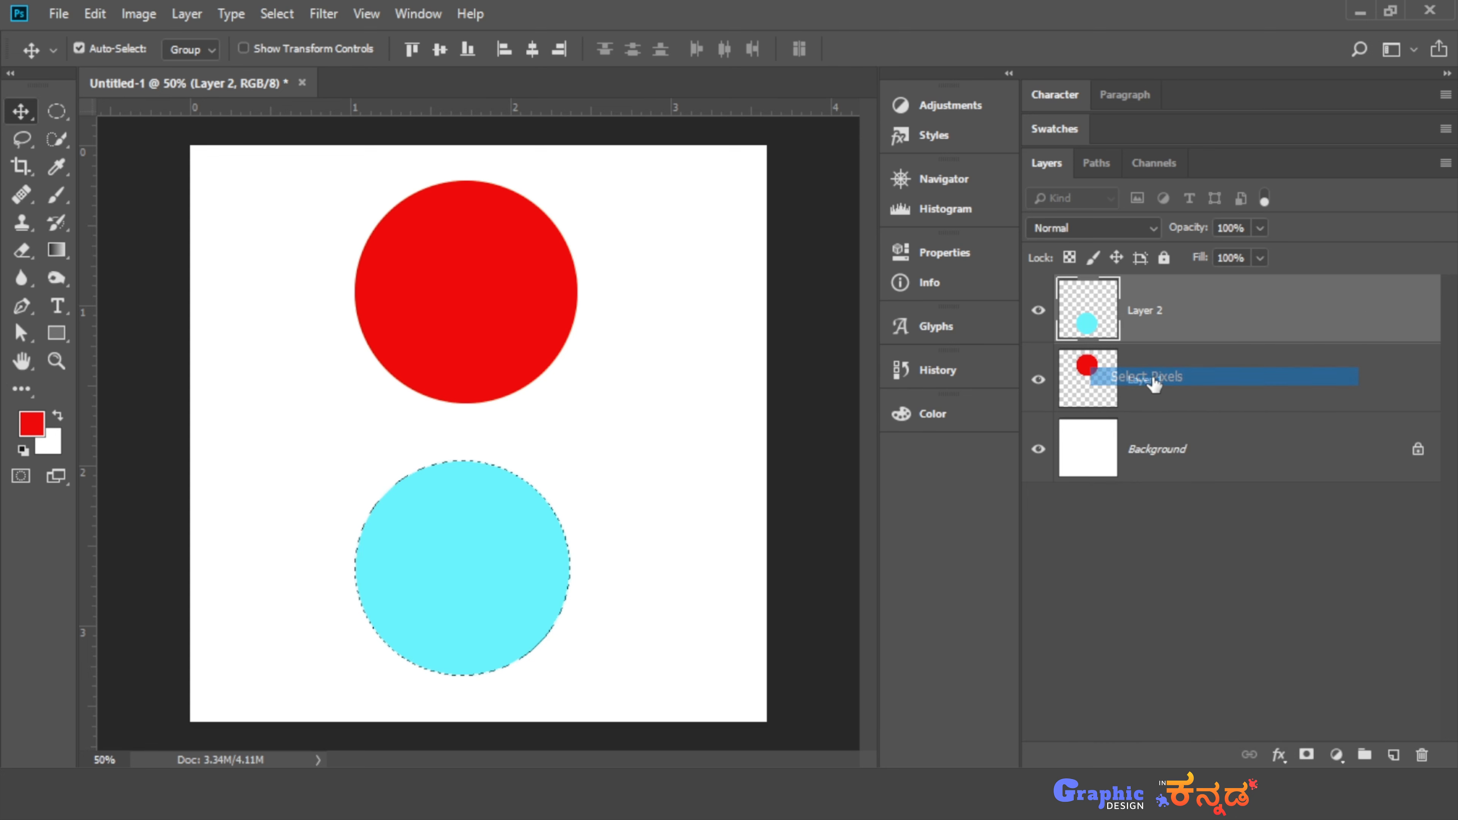
pyautogui.click(1172, 549)
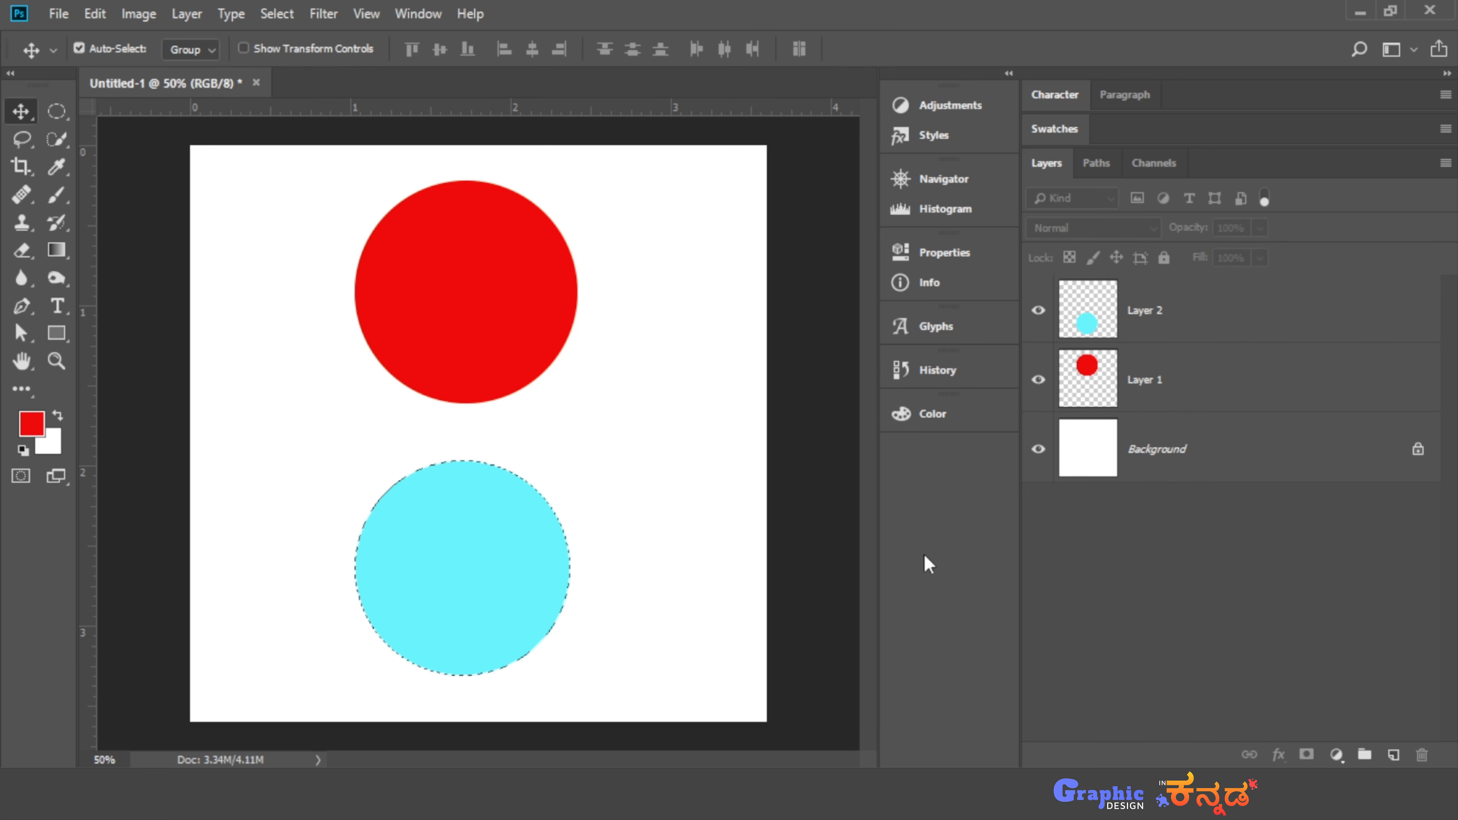
# Change the foreground color from red to a bright green
pyautogui.click(32, 432)
pyautogui.click(988, 348)
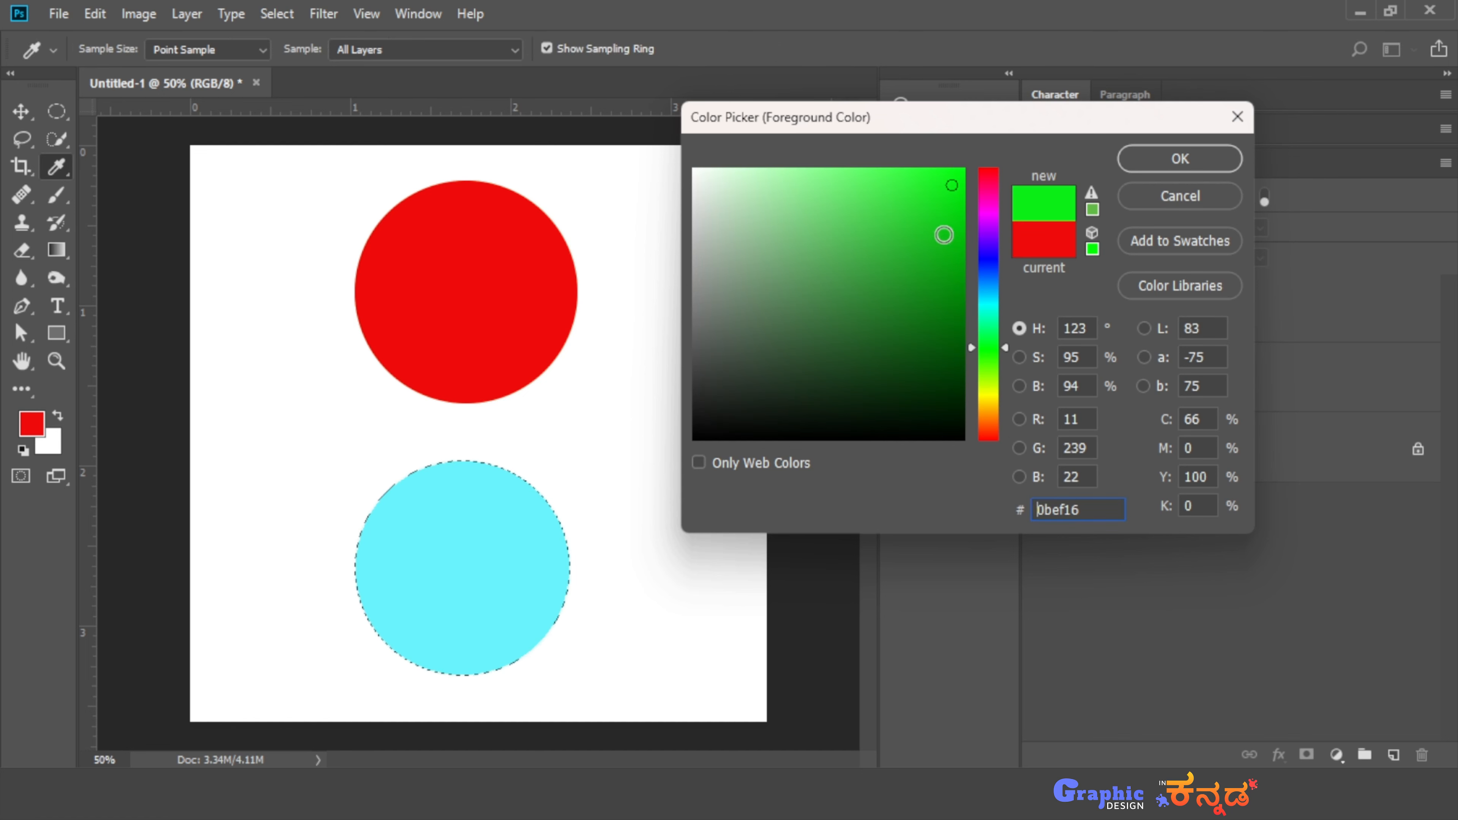
pyautogui.moveTo(948, 222); pyautogui.dragTo(956, 217)
pyautogui.press('v')
pyautogui.click(1179, 163)
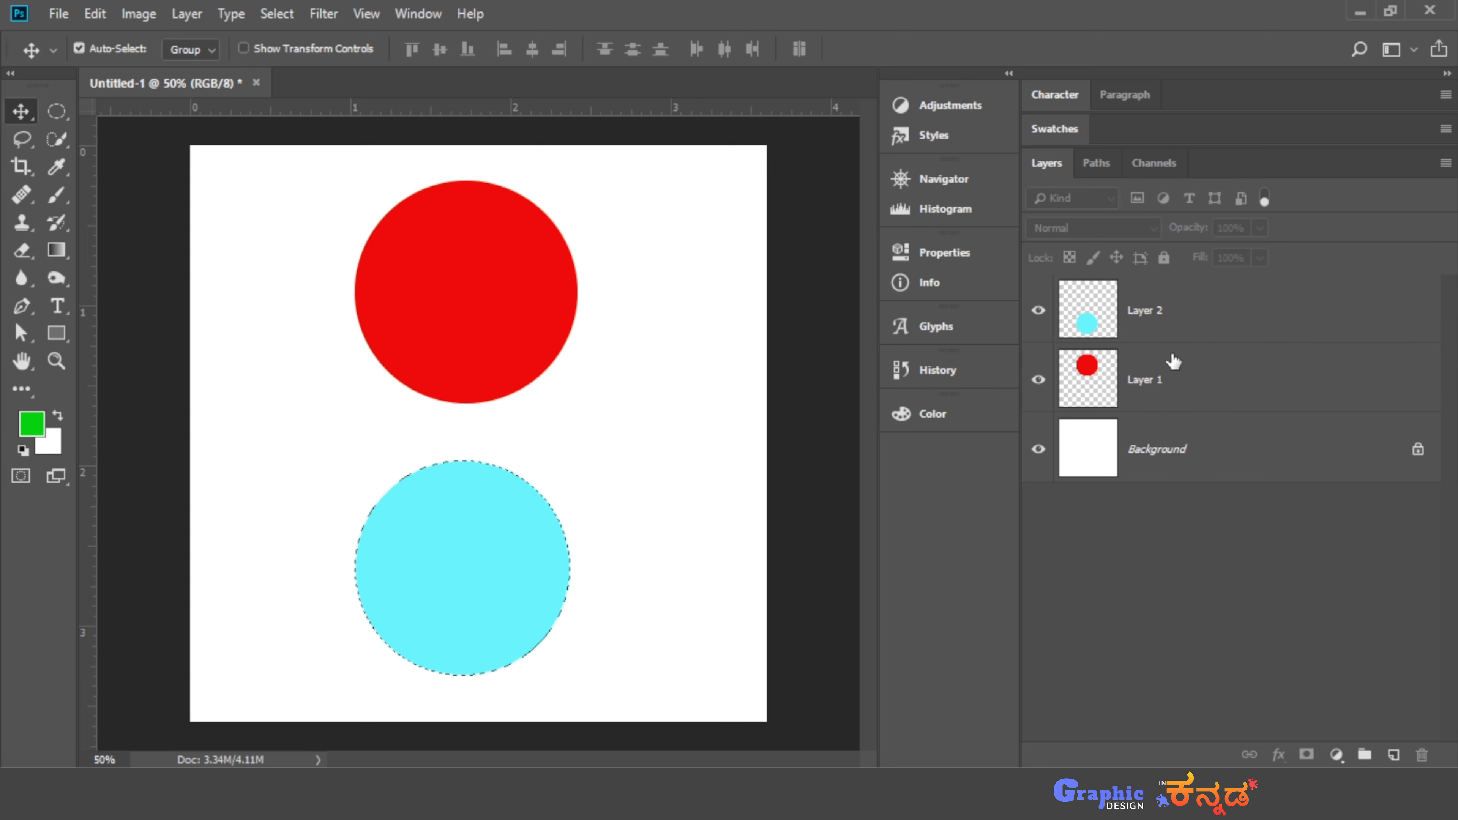
# Fill the selected circle on Layer 2 with the foreground green, and deselect
pyautogui.click(1223, 335)
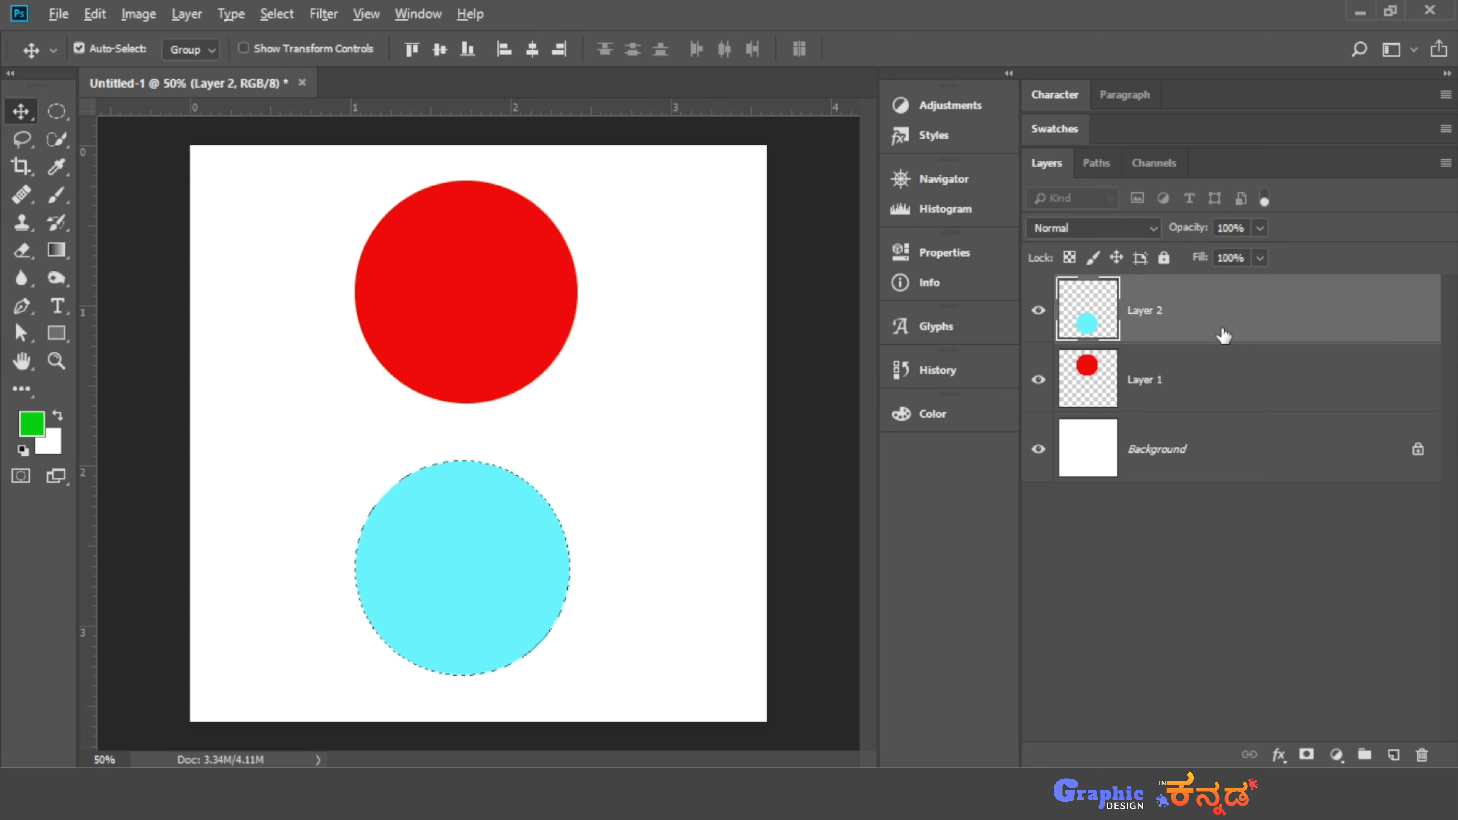
pyautogui.hotkey('alt', 'BackSpace')
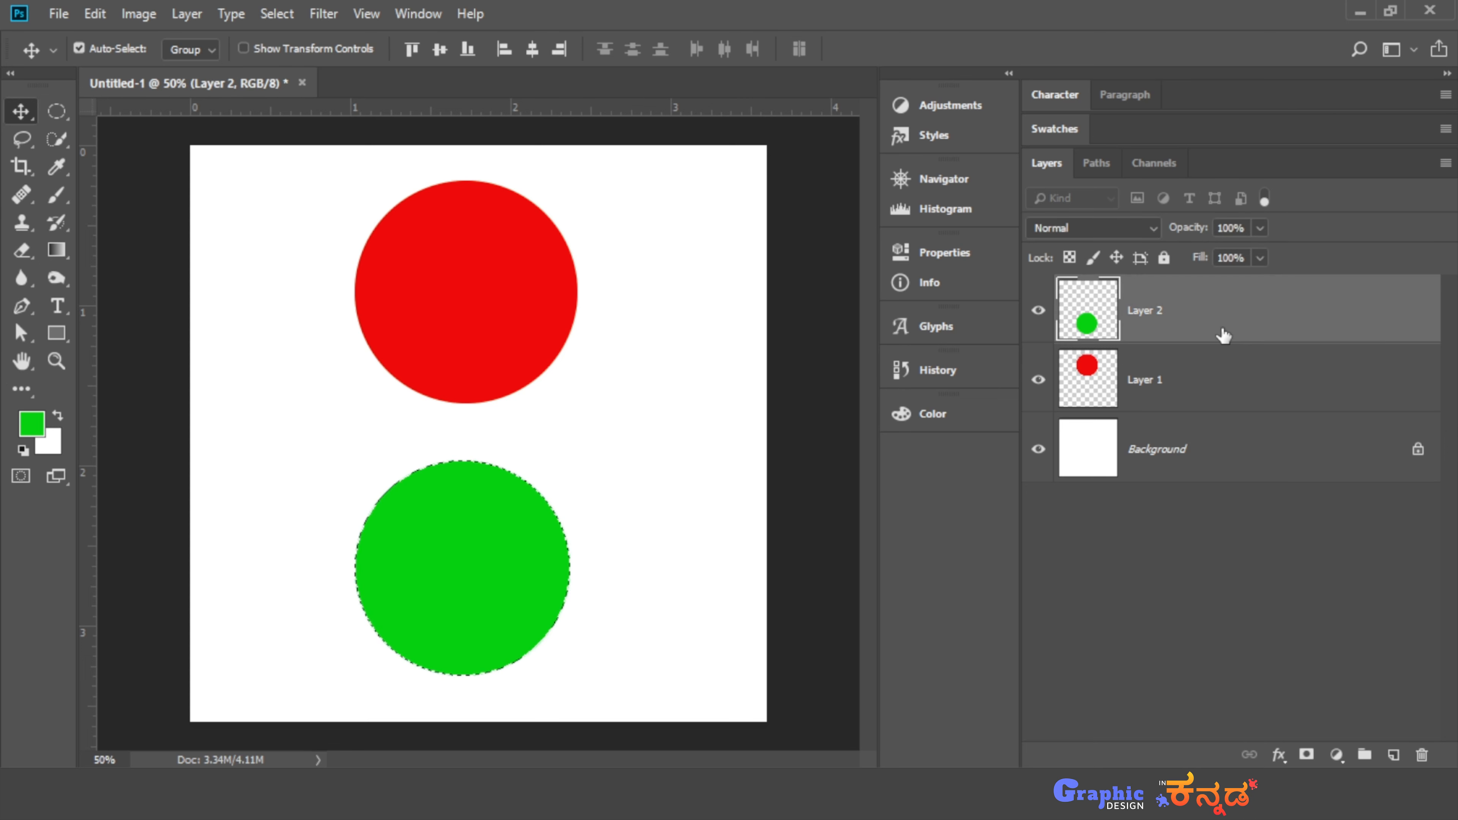
pyautogui.hotkey('ctrl', 'd')
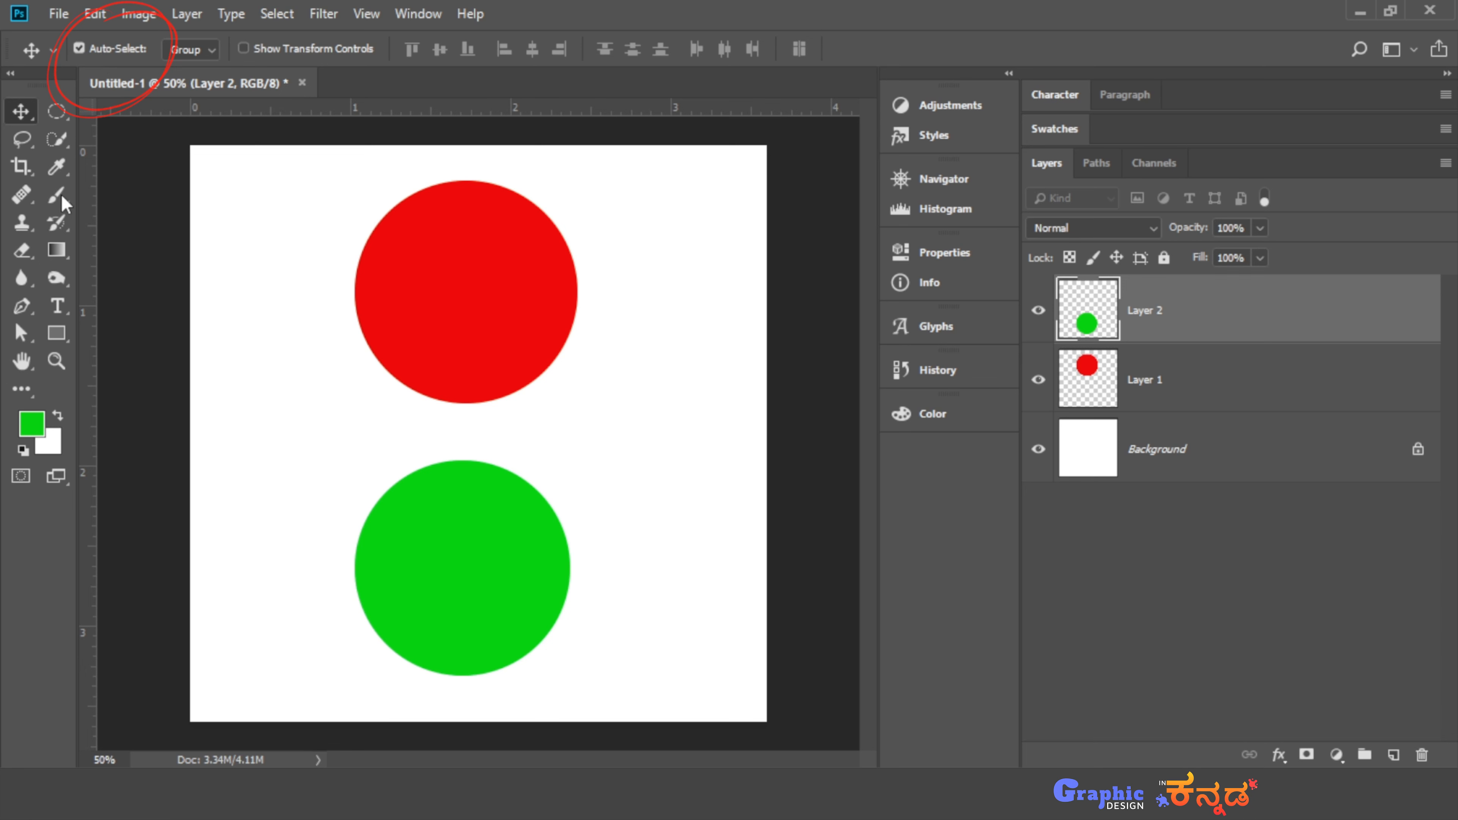
# With the Move tool's Auto-Select off, shift Layer 2's green circle down and left, and Layer 1's red circle down and right
pyautogui.click(57, 119)
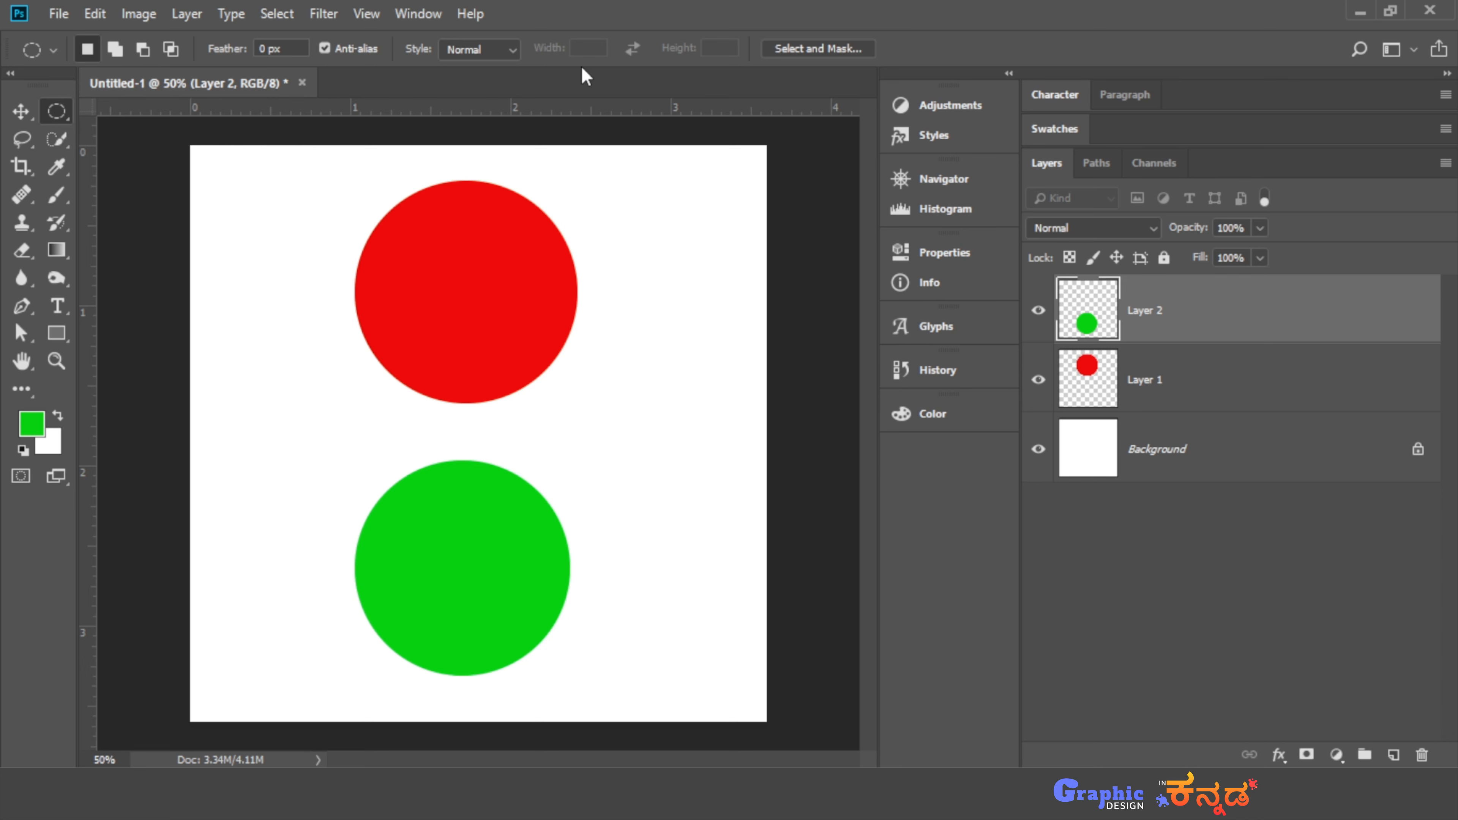
pyautogui.click(21, 111)
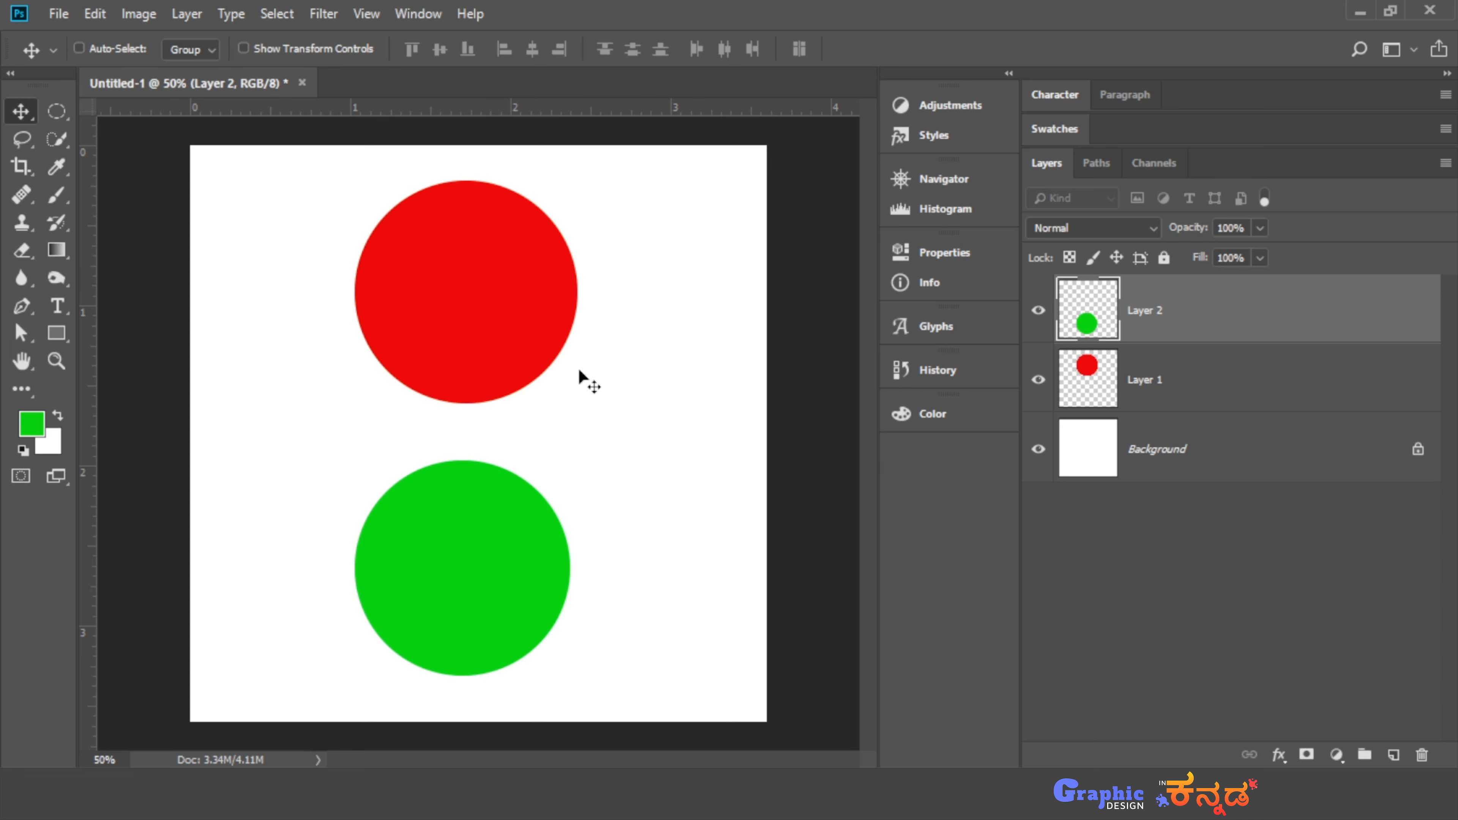
pyautogui.moveTo(503, 283); pyautogui.dragTo(418, 299)
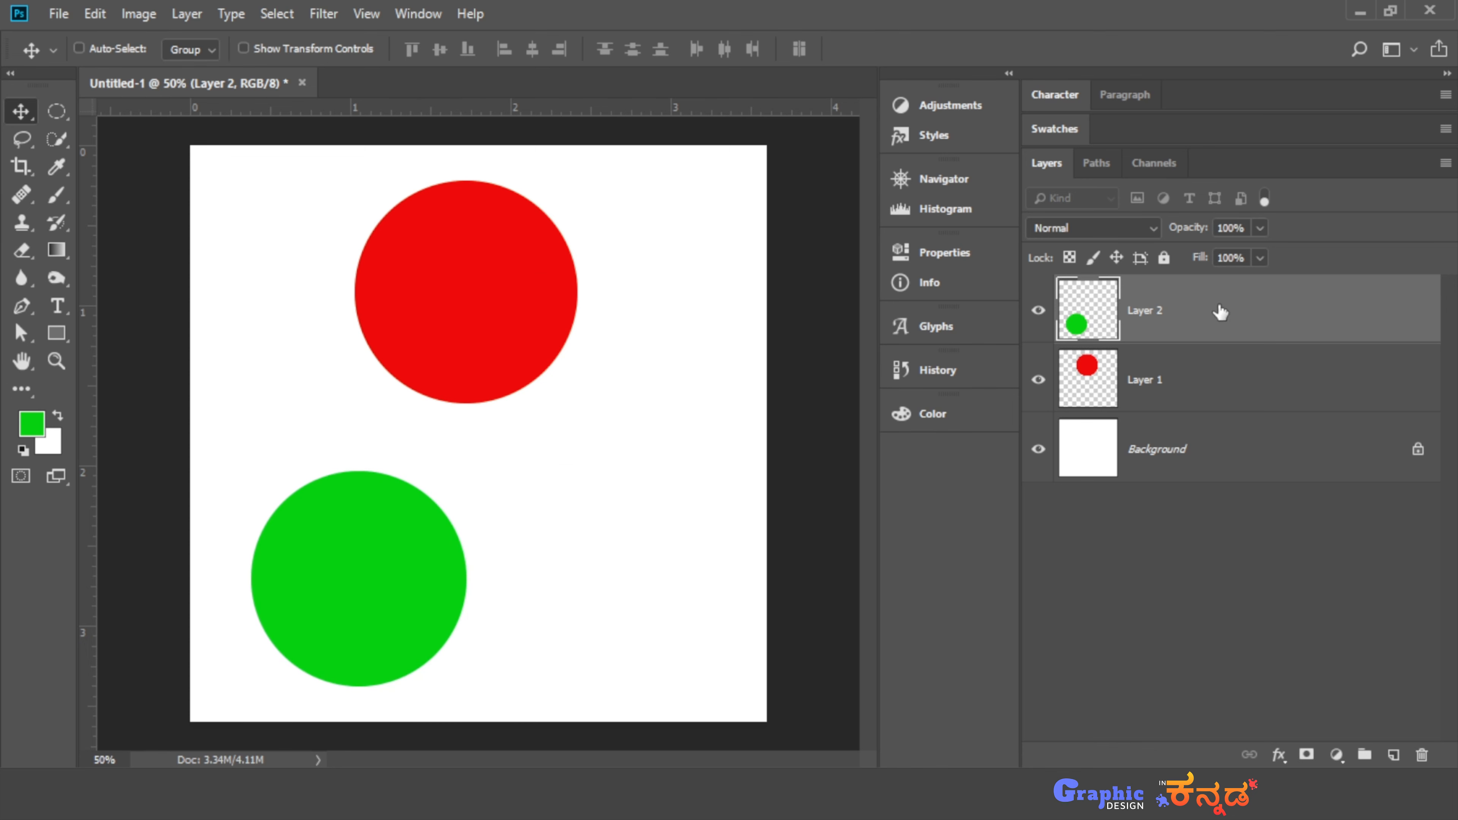
pyautogui.moveTo(715, 267); pyautogui.dragTo(769, 235)
pyautogui.moveTo(399, 561); pyautogui.dragTo(391, 561)
pyautogui.click(1222, 400)
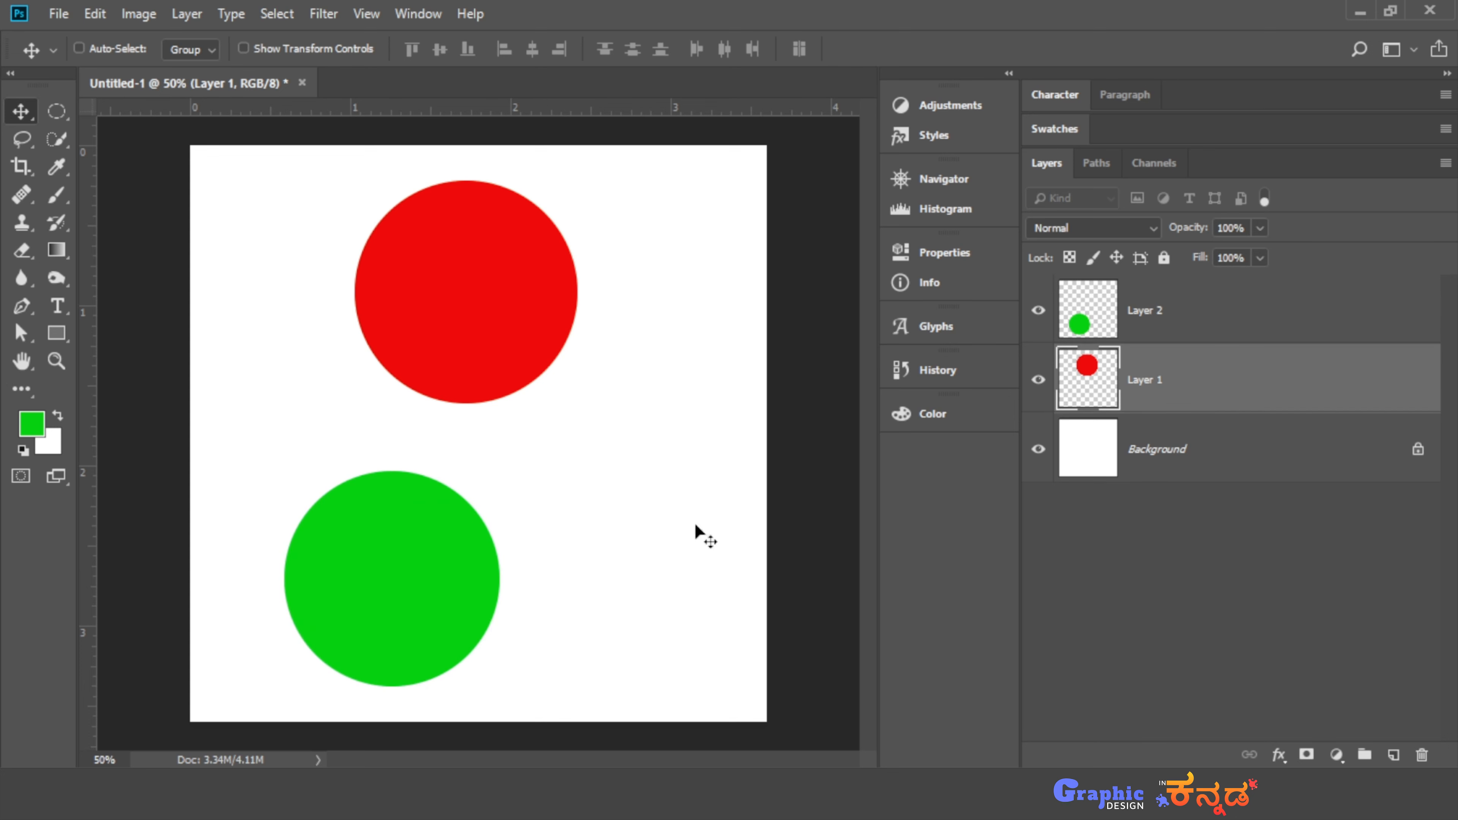
pyautogui.moveTo(700, 530); pyautogui.dragTo(669, 513)
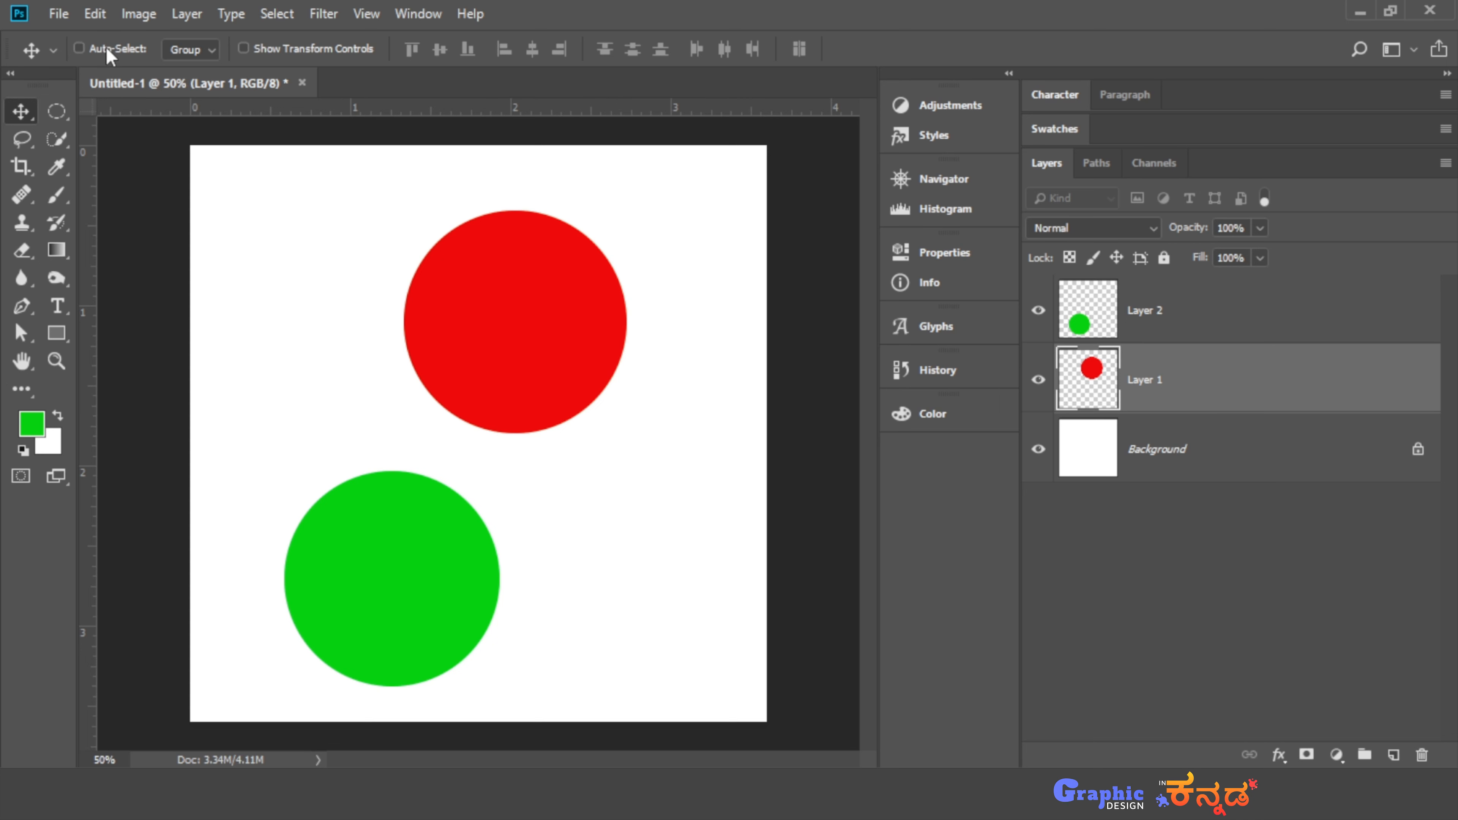
# Turn Auto-Select back on, and move the red circle up and left and the green circle right to stack them
pyautogui.moveTo(565, 329); pyautogui.dragTo(492, 286)
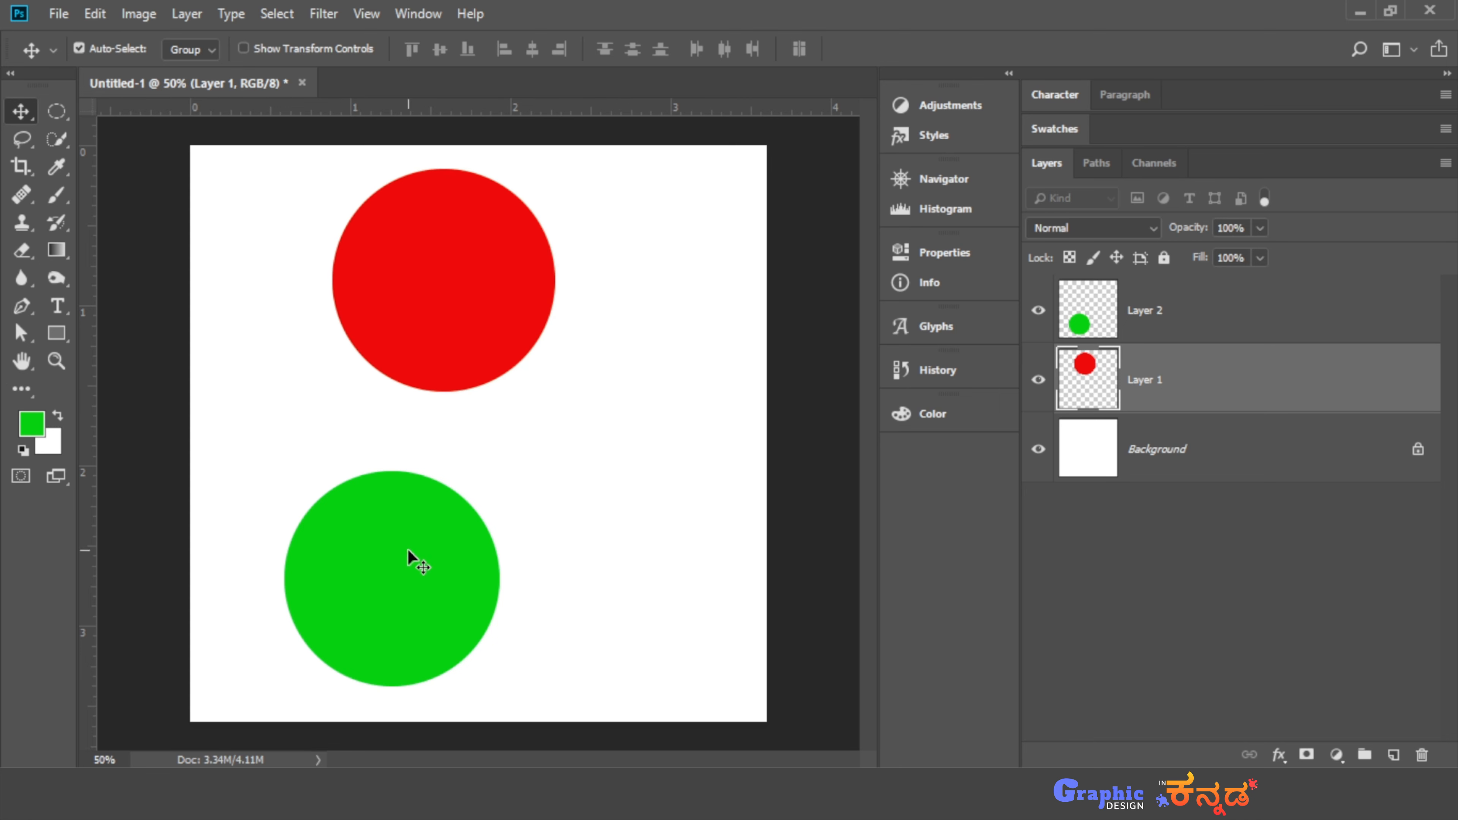
pyautogui.moveTo(408, 548); pyautogui.dragTo(474, 562)
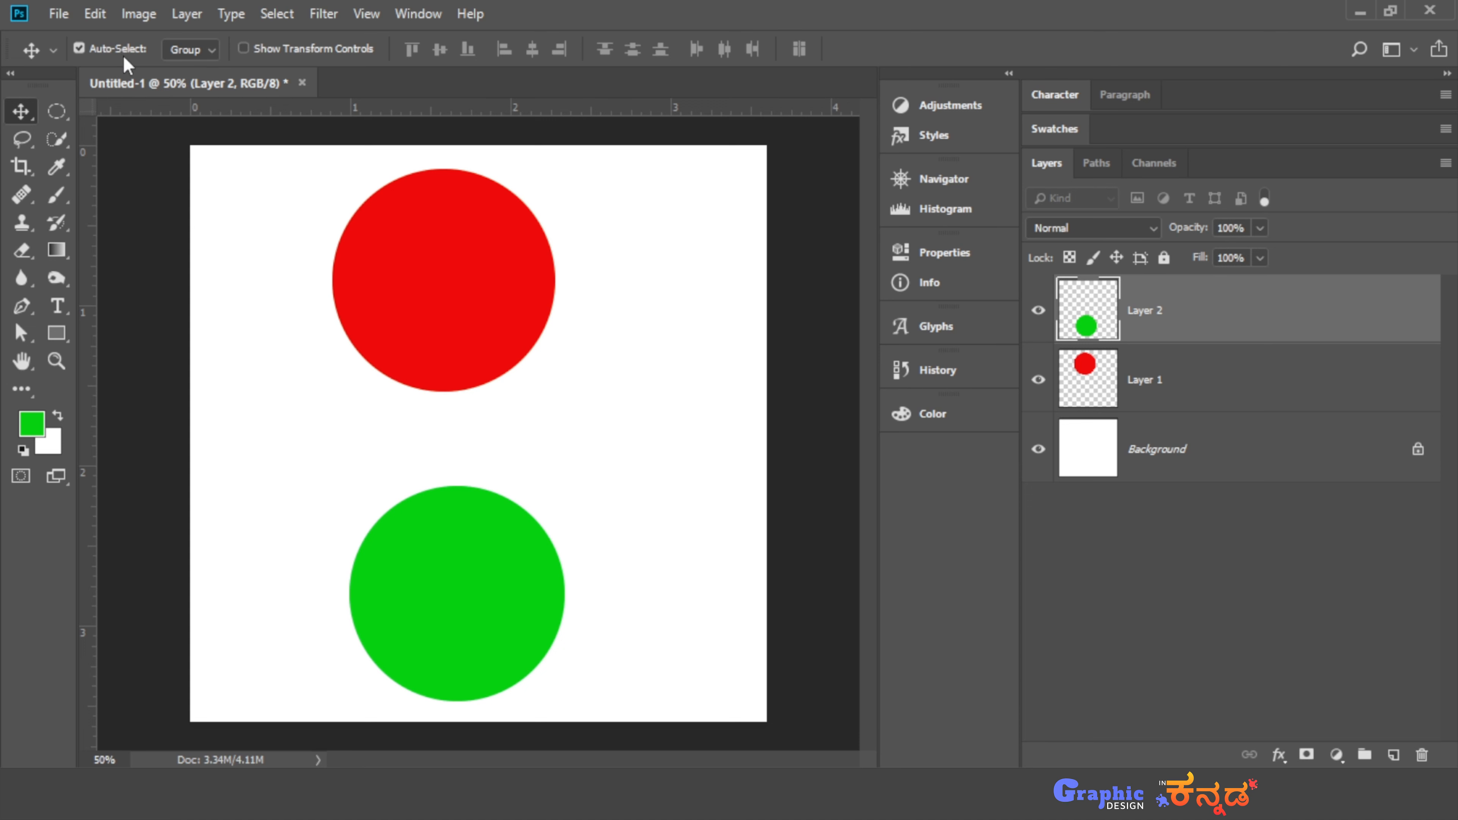
# Reset the default colors, expand the swatches, and choose light blue 5aced8 as the new foreground color
pyautogui.press('d')
pyautogui.click(1056, 129)
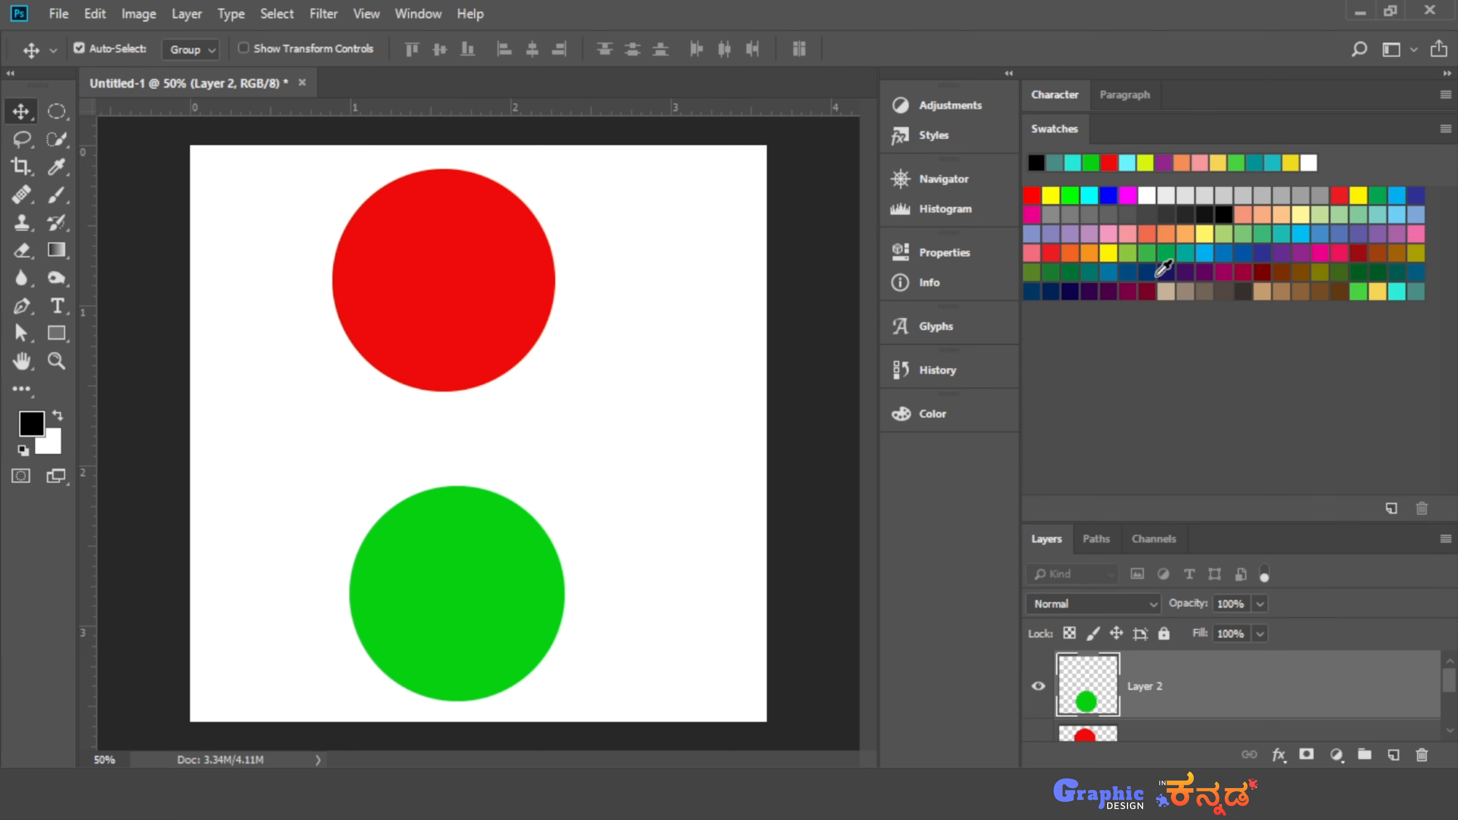
pyautogui.press('i')
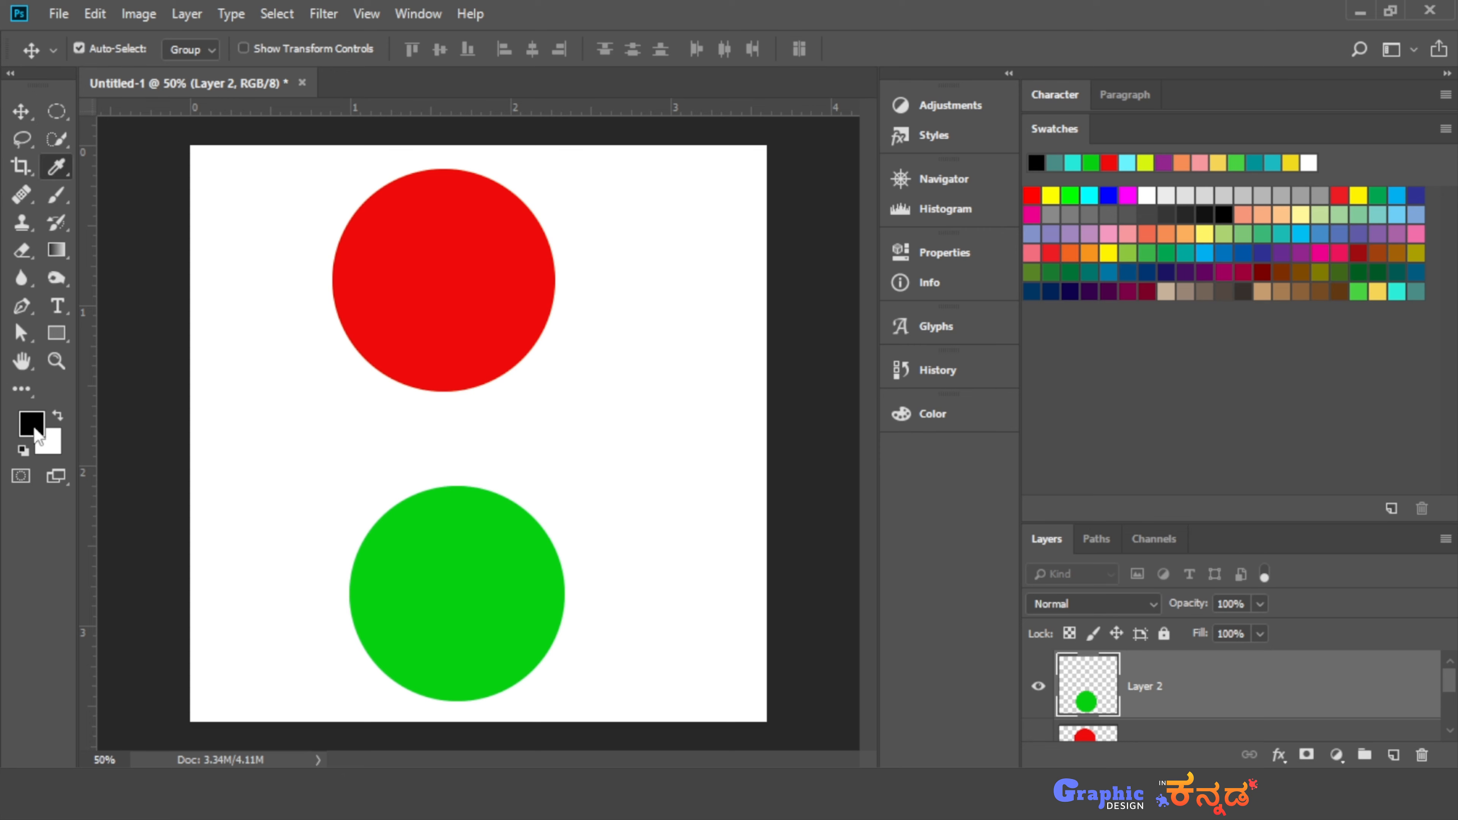
pyautogui.click(34, 425)
pyautogui.moveTo(990, 335); pyautogui.dragTo(993, 301)
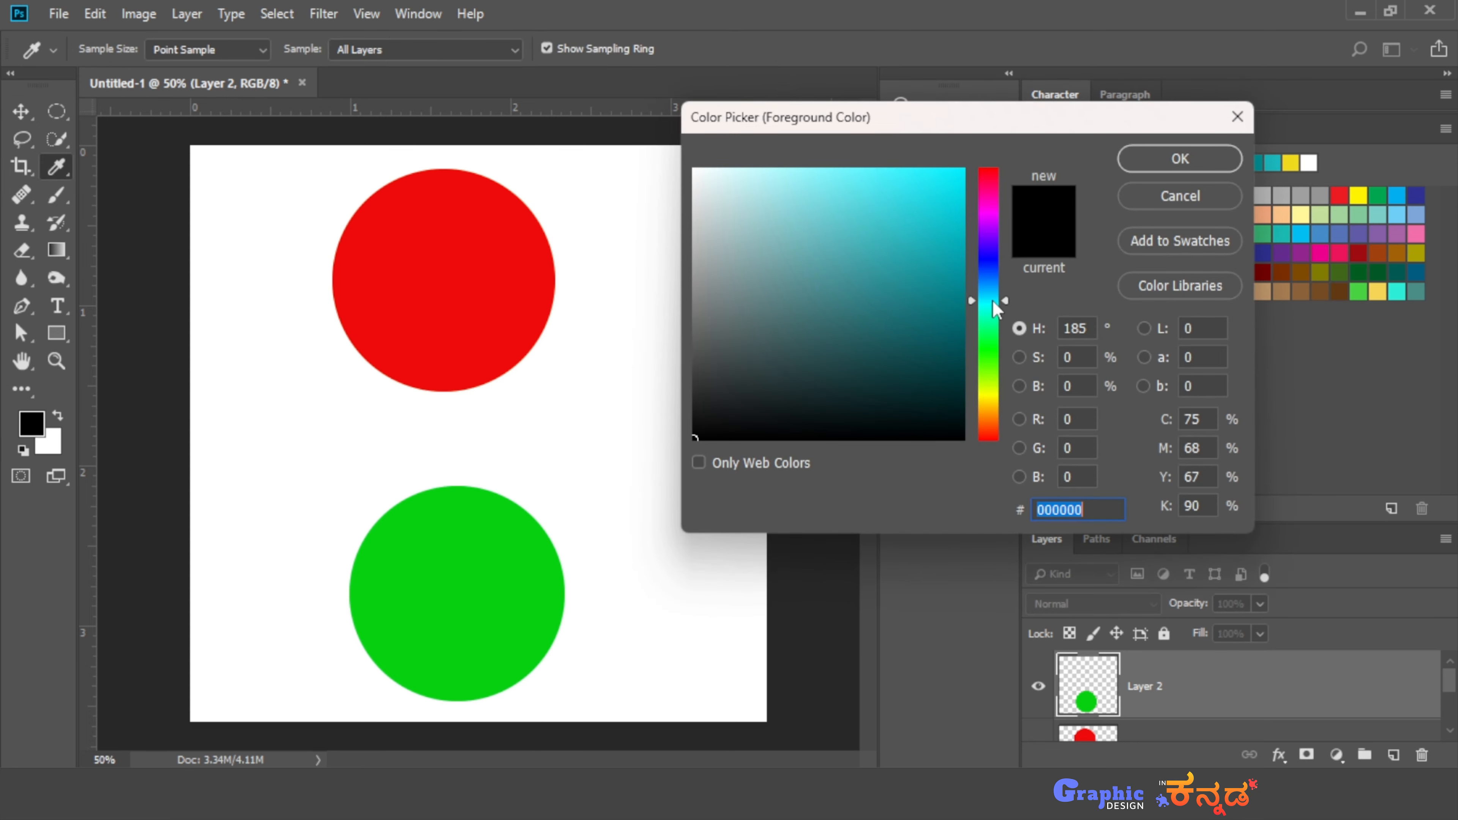
pyautogui.moveTo(869, 238); pyautogui.dragTo(852, 211)
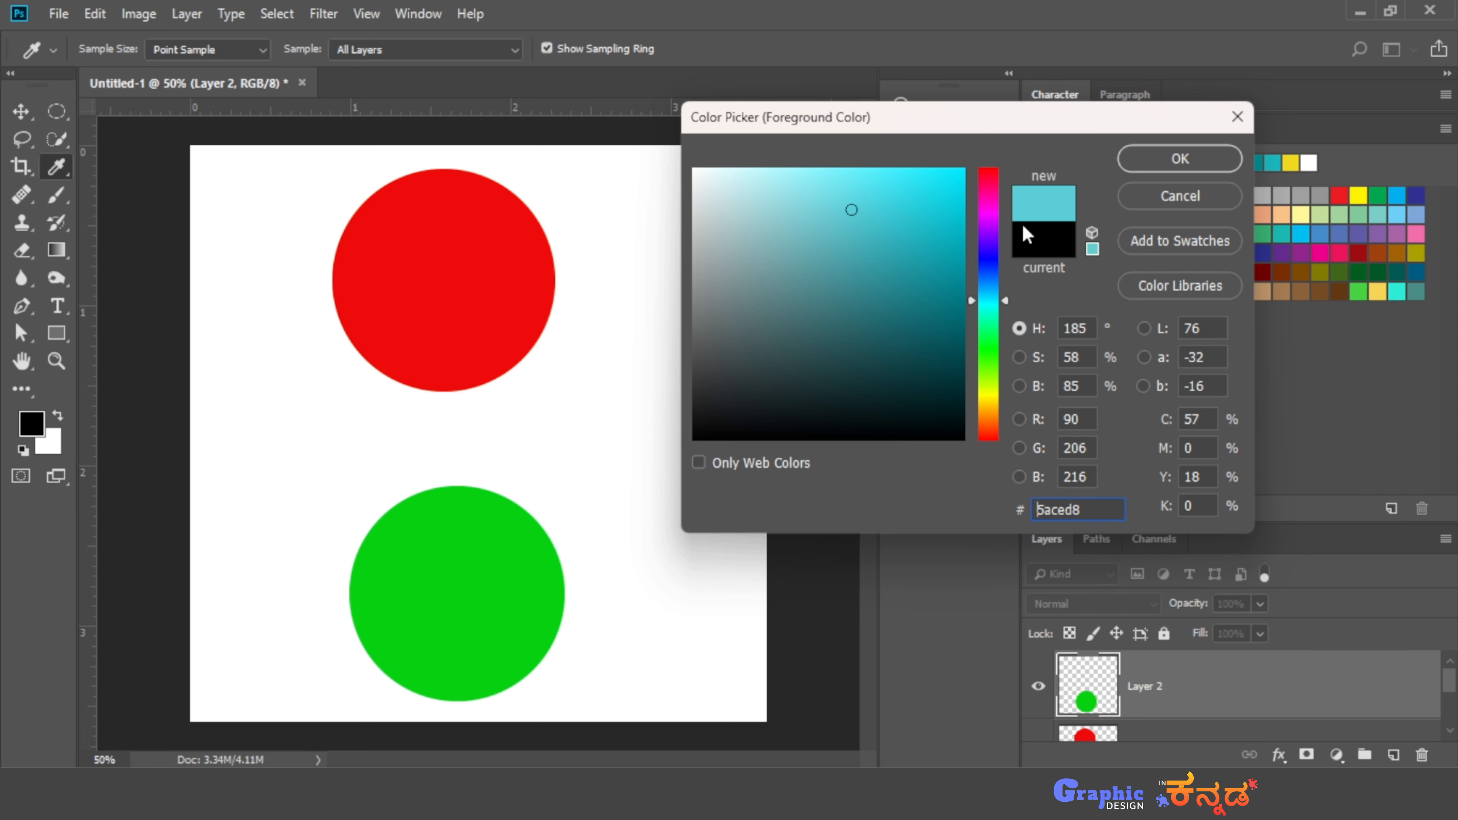
# Add the chosen light blue to the swatches as "blue1", and apply it as the foreground color
pyautogui.click(1188, 240)
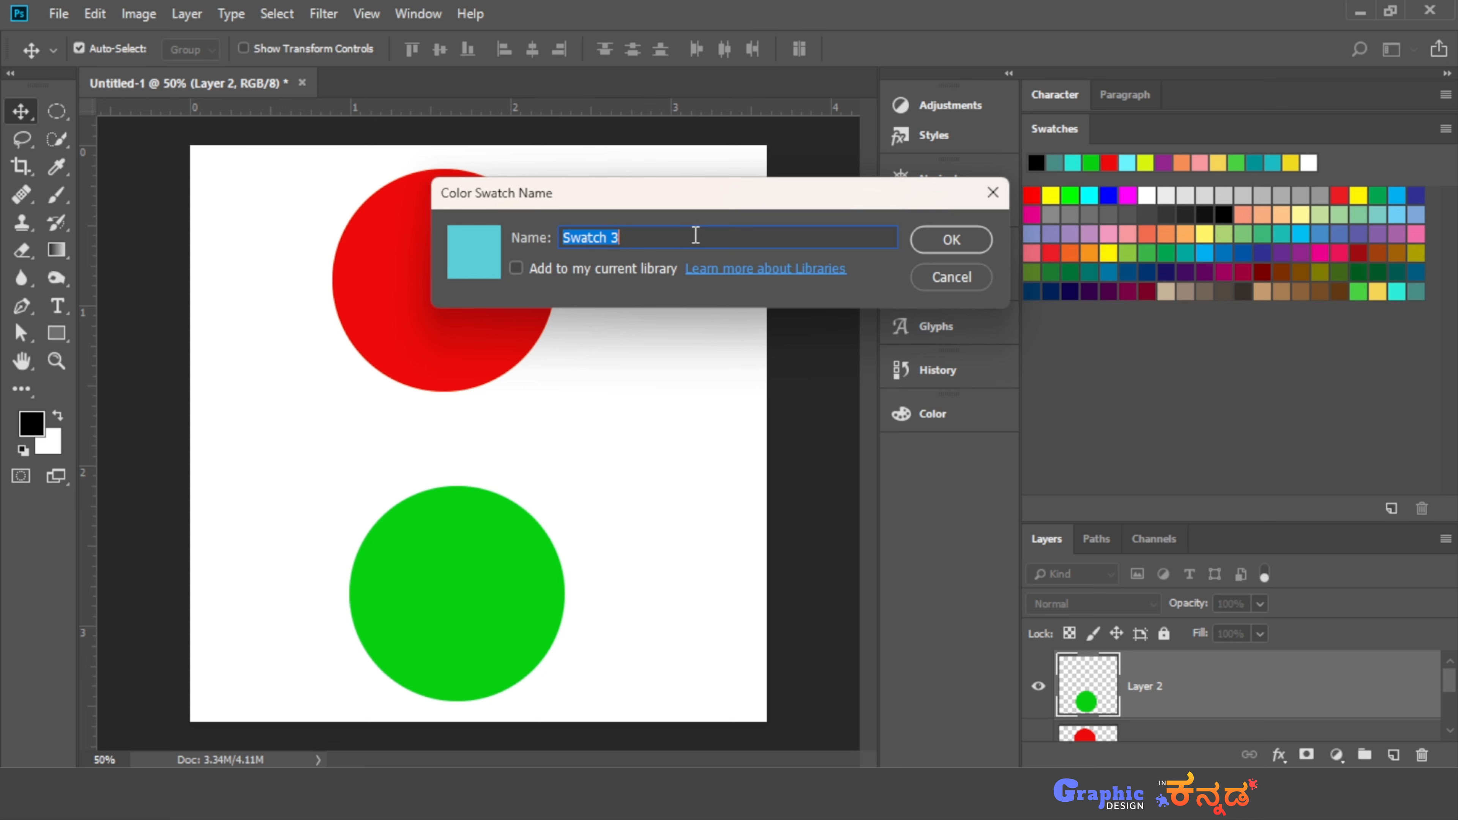
pyautogui.press('BackSpace')
pyautogui.write('blue1')
pyautogui.click(965, 242)
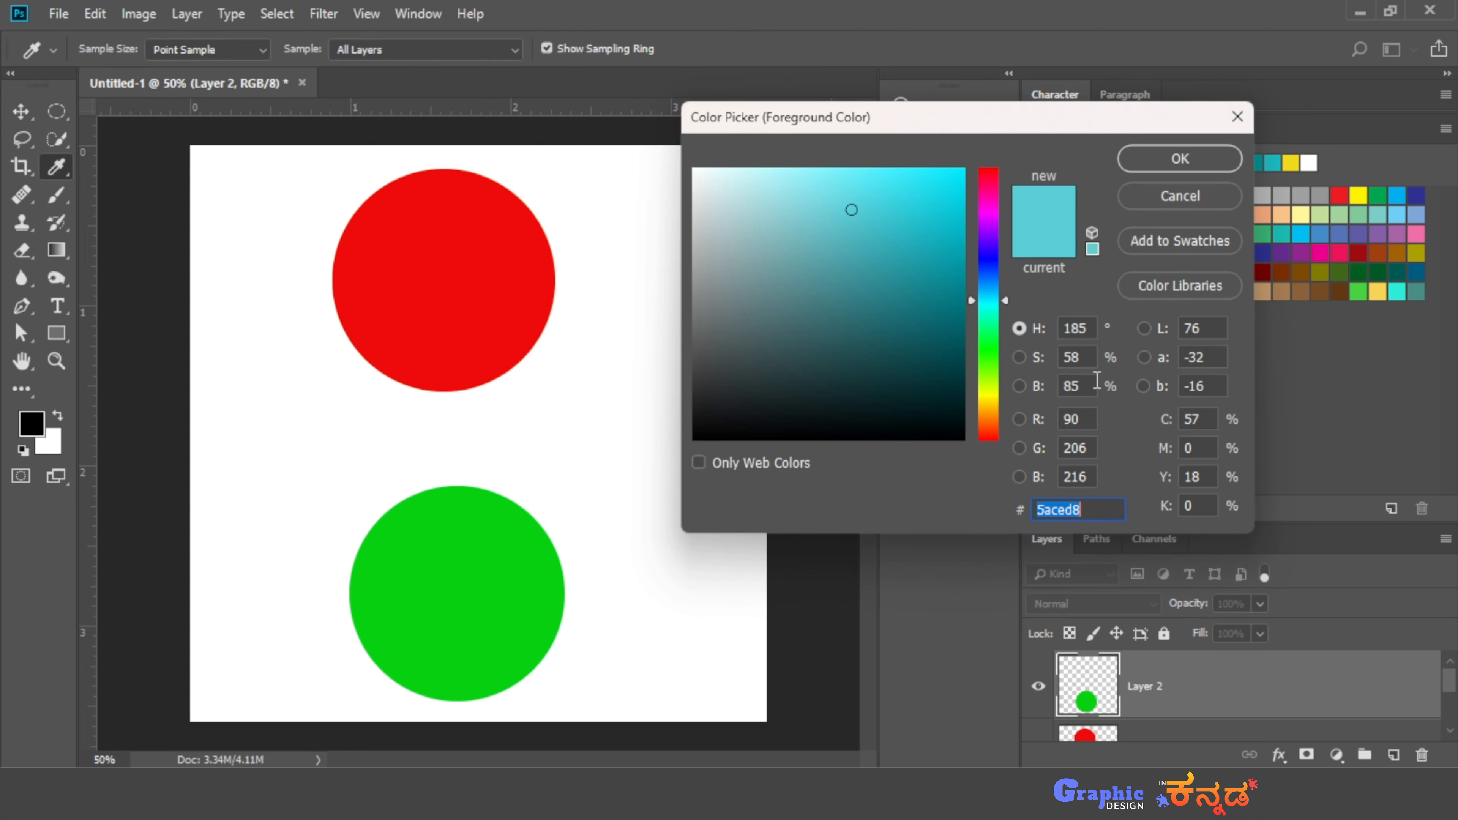
pyautogui.click(1193, 164)
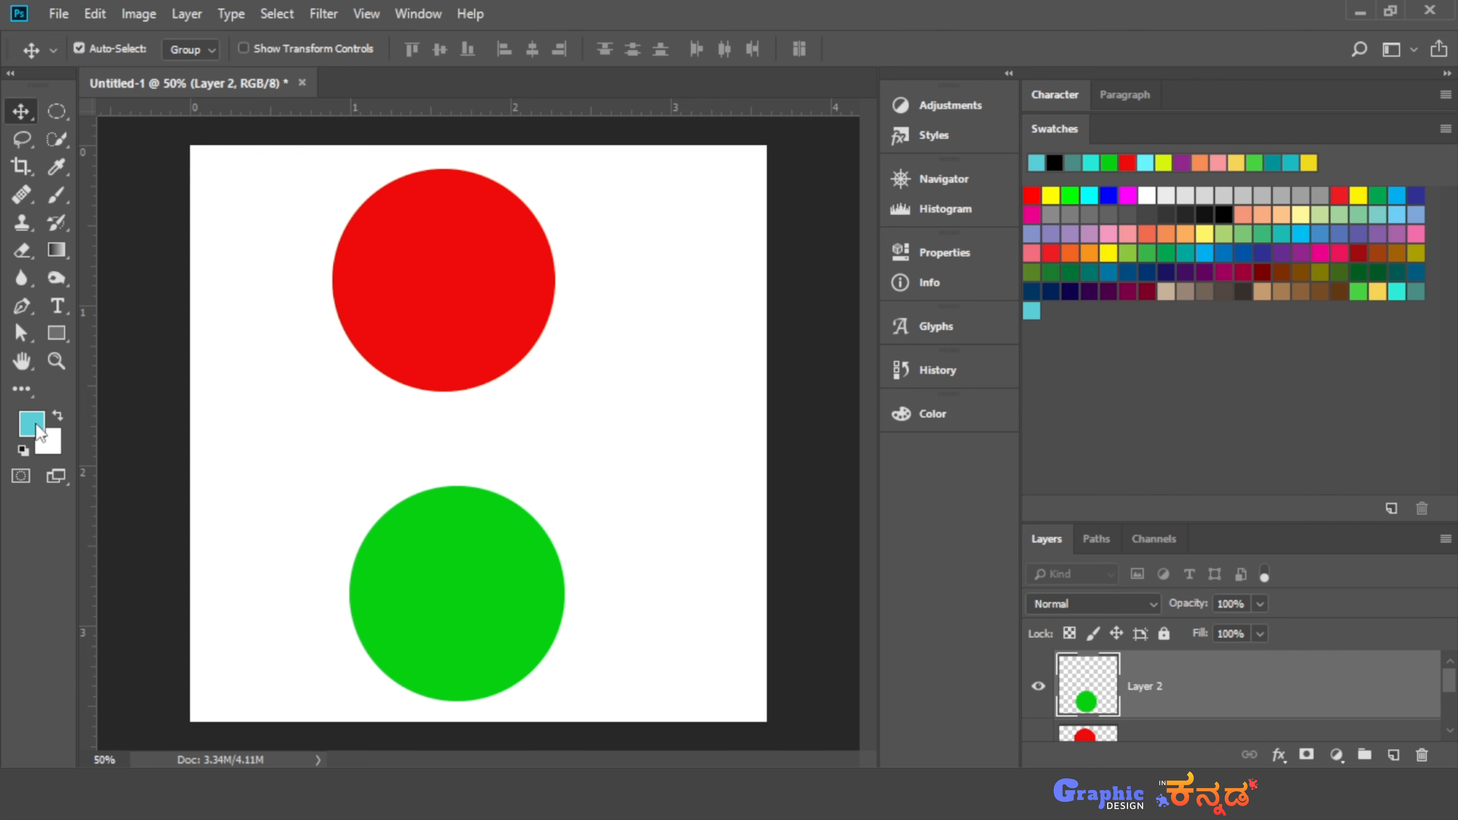
# Set the foreground color to yellow-green b7e20d, and add it as a new swatch with the default name
pyautogui.click(31, 433)
pyautogui.moveTo(995, 371); pyautogui.dragTo(990, 385)
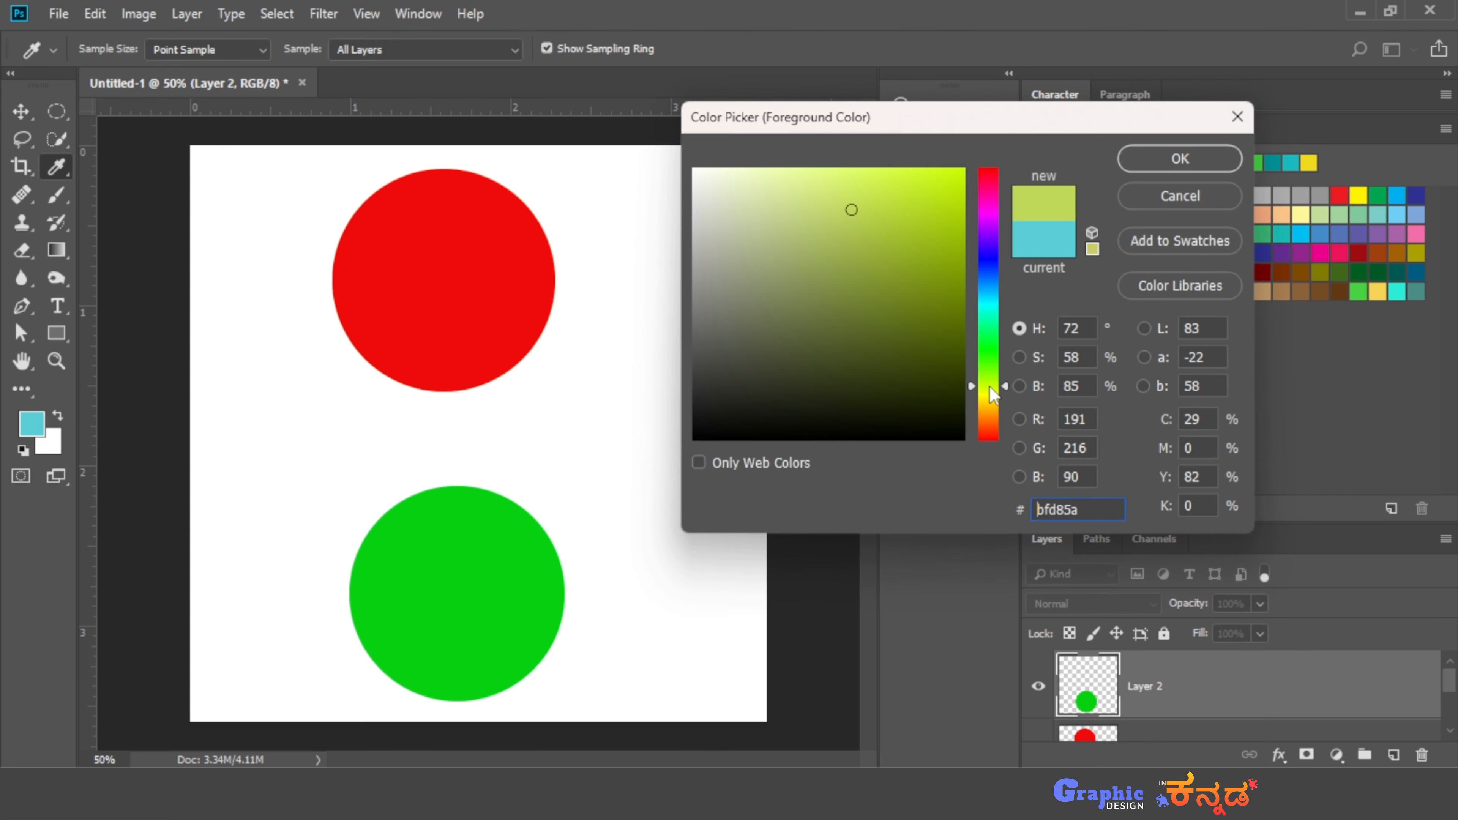
pyautogui.click(949, 200)
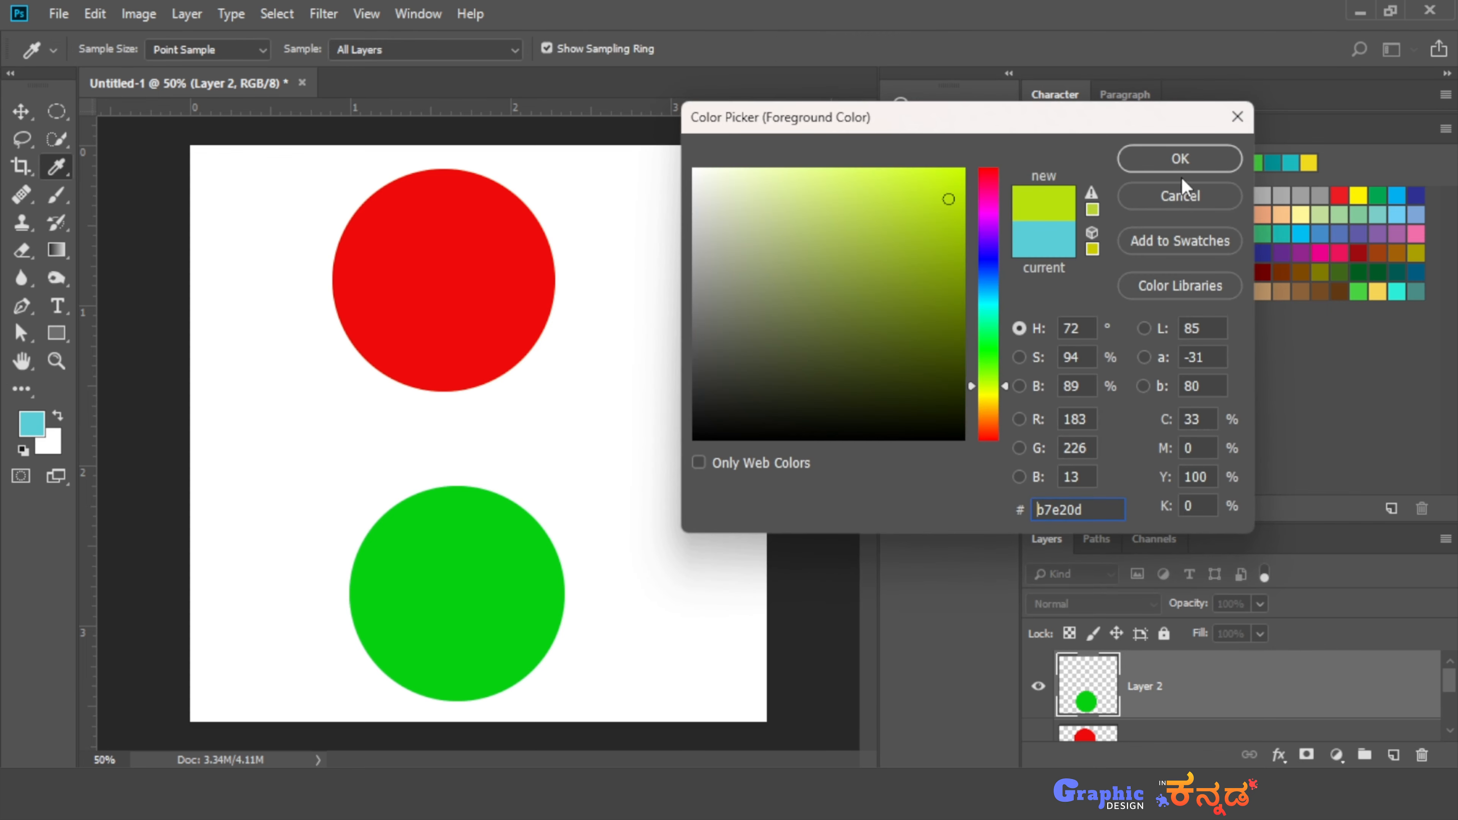
pyautogui.click(1182, 158)
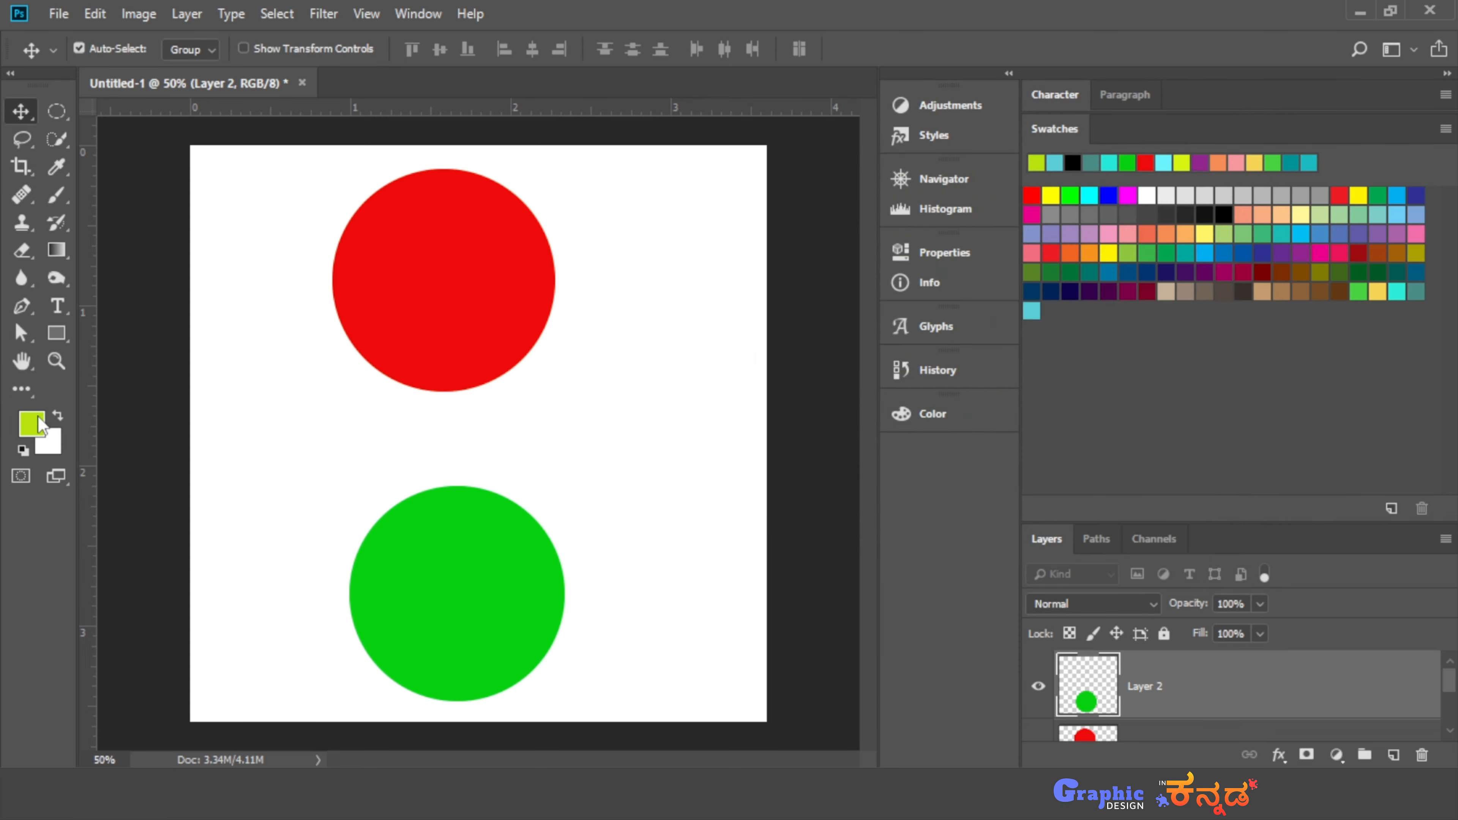
pyautogui.click(1392, 507)
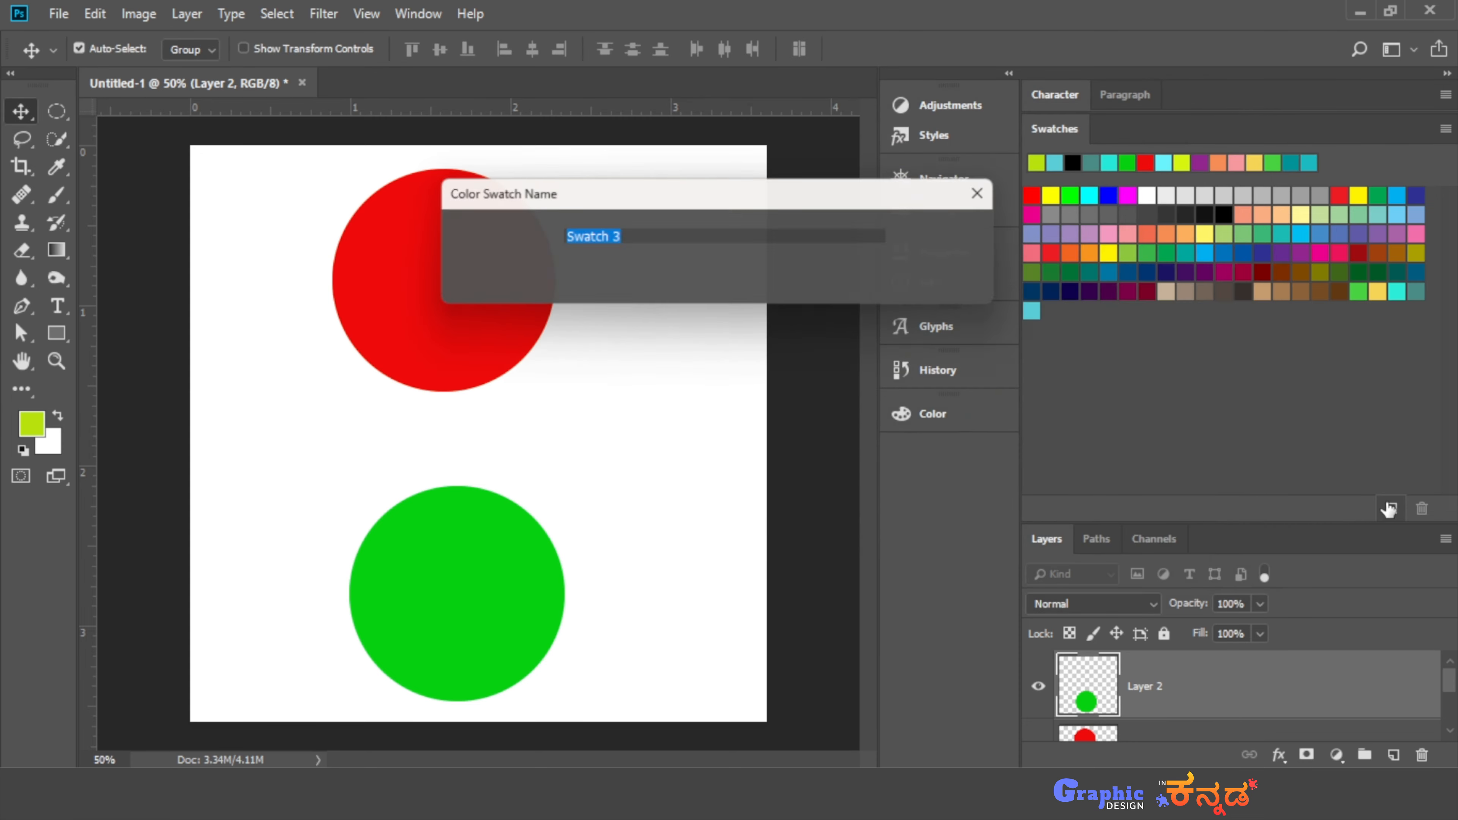
pyautogui.click(953, 246)
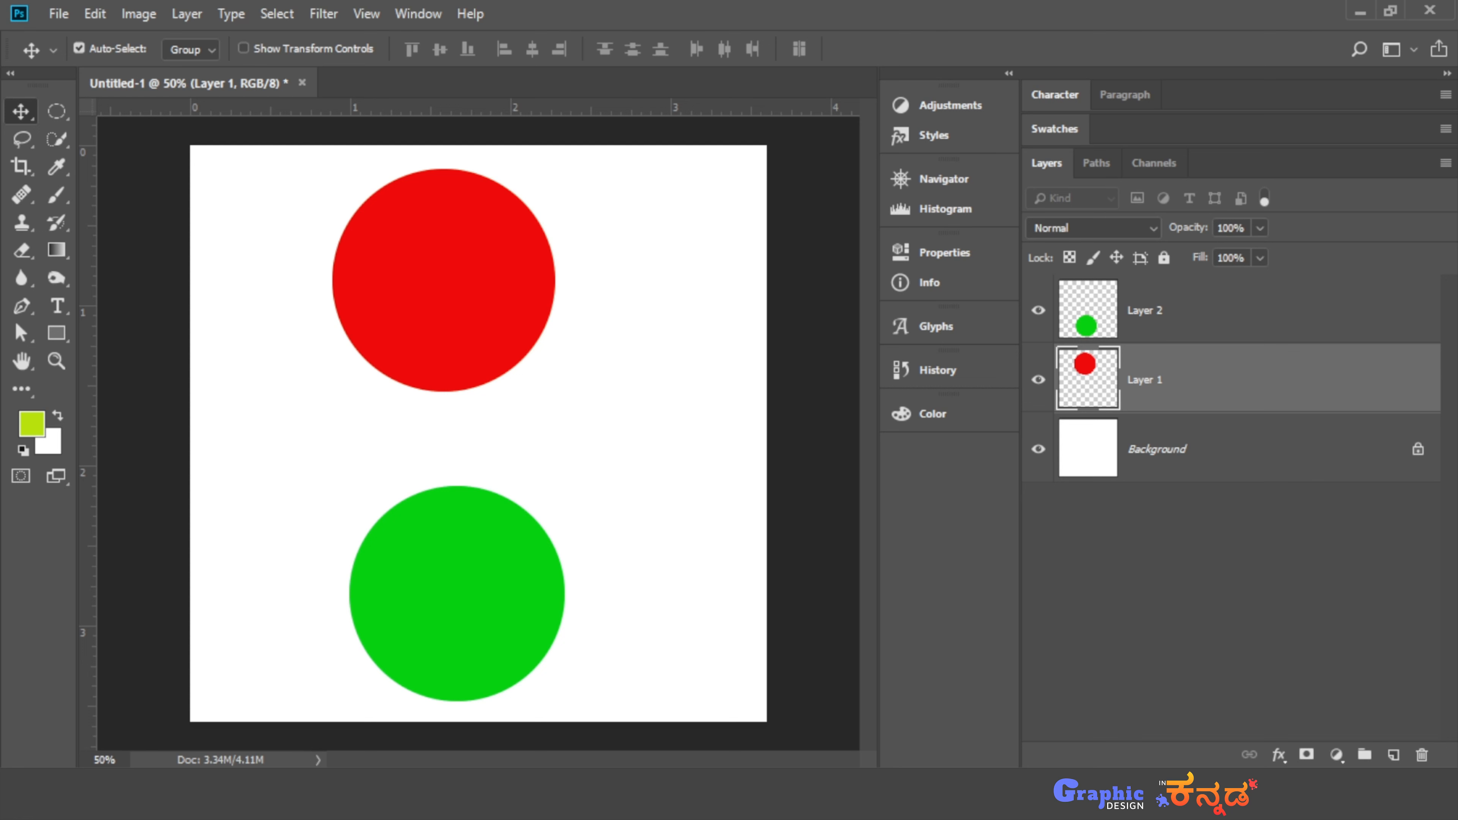
# Arrange the two circles side by side near the canvas's middle, with the red one on the left and the green one on the right
pyautogui.moveTo(497, 348); pyautogui.dragTo(403, 460)
pyautogui.moveTo(471, 606); pyautogui.dragTo(626, 419)
pyautogui.moveTo(419, 459); pyautogui.dragTo(419, 475)
pyautogui.moveTo(552, 462); pyautogui.dragTo(552, 469)
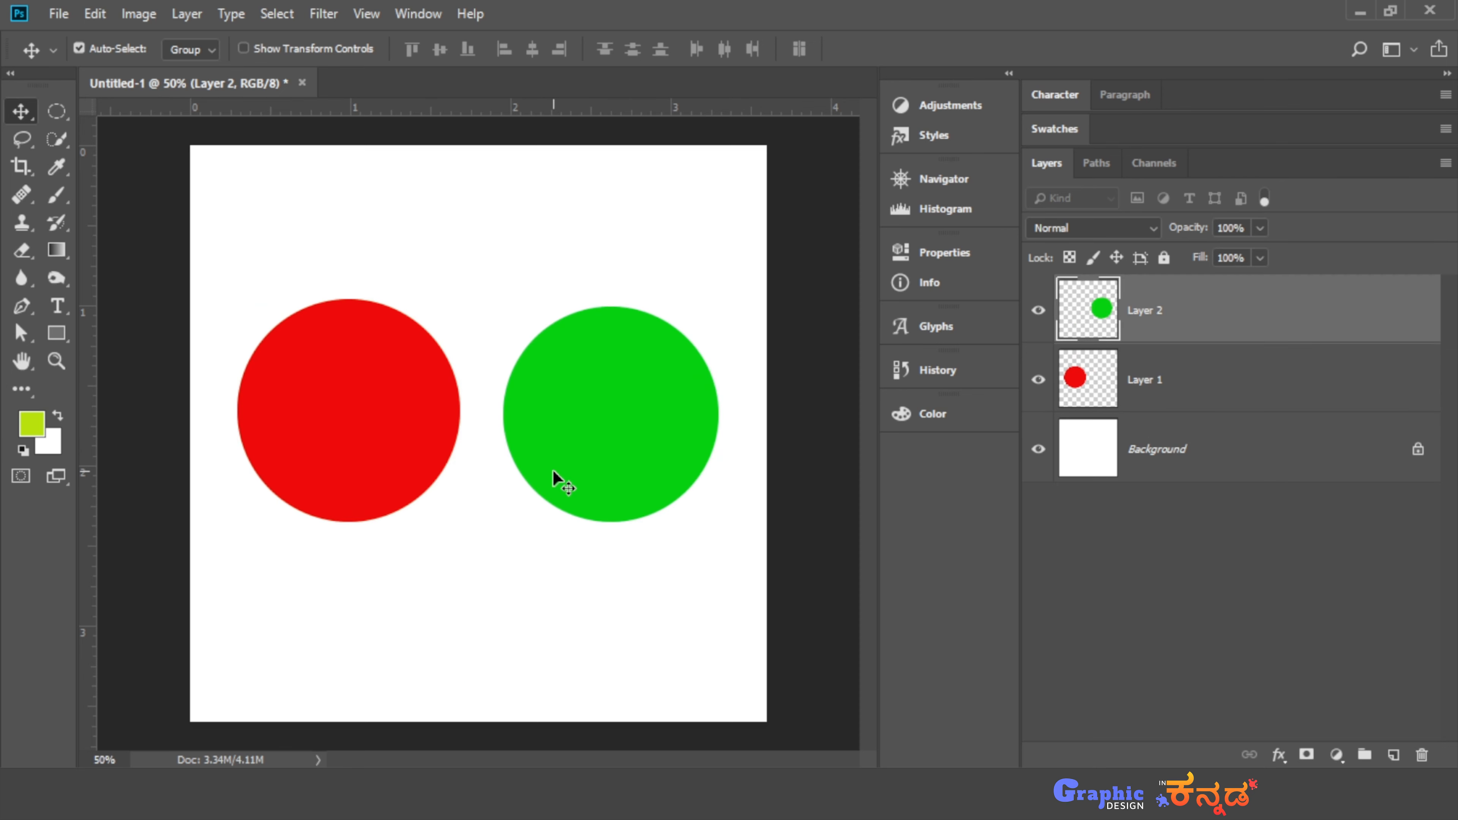
# Save the document in JPEG format under the file name "Example" in the current Graphic Design folder
pyautogui.click(59, 14)
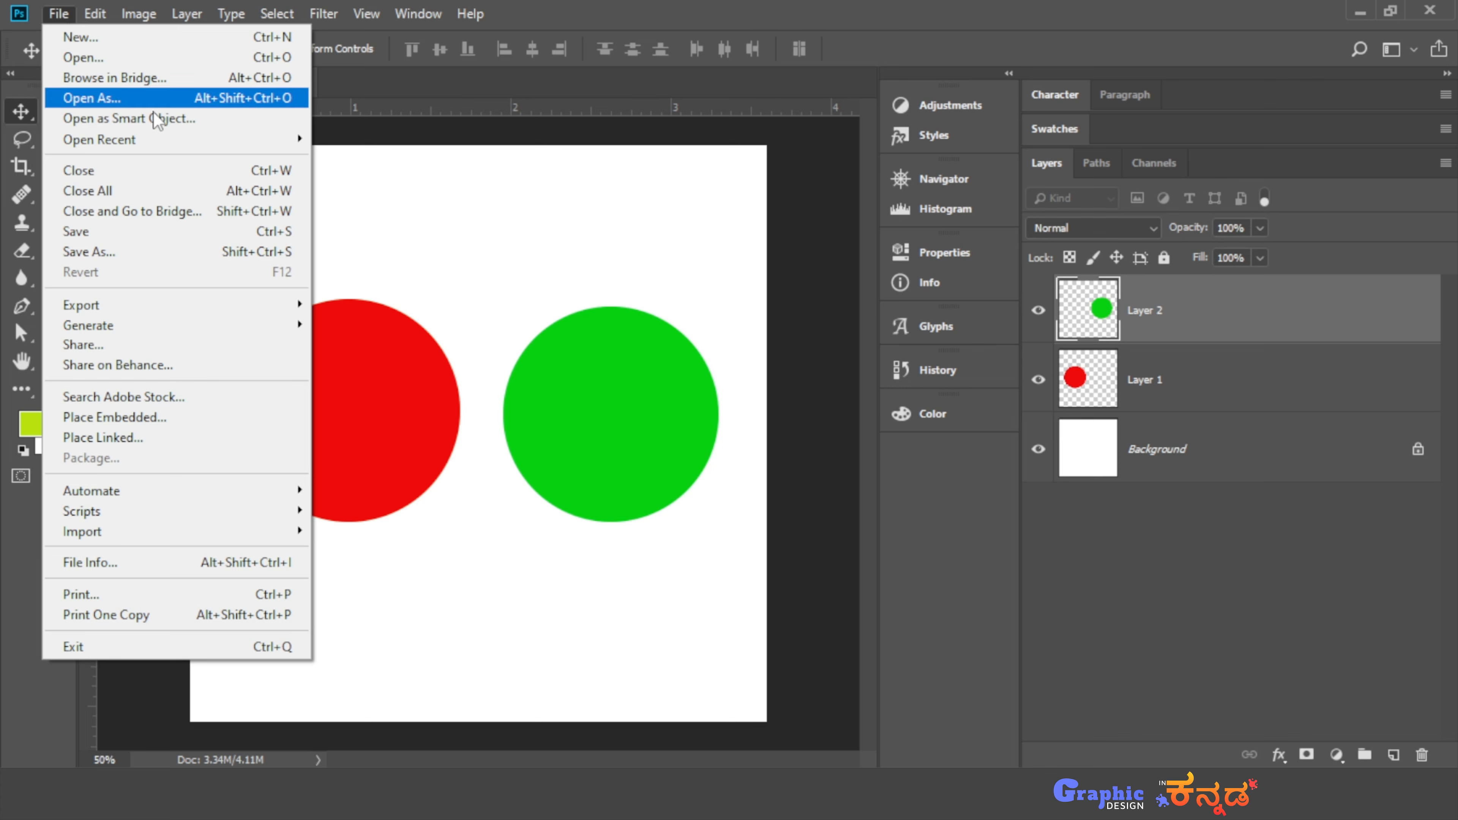
pyautogui.click(144, 253)
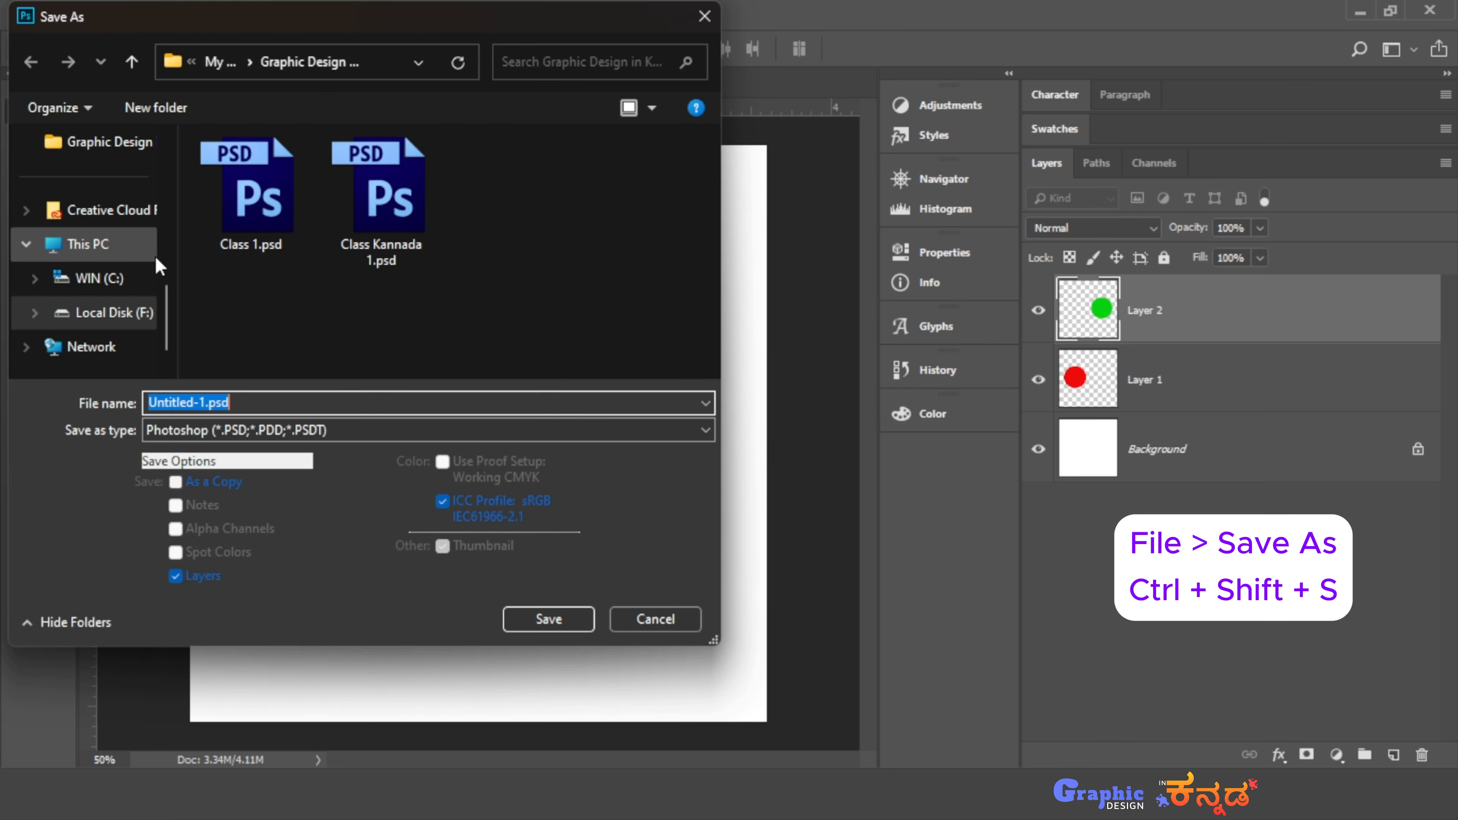
pyautogui.click(701, 431)
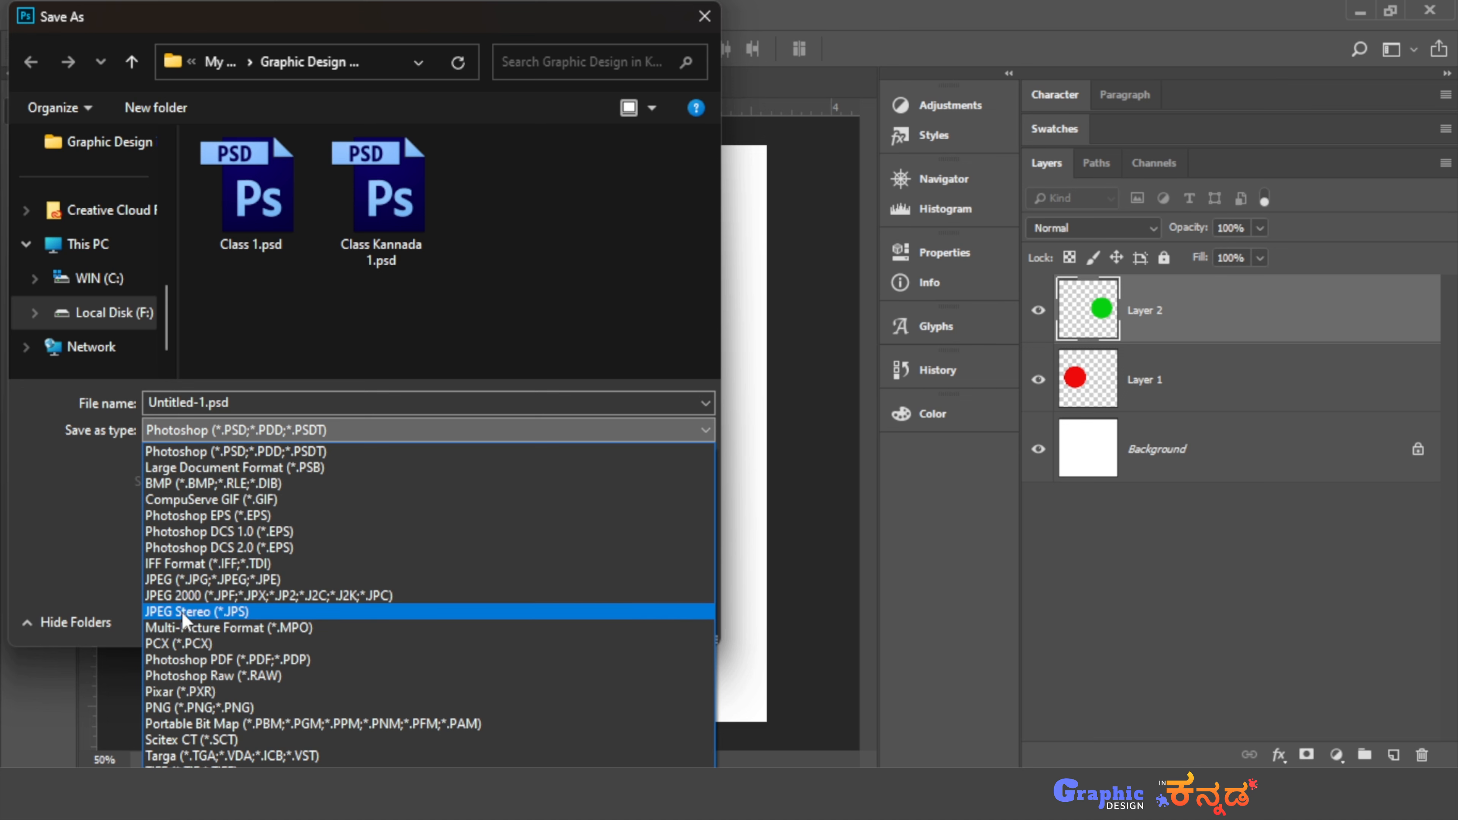
pyautogui.click(184, 580)
pyautogui.click(250, 407)
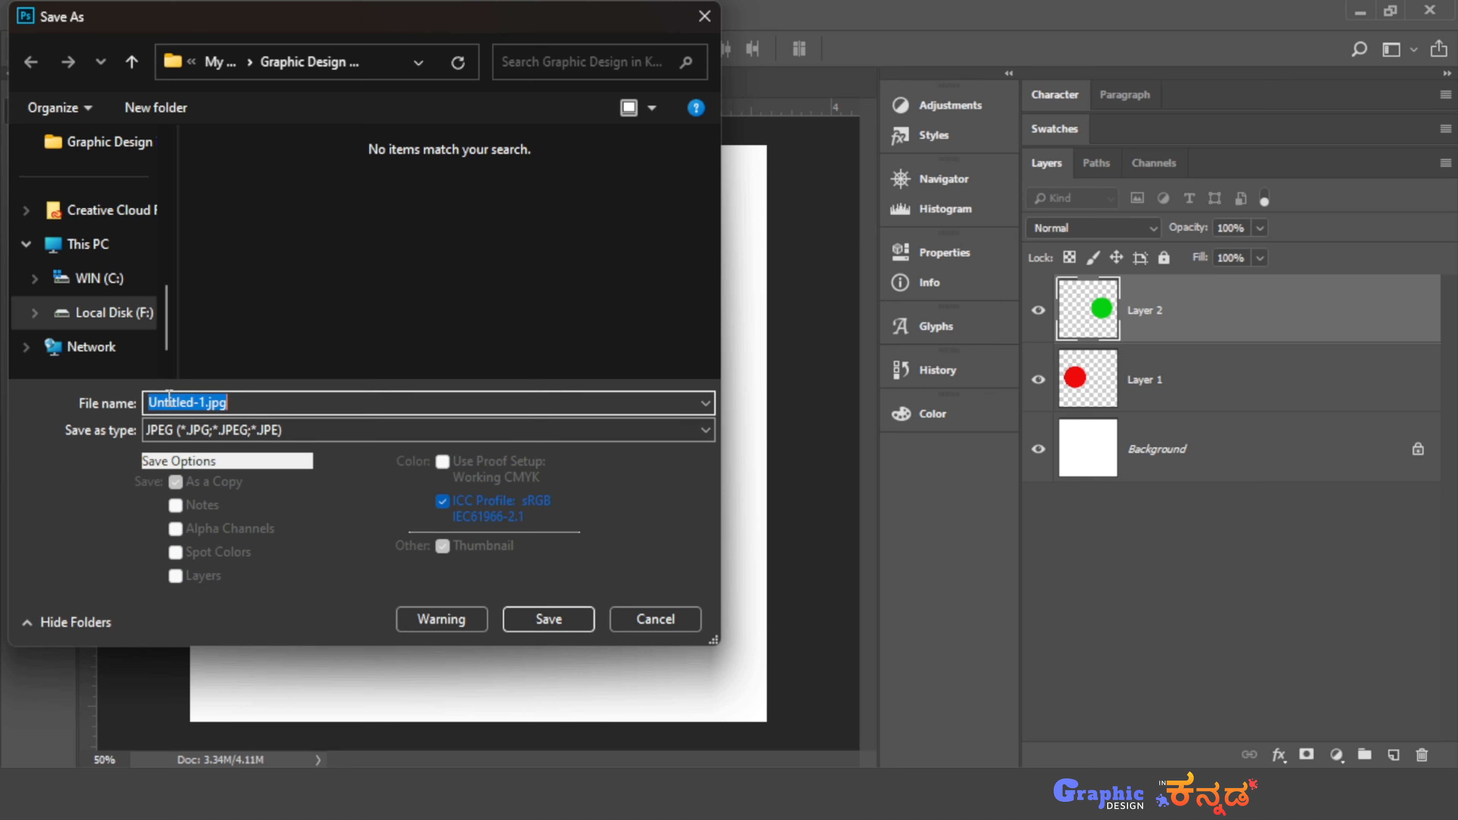
pyautogui.press('BackSpace')
pyautogui.write('Example')
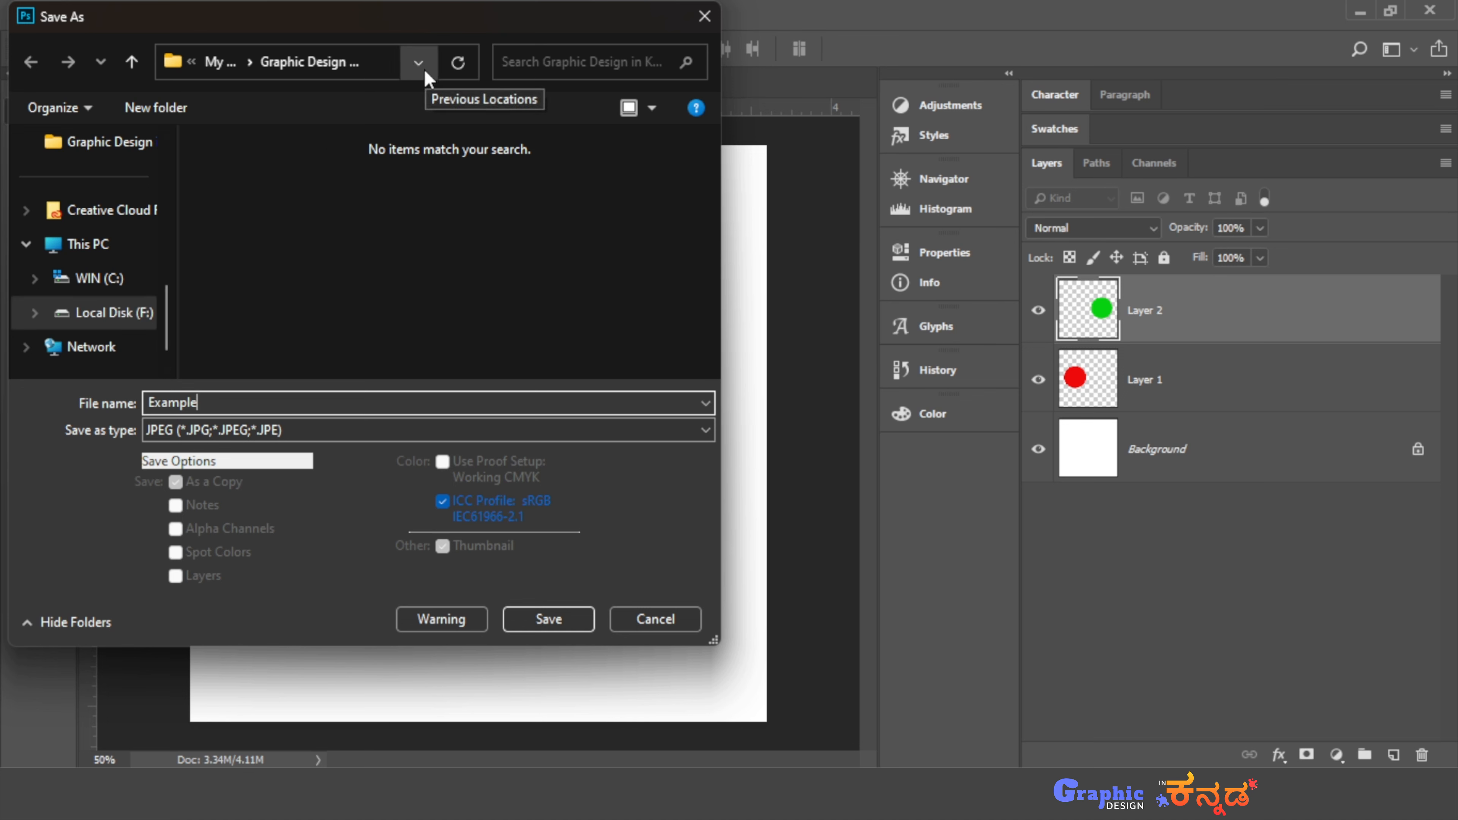
pyautogui.click(532, 621)
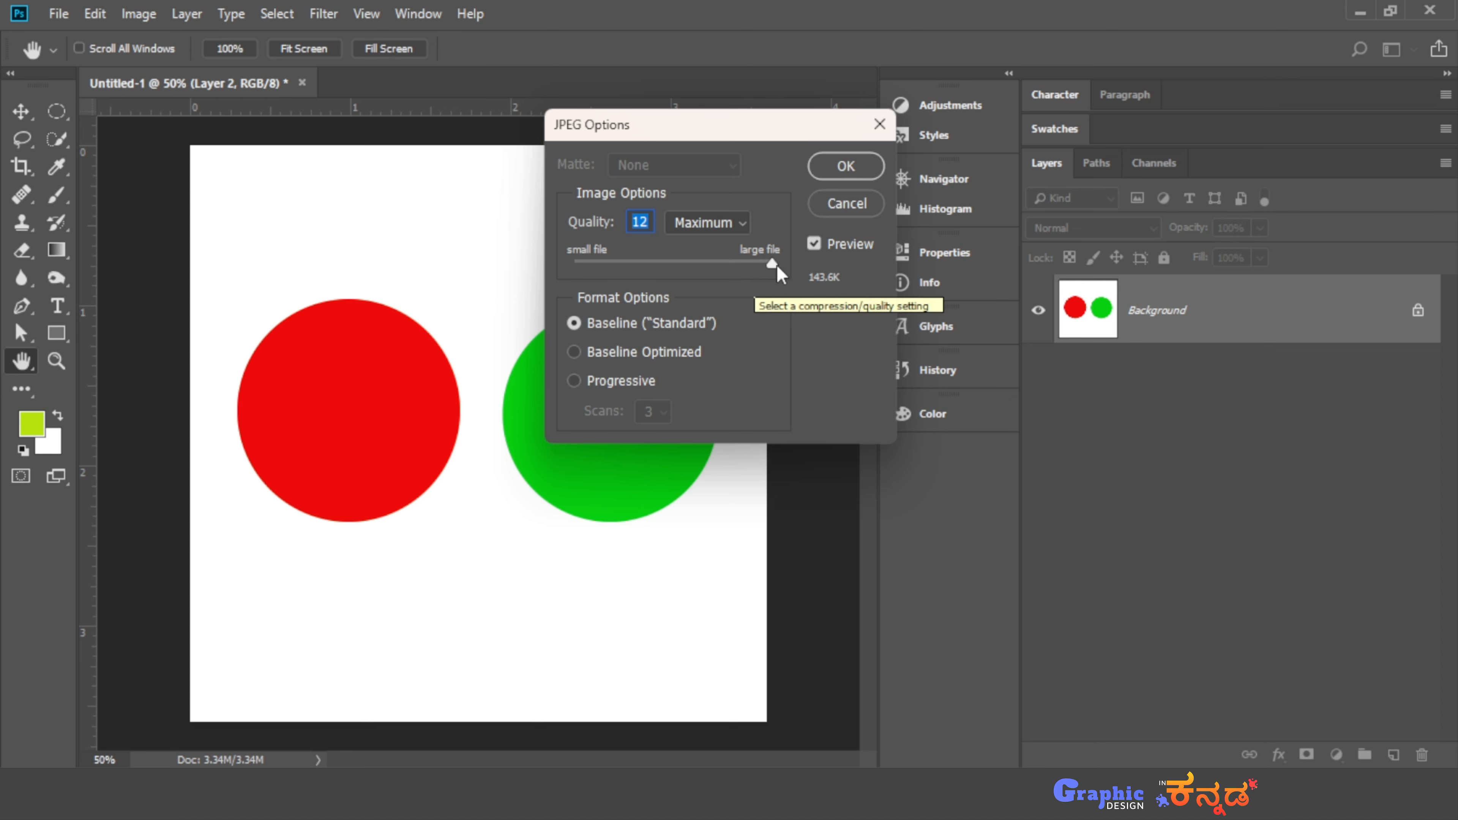
# Export the JPEG at Maximum quality 12 with the Baseline ("Standard") format
pyautogui.moveTo(774, 266)
pyautogui.mouseDown()
pyautogui.moveTo(730, 273)
pyautogui.moveTo(787, 267)
pyautogui.mouseUp()
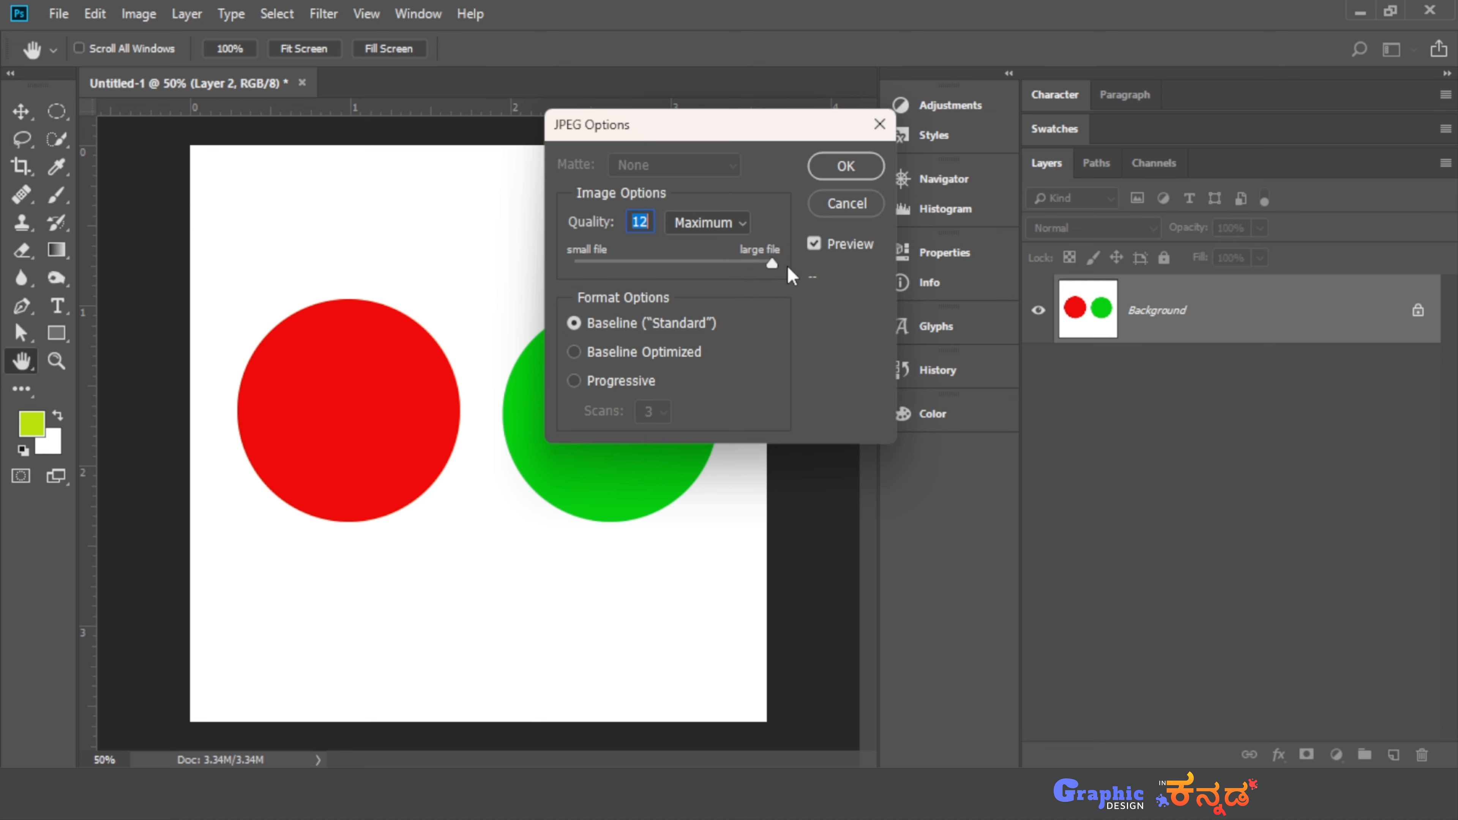
pyautogui.click(726, 224)
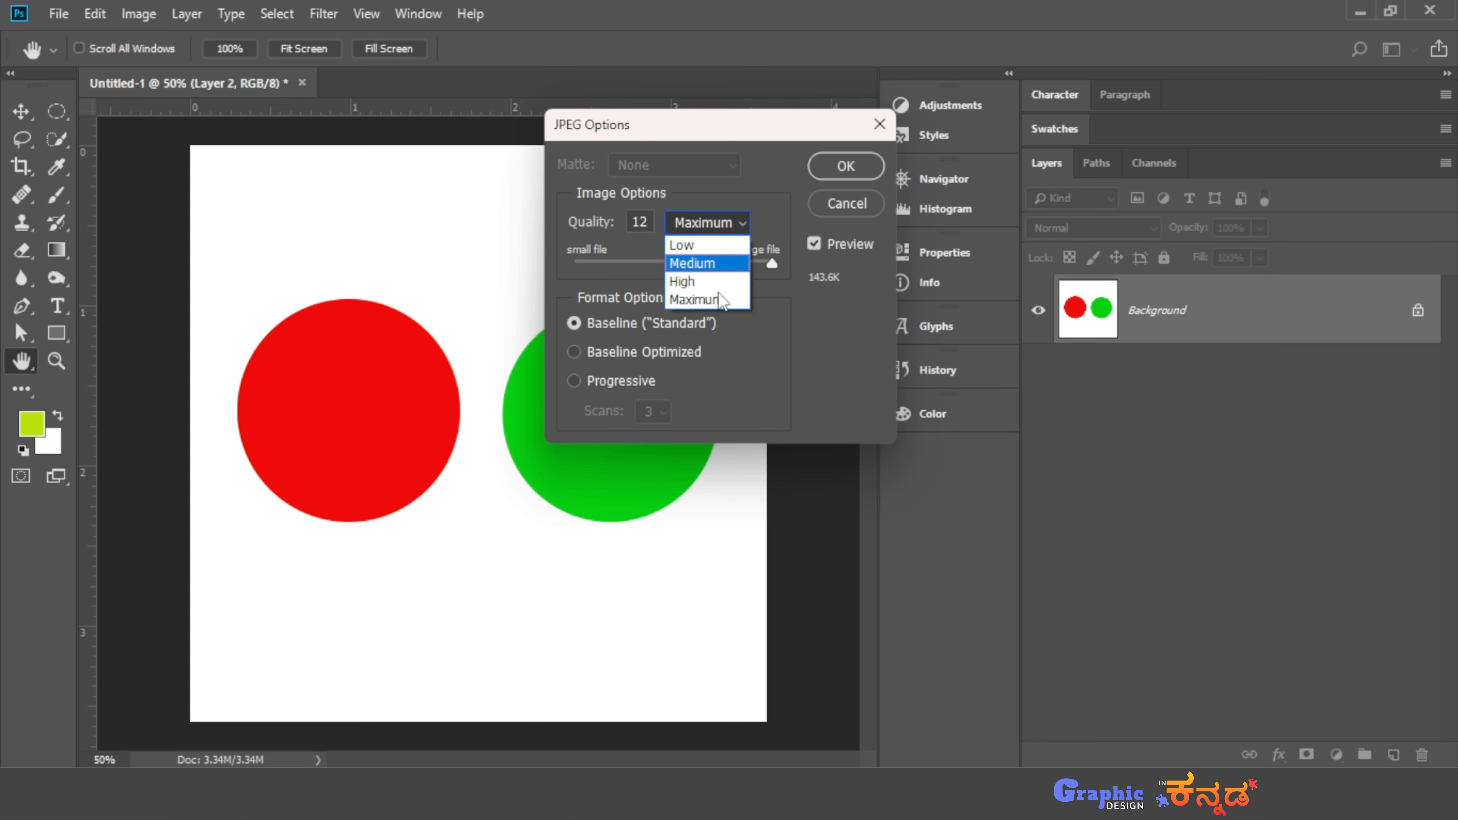
pyautogui.click(739, 227)
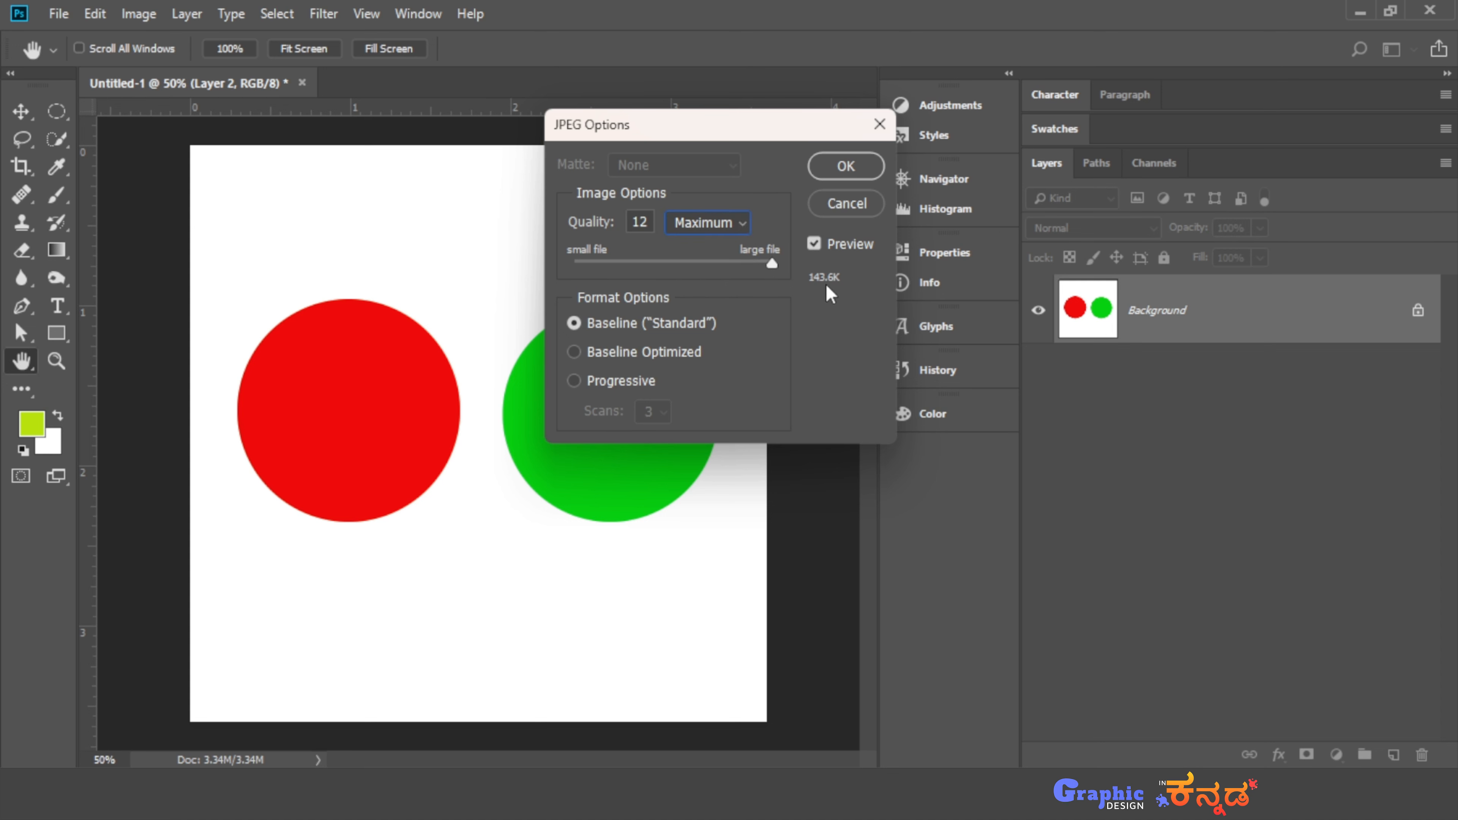
pyautogui.click(848, 167)
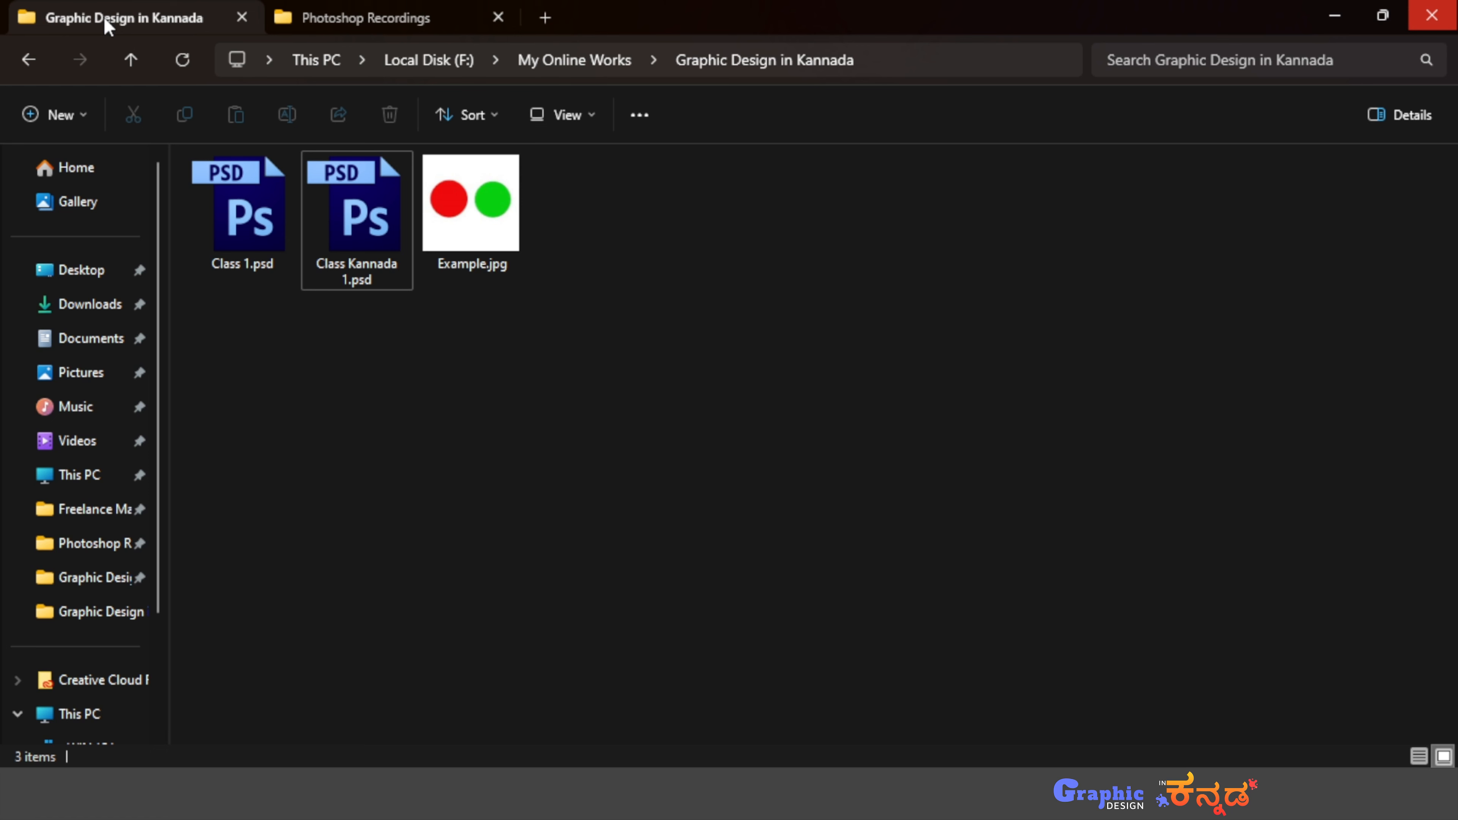
# Preview Example.jpg in the Graphic Design in Kannada folder, and return to the Photoshop document
pyautogui.click(448, 219)
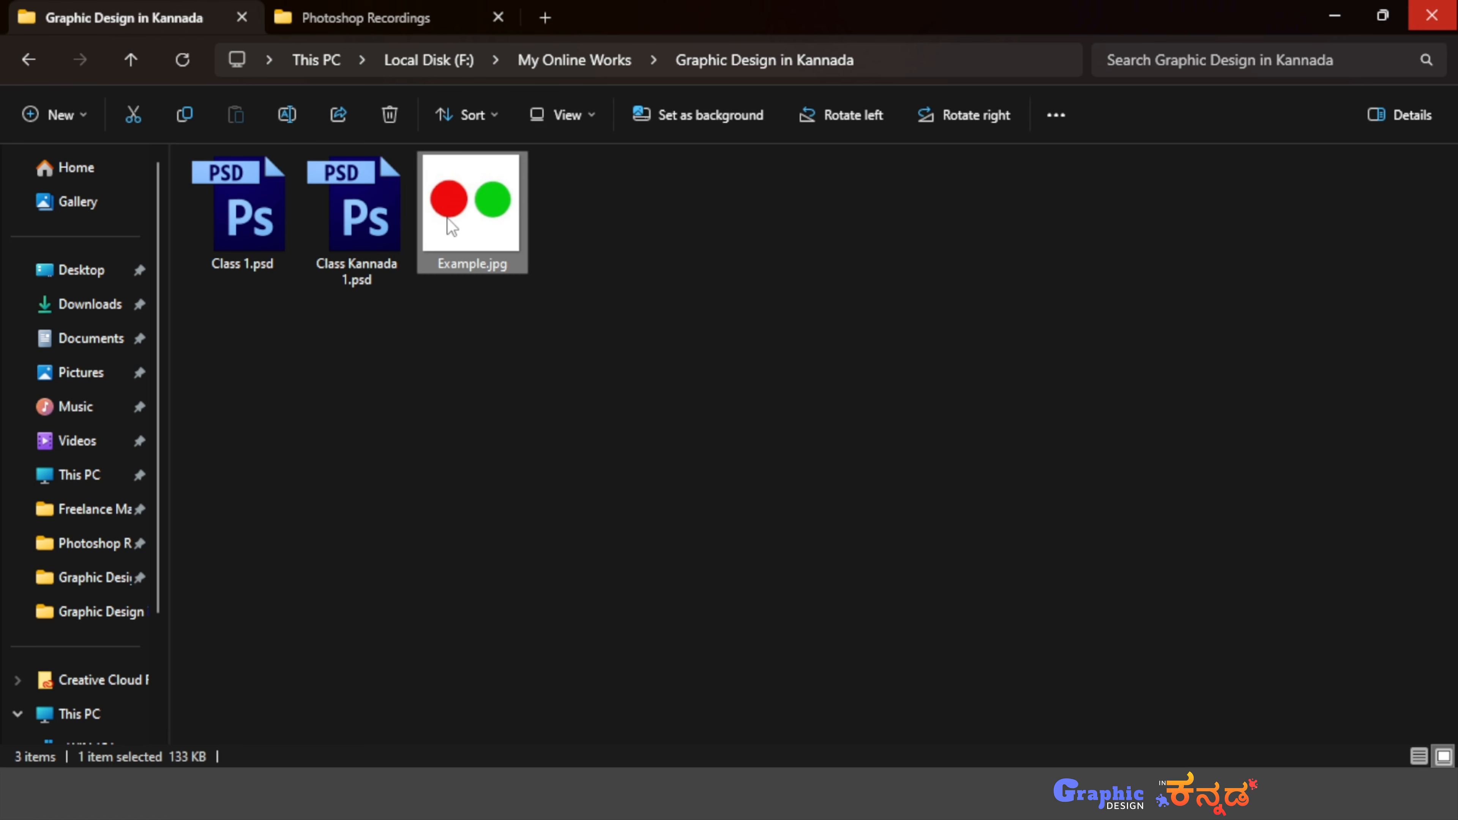
pyautogui.press('space')
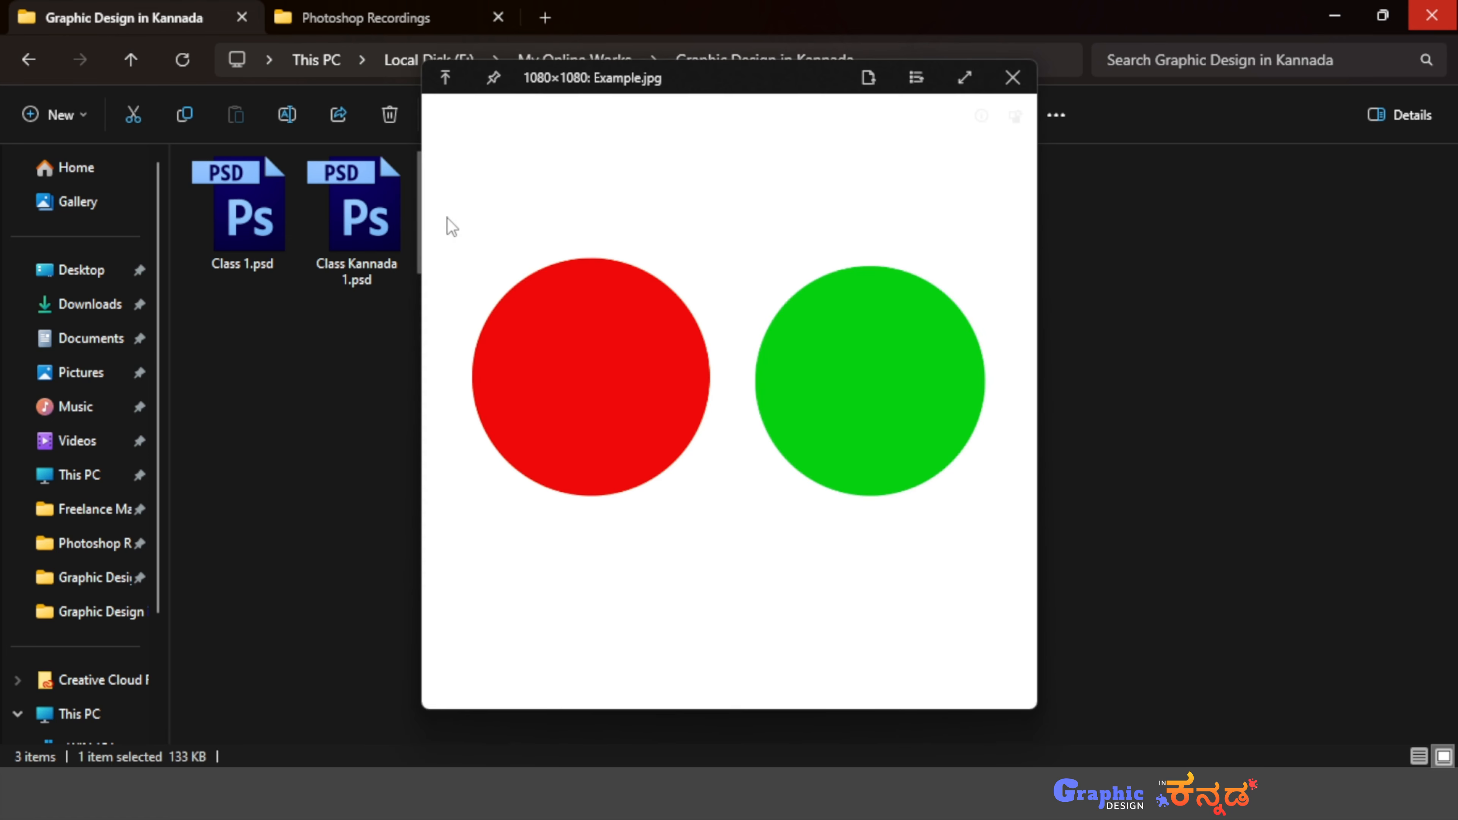
pyautogui.click(1015, 81)
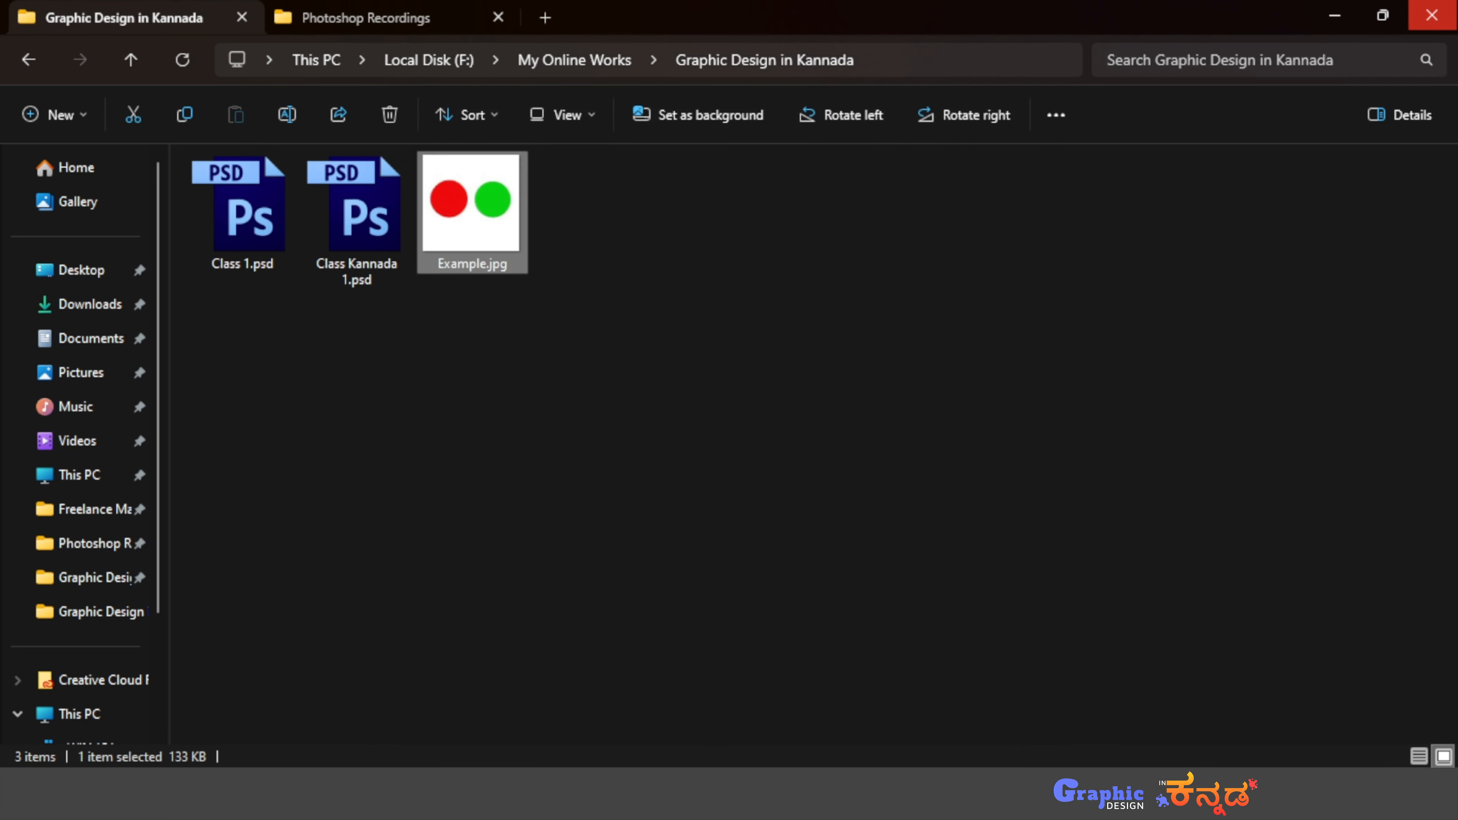
pyautogui.click(1431, 15)
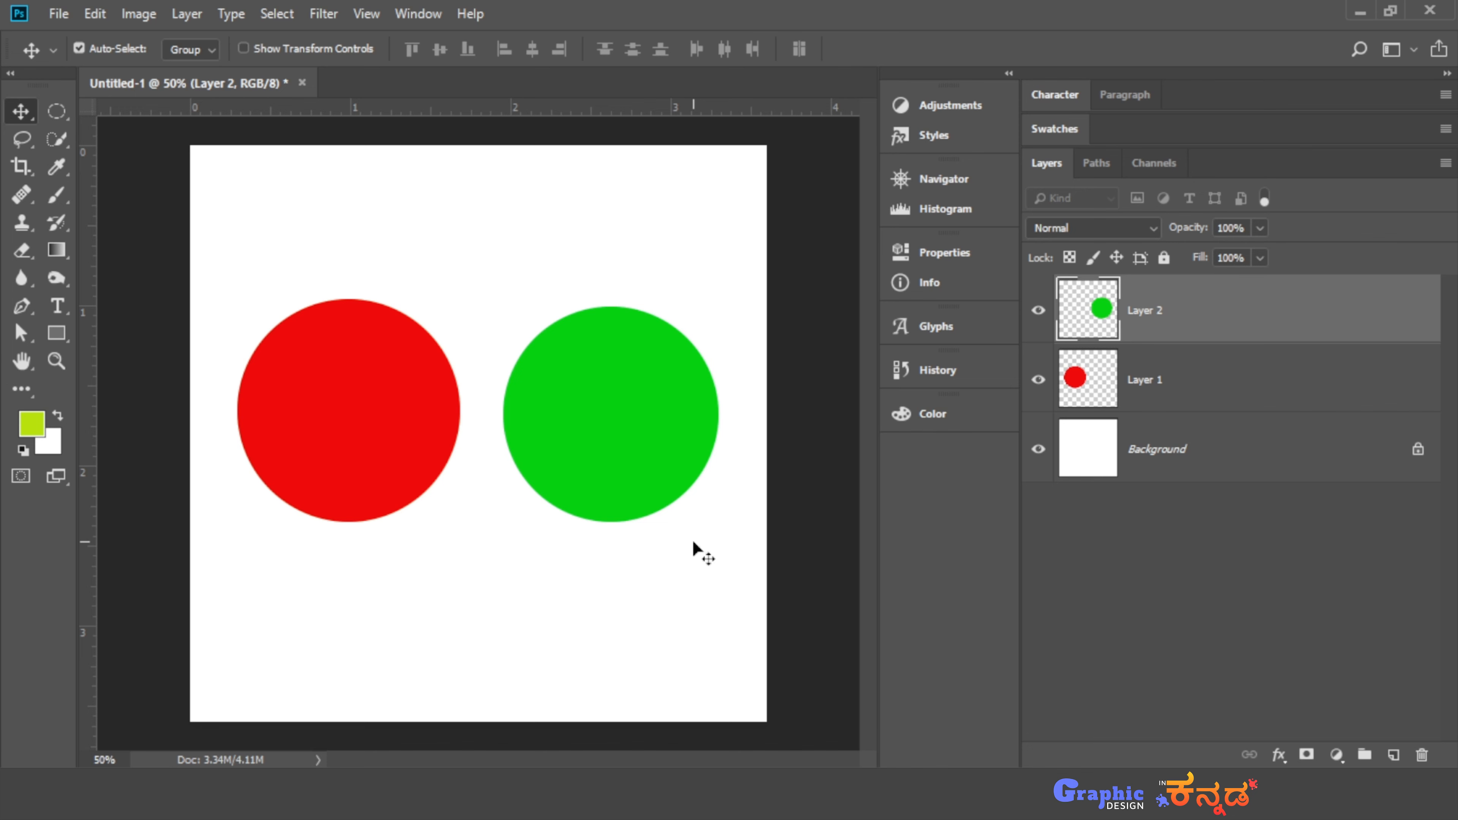
# Save the document in PNG format under the file name "example" with the Large file size (Fastest saving) option
pyautogui.click(57, 13)
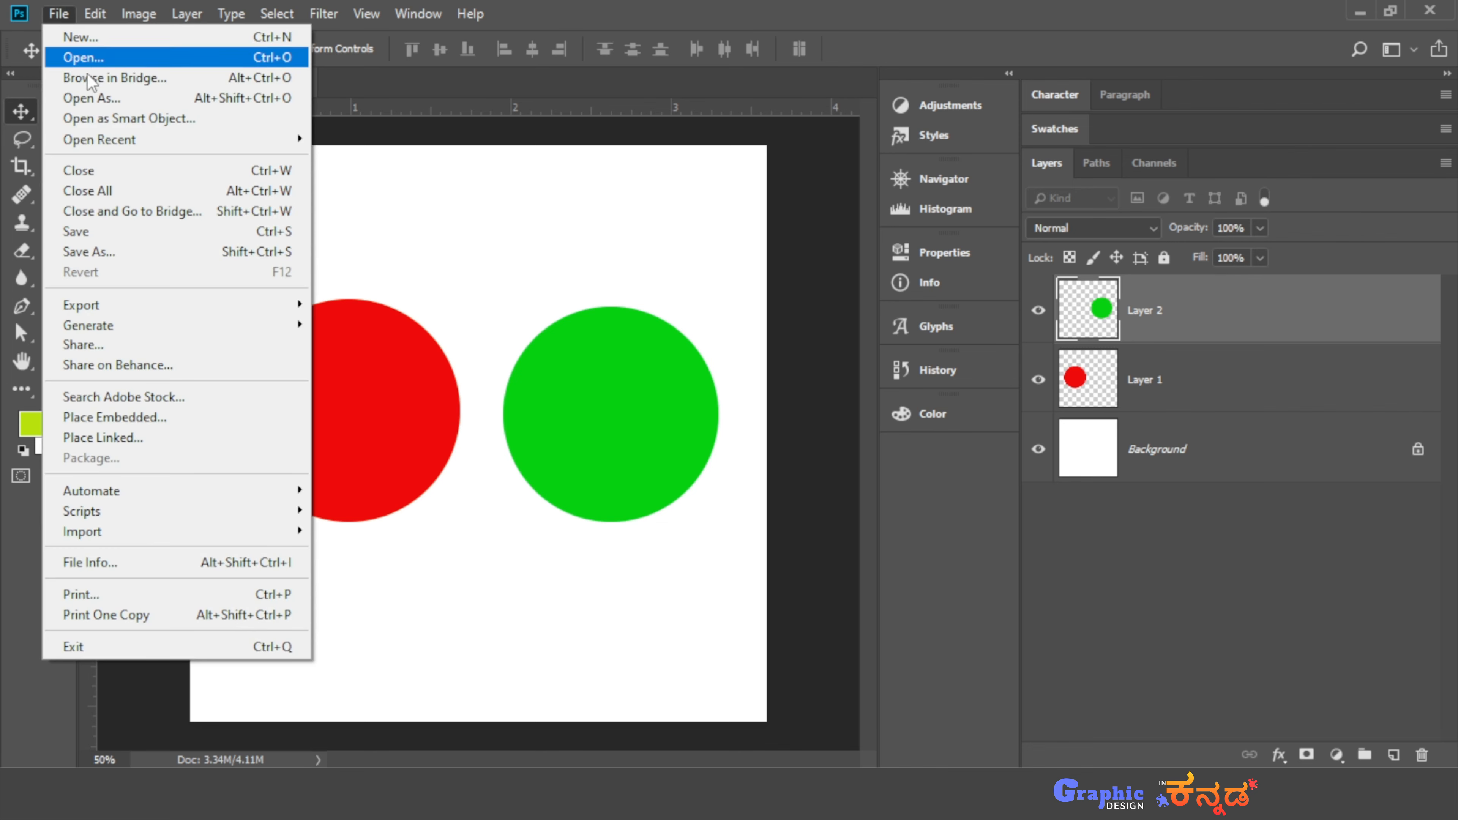
pyautogui.click(148, 253)
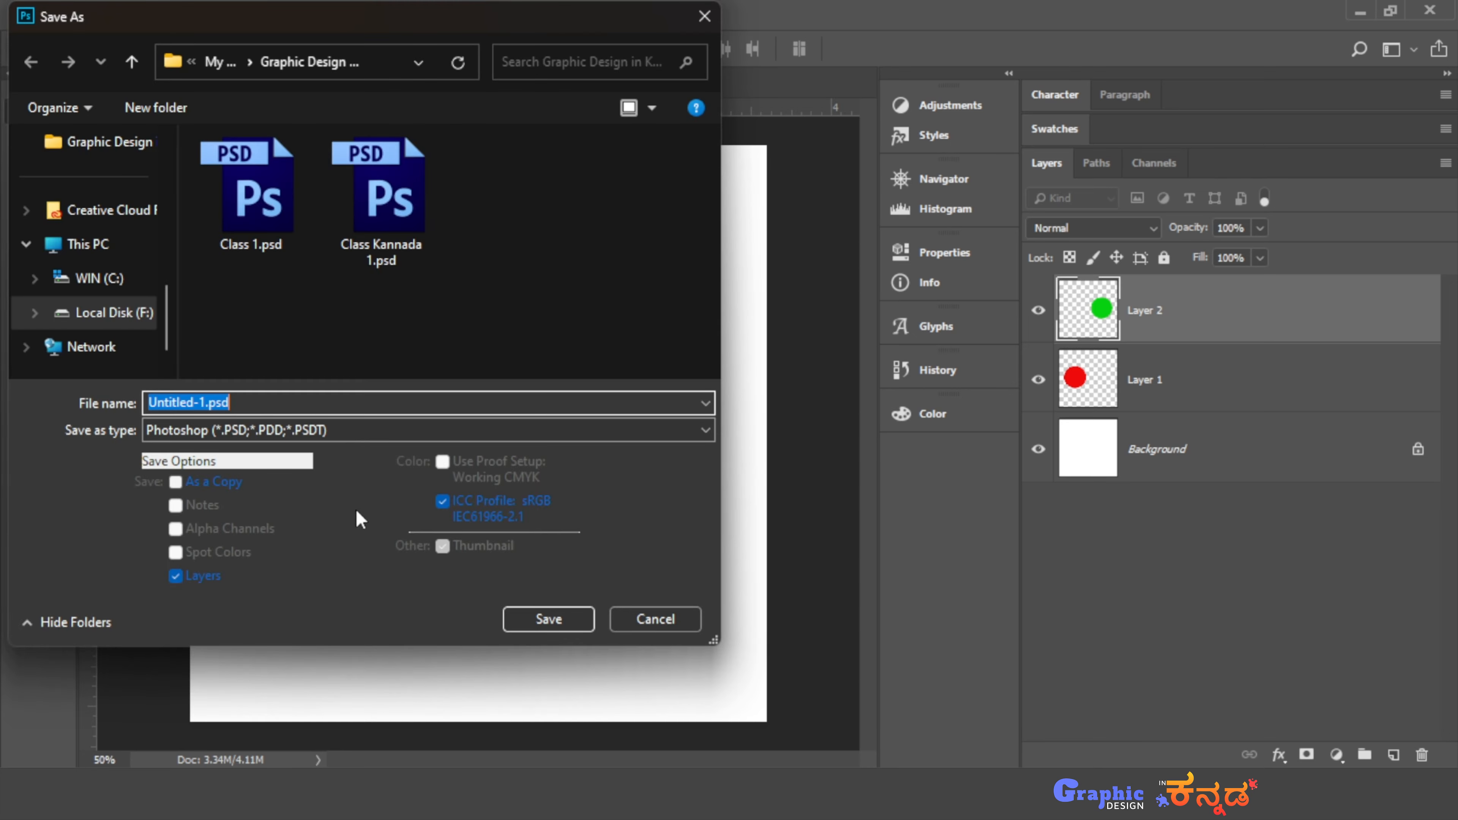
pyautogui.click(361, 428)
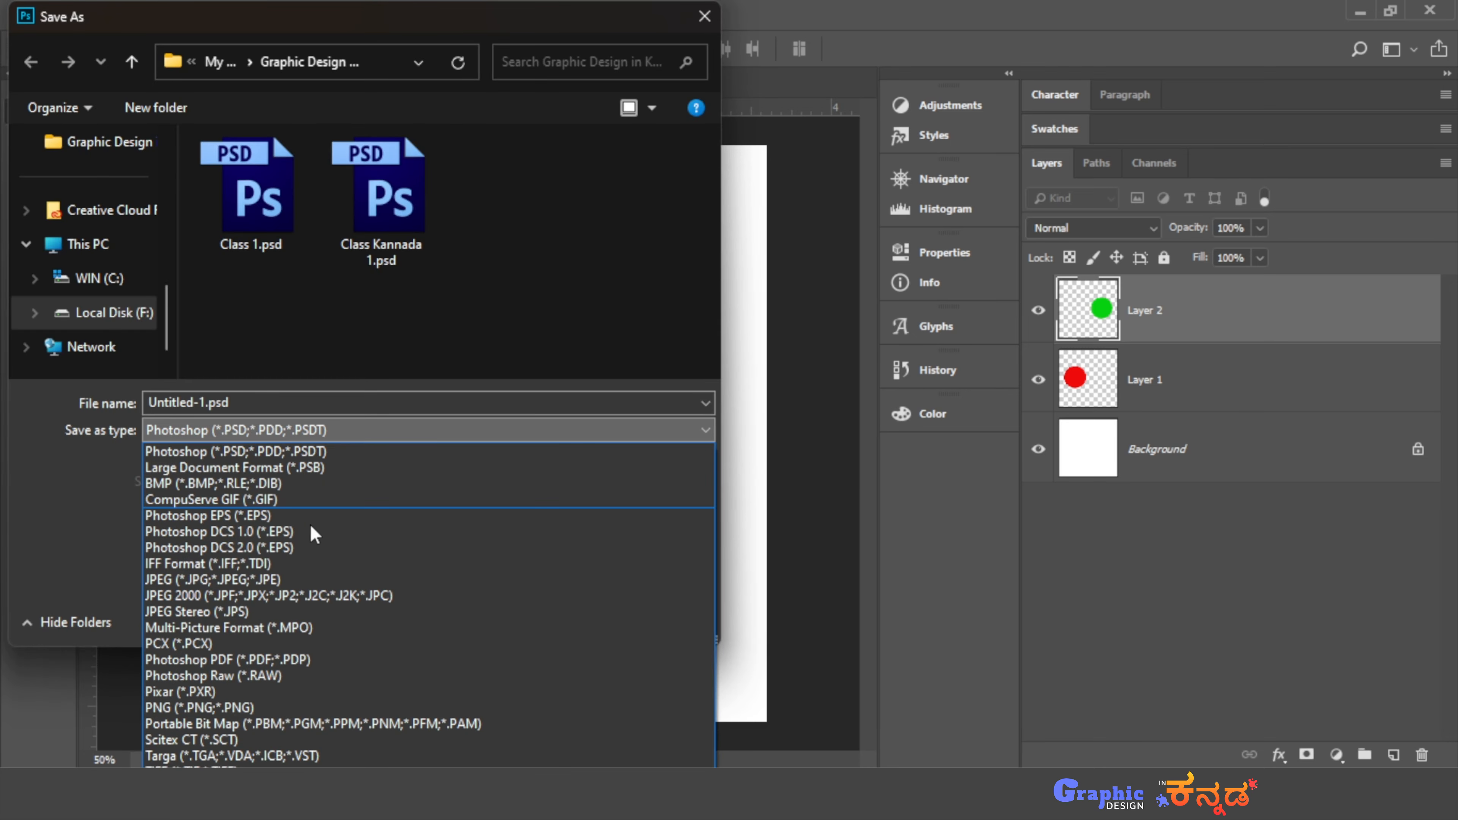
pyautogui.click(189, 709)
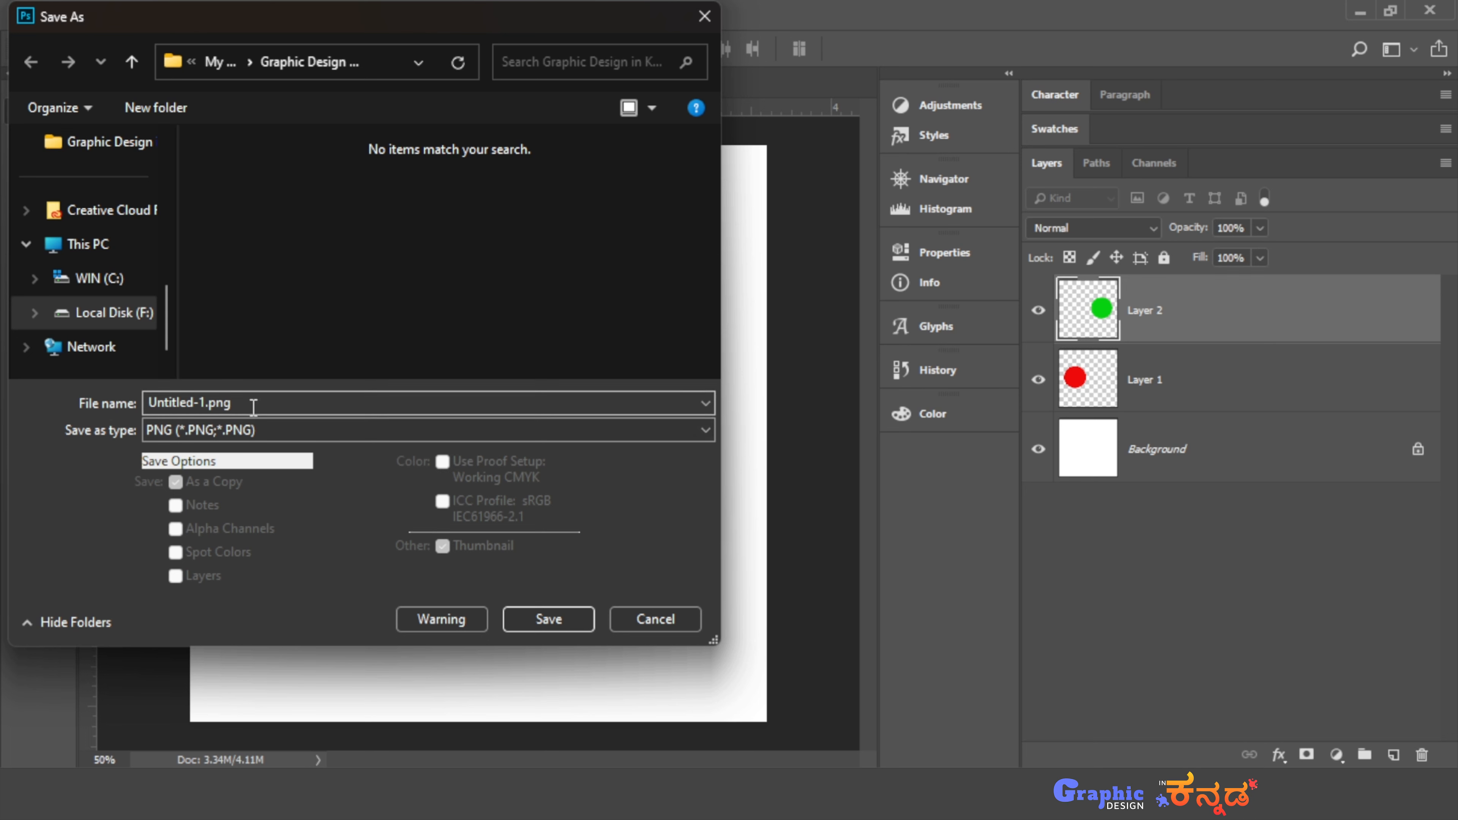
pyautogui.doubleClick(164, 398)
pyautogui.write('example')
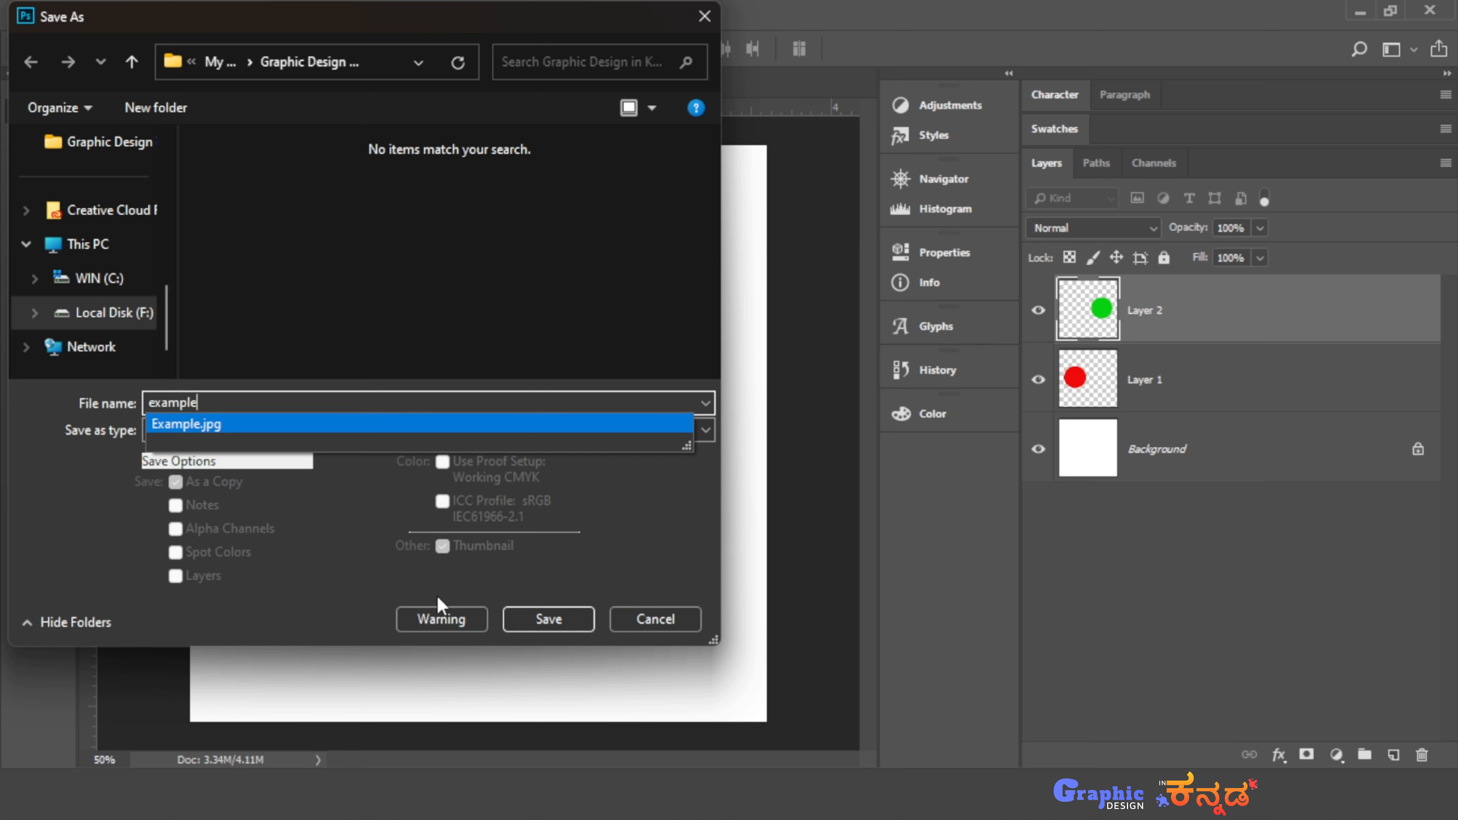
pyautogui.click(548, 619)
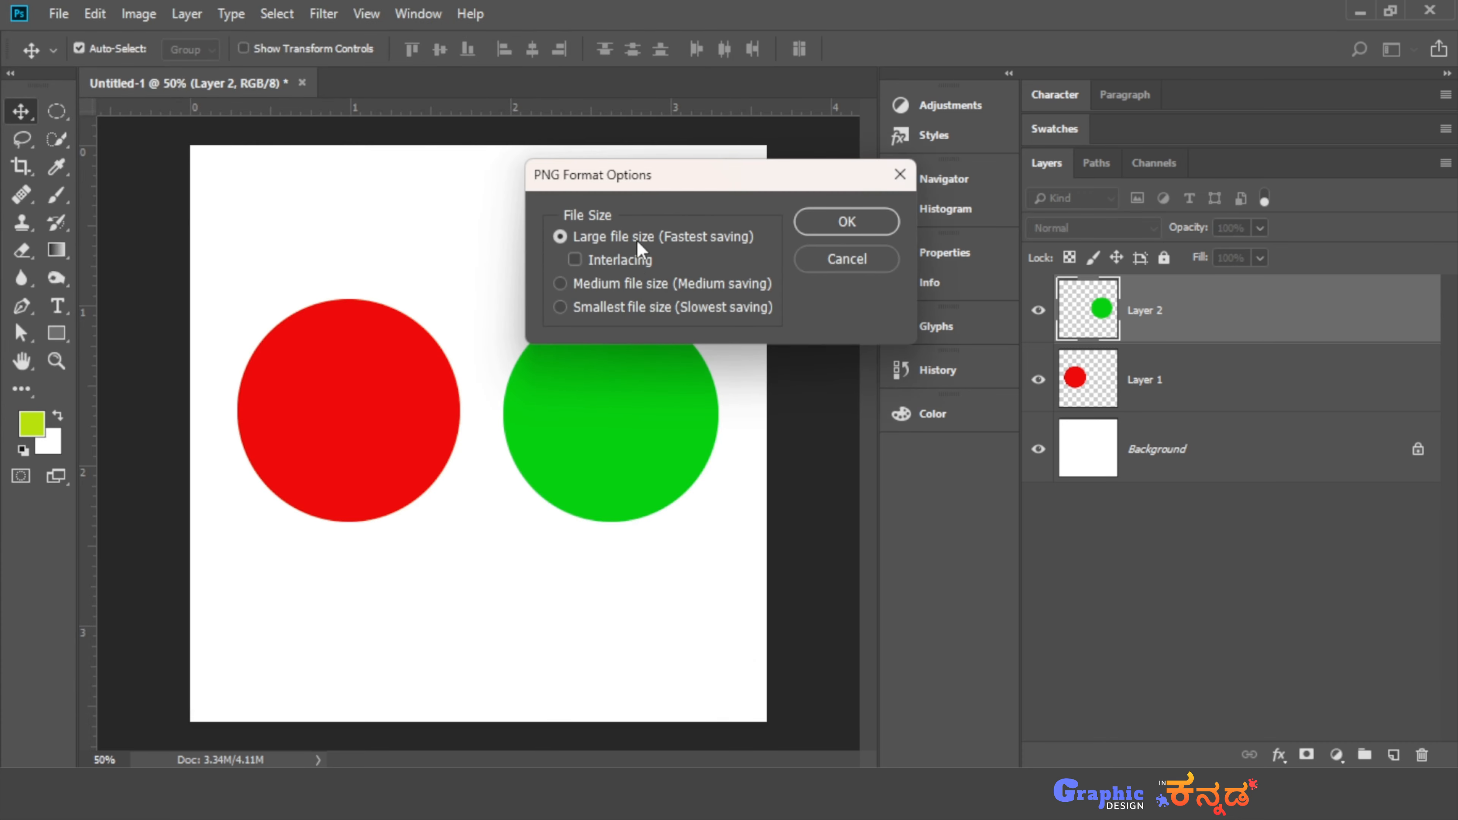
pyautogui.click(839, 224)
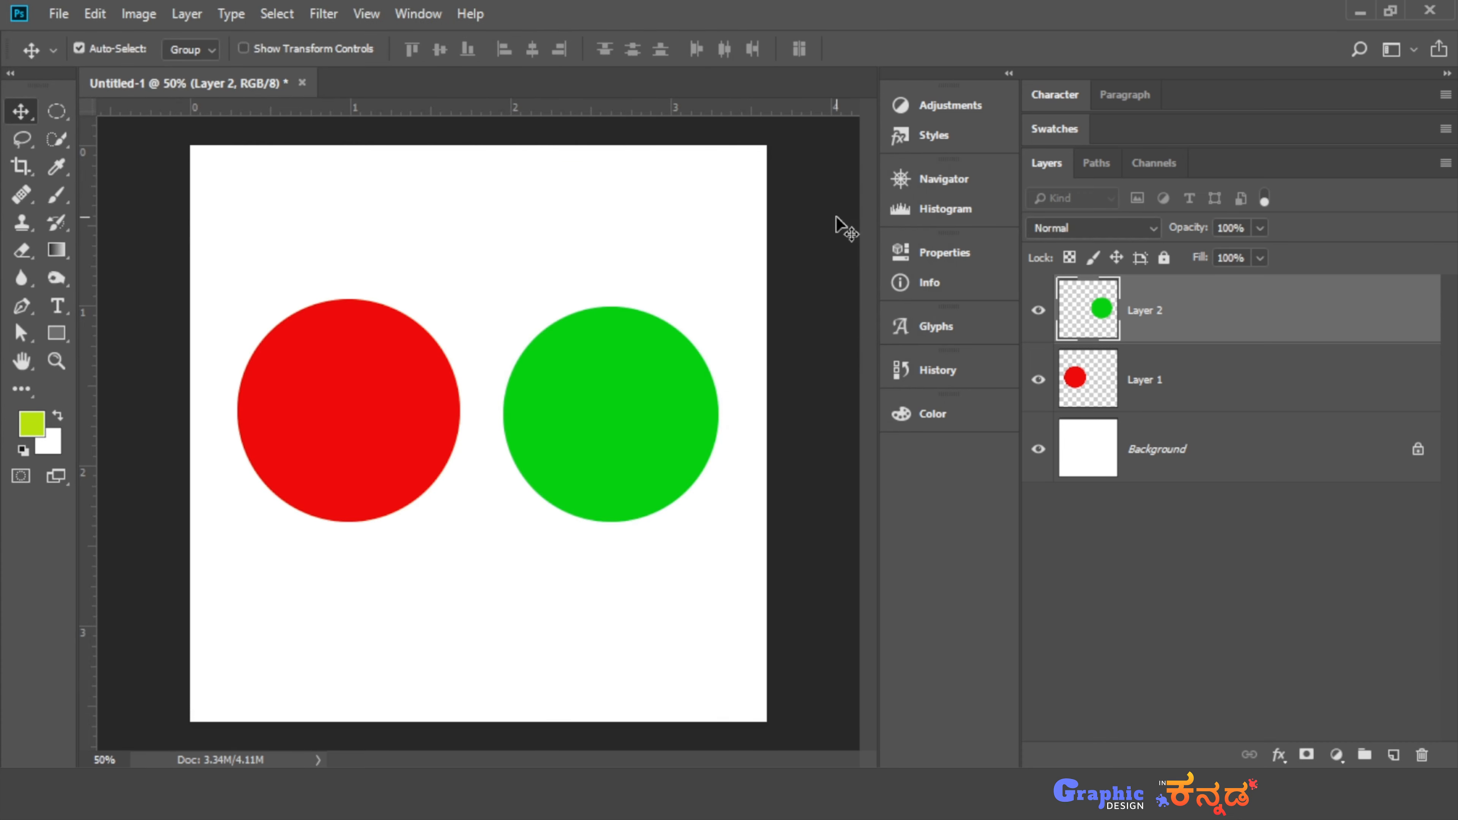
# Switch to the Graphic Design in Kannada folder in File Explorer and preview example.png
pyautogui.moveTo(825, 816)
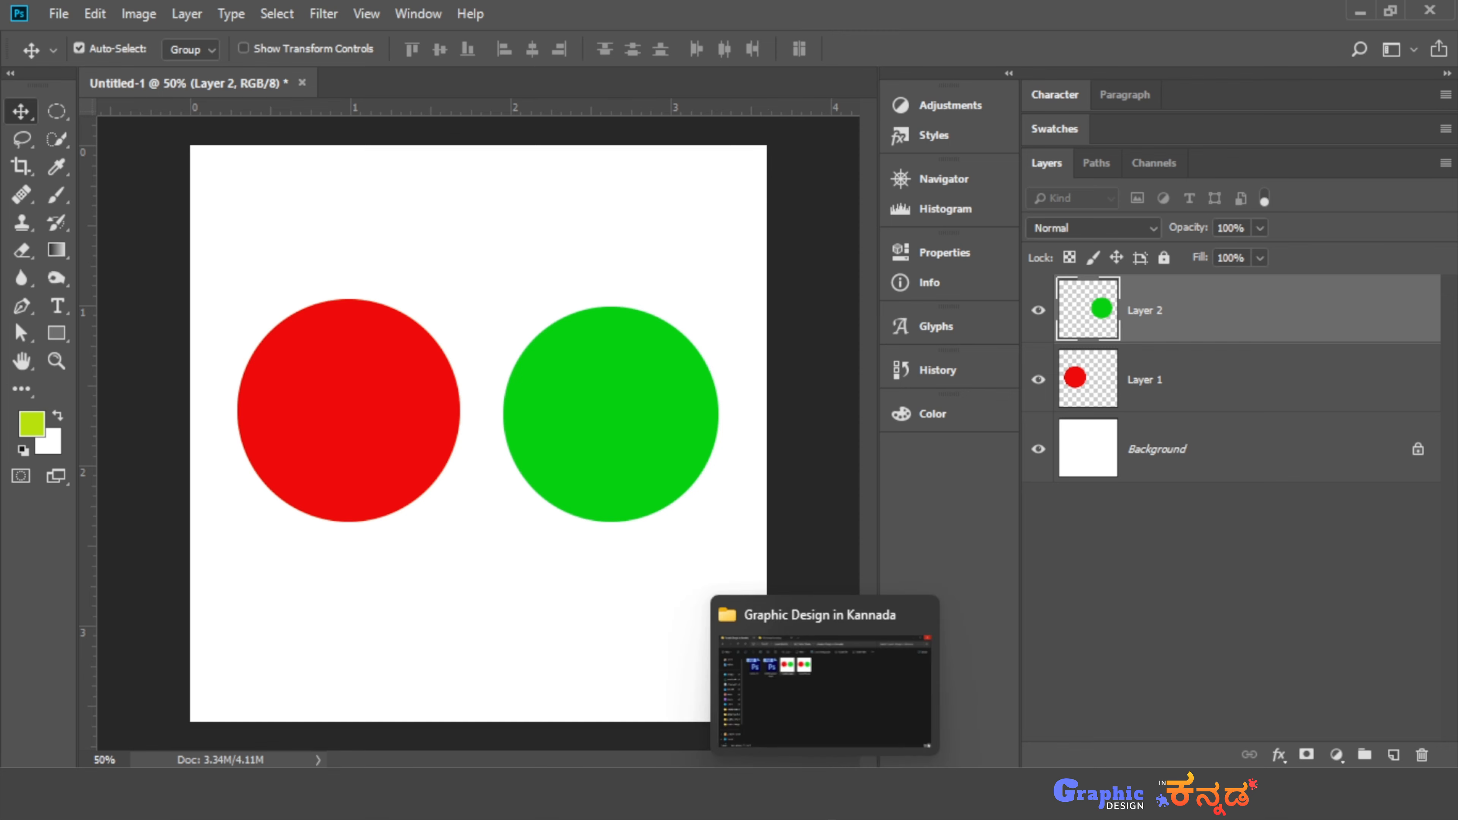
pyautogui.click(788, 683)
pyautogui.click(628, 375)
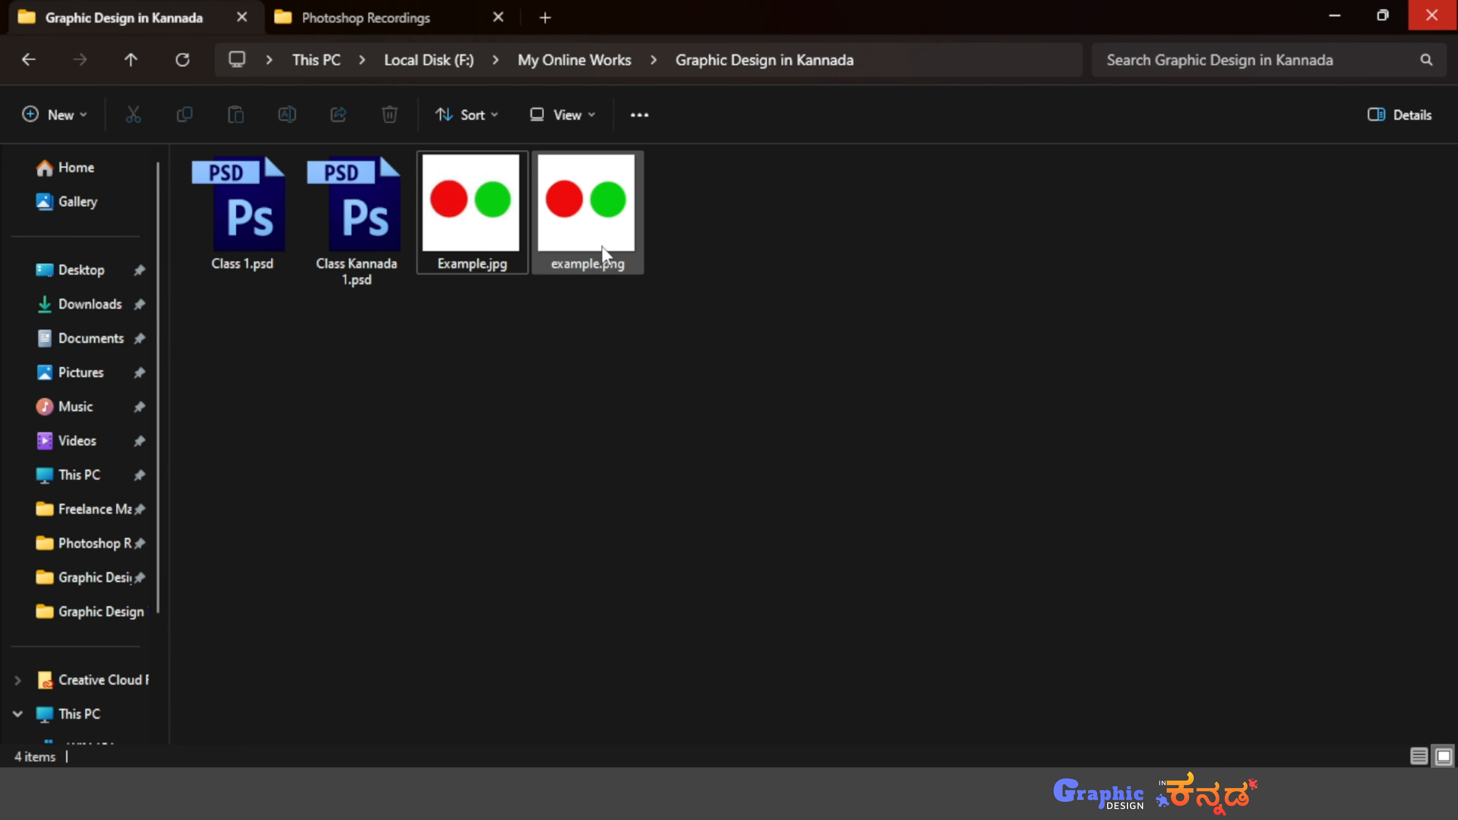
pyautogui.click(607, 230)
pyautogui.press('space')
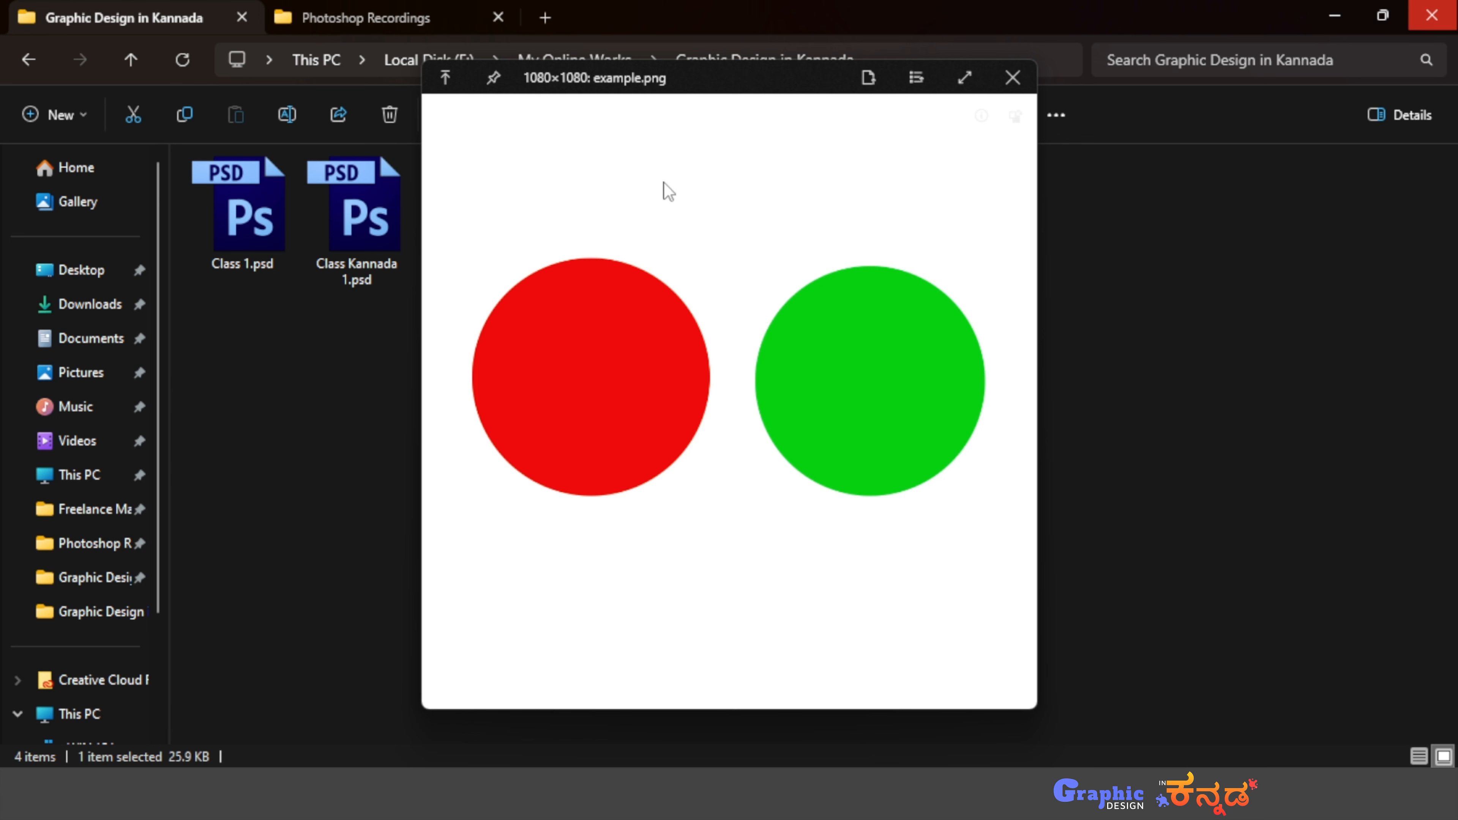
pyautogui.moveTo(993, 106)
pyautogui.click(1012, 77)
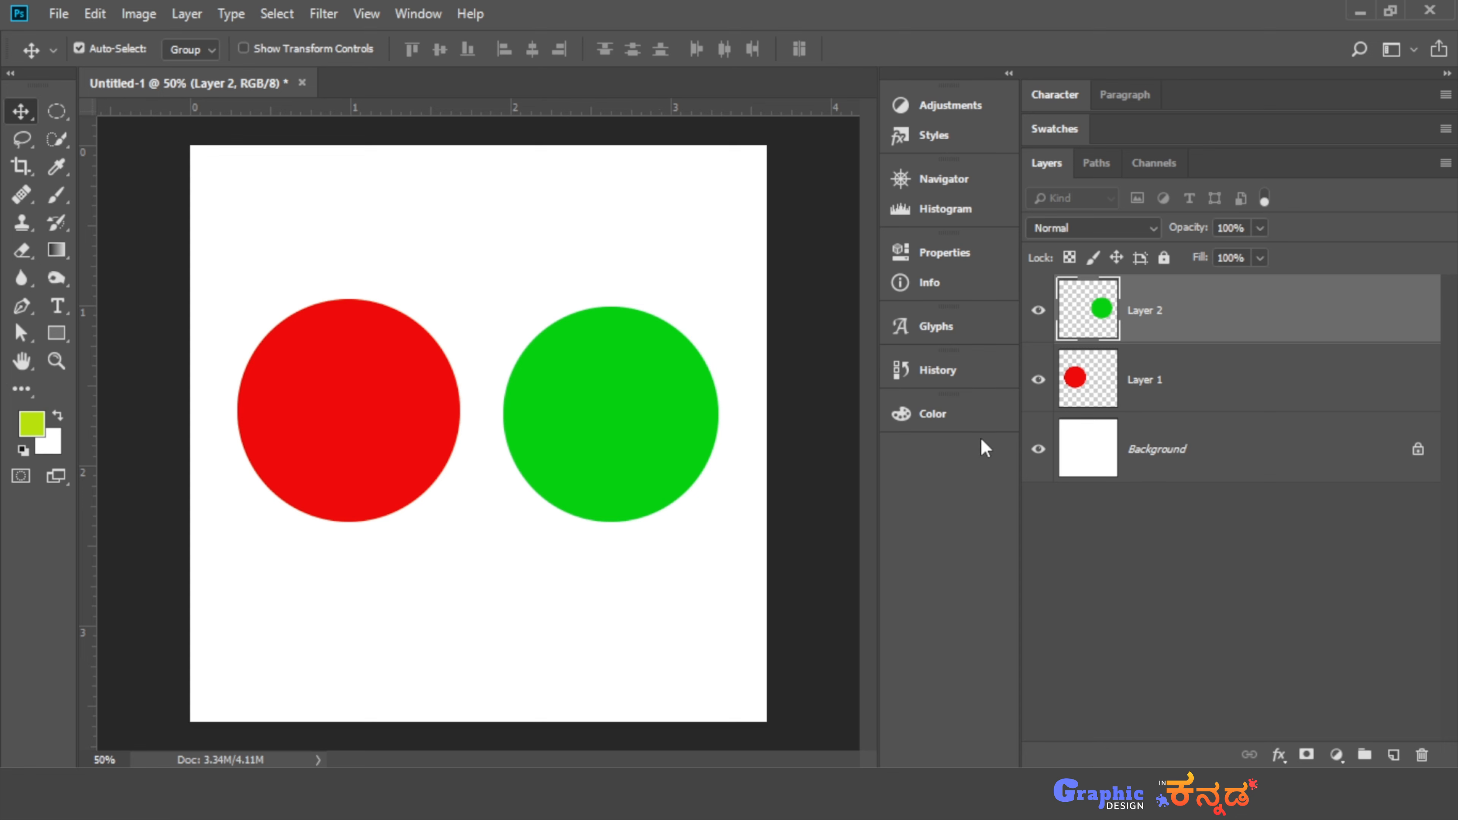
# Hide the Background layer and save the artwork as a PNG with Large file size, replacing the existing example.png
pyautogui.click(1039, 450)
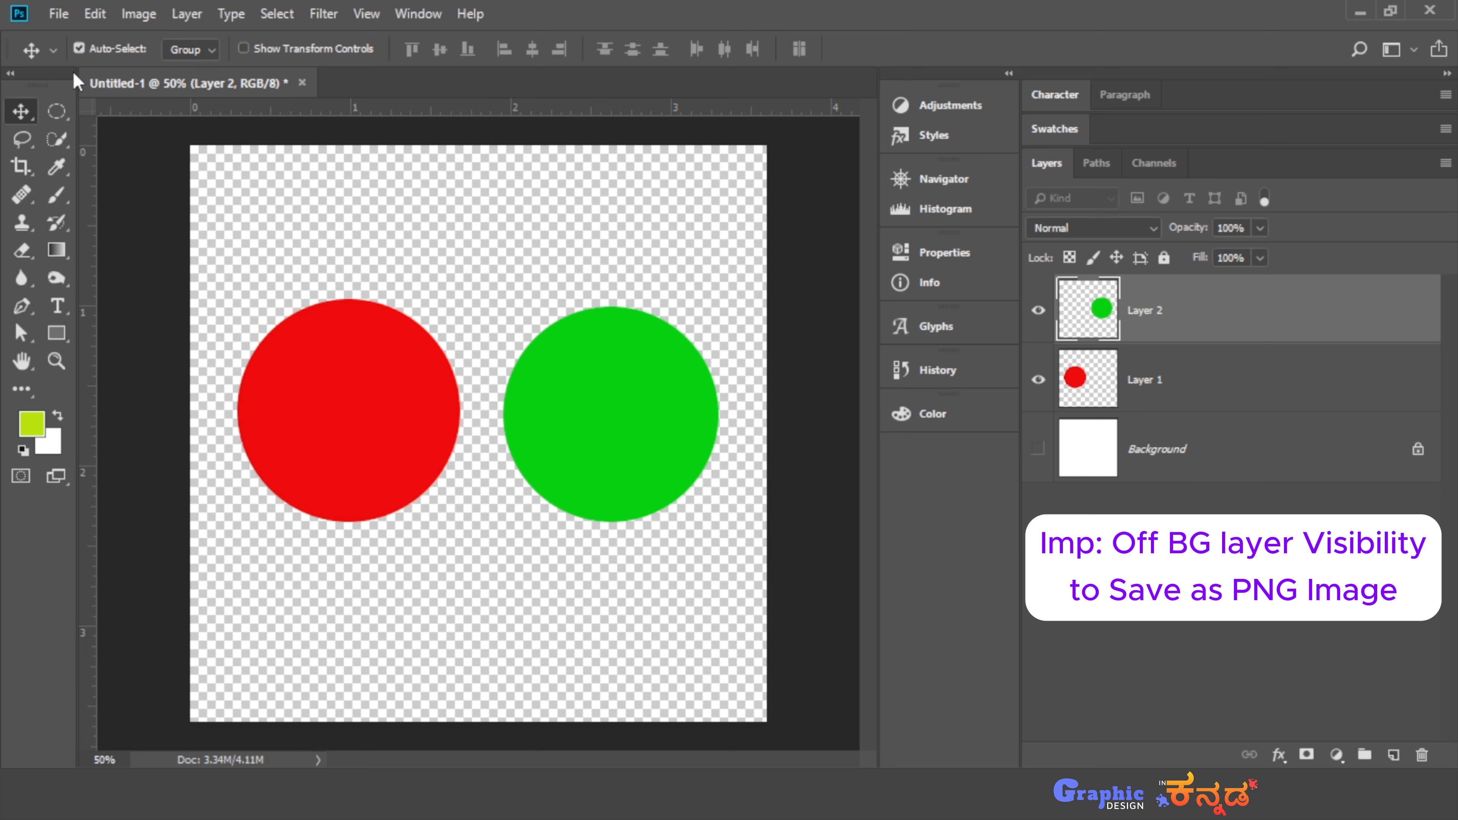
pyautogui.click(58, 14)
pyautogui.click(115, 251)
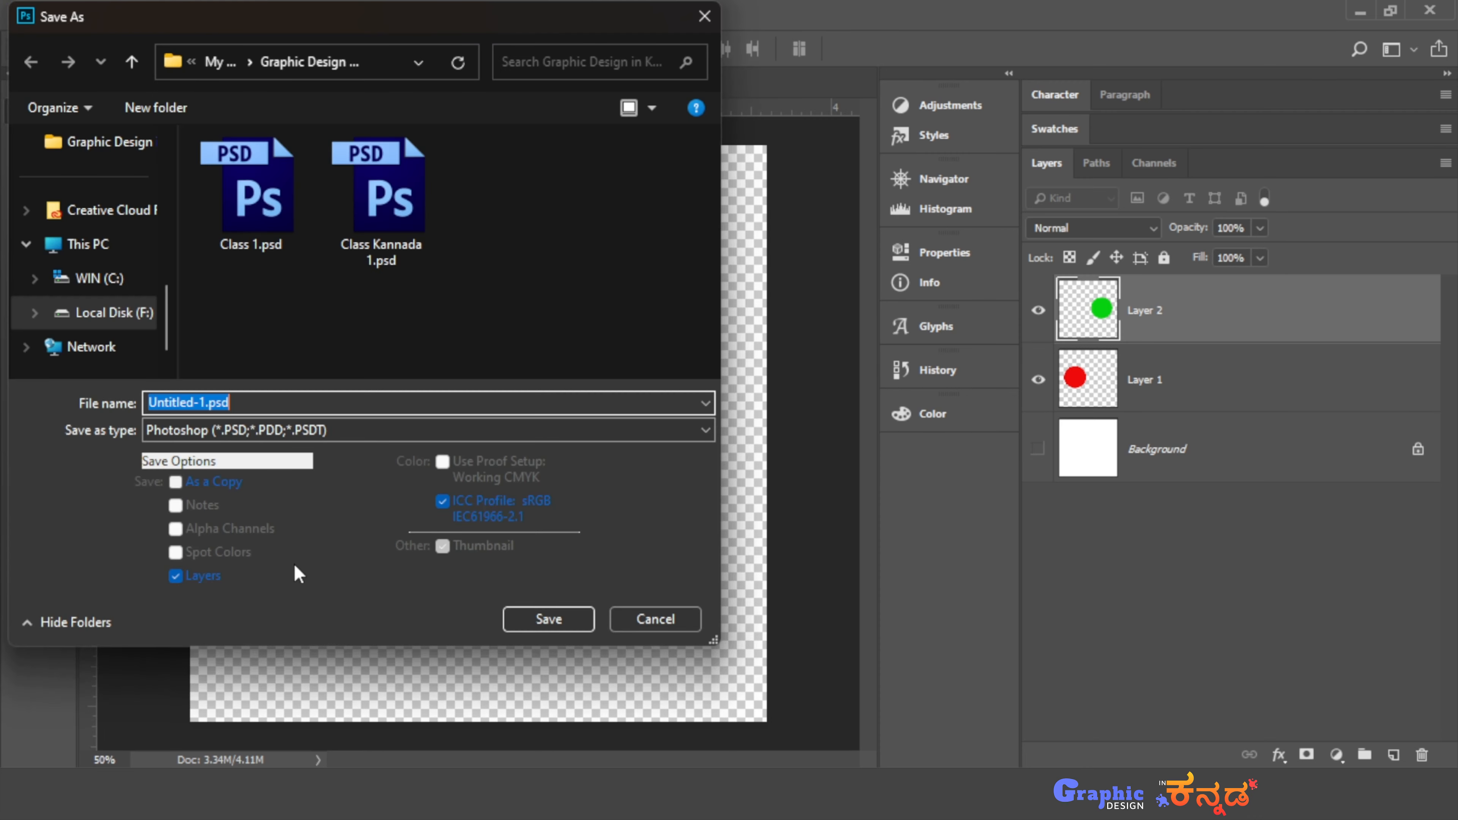
pyautogui.click(327, 432)
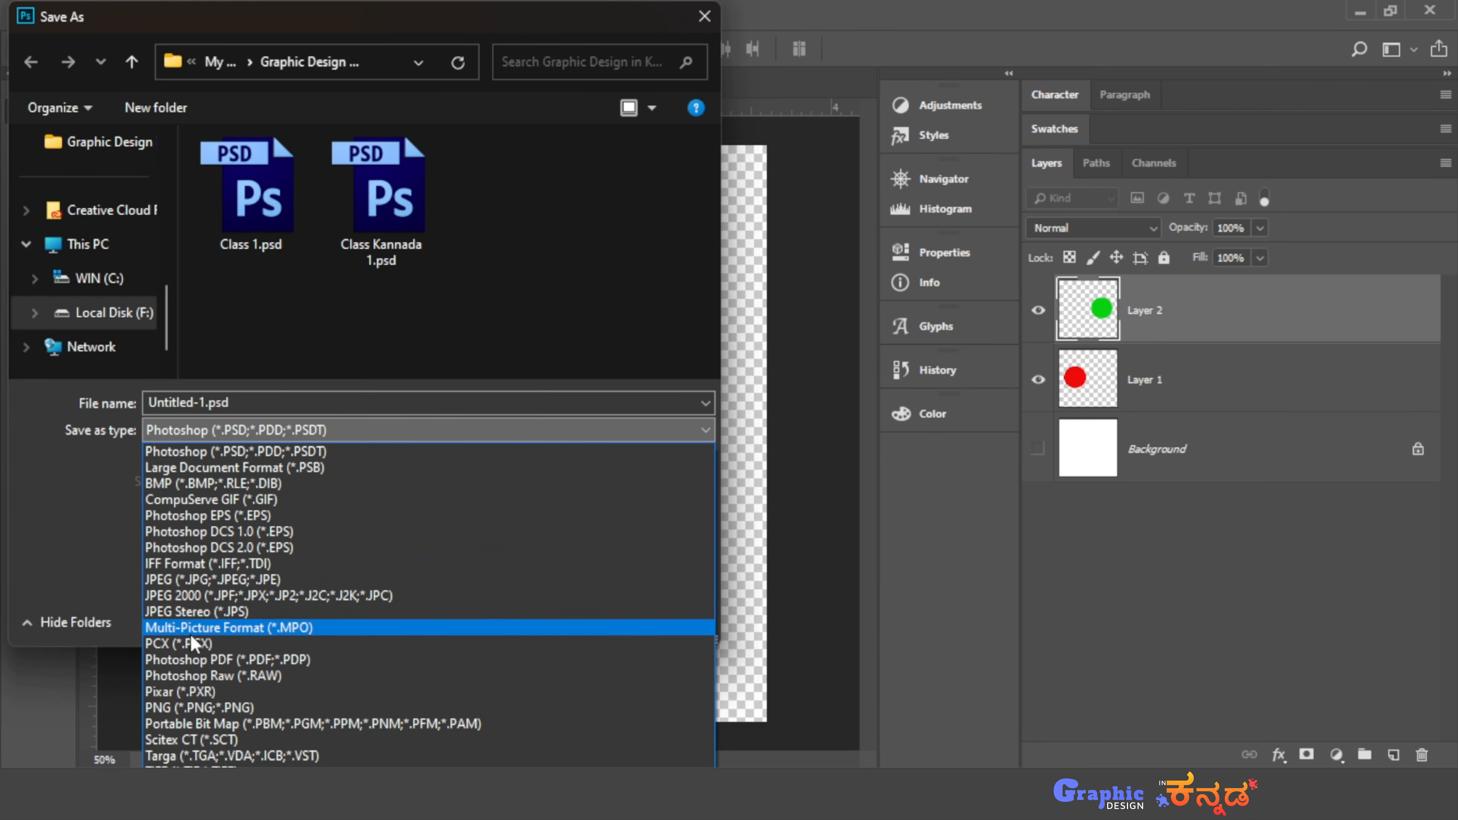
pyautogui.click(189, 709)
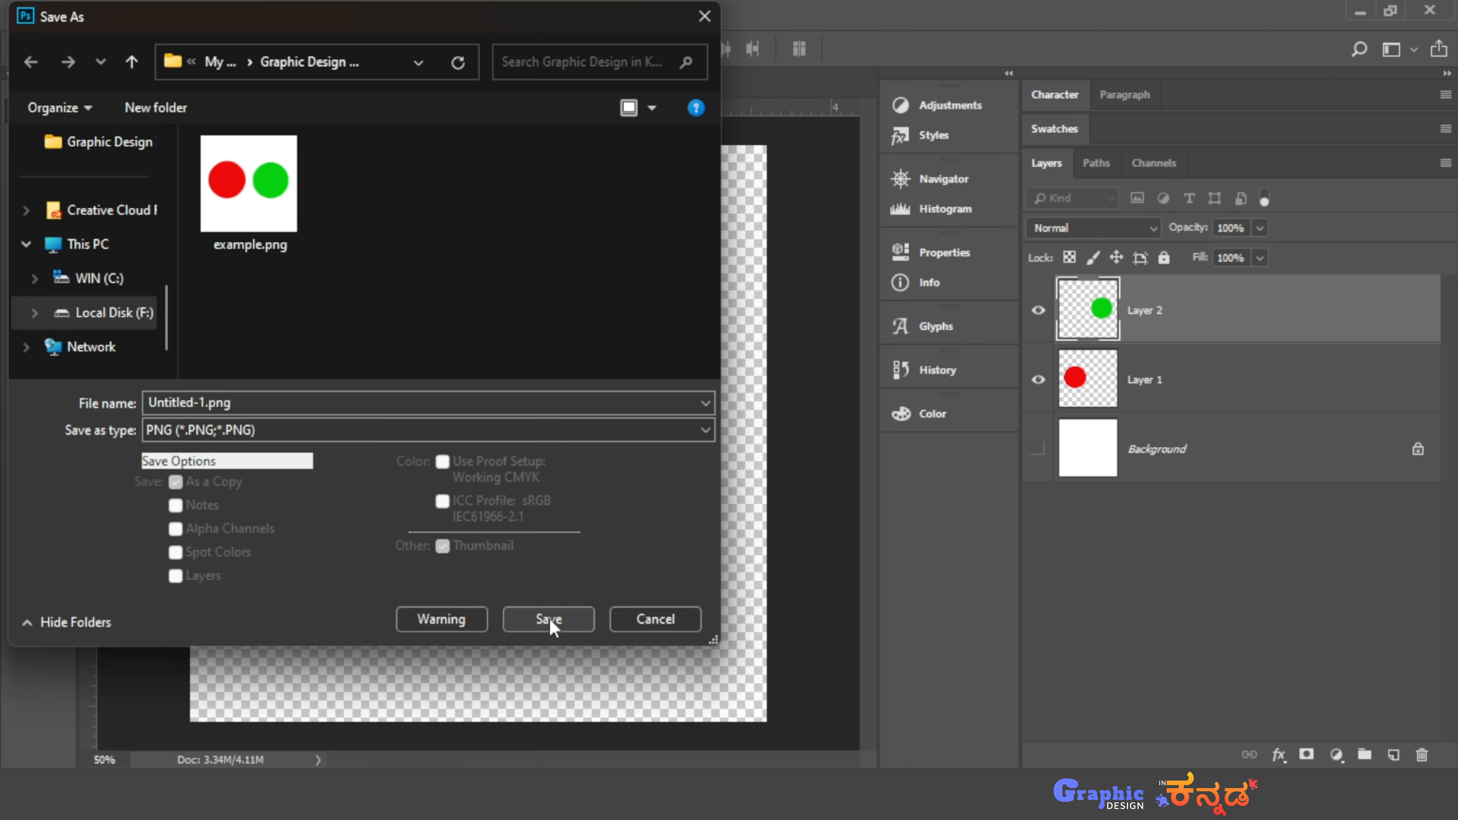
pyautogui.click(286, 233)
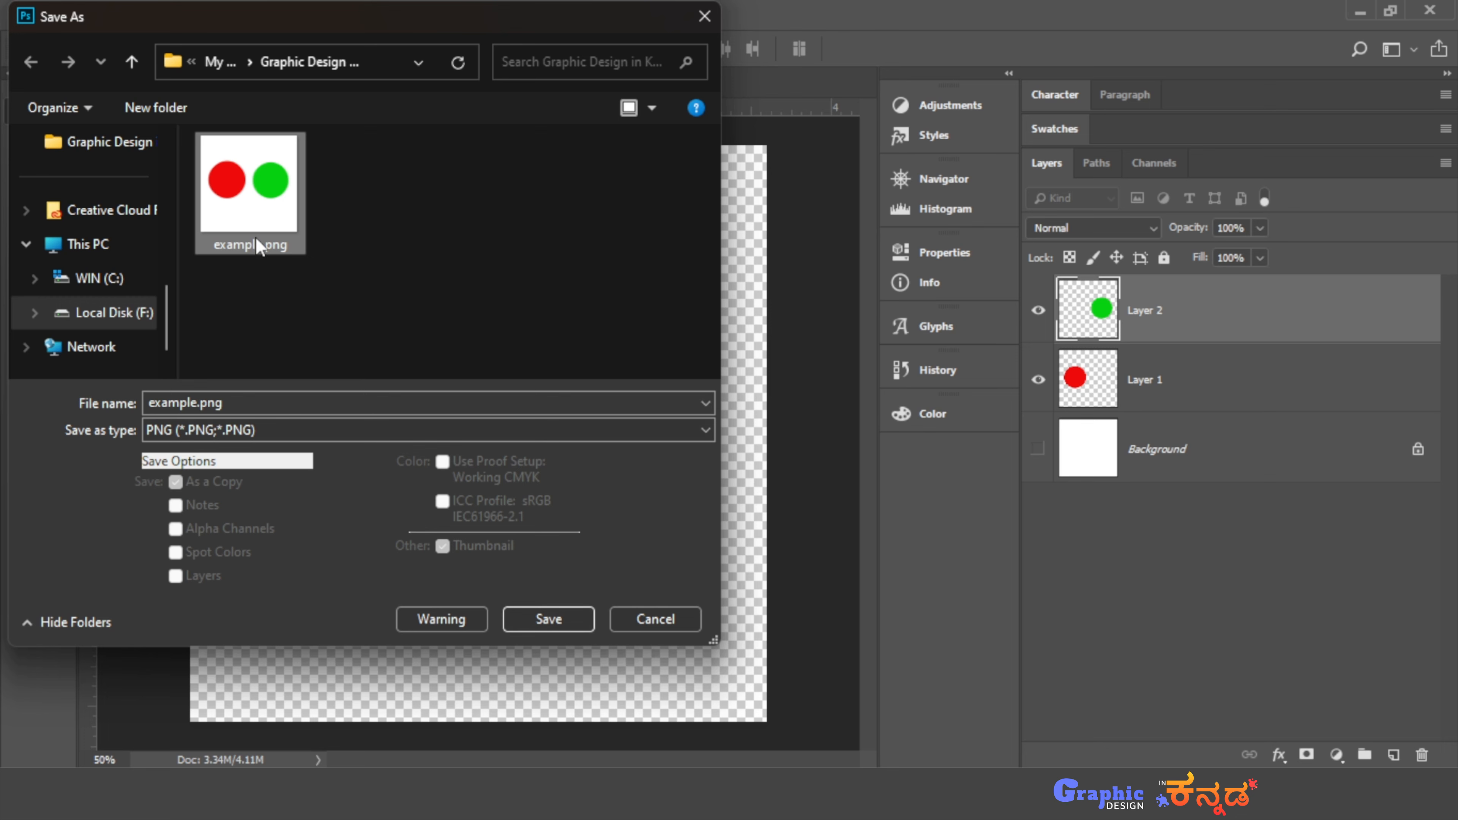
pyautogui.click(571, 623)
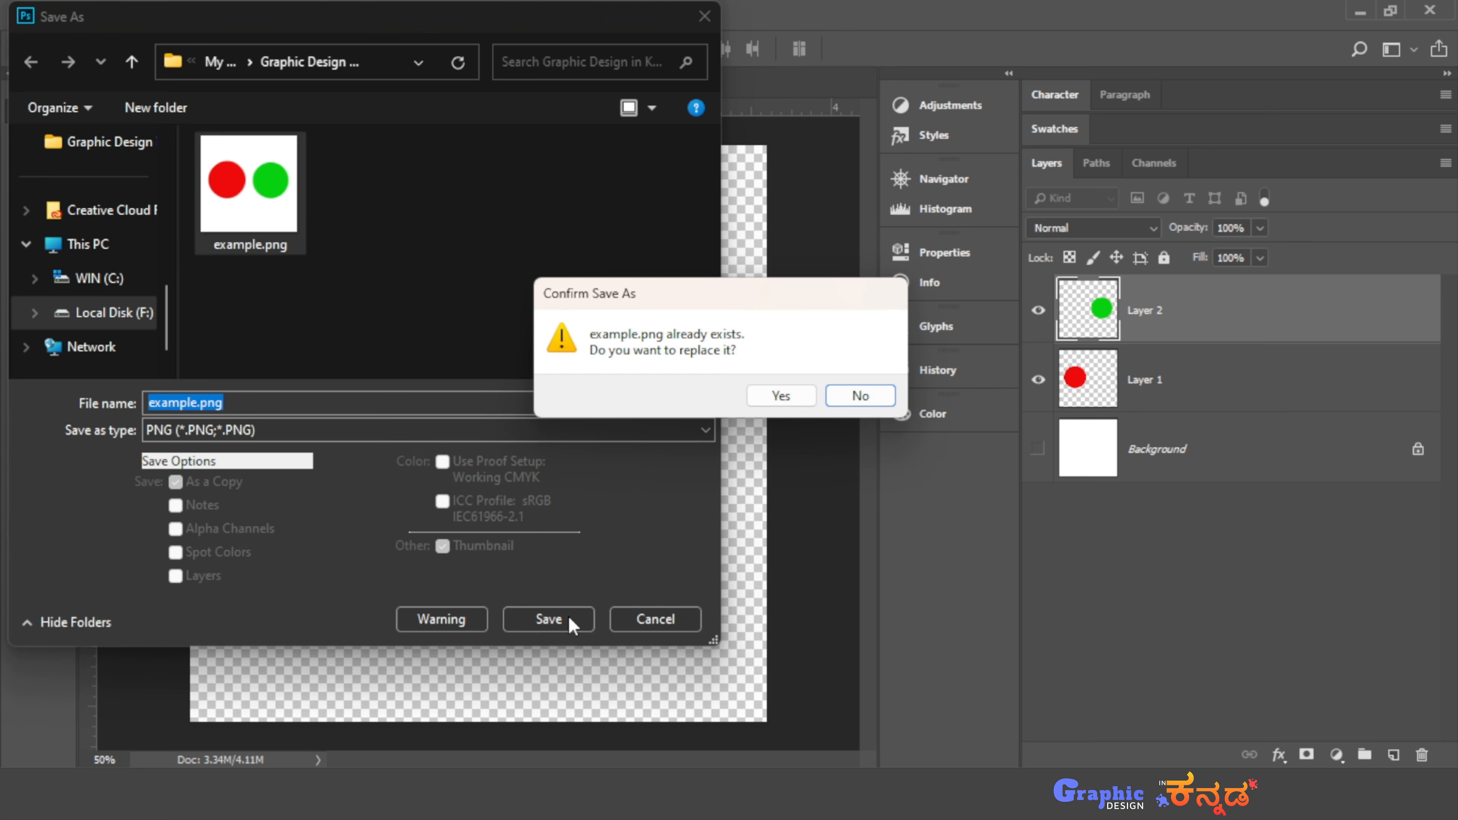
pyautogui.click(782, 395)
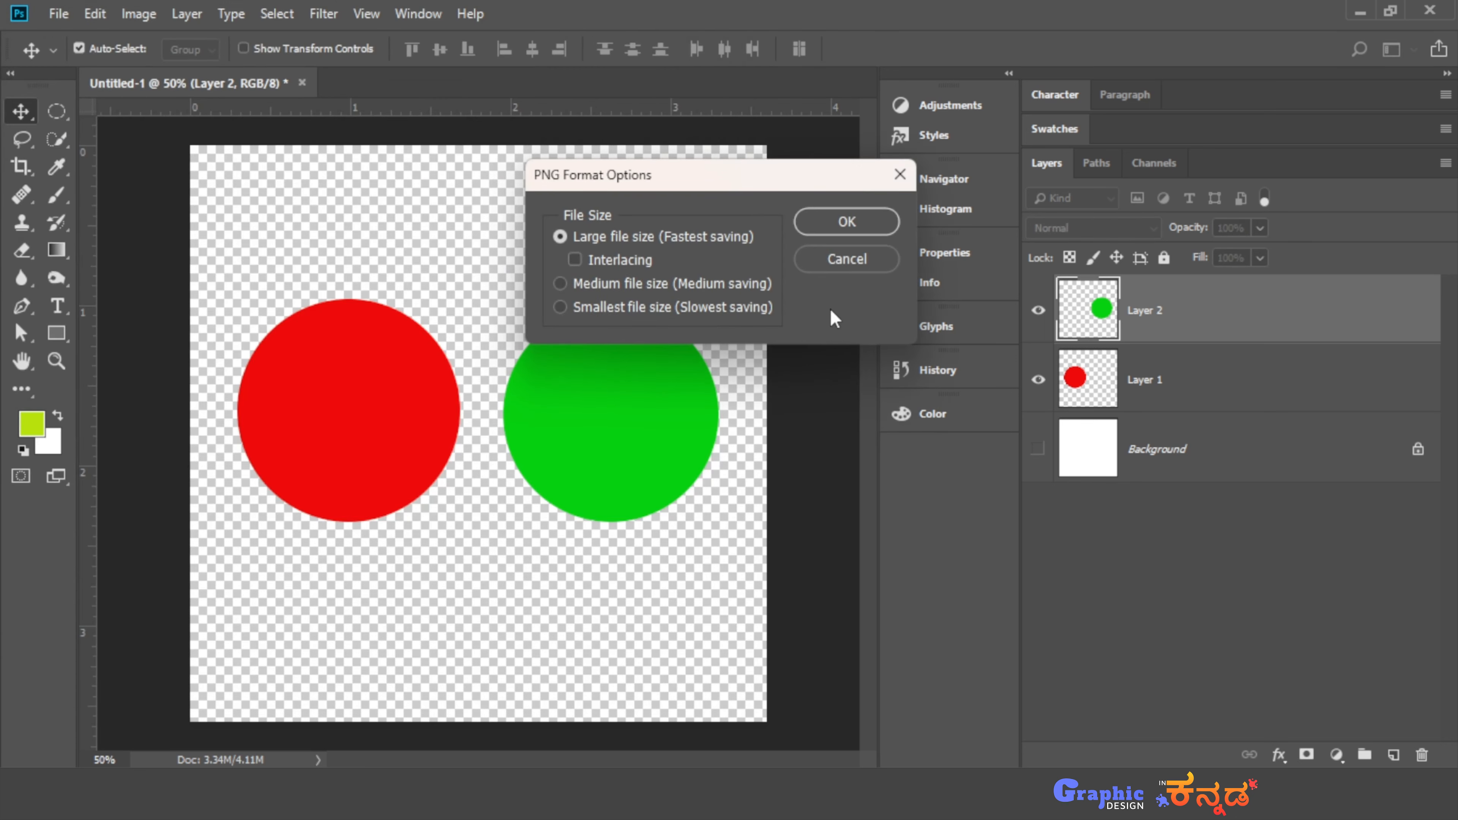
pyautogui.click(853, 225)
# Switch to File Explorer and preview the replaced example.png to check its transparency
pyautogui.hotkey('alt', 'Tab')
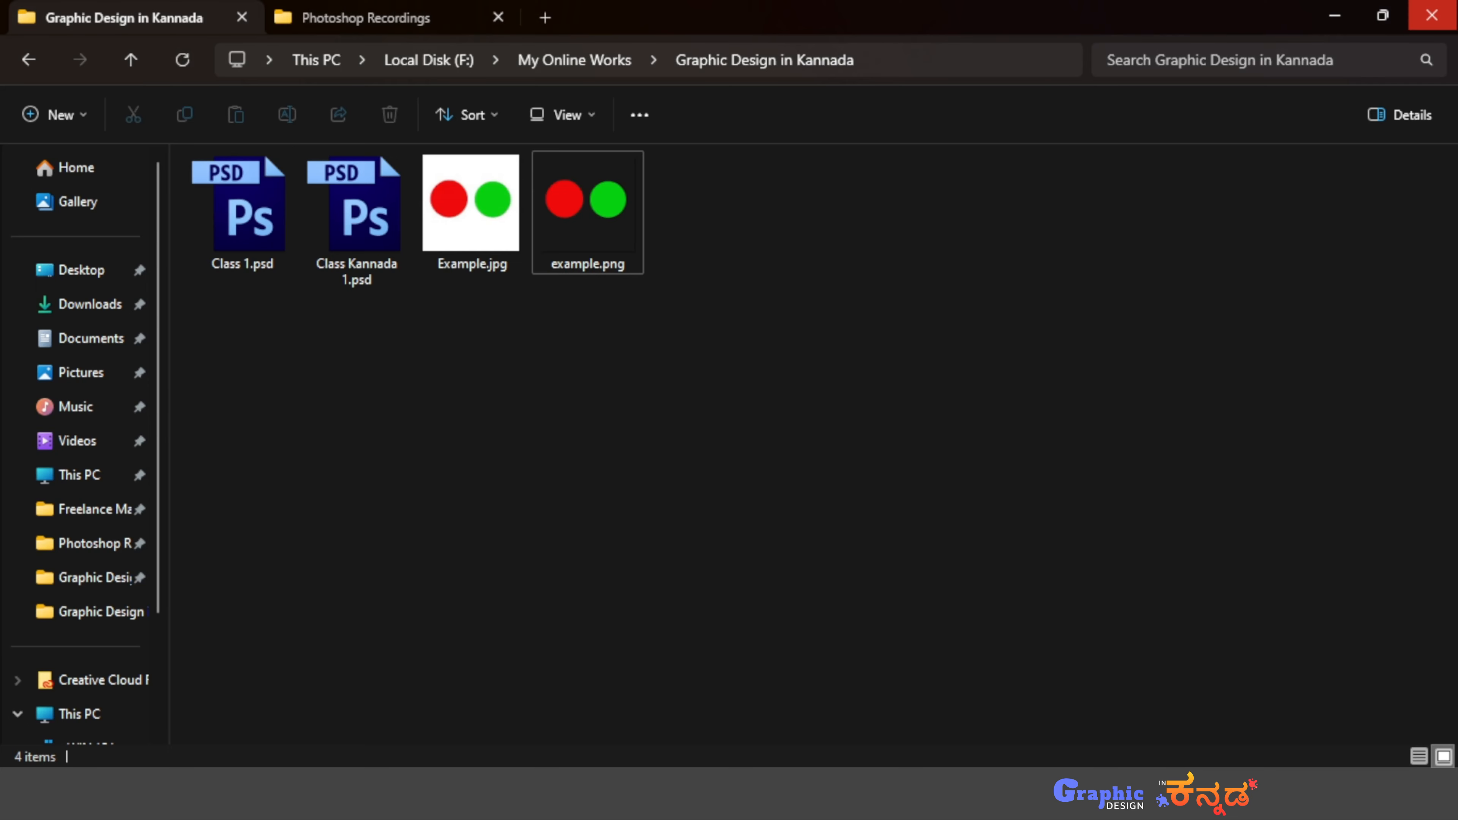
pyautogui.click(607, 251)
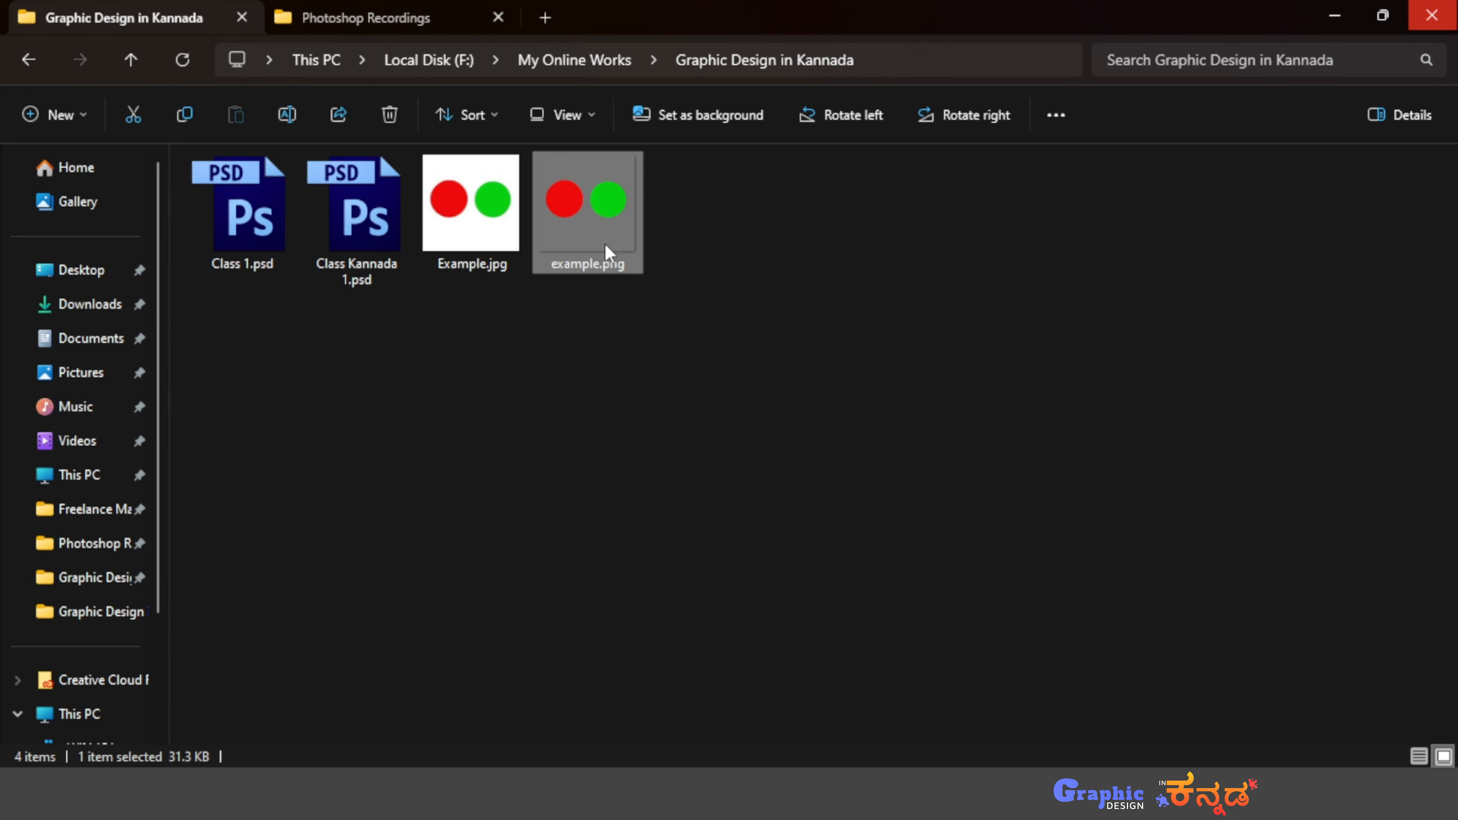
pyautogui.hotkey('ctrl', 'space')
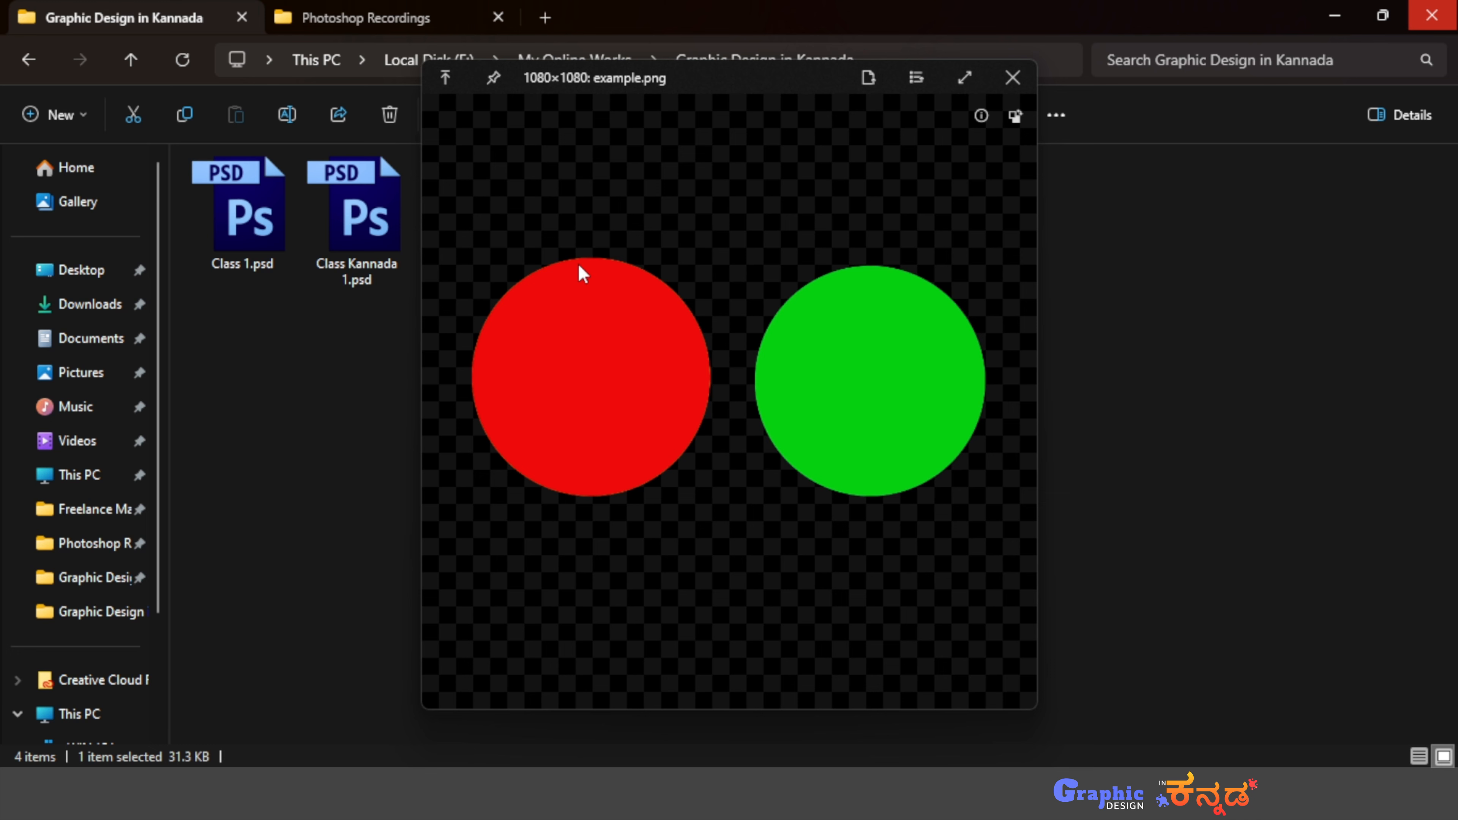
pyautogui.click(1011, 78)
# Place example.png from the folder into the Photoshop document at its original size, and show the Background layer
pyautogui.moveTo(672, 323); pyautogui.dragTo(563, 338)
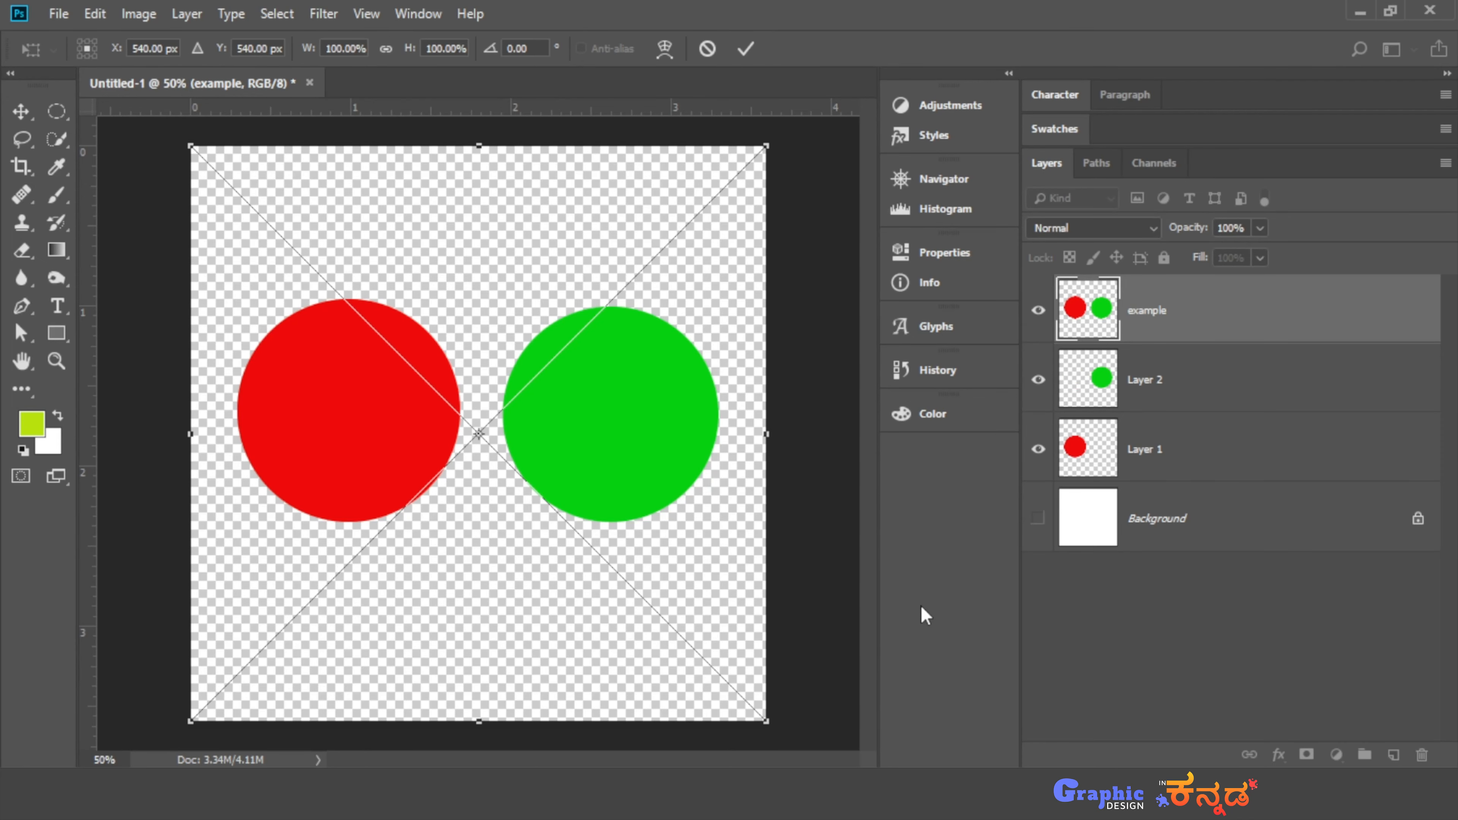
pyautogui.press('Return')
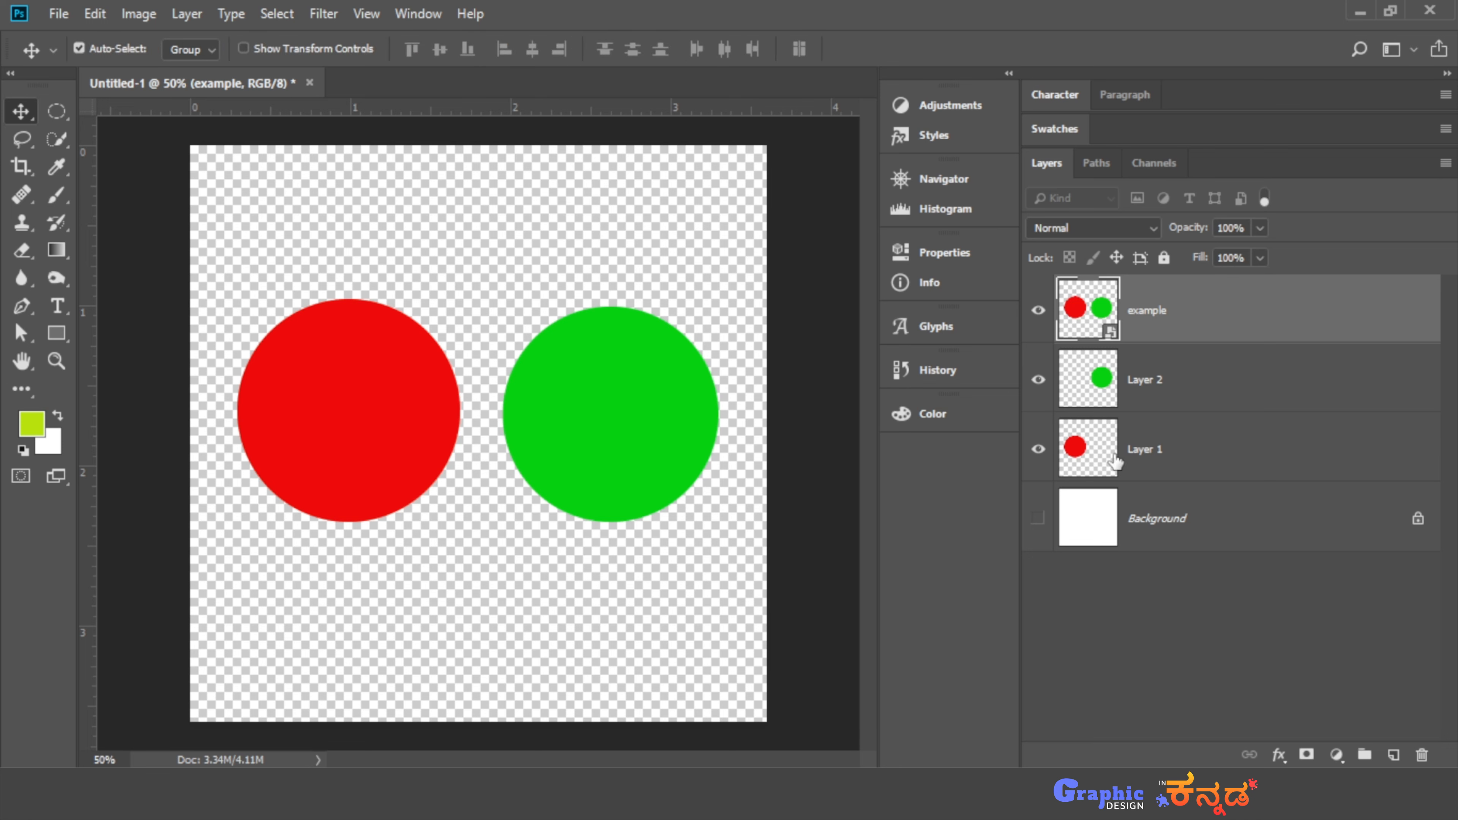
pyautogui.click(1038, 517)
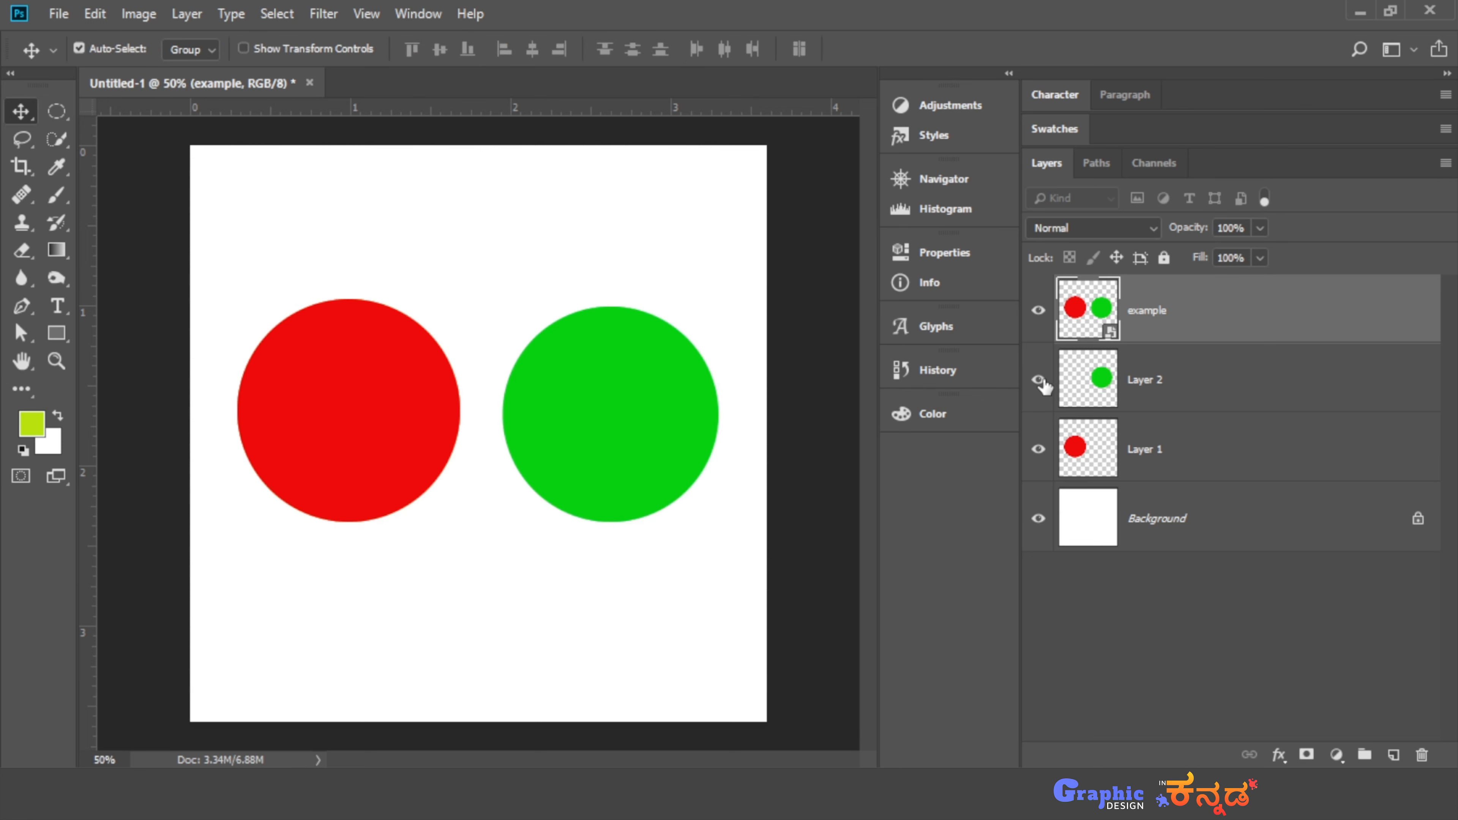
# Hide Layer 2, Layer 1 and the Background layer, and move the placed example layer slightly on the canvas
pyautogui.click(1037, 379)
pyautogui.click(1038, 448)
pyautogui.moveTo(581, 464); pyautogui.dragTo(720, 511)
pyautogui.click(1037, 518)
pyautogui.moveTo(691, 452); pyautogui.dragTo(640, 455)
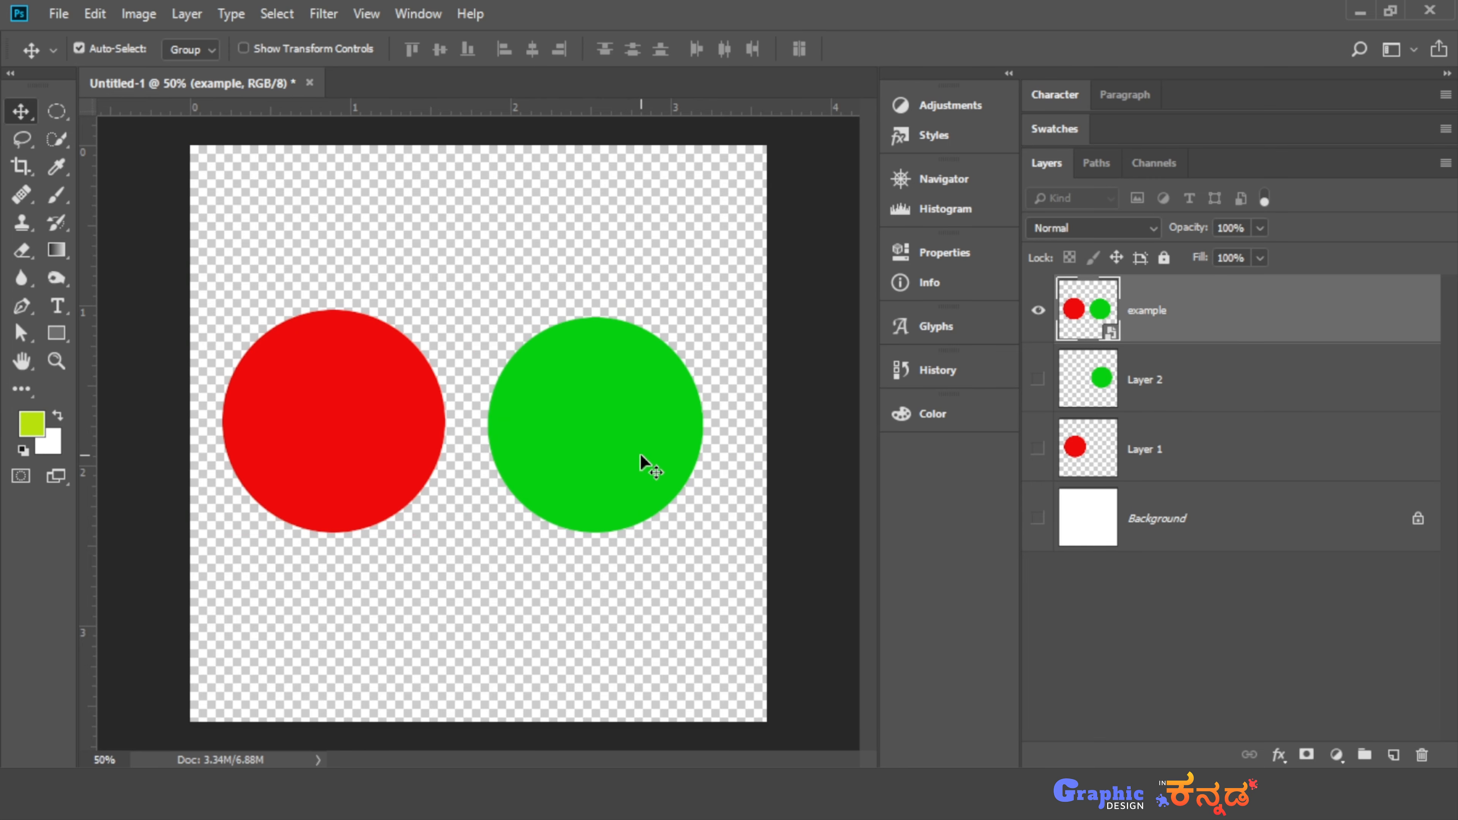